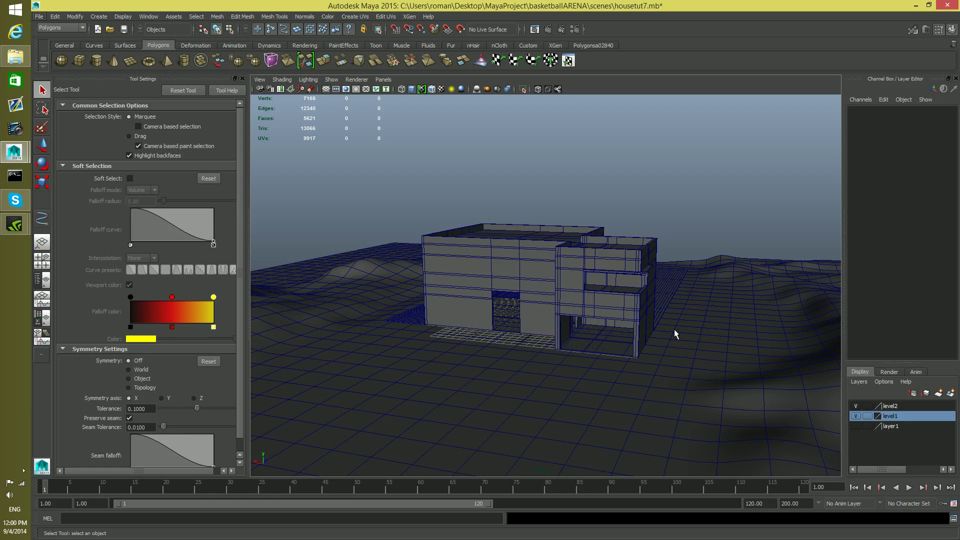
Select the house mesh in the terrain scene and copy it
{"action": "left_click_drag", "start_coordinate": [674, 329], "coordinate": [669, 329], "text": "alt"}
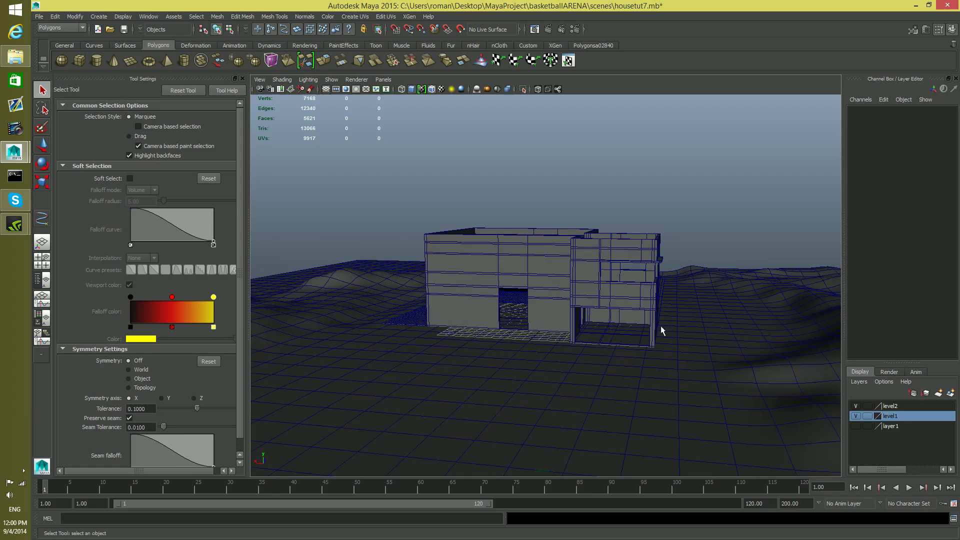
{"action": "right_click_drag", "start_coordinate": [669, 329], "coordinate": [688, 352], "text": "alt"}
{"action": "middle_click_drag", "start_coordinate": [688, 351], "coordinate": [578, 319], "text": "alt"}
{"action": "mouse_move", "coordinate": [578, 319]}
{"action": "left_mouse_down", "text": "alt"}
{"action": "mouse_move", "coordinate": [637, 332]}
{"action": "mouse_move", "coordinate": [578, 305]}
{"action": "mouse_move", "coordinate": [570, 330]}
{"action": "left_mouse_up", "text": "alt"}
{"action": "scroll", "coordinate": [598, 367], "scroll_direction": "up", "scroll_amount": 3}
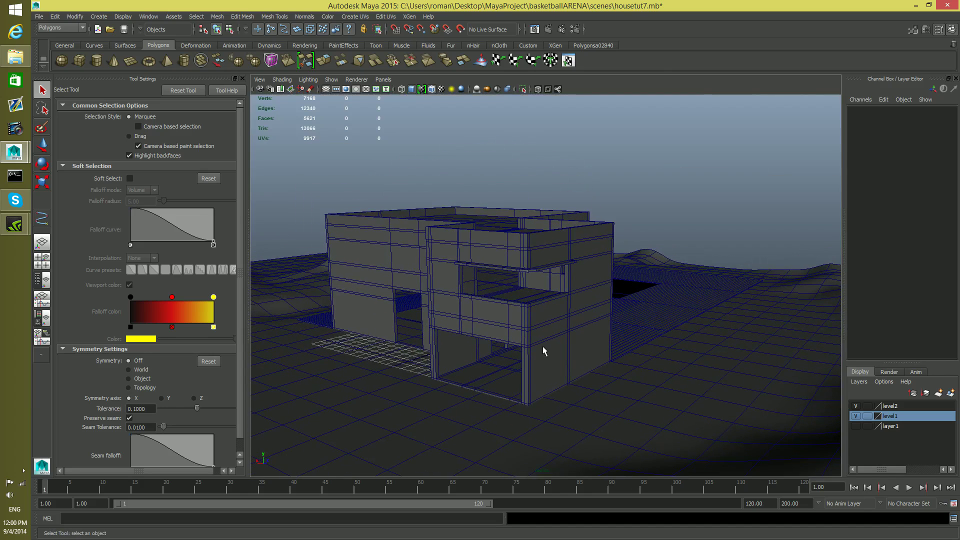
{"action": "left_click_drag", "start_coordinate": [542, 346], "coordinate": [559, 325], "text": "alt"}
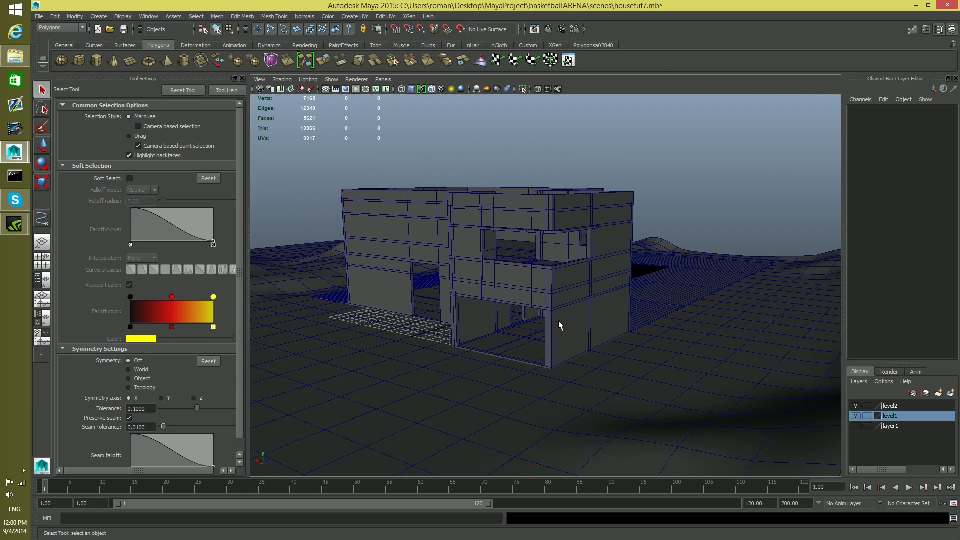
{"action": "left_click_drag", "start_coordinate": [559, 326], "coordinate": [597, 262], "text": "alt"}
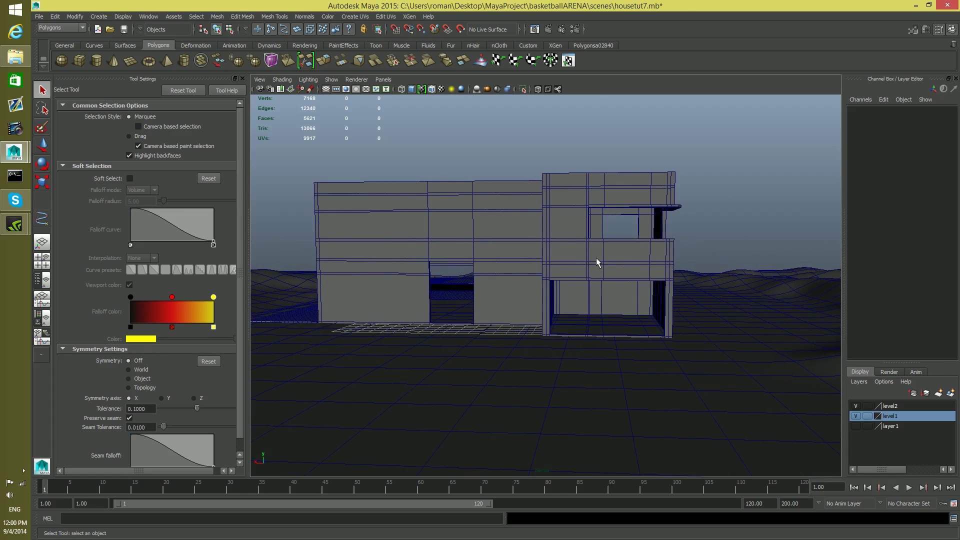
{"action": "left_click", "coordinate": [597, 262]}
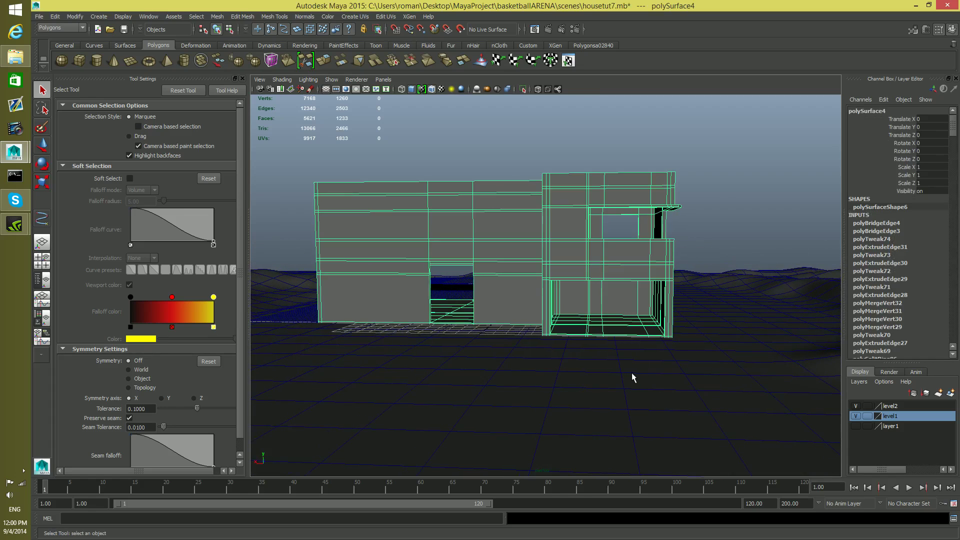
{"action": "left_click", "coordinate": [56, 16]}
{"action": "left_click", "coordinate": [81, 80]}
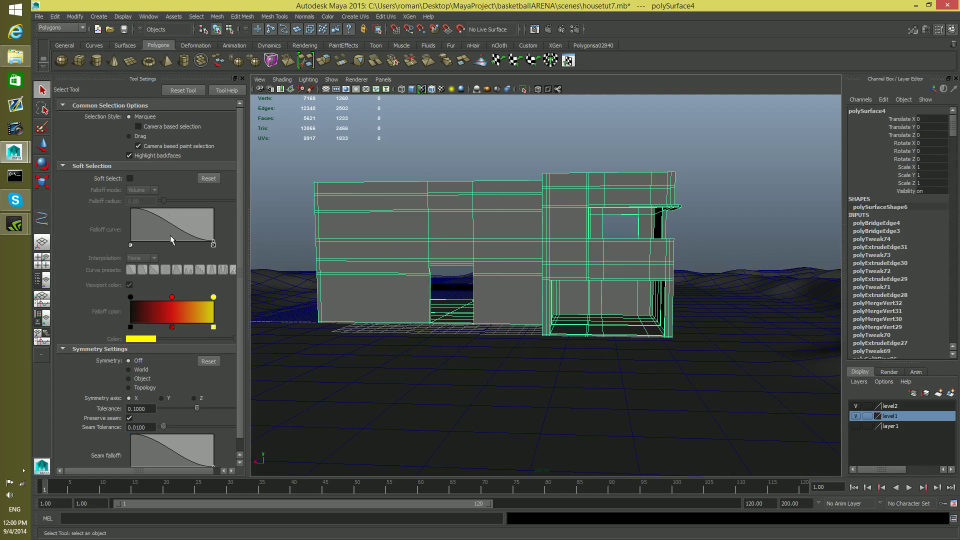
Create a new scene without saving changes to housetut7.mb and paste the copied house into it
{"action": "left_click", "coordinate": [39, 17]}
{"action": "left_click", "coordinate": [61, 31]}
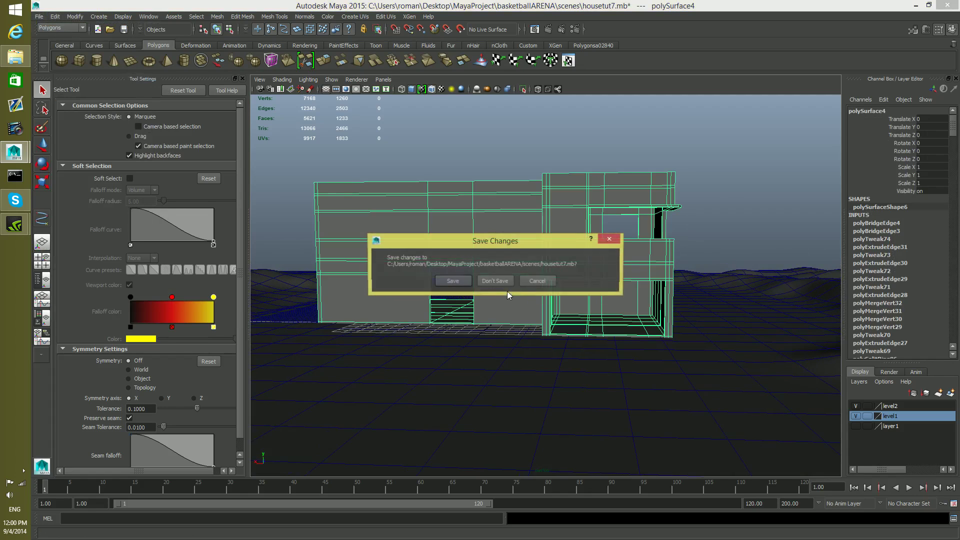
{"action": "left_click", "coordinate": [504, 283]}
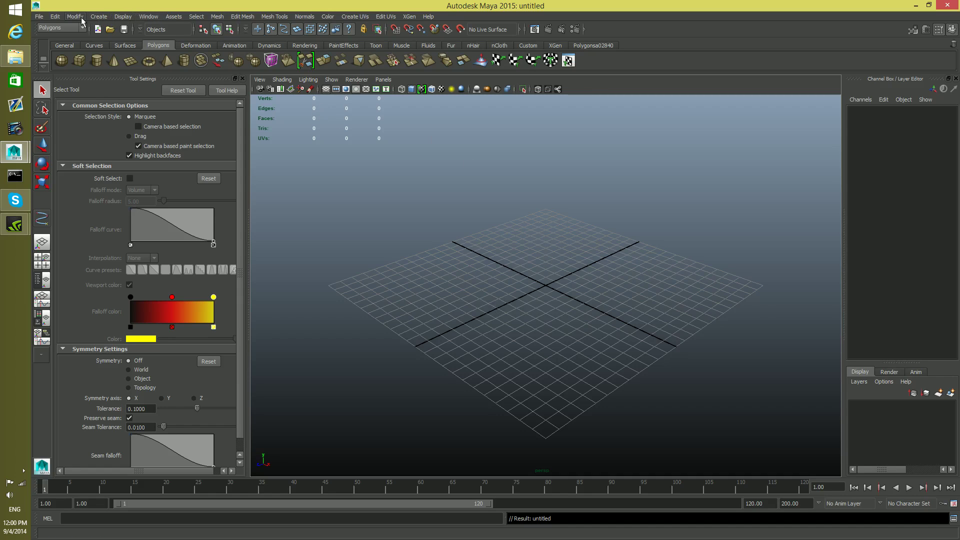
{"action": "left_click", "coordinate": [56, 16]}
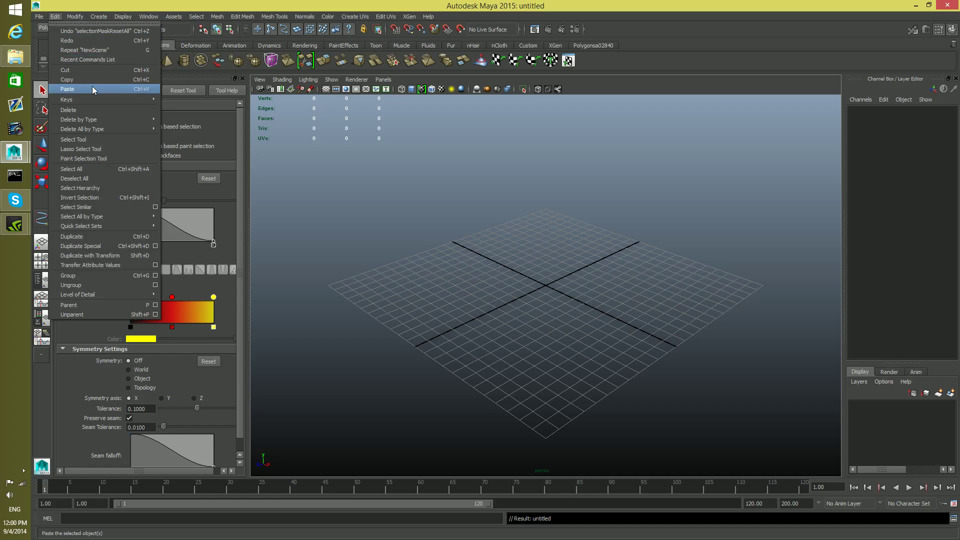
{"action": "left_click", "coordinate": [75, 89]}
Duplicate the narrow wall face beside the lower front opening, nine ceiling faces inside it, and one front wall face above it
{"action": "left_click_drag", "start_coordinate": [690, 287], "coordinate": [597, 305], "text": "alt"}
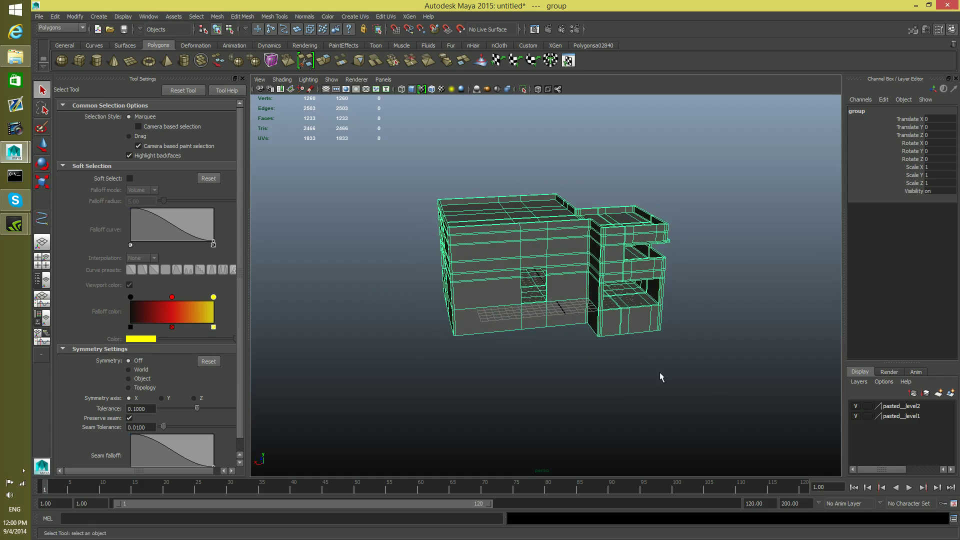
{"action": "right_click_drag", "start_coordinate": [661, 377], "coordinate": [750, 376], "text": "alt"}
{"action": "middle_click_drag", "start_coordinate": [750, 375], "coordinate": [637, 372], "text": "alt"}
{"action": "right_click_drag", "start_coordinate": [638, 372], "coordinate": [738, 396], "text": "alt"}
{"action": "left_click_drag", "start_coordinate": [738, 396], "coordinate": [718, 377], "text": "alt"}
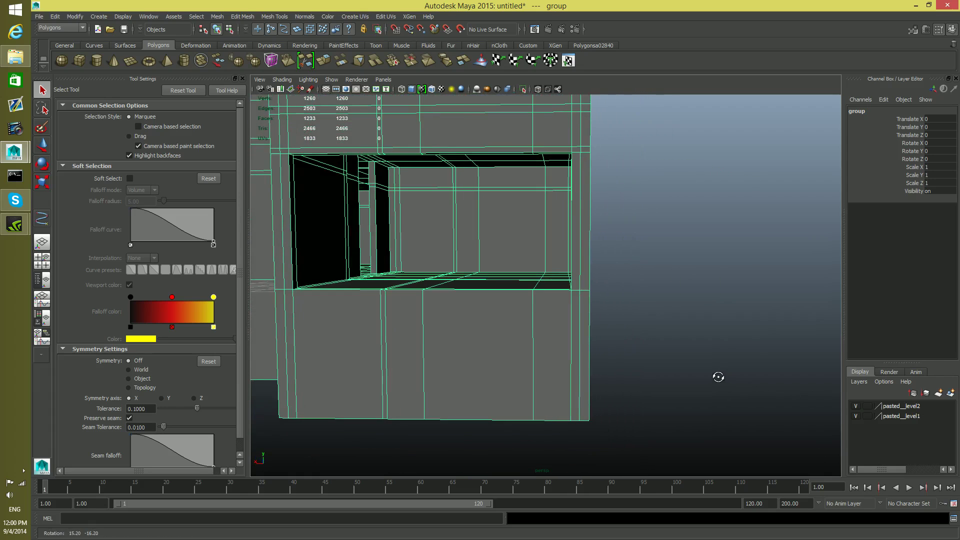
{"action": "right_click_drag", "start_coordinate": [584, 183], "coordinate": [583, 202]}
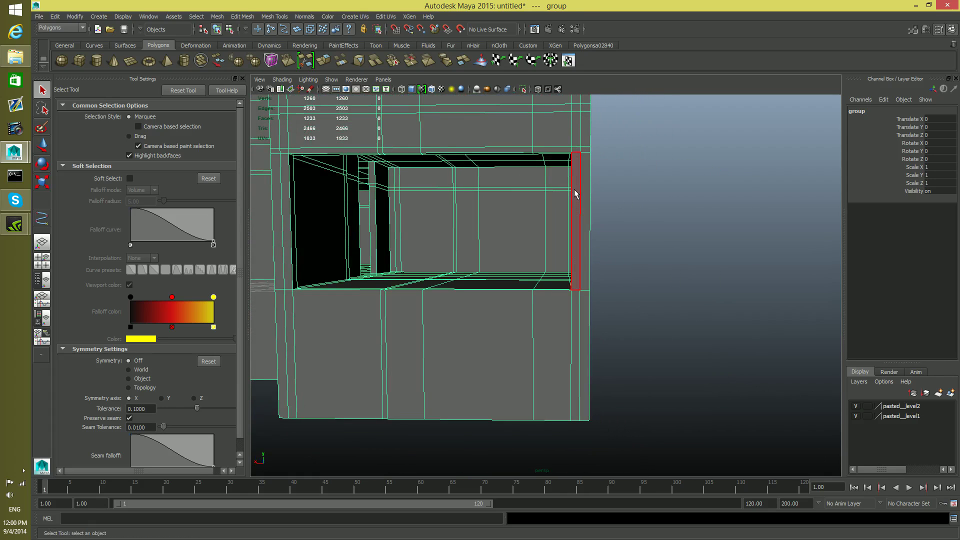
{"action": "left_click", "coordinate": [575, 194]}
{"action": "left_click_drag", "start_coordinate": [593, 279], "coordinate": [662, 312], "text": "alt"}
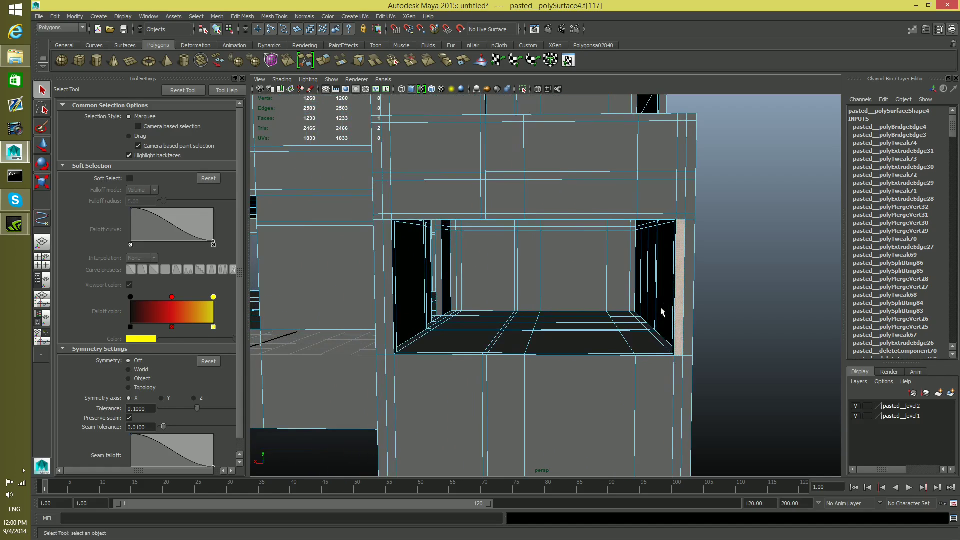
{"action": "right_click_drag", "start_coordinate": [547, 294], "coordinate": [774, 326], "text": "alt"}
{"action": "mouse_move", "coordinate": [568, 286]}
{"action": "left_mouse_down", "text": "alt"}
{"action": "mouse_move", "coordinate": [572, 273]}
{"action": "mouse_move", "coordinate": [569, 286]}
{"action": "left_mouse_up", "text": "alt"}
{"action": "middle_click_drag", "start_coordinate": [569, 286], "coordinate": [569, 287], "text": "alt"}
{"action": "left_click_drag", "start_coordinate": [569, 288], "coordinate": [601, 332], "text": "alt"}
{"action": "left_click", "coordinate": [626, 168], "text": "shift"}
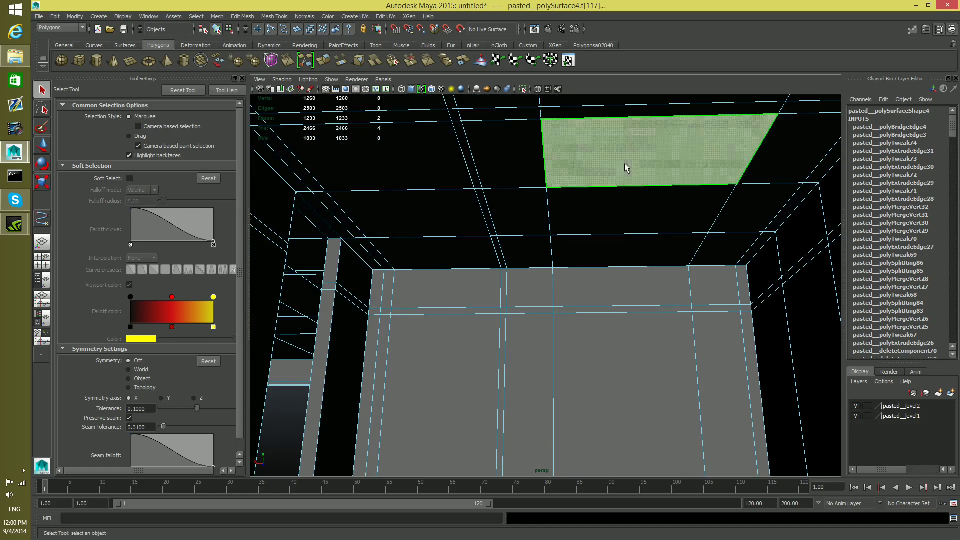
{"action": "left_click", "coordinate": [511, 159], "text": "shift"}
{"action": "left_click", "coordinate": [464, 156], "text": "shift"}
{"action": "left_click", "coordinate": [420, 172], "text": "shift"}
{"action": "left_click", "coordinate": [422, 212], "text": "shift"}
{"action": "left_click", "coordinate": [490, 214], "text": "shift"}
{"action": "left_click", "coordinate": [592, 214], "text": "shift"}
{"action": "left_click", "coordinate": [670, 210], "text": "shift"}
{"action": "left_click", "coordinate": [735, 225], "text": "shift"}
{"action": "left_click_drag", "start_coordinate": [735, 229], "coordinate": [724, 256], "text": "alt"}
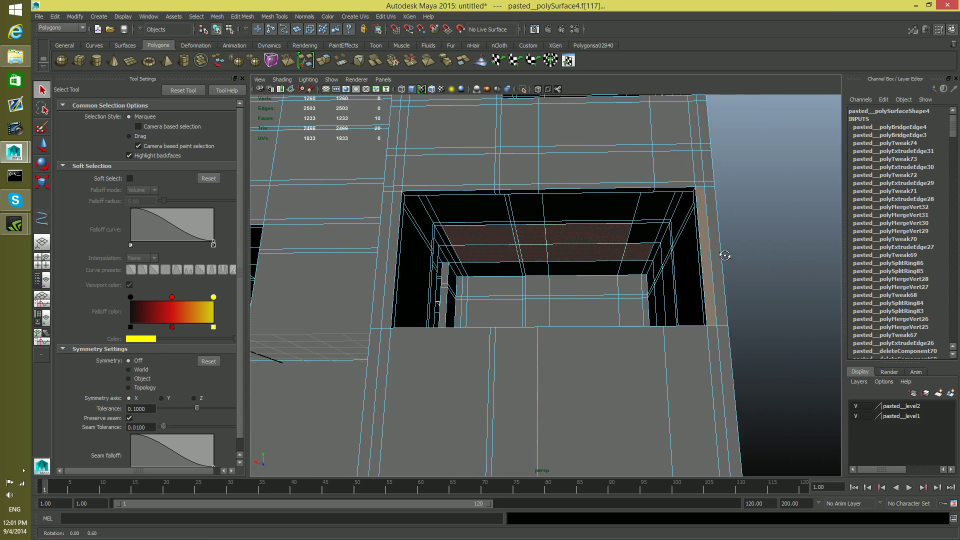
{"action": "left_click", "coordinate": [450, 126], "text": "shift"}
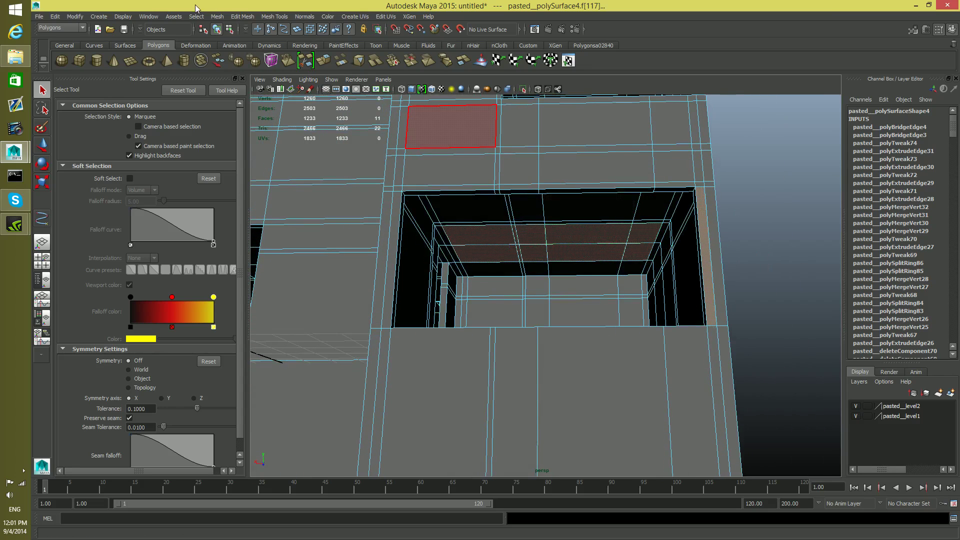
{"action": "left_click", "coordinate": [242, 17]}
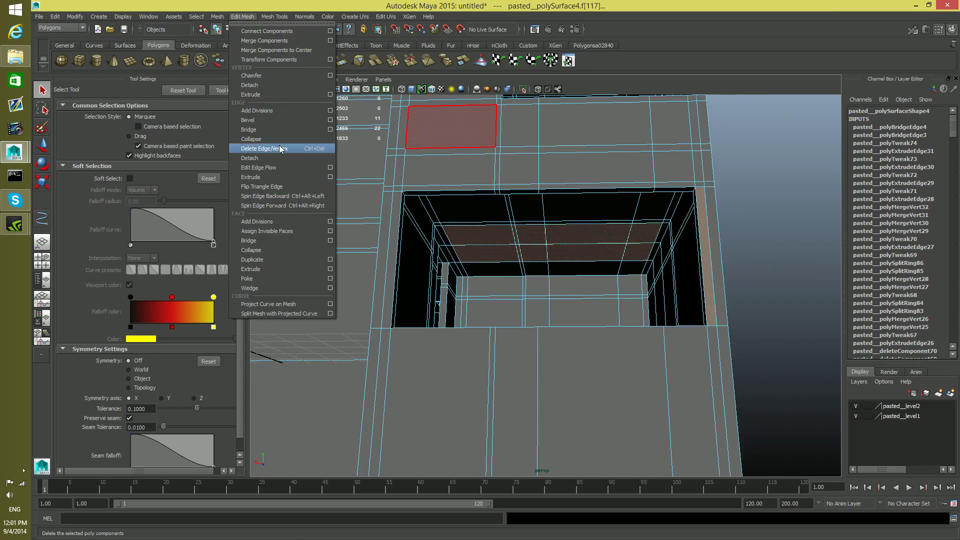
{"action": "left_click", "coordinate": [289, 259]}
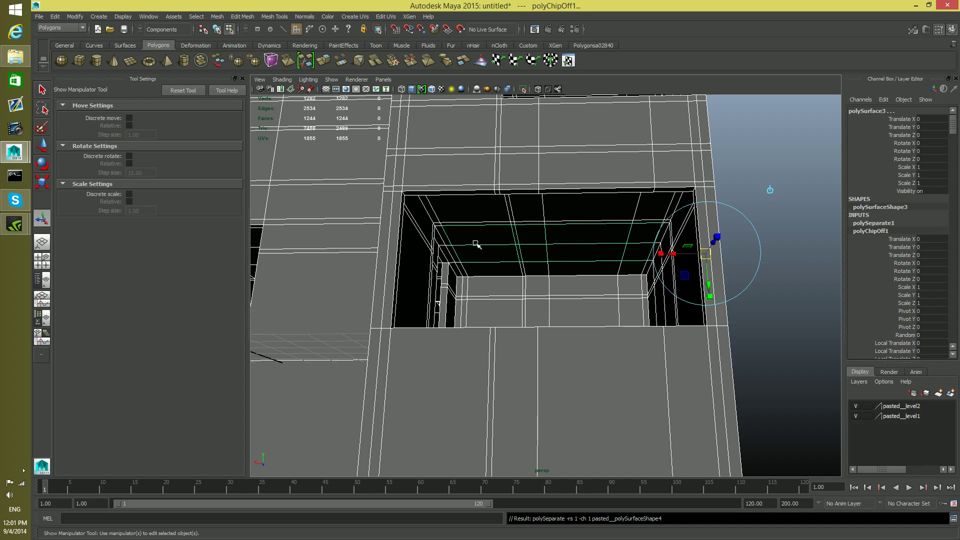
In object mode, select only the duplicated narrow strip beside the lower opening and center its pivot
{"action": "mouse_move", "coordinate": [575, 238]}
{"action": "left_mouse_down", "text": "alt"}
{"action": "mouse_move", "coordinate": [520, 236]}
{"action": "mouse_move", "coordinate": [547, 234]}
{"action": "mouse_move", "coordinate": [561, 250]}
{"action": "left_mouse_up", "text": "alt"}
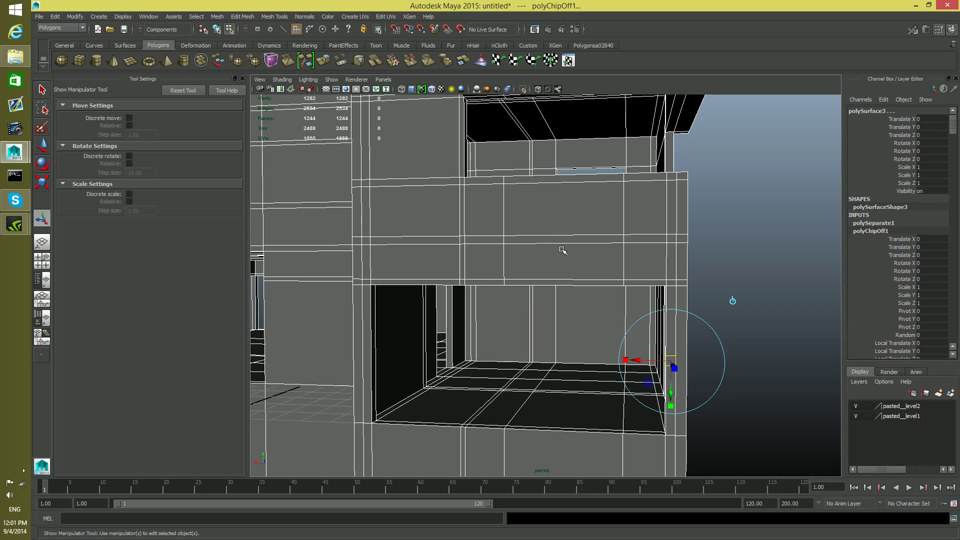
{"action": "key", "text": "F8"}
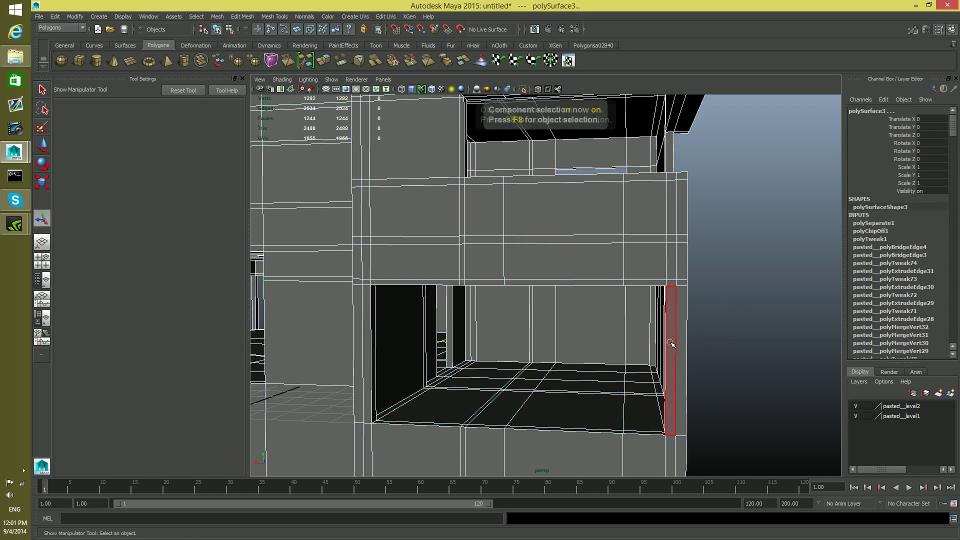
{"action": "key", "text": "F8"}
{"action": "left_click", "coordinate": [708, 338]}
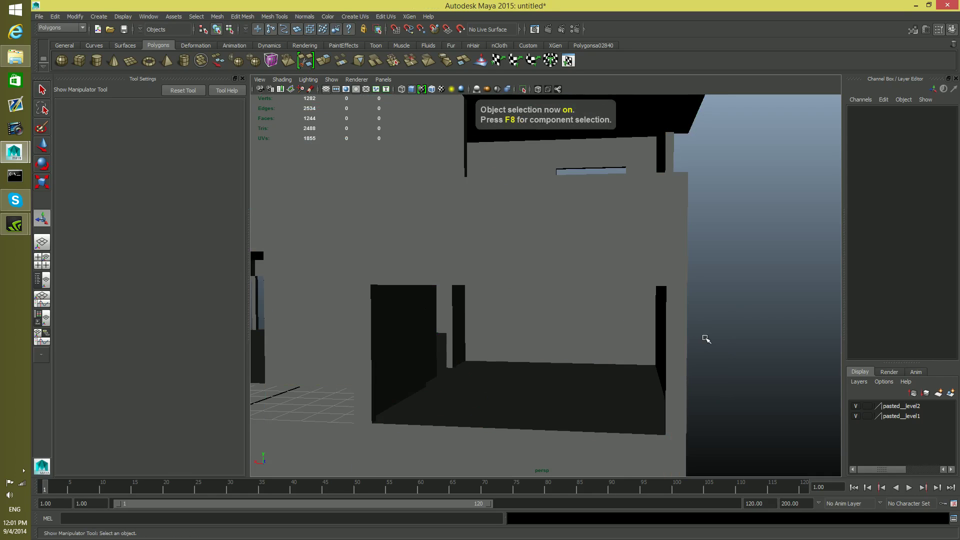
{"action": "left_click", "coordinate": [497, 349]}
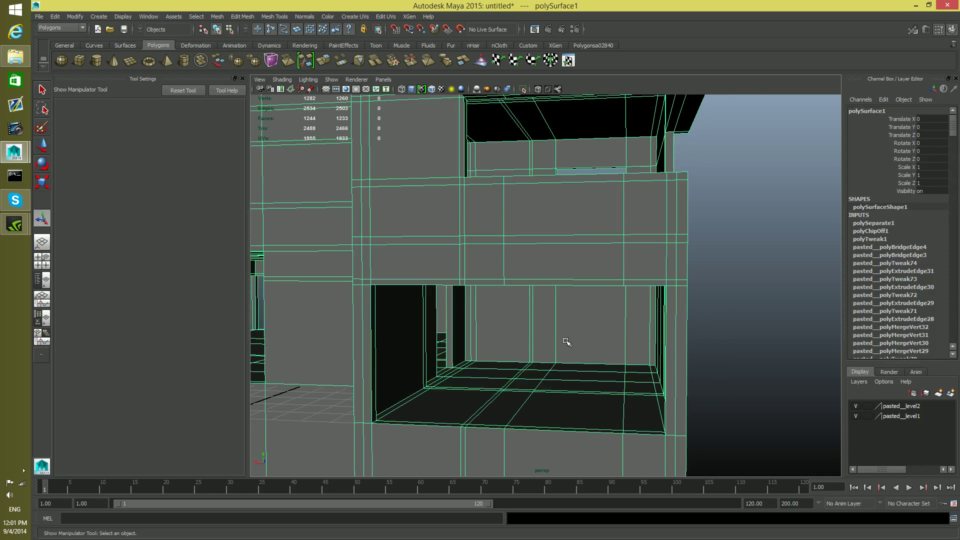
{"action": "left_click_drag", "start_coordinate": [565, 343], "coordinate": [598, 347], "text": "alt"}
{"action": "left_click", "coordinate": [740, 357], "text": "shift"}
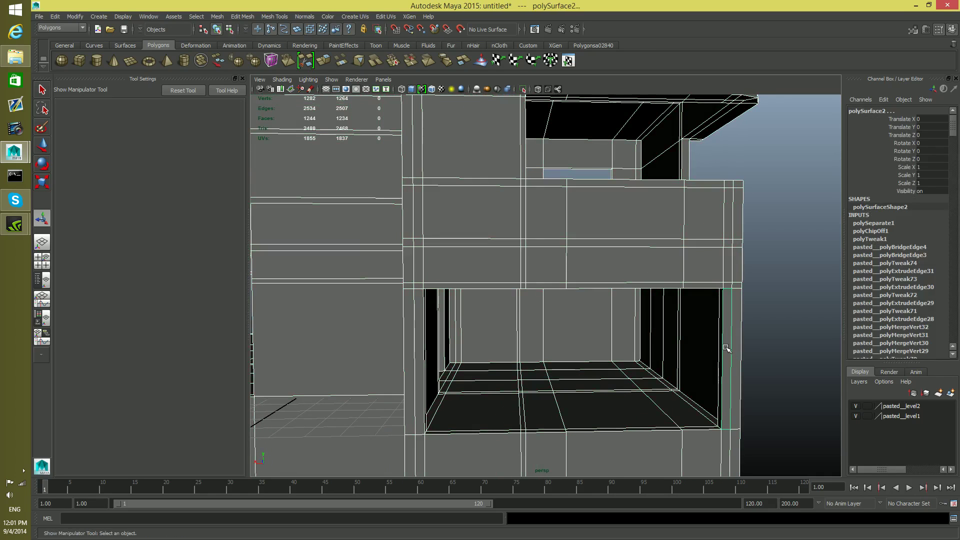
{"action": "left_click_drag", "start_coordinate": [636, 342], "coordinate": [693, 372]}
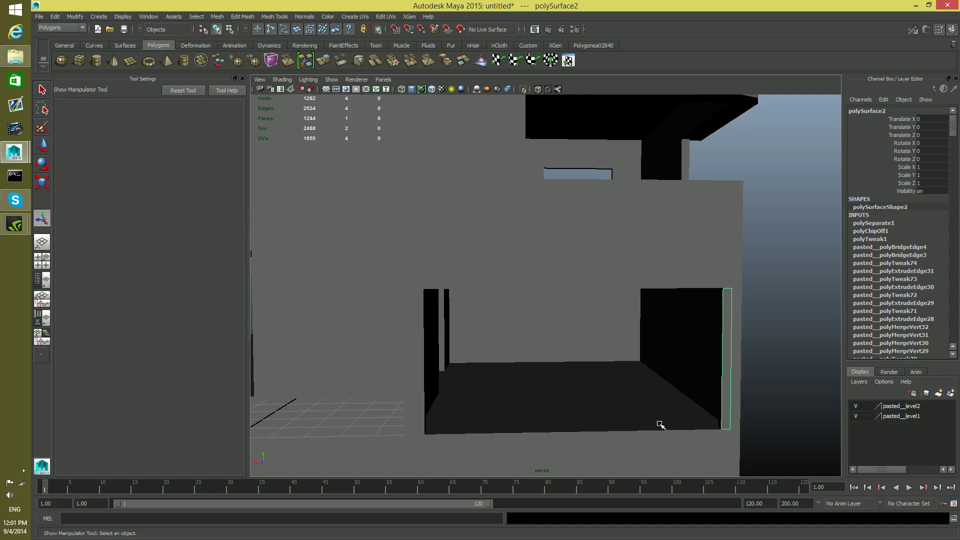
{"action": "left_click", "coordinate": [78, 17]}
{"action": "left_click", "coordinate": [108, 111]}
Widen the strip into a panel with Scale X 18.125 and move it across the opening to Translate X 4.166
{"action": "key", "text": "w"}
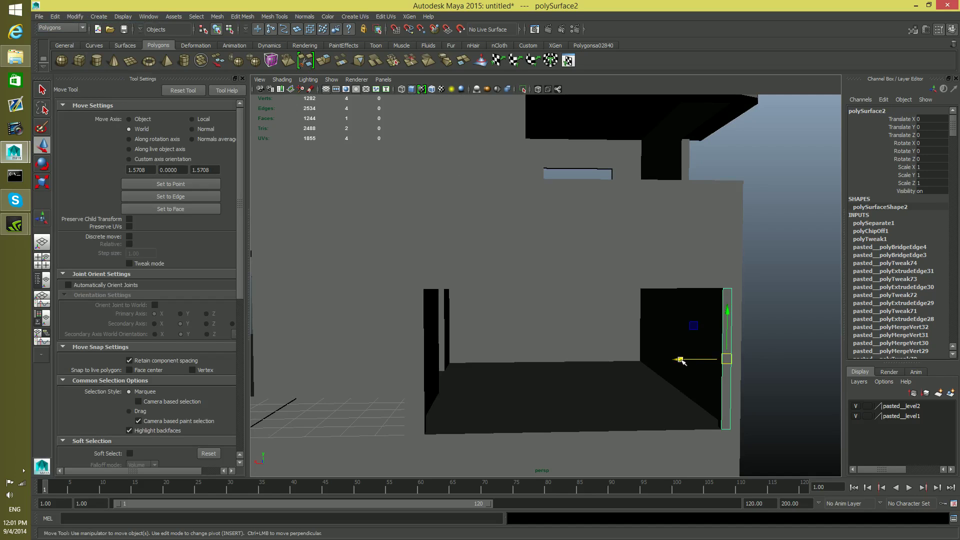
{"action": "left_click_drag", "start_coordinate": [680, 360], "coordinate": [376, 370]}
{"action": "key", "text": "r"}
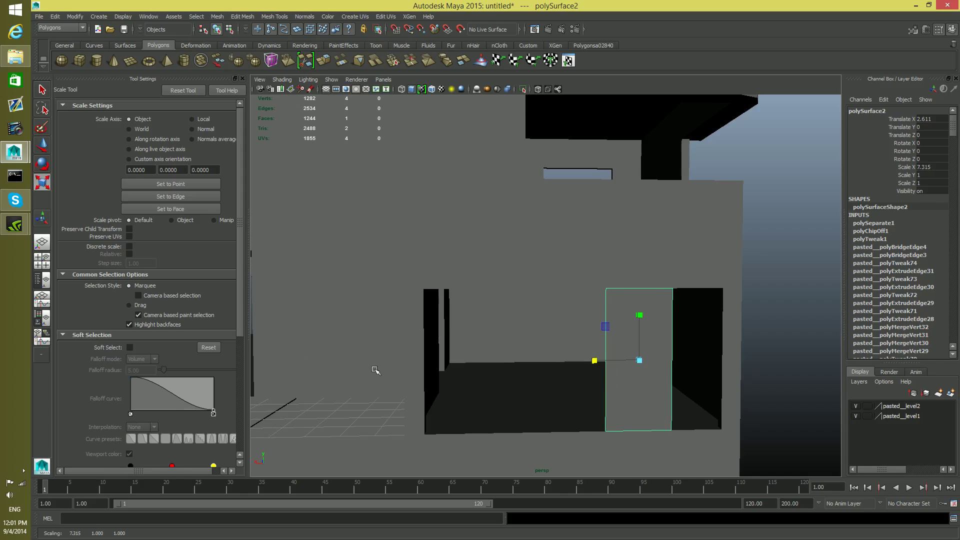
{"action": "left_click_drag", "start_coordinate": [595, 360], "coordinate": [525, 360]}
{"action": "key", "text": "w"}
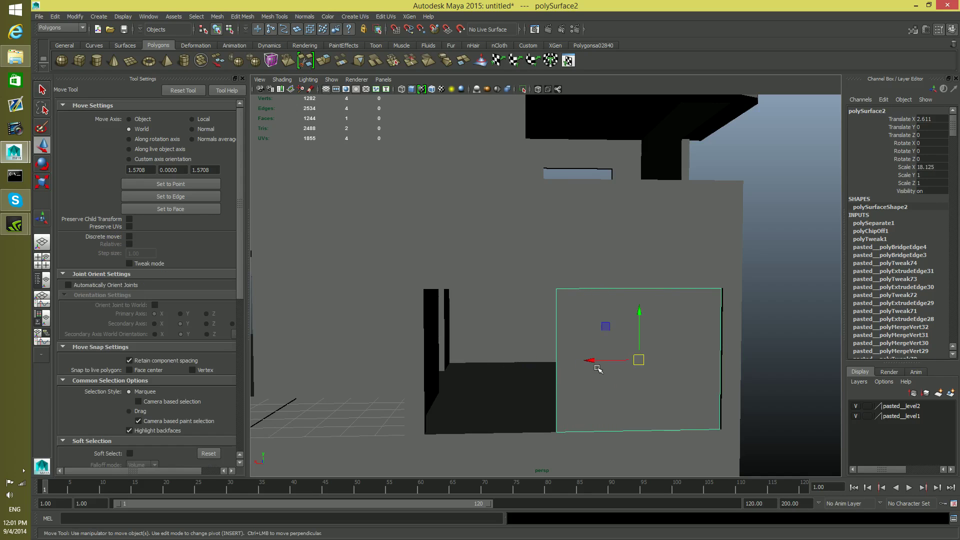
{"action": "left_click_drag", "start_coordinate": [594, 361], "coordinate": [540, 361]}
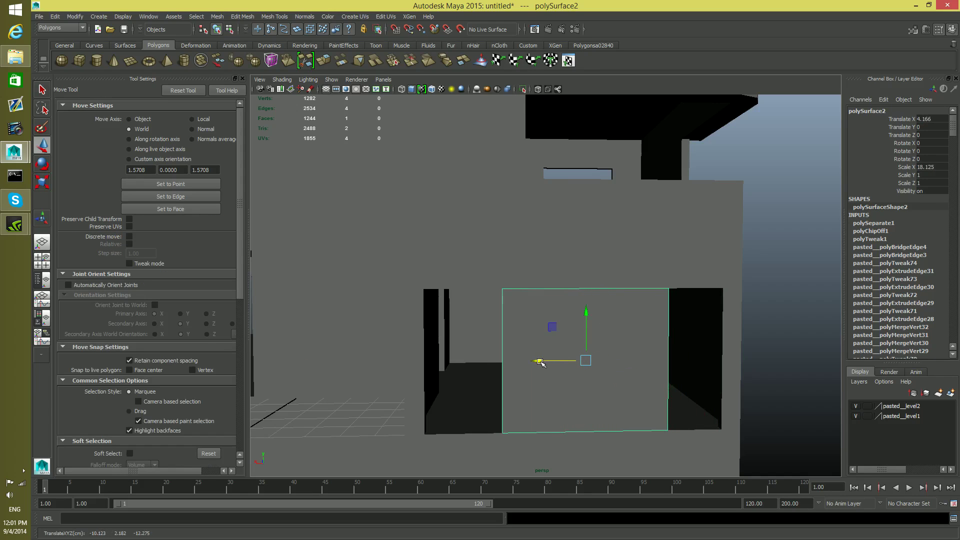
Stretch the panel across the full opening by moving its side vertices onto the opening's left and right edges
{"action": "right_click_drag", "start_coordinate": [803, 286], "coordinate": [768, 287]}
{"action": "left_click_drag", "start_coordinate": [459, 251], "coordinate": [538, 471]}
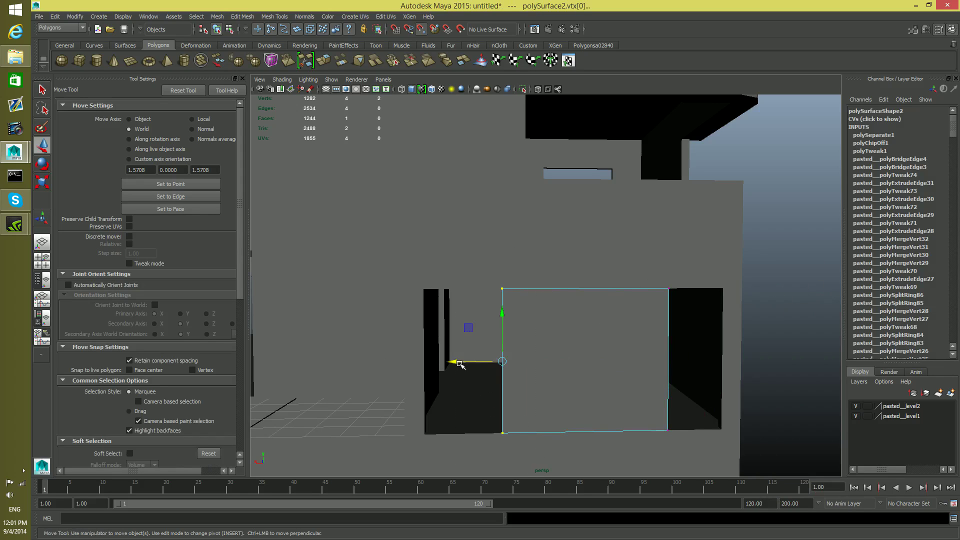
{"action": "mouse_move", "coordinate": [452, 360]}
{"action": "left_mouse_down"}
{"action": "mouse_move", "coordinate": [440, 369]}
{"action": "mouse_move", "coordinate": [489, 377]}
{"action": "mouse_move", "coordinate": [414, 386]}
{"action": "mouse_move", "coordinate": [475, 389]}
{"action": "mouse_move", "coordinate": [471, 361]}
{"action": "mouse_move", "coordinate": [455, 361]}
{"action": "left_mouse_up"}
{"action": "key", "text": "ctrl+z"}
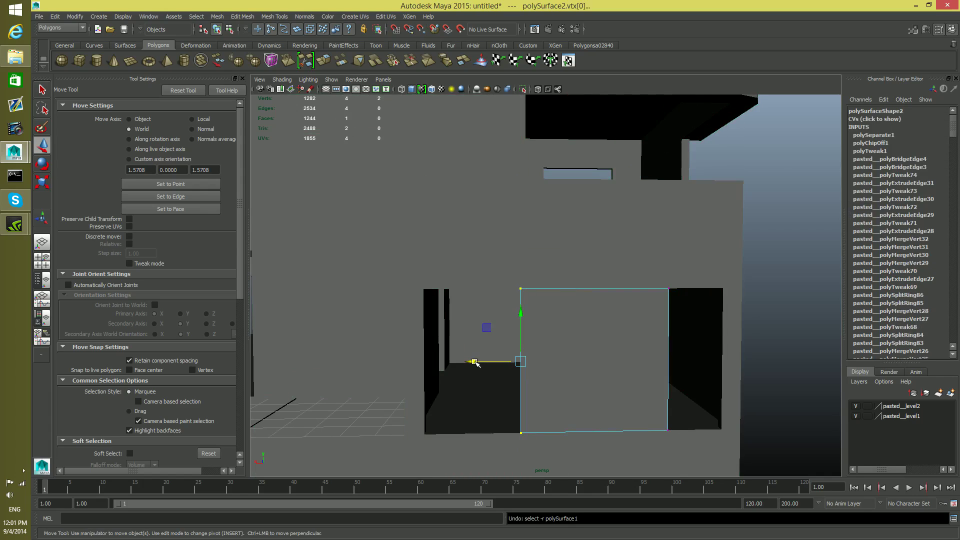
{"action": "left_click_drag", "start_coordinate": [472, 362], "coordinate": [467, 361]}
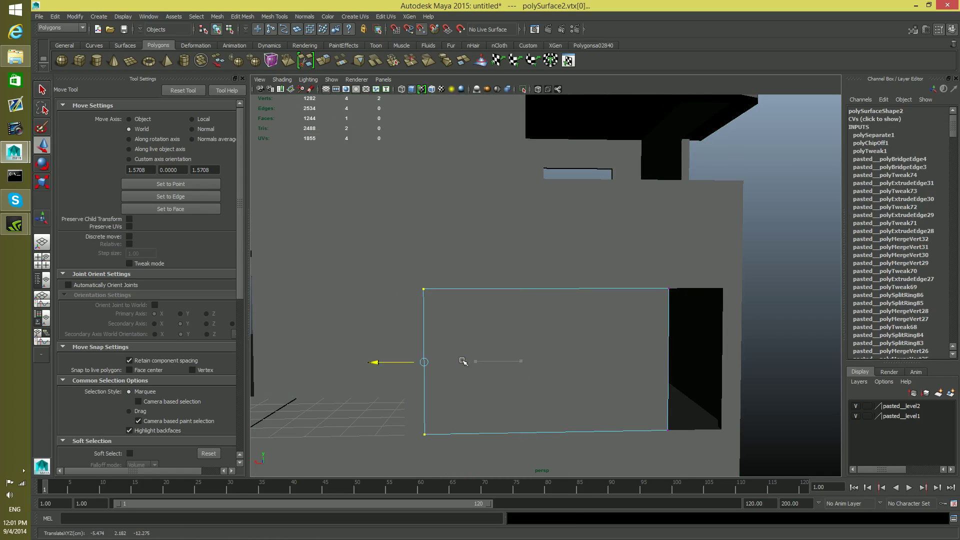
{"action": "left_click_drag", "start_coordinate": [612, 275], "coordinate": [686, 459]}
{"action": "left_click_drag", "start_coordinate": [622, 360], "coordinate": [740, 359]}
{"action": "key", "text": "F8"}
{"action": "key", "text": "F8"}
{"action": "left_click_drag", "start_coordinate": [700, 336], "coordinate": [704, 336]}
{"action": "key", "text": "ctrl+z"}
Recess the panel slightly into the wall opening along the Z axis, and select the house mesh
{"action": "left_click_drag", "start_coordinate": [751, 374], "coordinate": [435, 258], "text": "alt"}
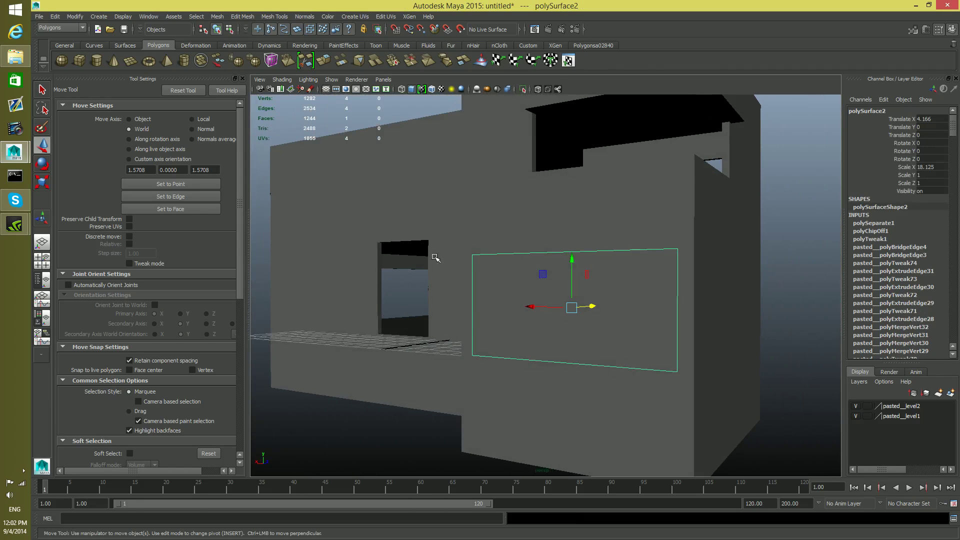
{"action": "left_click_drag", "start_coordinate": [602, 259], "coordinate": [663, 319], "text": "alt"}
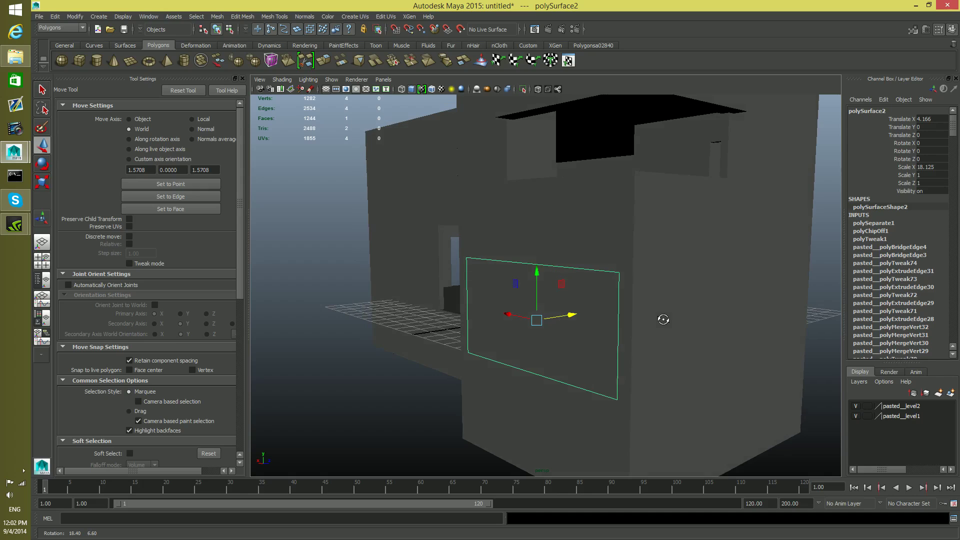
{"action": "left_click_drag", "start_coordinate": [572, 315], "coordinate": [580, 316]}
{"action": "left_click_drag", "start_coordinate": [580, 314], "coordinate": [577, 315]}
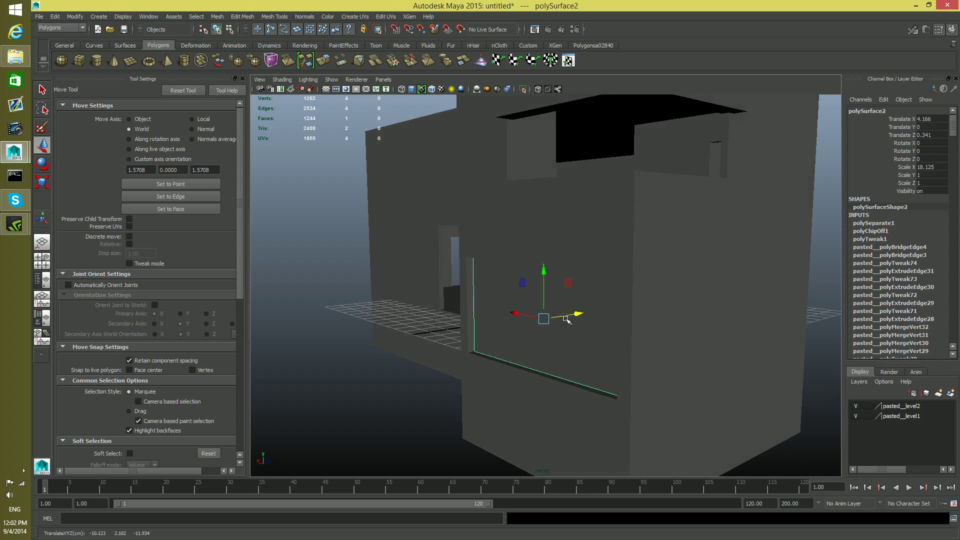
{"action": "right_click_drag", "start_coordinate": [566, 319], "coordinate": [661, 365], "text": "alt"}
{"action": "middle_click_drag", "start_coordinate": [541, 354], "coordinate": [599, 307], "text": "alt"}
{"action": "left_click_drag", "start_coordinate": [593, 320], "coordinate": [593, 329], "text": "alt"}
{"action": "left_click_drag", "start_coordinate": [662, 295], "coordinate": [669, 294]}
{"action": "left_click", "coordinate": [475, 333]}
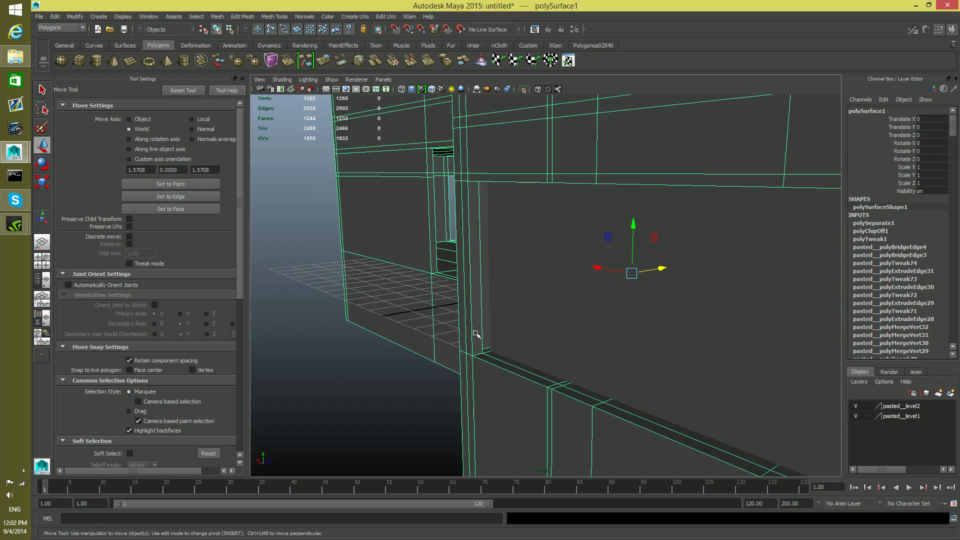
Shift the panel along Z to Translate Z 0.321 and snap its pivot onto its lower corner vertex
{"action": "left_click", "coordinate": [675, 295]}
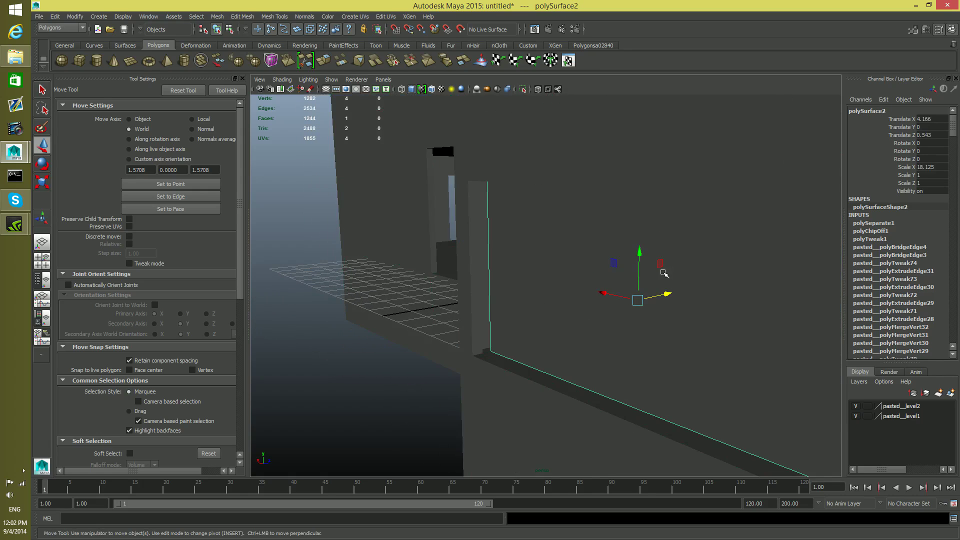
{"action": "left_click_drag", "start_coordinate": [667, 295], "coordinate": [660, 298]}
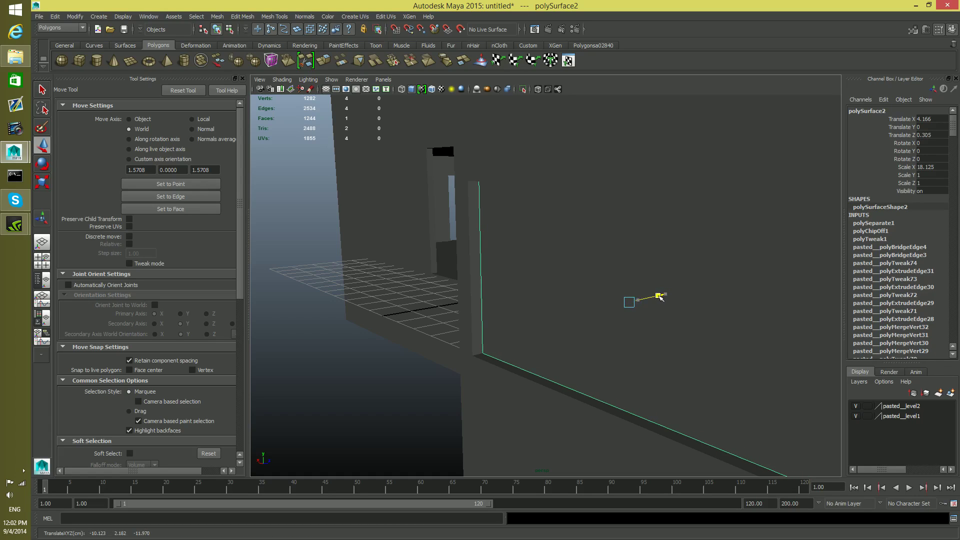
{"action": "left_click_drag", "start_coordinate": [660, 297], "coordinate": [660, 296]}
{"action": "key", "text": "Insert"}
{"action": "key", "text": "v"}
{"action": "left_click_drag", "start_coordinate": [630, 301], "coordinate": [518, 343]}
{"action": "key", "text": "Insert"}
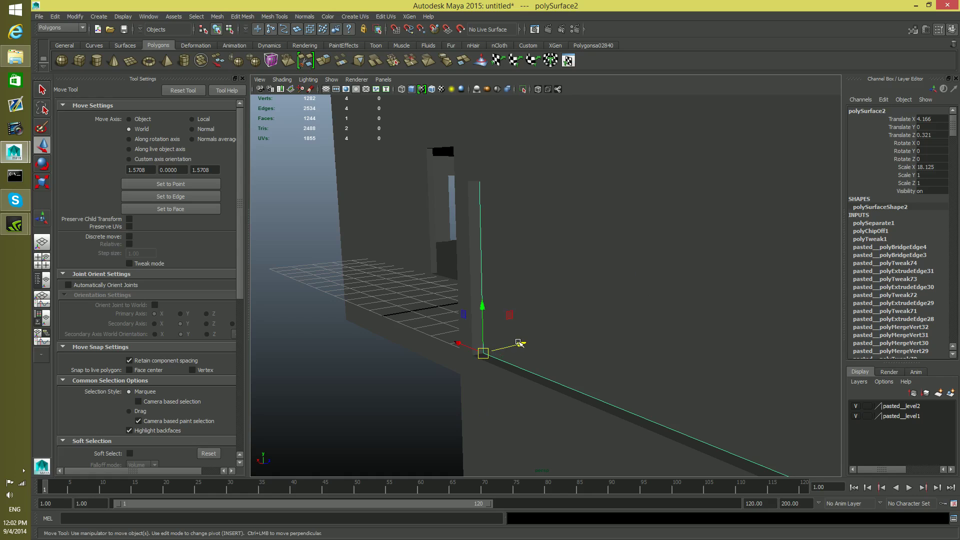
Vertex-snap the panel along Z against the wall opening's edge, at Translate Z 0.299
{"action": "left_click_drag", "start_coordinate": [518, 343], "coordinate": [550, 334]}
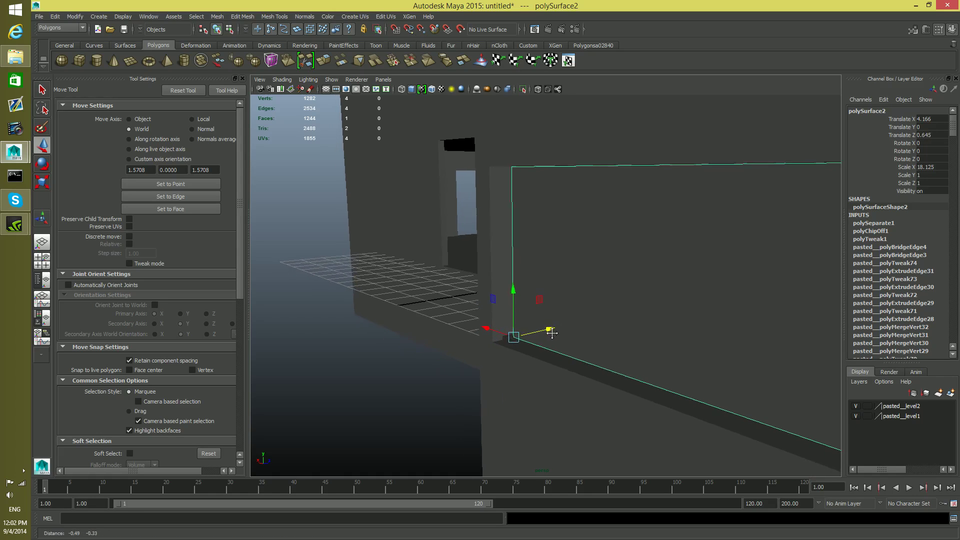
{"action": "right_click_drag", "start_coordinate": [551, 334], "coordinate": [665, 375], "text": "alt"}
{"action": "key", "text": "v"}
{"action": "left_click_drag", "start_coordinate": [528, 369], "coordinate": [480, 383]}
Select the house mesh around the panel and delete it
{"action": "right_click_drag", "start_coordinate": [595, 400], "coordinate": [520, 391], "text": "alt"}
{"action": "middle_click_drag", "start_coordinate": [566, 354], "coordinate": [537, 365], "text": "alt"}
{"action": "left_click_drag", "start_coordinate": [536, 365], "coordinate": [750, 289], "text": "alt"}
{"action": "left_click_drag", "start_coordinate": [572, 262], "coordinate": [460, 214], "text": "alt"}
{"action": "left_click_drag", "start_coordinate": [453, 301], "coordinate": [533, 272], "text": "alt"}
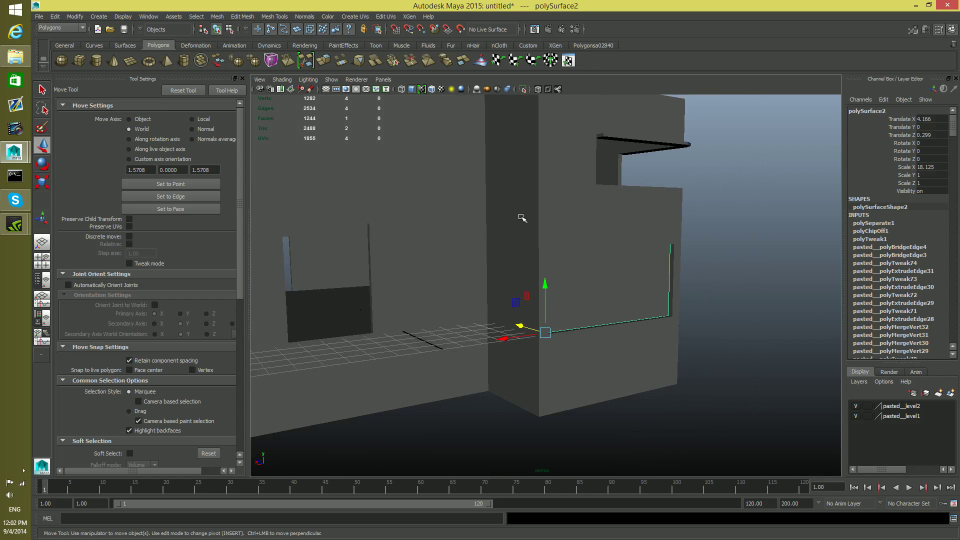
{"action": "left_click", "coordinate": [533, 328]}
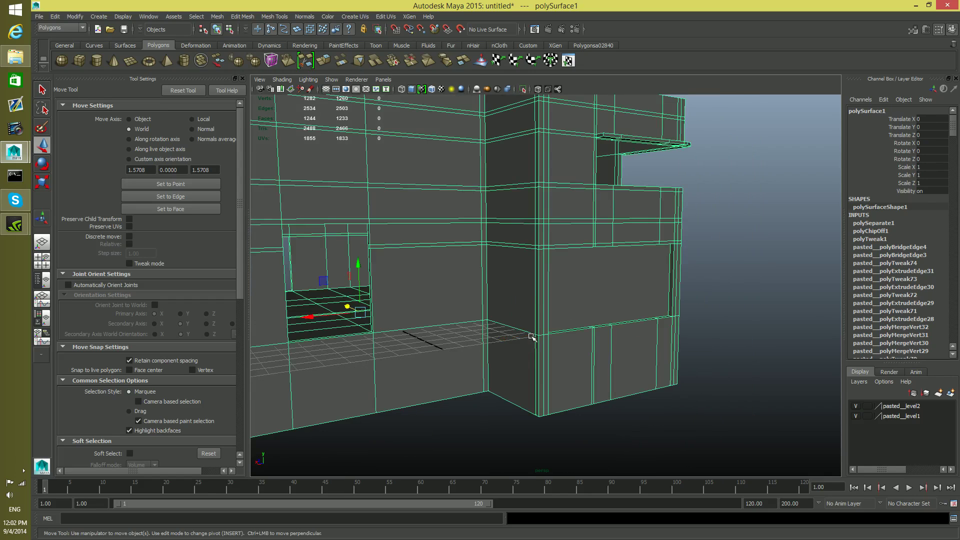
{"action": "key", "text": "Delete"}
Check the two remaining meshes and select the upright panel
{"action": "left_click_drag", "start_coordinate": [533, 336], "coordinate": [468, 283], "text": "alt"}
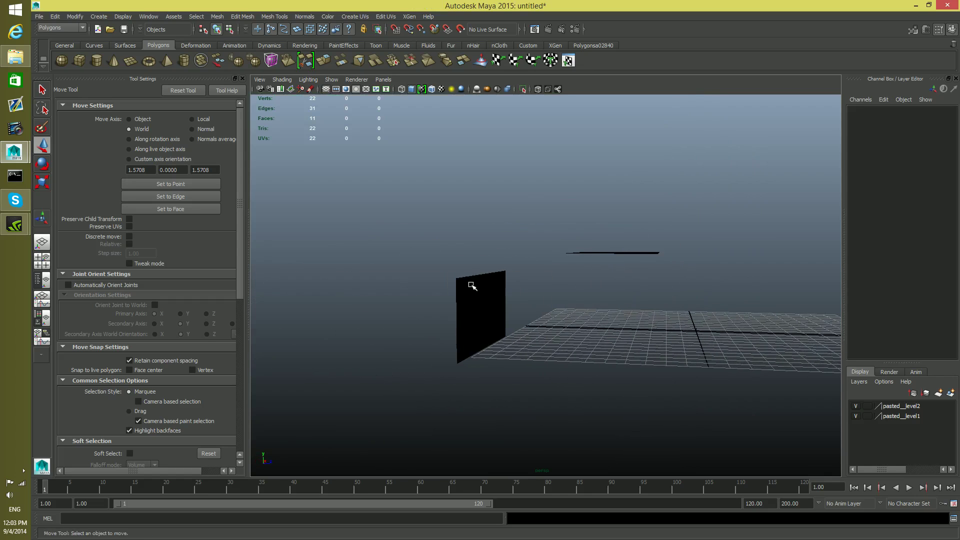
{"action": "left_click", "coordinate": [470, 285]}
{"action": "left_click", "coordinate": [589, 255]}
{"action": "mouse_move", "coordinate": [581, 340]}
{"action": "left_mouse_down", "text": "alt"}
{"action": "mouse_move", "coordinate": [615, 356]}
{"action": "mouse_move", "coordinate": [579, 345]}
{"action": "left_mouse_up", "text": "alt"}
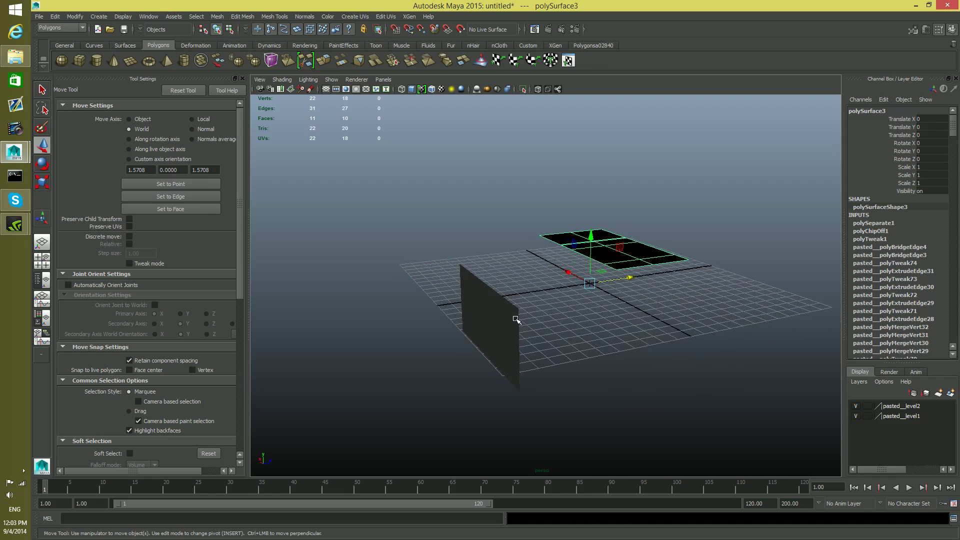
{"action": "scroll", "coordinate": [513, 329], "scroll_direction": "down", "scroll_amount": 2}
{"action": "left_click_drag", "start_coordinate": [513, 330], "coordinate": [578, 322], "text": "alt"}
{"action": "left_click", "coordinate": [534, 316]}
{"action": "right_click_drag", "start_coordinate": [533, 316], "coordinate": [817, 417], "text": "alt"}
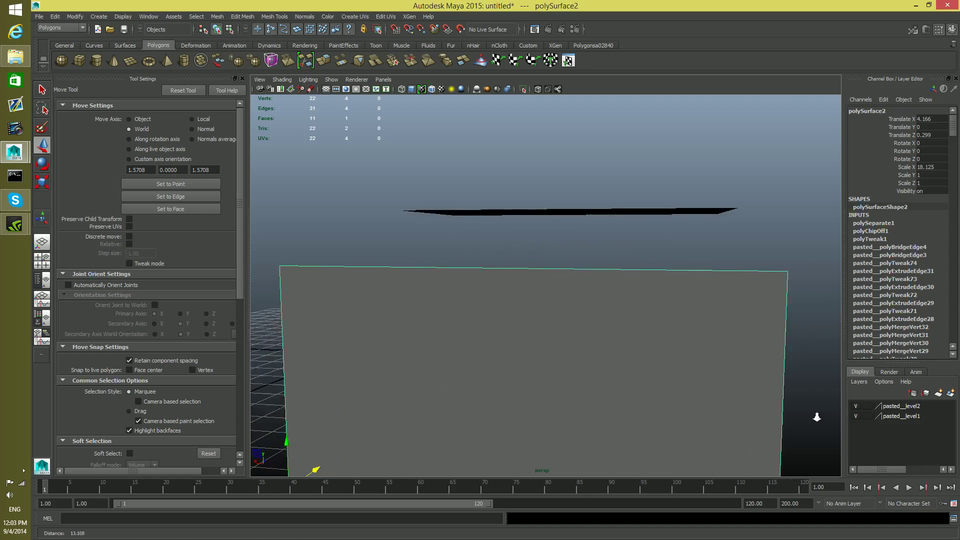
{"action": "left_click_drag", "start_coordinate": [668, 392], "coordinate": [632, 370], "text": "alt"}
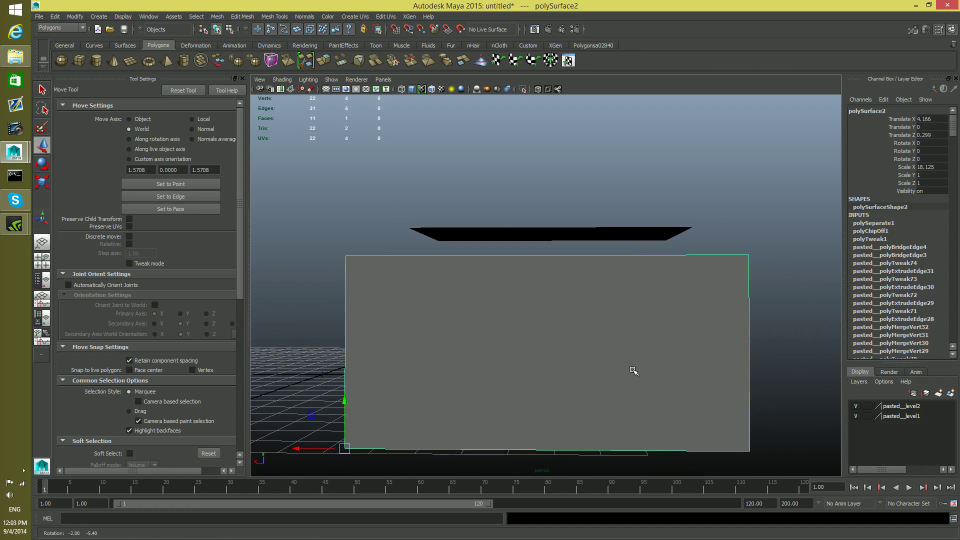
Insert five evenly spaced horizontal edge loops across the panel using the Multiple edge loops option
{"action": "right_click", "coordinate": [658, 301]}
{"action": "left_click", "coordinate": [659, 354]}
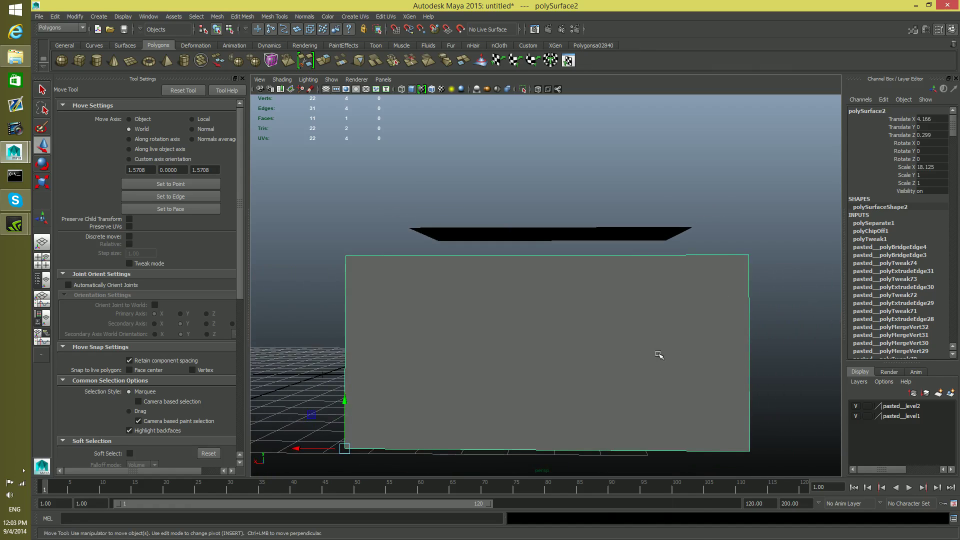
{"action": "right_click_drag", "start_coordinate": [661, 293], "coordinate": [642, 308], "text": "shift"}
{"action": "left_click", "coordinate": [181, 91]}
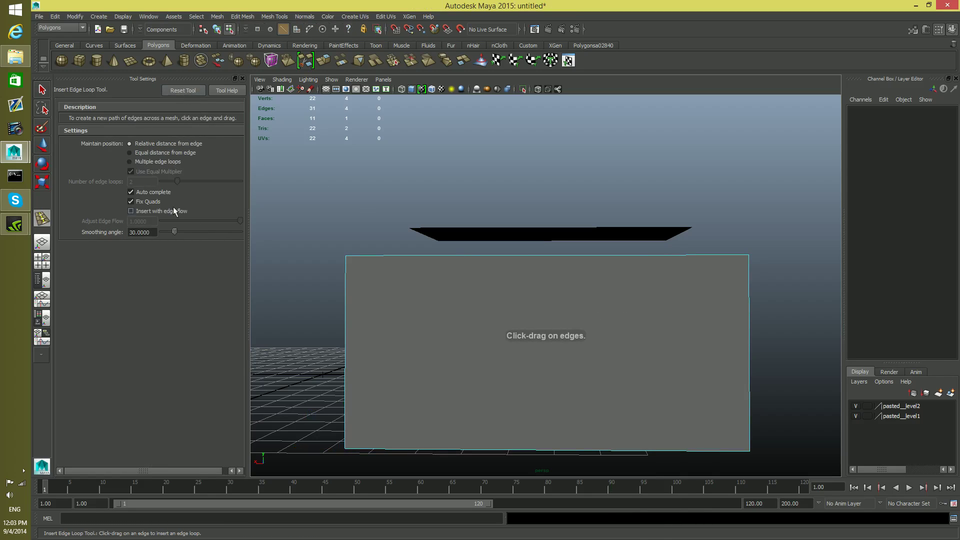
{"action": "left_click", "coordinate": [129, 162]}
{"action": "left_click", "coordinate": [138, 184]}
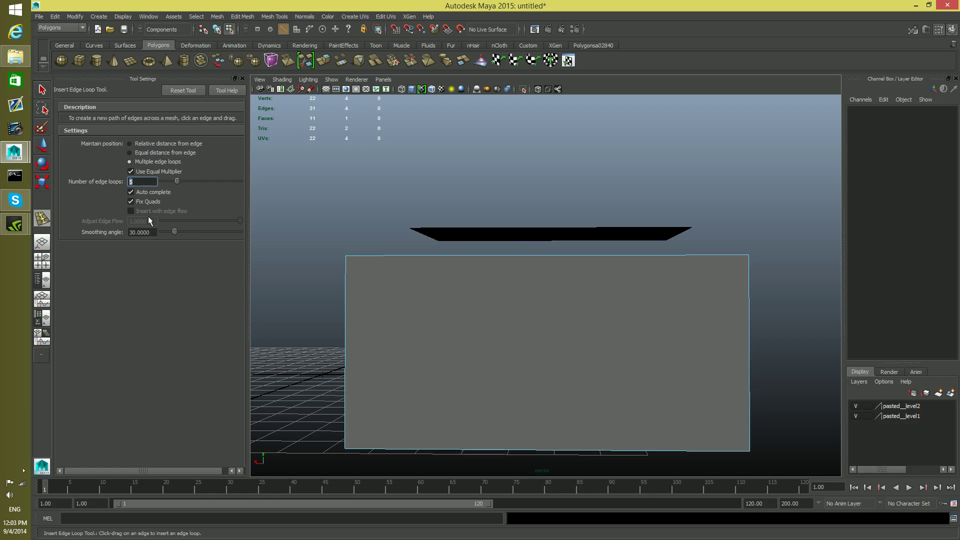
{"action": "left_click", "coordinate": [138, 183]}
{"action": "left_click", "coordinate": [749, 342]}
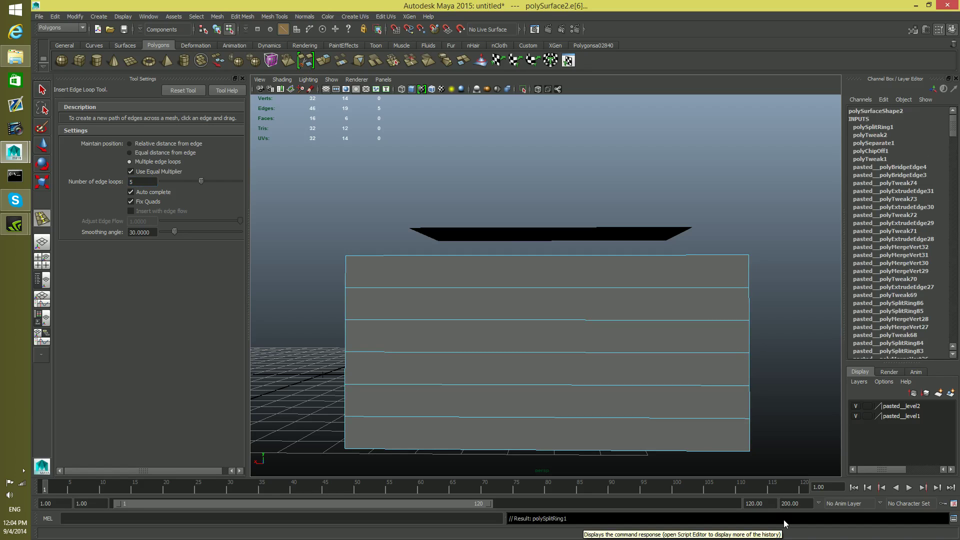
Return to object selection, leave the edge loop tool, and select the divided panel
{"action": "key", "text": "F8"}
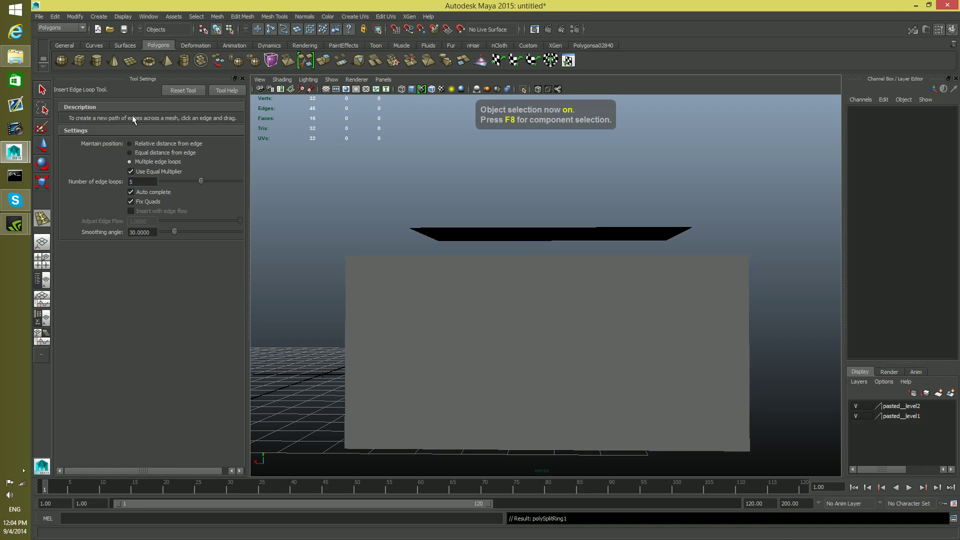
{"action": "left_click", "coordinate": [43, 91]}
{"action": "left_click", "coordinate": [621, 403]}
{"action": "left_click_drag", "start_coordinate": [621, 403], "coordinate": [463, 359], "text": "alt"}
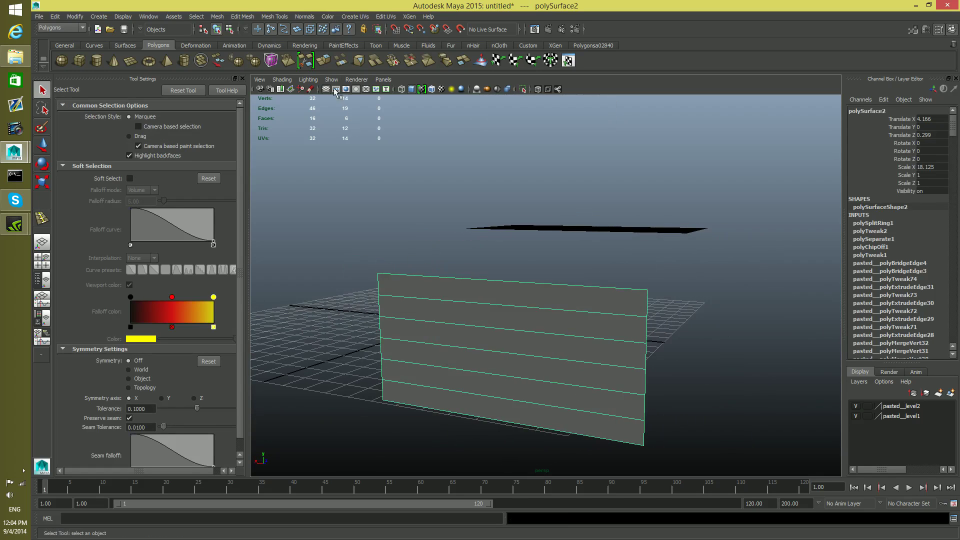
Create a polygon cube at the panel's lower corner, at Translate X -5.803 and Z -11.319
{"action": "left_click", "coordinate": [80, 64]}
{"action": "left_click_drag", "start_coordinate": [519, 392], "coordinate": [563, 401], "text": "alt"}
{"action": "middle_click_drag", "start_coordinate": [564, 401], "coordinate": [708, 394], "text": "alt"}
{"action": "key", "text": "w"}
{"action": "mouse_move", "coordinate": [400, 328]}
{"action": "left_mouse_down", "text": "alt"}
{"action": "mouse_move", "coordinate": [465, 332]}
{"action": "mouse_move", "coordinate": [422, 368]}
{"action": "mouse_move", "coordinate": [371, 357]}
{"action": "mouse_move", "coordinate": [740, 396]}
{"action": "mouse_move", "coordinate": [475, 355]}
{"action": "mouse_move", "coordinate": [365, 307]}
{"action": "mouse_move", "coordinate": [501, 300]}
{"action": "mouse_move", "coordinate": [525, 279]}
{"action": "left_mouse_up", "text": "alt"}
Turn on Wireframe on Shaded in the perspective view
{"action": "left_click", "coordinate": [280, 81]}
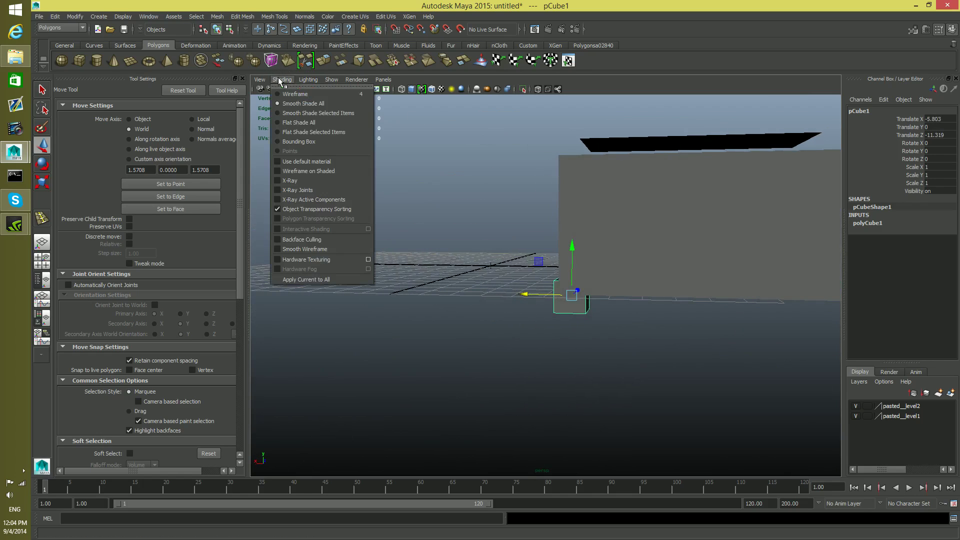
{"action": "left_click", "coordinate": [335, 170]}
{"action": "left_click_drag", "start_coordinate": [590, 315], "coordinate": [578, 295], "text": "alt"}
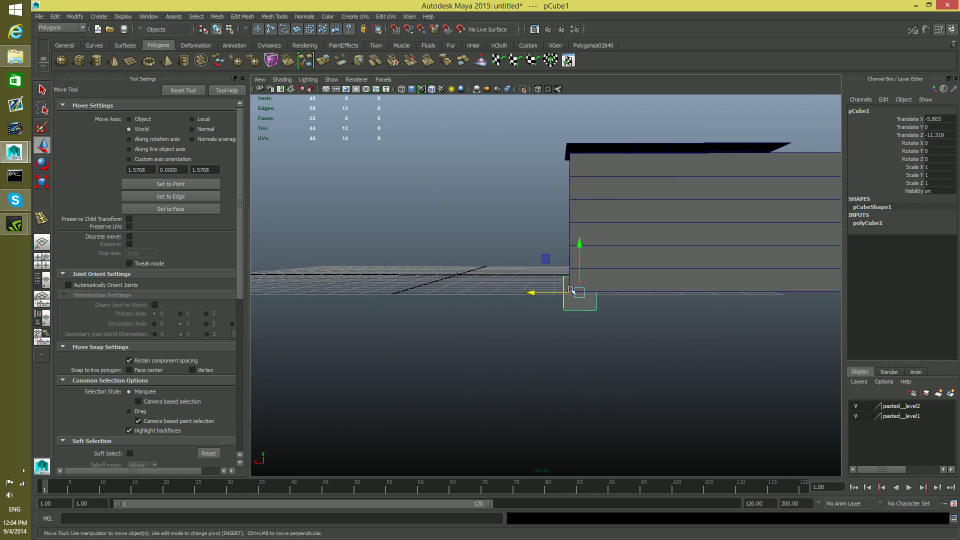
Stretch the cube into a long bar by moving its end vertices to the panel's far lower corner
{"action": "right_click_drag", "start_coordinate": [578, 296], "coordinate": [662, 313], "text": "alt"}
{"action": "middle_click_drag", "start_coordinate": [662, 313], "coordinate": [545, 258], "text": "alt"}
{"action": "right_click_drag", "start_coordinate": [438, 171], "coordinate": [399, 172]}
{"action": "left_click_drag", "start_coordinate": [461, 256], "coordinate": [461, 250], "text": "alt"}
{"action": "left_click_drag", "start_coordinate": [567, 228], "coordinate": [612, 344]}
{"action": "middle_click_drag", "start_coordinate": [636, 362], "coordinate": [616, 370], "text": "alt"}
{"action": "right_click_drag", "start_coordinate": [616, 370], "coordinate": [536, 370], "text": "alt"}
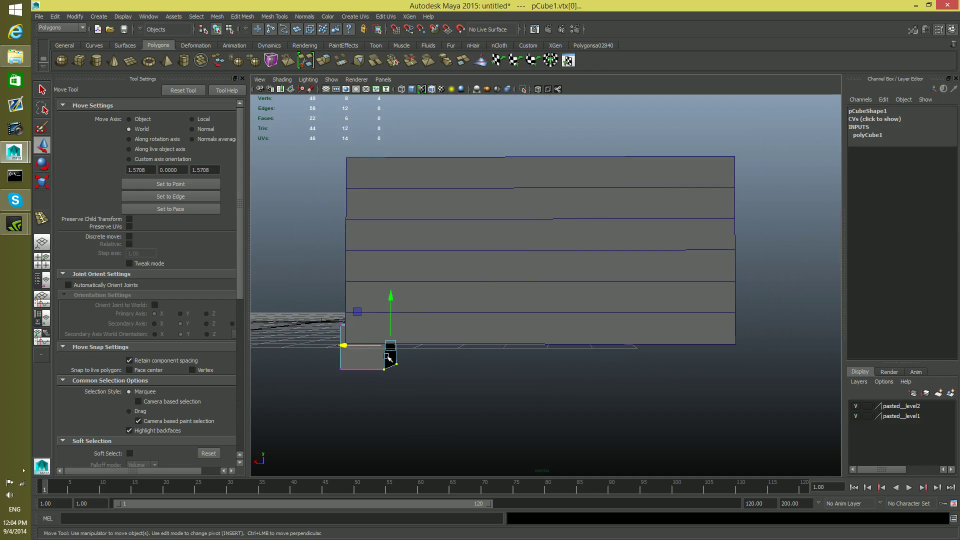
{"action": "key", "text": "v"}
{"action": "left_click_drag", "start_coordinate": [344, 346], "coordinate": [729, 347]}
Select the vertices at the bar's starting end, and return to object selection
{"action": "left_click_drag", "start_coordinate": [297, 319], "coordinate": [396, 464]}
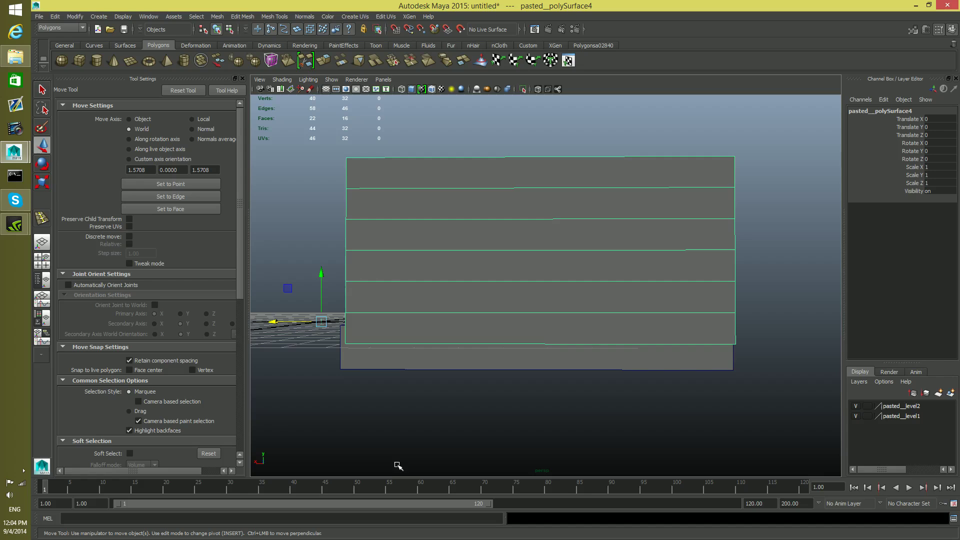
{"action": "left_click", "coordinate": [350, 359]}
{"action": "right_click_drag", "start_coordinate": [342, 370], "coordinate": [296, 306]}
{"action": "left_click_drag", "start_coordinate": [300, 315], "coordinate": [410, 422]}
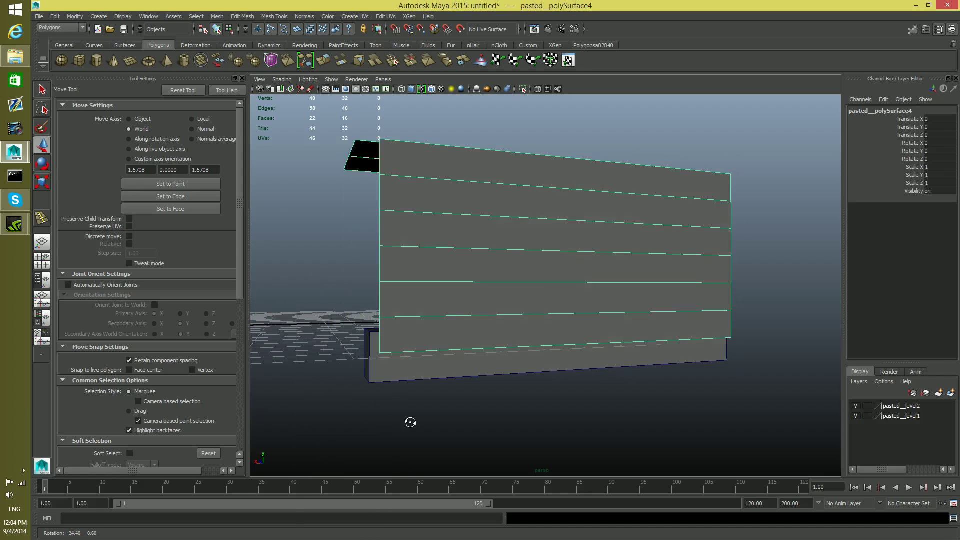
{"action": "left_click", "coordinate": [384, 367]}
{"action": "left_click", "coordinate": [367, 372]}
{"action": "right_click_drag", "start_coordinate": [364, 308], "coordinate": [320, 302]}
{"action": "left_click_drag", "start_coordinate": [317, 306], "coordinate": [400, 415]}
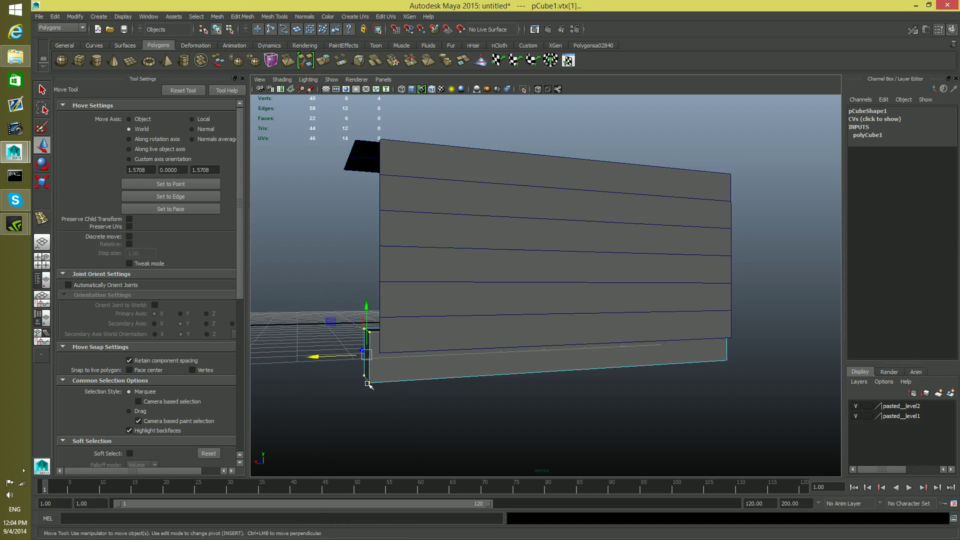
{"action": "left_click_drag", "start_coordinate": [317, 356], "coordinate": [542, 388], "text": "alt"}
{"action": "key", "text": "F8"}
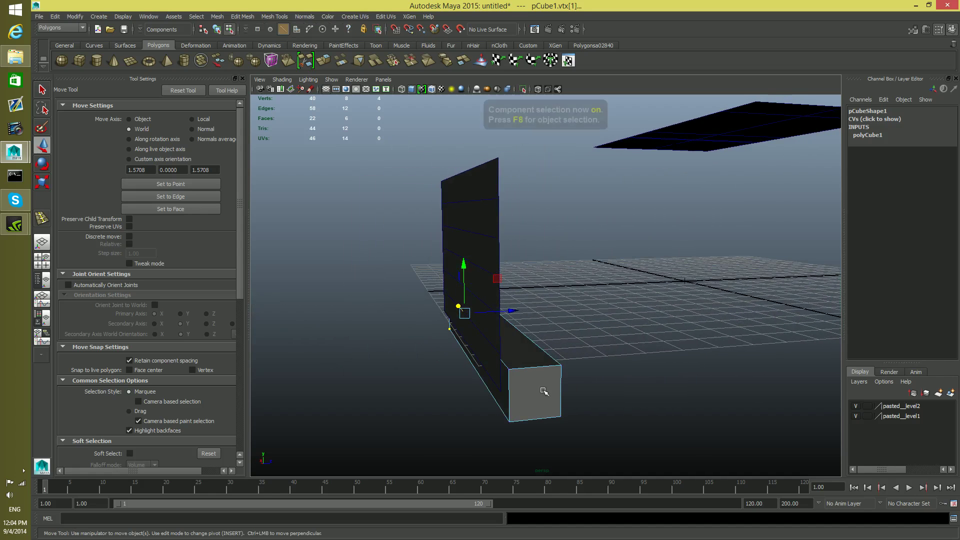
{"action": "scroll", "coordinate": [544, 391], "scroll_direction": "down", "scroll_amount": 3}
{"action": "left_click_drag", "start_coordinate": [544, 390], "coordinate": [577, 389], "text": "alt"}
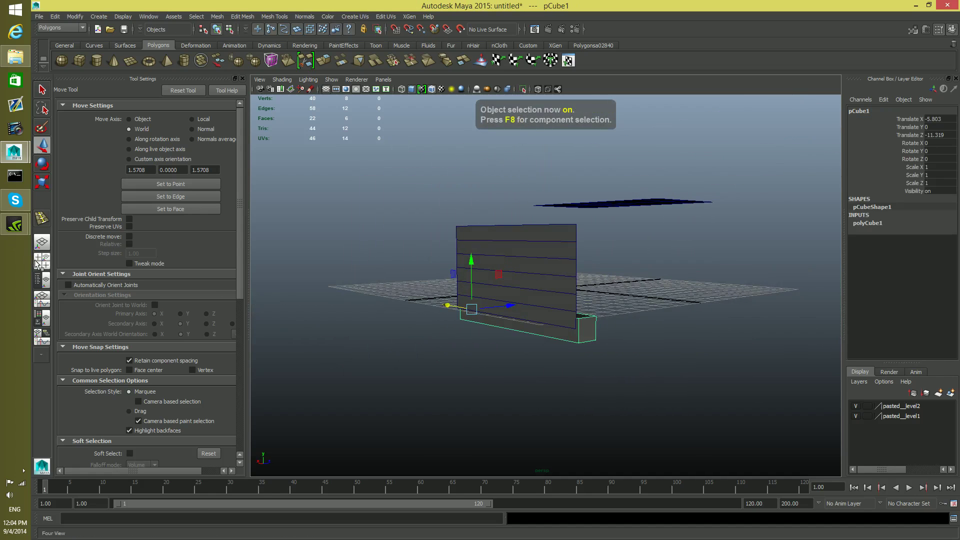
Show the Outliner beside the perspective view, select the top-level group, and delete its history
{"action": "left_click", "coordinate": [44, 280]}
{"action": "left_click", "coordinate": [262, 143]}
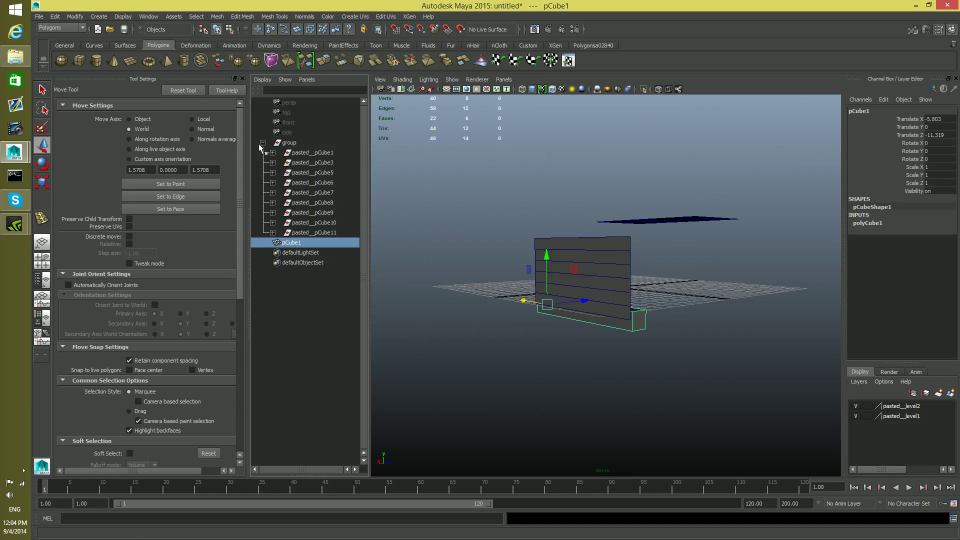
{"action": "left_click", "coordinate": [329, 153]}
{"action": "left_click", "coordinate": [289, 144]}
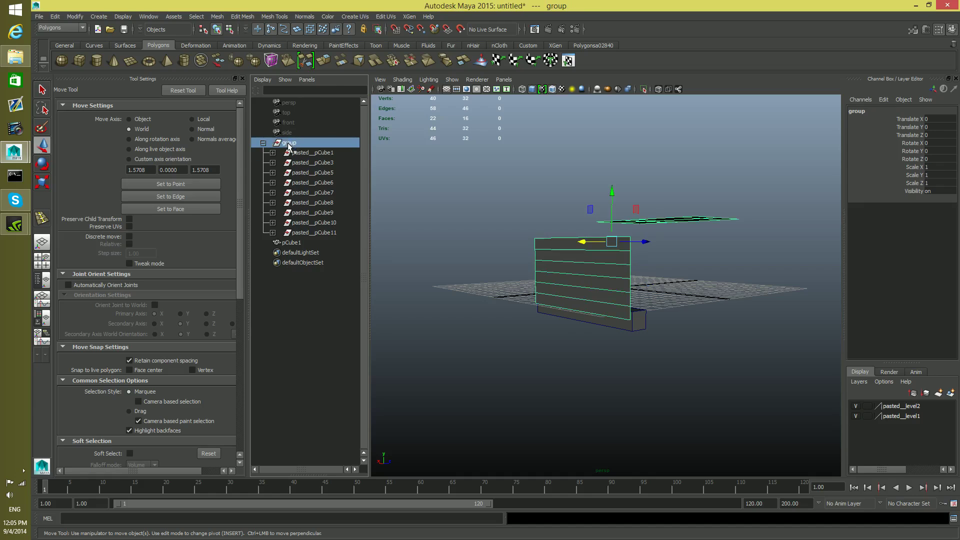
{"action": "left_click", "coordinate": [54, 17]}
{"action": "mouse_move", "coordinate": [93, 123]}
{"action": "left_click", "coordinate": [198, 125]}
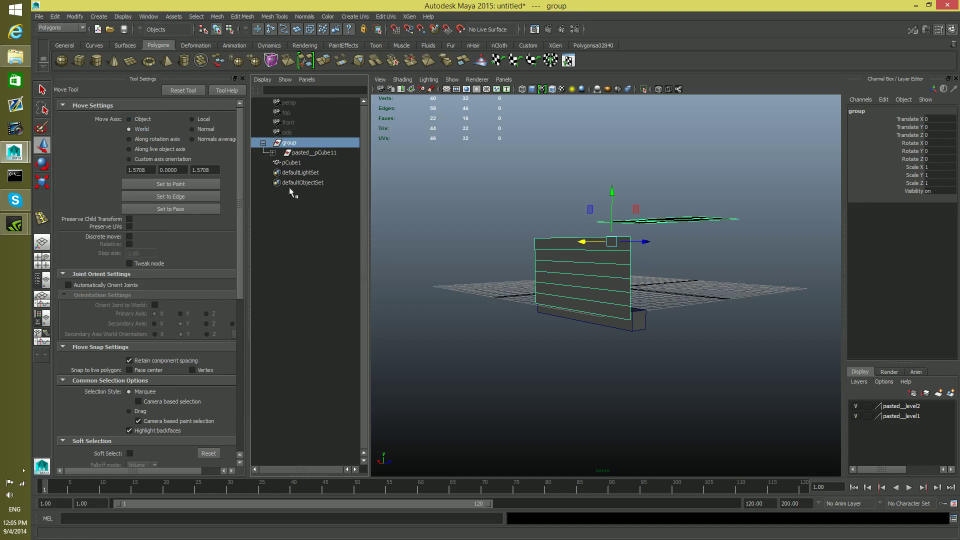
Select pasted__pCube11 inside the group and delete its history
{"action": "left_click", "coordinate": [297, 152]}
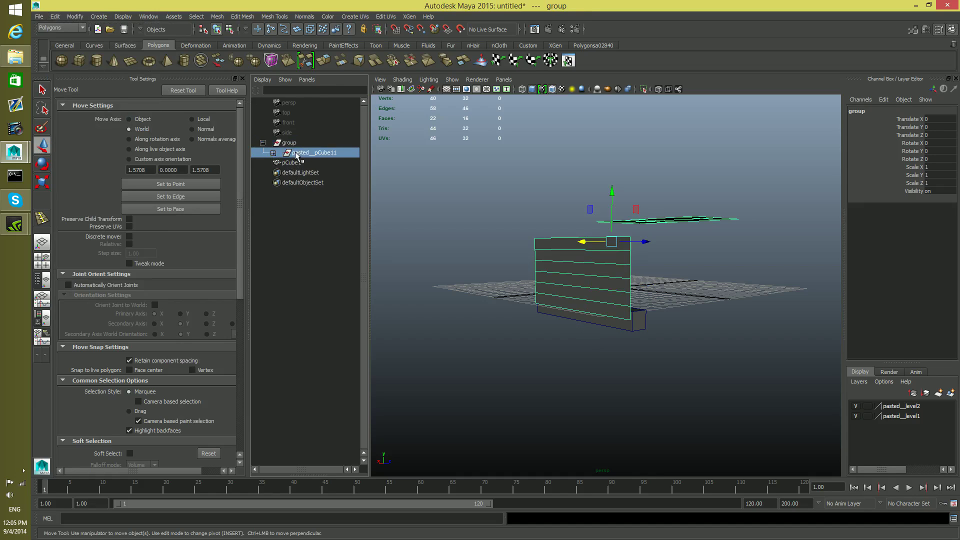
{"action": "left_click", "coordinate": [58, 18]}
{"action": "mouse_move", "coordinate": [135, 118]}
{"action": "left_click", "coordinate": [186, 125]}
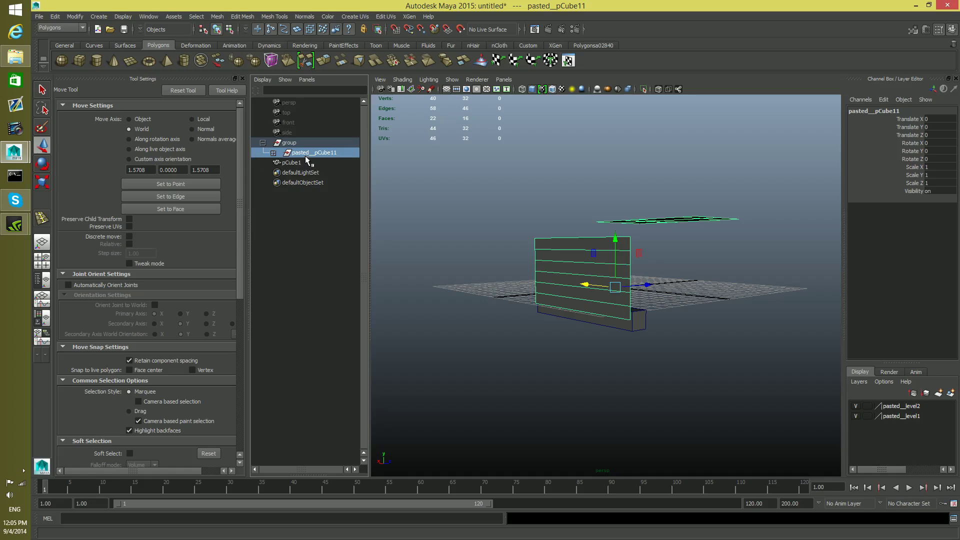
Ungroup pasted__pCube11, unparent pasted__polySurface1 from the top-level group, and ungroup it as well
{"action": "left_click", "coordinate": [64, 45]}
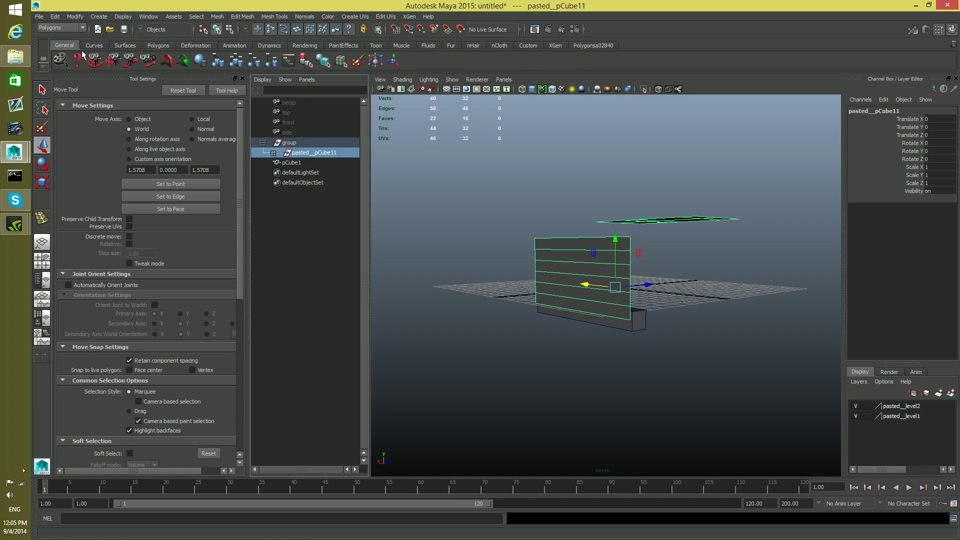
{"action": "left_click", "coordinate": [234, 65]}
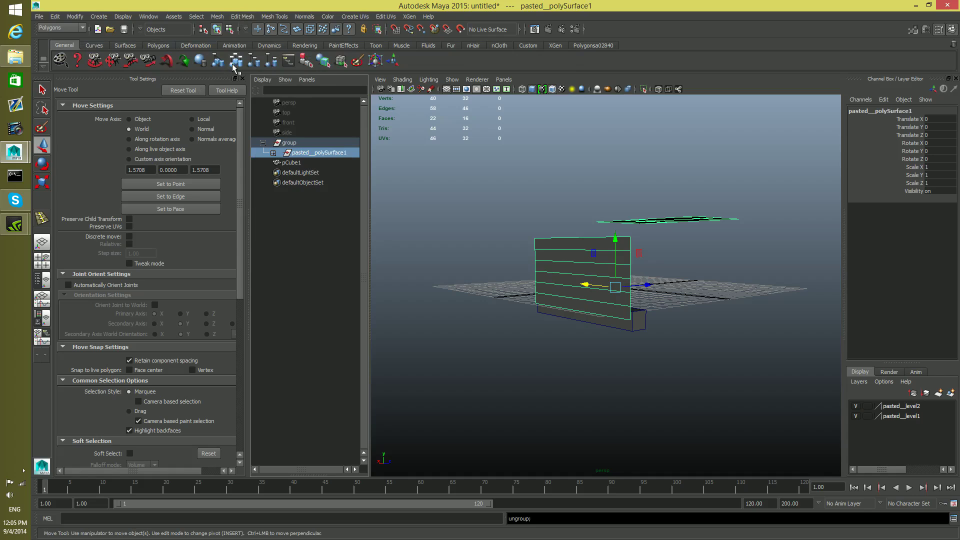
{"action": "left_click", "coordinate": [271, 62]}
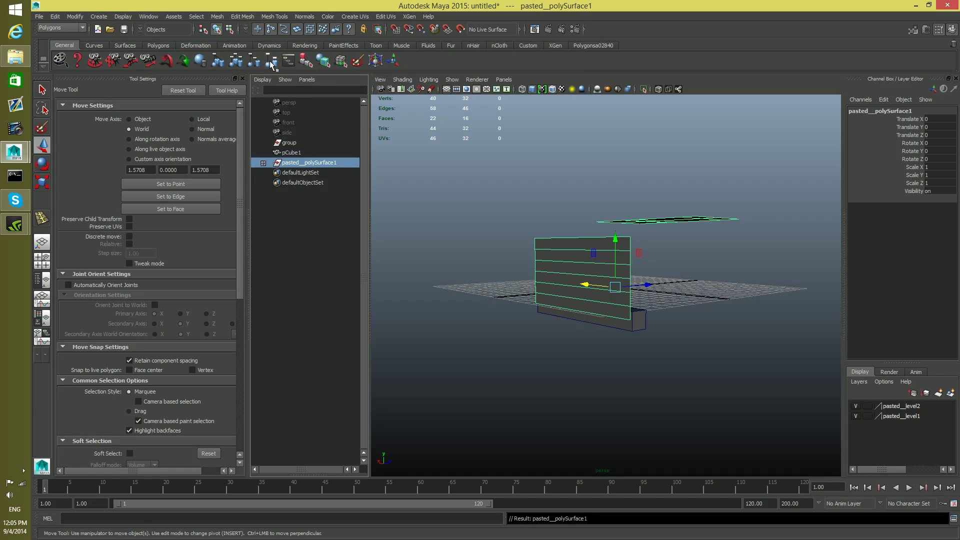
{"action": "left_click", "coordinate": [235, 60]}
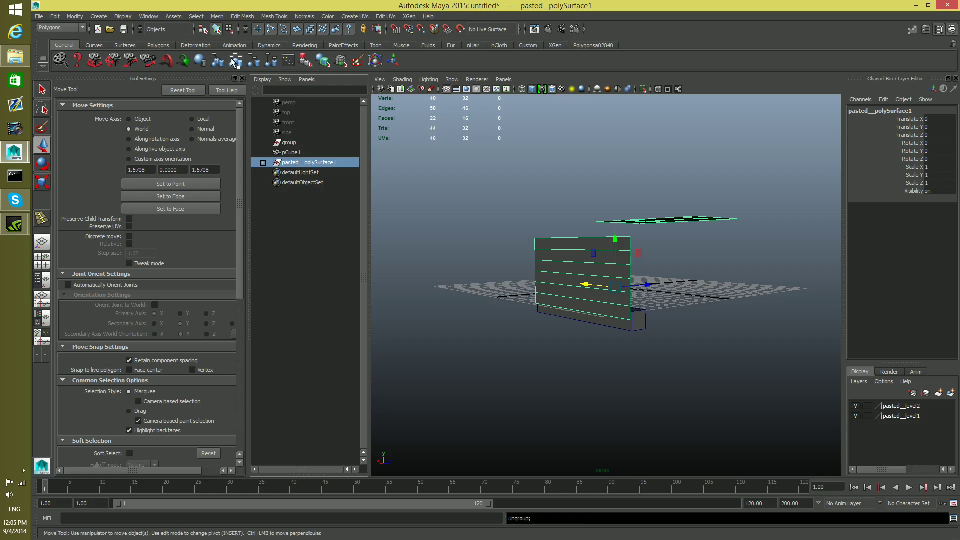
Expand the pasted__polySurface3 hierarchy and select polySurface2 and polySurface3 in turn to identify which object each one is
{"action": "left_click", "coordinate": [262, 162]}
{"action": "left_click", "coordinate": [273, 173]}
{"action": "left_click", "coordinate": [306, 183]}
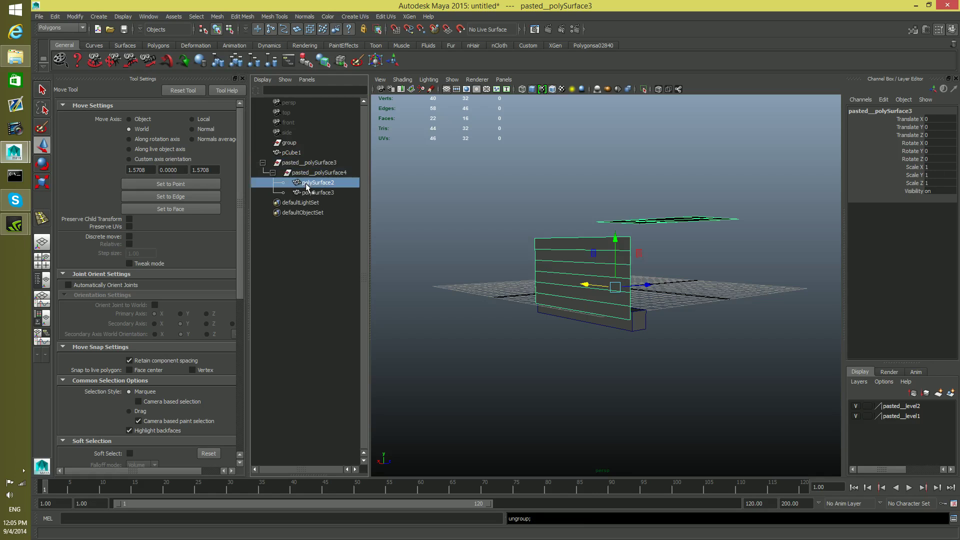
{"action": "left_click", "coordinate": [313, 193]}
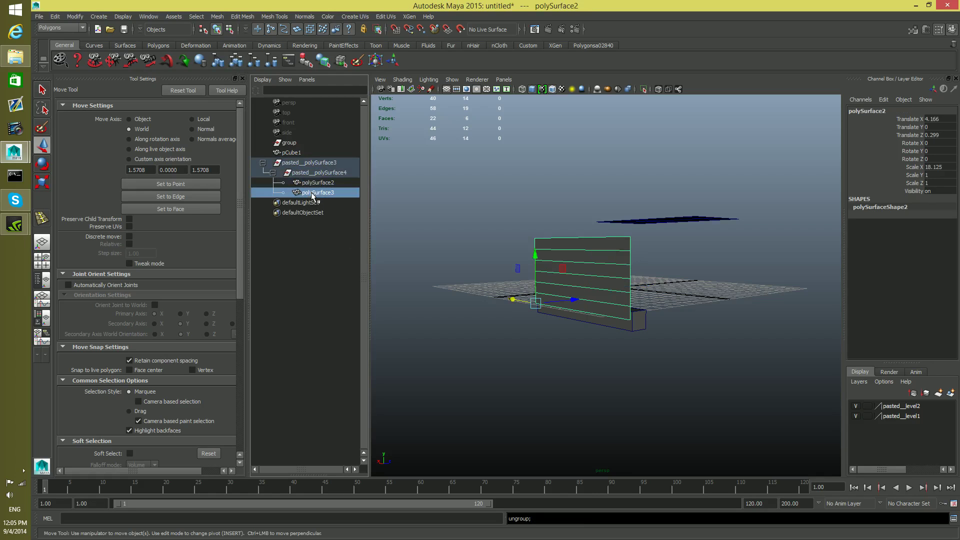
{"action": "left_click", "coordinate": [523, 345]}
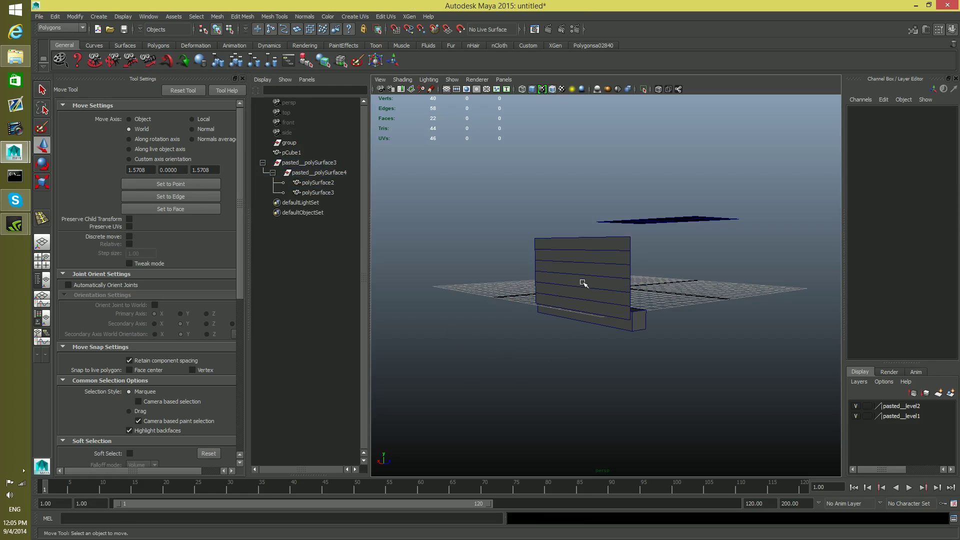
Select the bar beneath the striped panel and switch to editing its vertices
{"action": "left_click", "coordinate": [575, 258]}
{"action": "left_click_drag", "start_coordinate": [546, 249], "coordinate": [588, 319], "text": "alt"}
{"action": "left_click_drag", "start_coordinate": [592, 318], "coordinate": [559, 321], "text": "alt"}
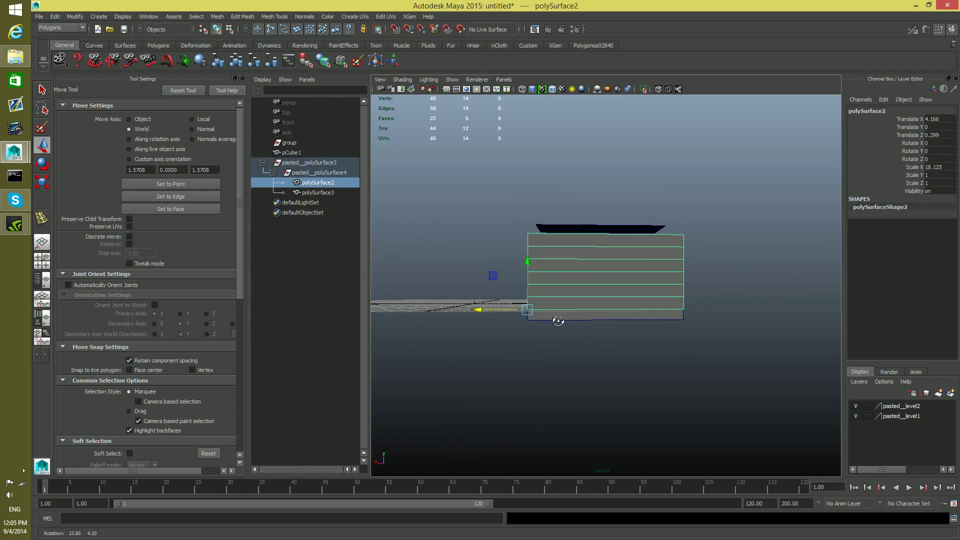
{"action": "left_click", "coordinate": [586, 315]}
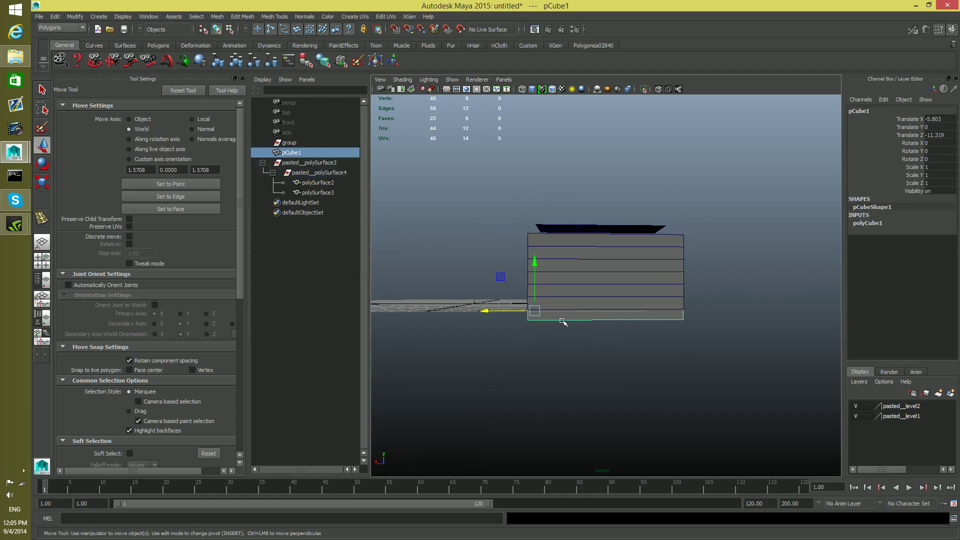
{"action": "left_click_drag", "start_coordinate": [698, 311], "coordinate": [665, 307], "text": "alt"}
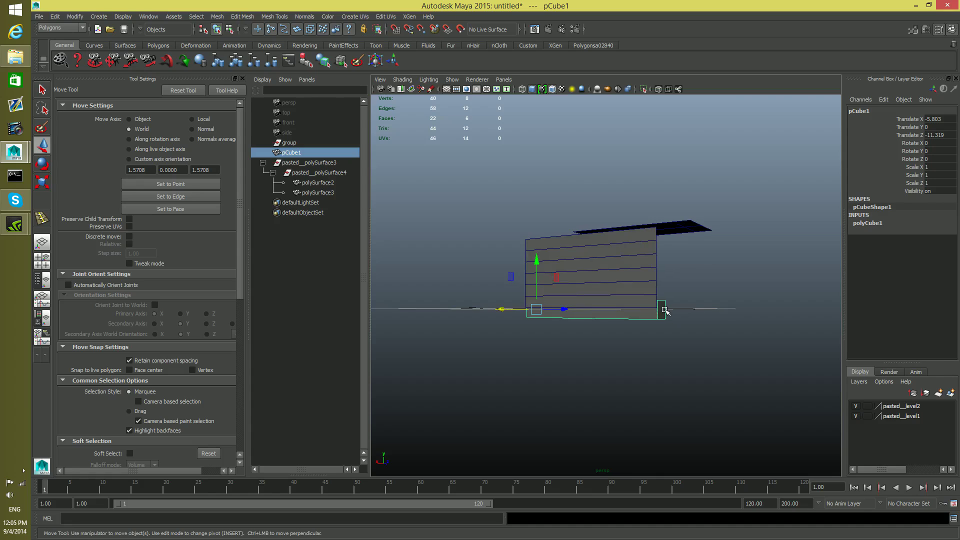
{"action": "right_click", "coordinate": [662, 304]}
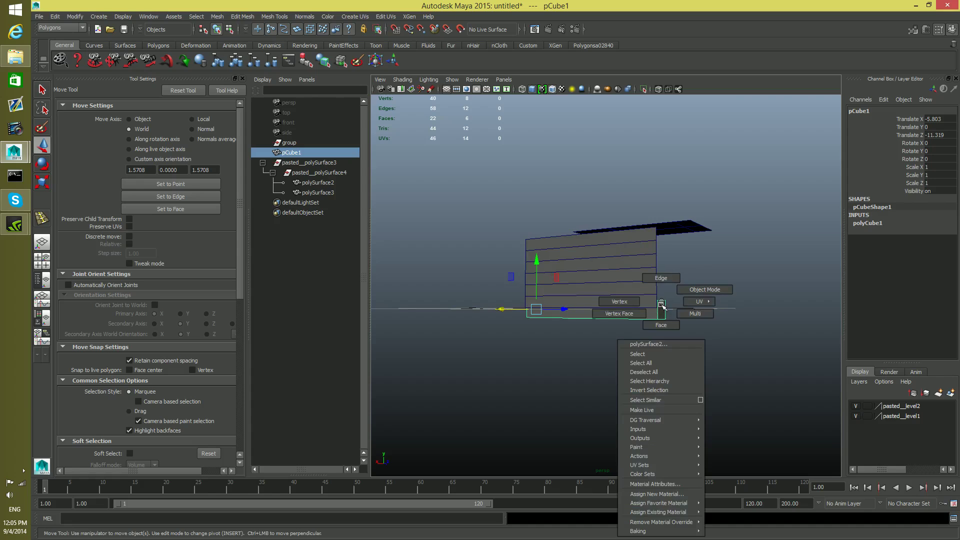
{"action": "left_click", "coordinate": [631, 303]}
{"action": "right_click_drag", "start_coordinate": [622, 307], "coordinate": [773, 382], "text": "alt"}
{"action": "right_click", "coordinate": [772, 383]}
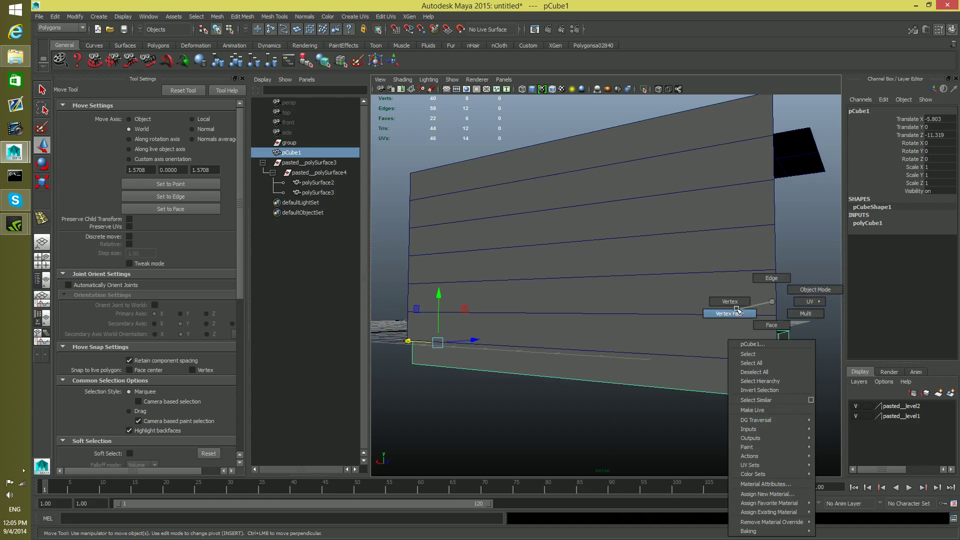
{"action": "left_click", "coordinate": [768, 386]}
{"action": "left_click_drag", "start_coordinate": [767, 387], "coordinate": [743, 369], "text": "alt"}
{"action": "right_click_drag", "start_coordinate": [744, 369], "coordinate": [637, 358], "text": "alt"}
{"action": "middle_click_drag", "start_coordinate": [637, 358], "coordinate": [694, 373], "text": "alt"}
{"action": "key", "text": "F8"}
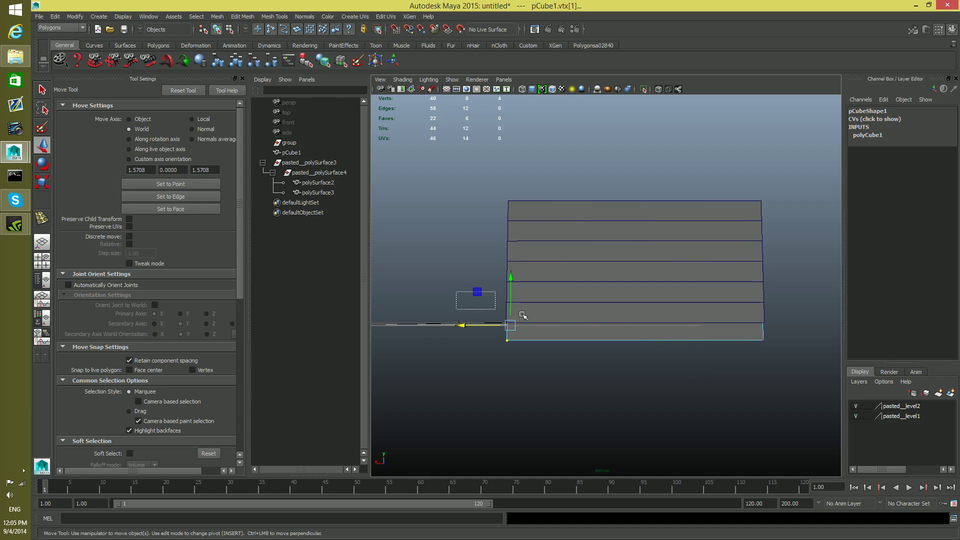
Select the bar's four top vertices and snap them vertically to the upper edge of the panel's lowest strip
{"action": "left_click_drag", "start_coordinate": [512, 292], "coordinate": [678, 302]}
{"action": "left_click", "coordinate": [623, 334]}
{"action": "right_click_drag", "start_coordinate": [677, 303], "coordinate": [639, 296]}
{"action": "left_click_drag", "start_coordinate": [639, 296], "coordinate": [559, 340], "text": "alt"}
{"action": "key", "text": "v"}
{"action": "left_click_drag", "start_coordinate": [573, 265], "coordinate": [576, 312]}
{"action": "mouse_move", "coordinate": [594, 360]}
{"action": "left_mouse_down", "text": "alt"}
{"action": "mouse_move", "coordinate": [744, 360]}
{"action": "mouse_move", "coordinate": [609, 361]}
{"action": "left_mouse_up", "text": "alt"}
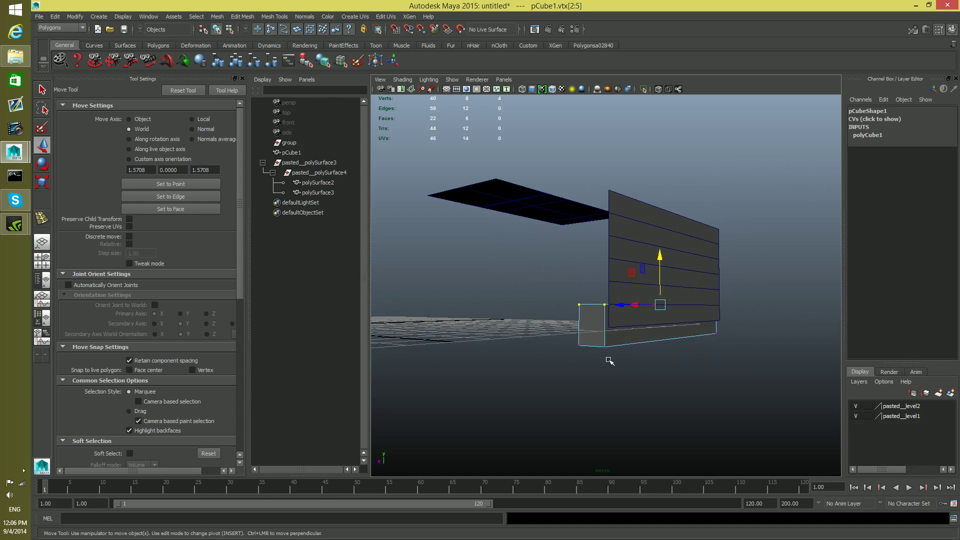
Snap the bar's four bottom vertices vertically to the panel's lower edge and return to object selection
{"action": "left_click_drag", "start_coordinate": [561, 326], "coordinate": [760, 369]}
{"action": "left_click_drag", "start_coordinate": [761, 369], "coordinate": [658, 287], "text": "alt"}
{"action": "key", "text": "v"}
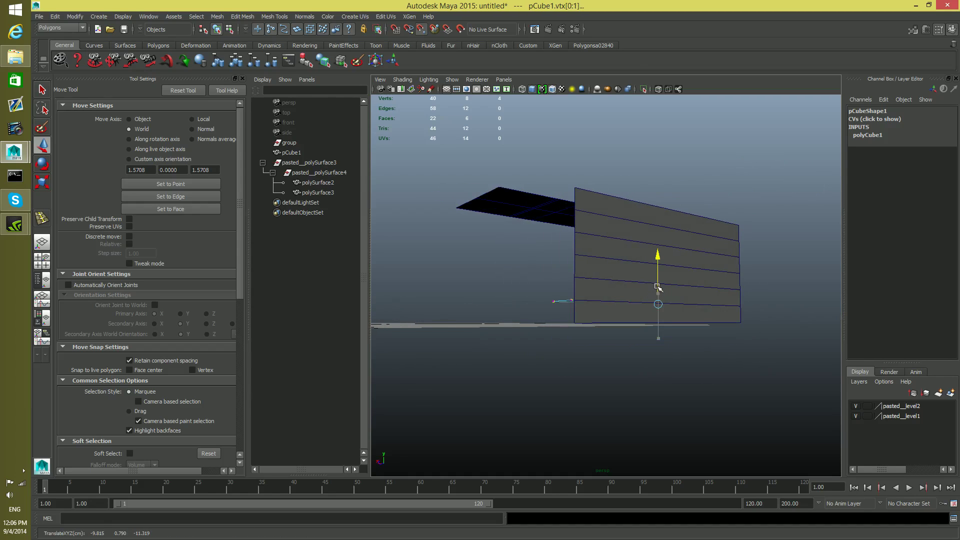
{"action": "left_click_drag", "start_coordinate": [658, 339], "coordinate": [661, 370]}
{"action": "left_click_drag", "start_coordinate": [658, 258], "coordinate": [724, 377]}
{"action": "key", "text": "F8"}
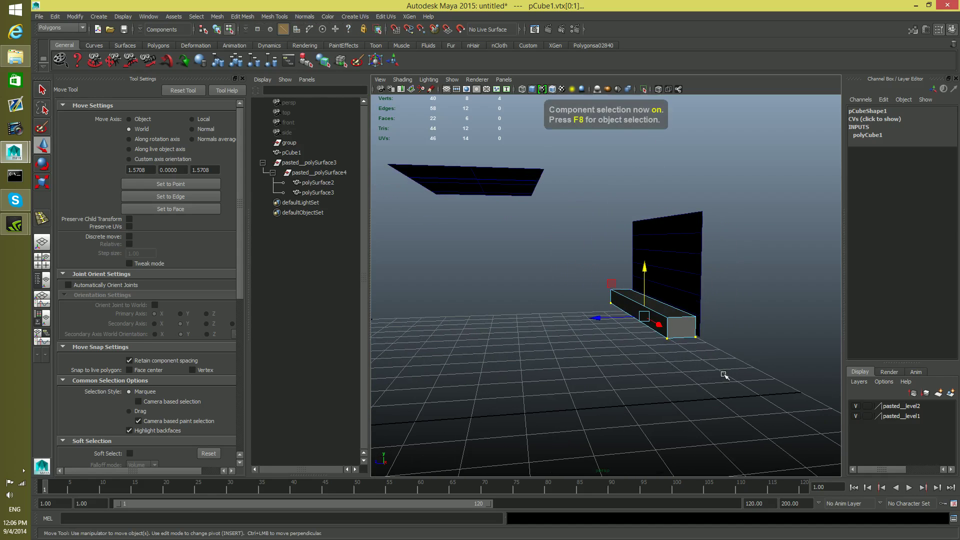
{"action": "key", "text": "F8"}
Move the bar's pivot to its lower corner on the panel side and snap the bar flush with the panel
{"action": "left_click_drag", "start_coordinate": [717, 372], "coordinate": [683, 368], "text": "alt"}
{"action": "key", "text": "Insert"}
{"action": "left_click_drag", "start_coordinate": [639, 337], "coordinate": [653, 335]}
{"action": "key", "text": "Insert"}
{"action": "left_click_drag", "start_coordinate": [679, 384], "coordinate": [692, 390], "text": "alt"}
{"action": "right_click_drag", "start_coordinate": [692, 390], "coordinate": [770, 413], "text": "alt"}
{"action": "middle_click_drag", "start_coordinate": [770, 413], "coordinate": [718, 393], "text": "alt"}
{"action": "left_click_drag", "start_coordinate": [659, 399], "coordinate": [620, 397], "text": "alt"}
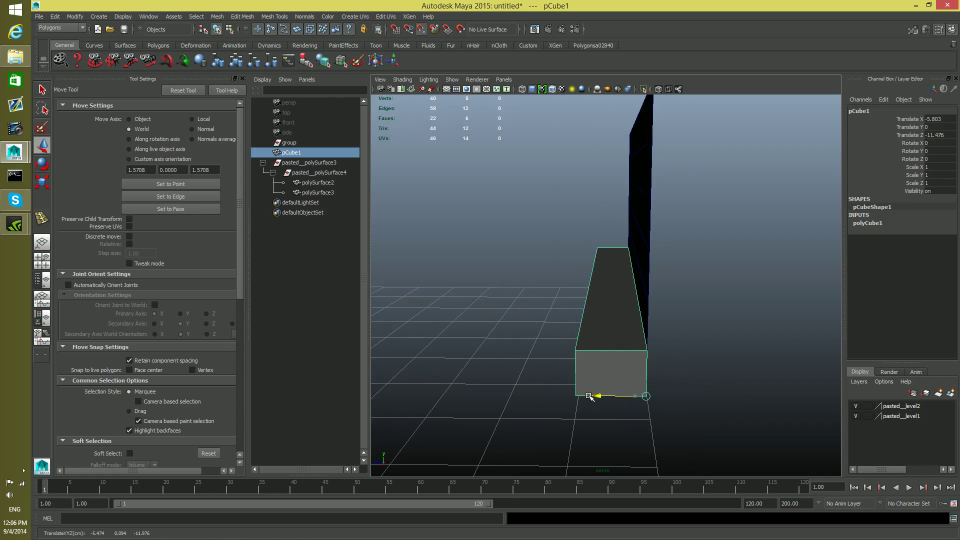
{"action": "left_click_drag", "start_coordinate": [643, 280], "coordinate": [623, 310], "text": "alt"}
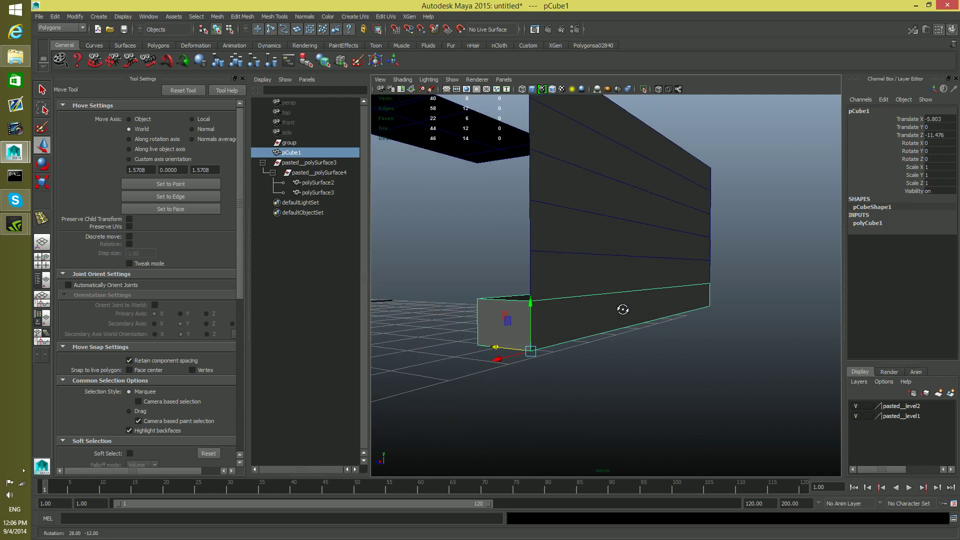
Delete the striped panel polySurface2 and select the bar again
{"action": "left_click", "coordinate": [661, 221]}
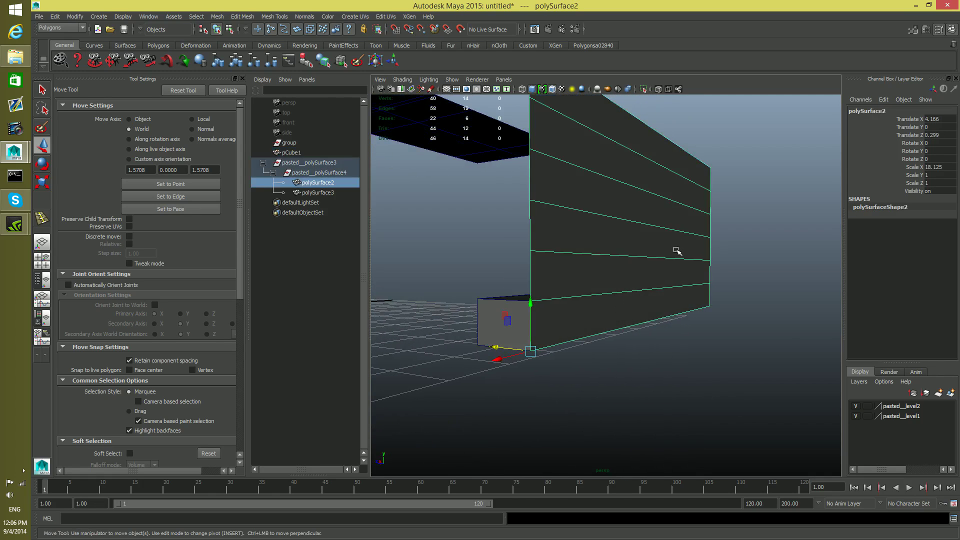
{"action": "key", "text": "Delete"}
{"action": "left_click", "coordinate": [581, 315]}
{"action": "left_click_drag", "start_coordinate": [582, 315], "coordinate": [616, 326], "text": "alt"}
Move the vertices on the bar's inner side towards its outer face to thin it into a board, and return to object selection
{"action": "right_click_drag", "start_coordinate": [602, 302], "coordinate": [563, 303]}
{"action": "left_click_drag", "start_coordinate": [553, 246], "coordinate": [606, 394]}
{"action": "mouse_move", "coordinate": [541, 302]}
{"action": "left_mouse_down"}
{"action": "mouse_move", "coordinate": [584, 310]}
{"action": "mouse_move", "coordinate": [538, 303]}
{"action": "left_mouse_up"}
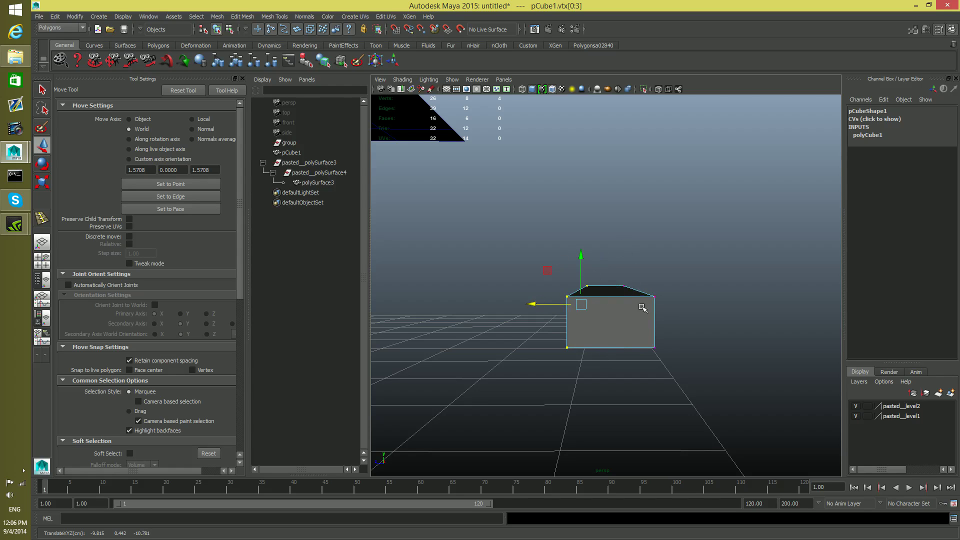
{"action": "left_click_drag", "start_coordinate": [657, 346], "coordinate": [640, 306], "text": "alt"}
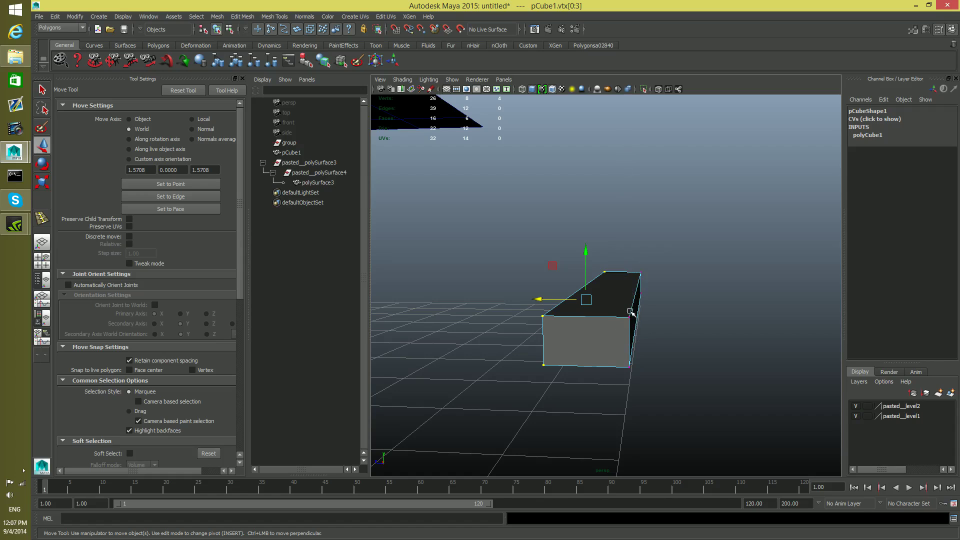
{"action": "mouse_move", "coordinate": [633, 309]}
{"action": "left_mouse_down", "text": "alt"}
{"action": "mouse_move", "coordinate": [604, 302]}
{"action": "mouse_move", "coordinate": [643, 305]}
{"action": "left_mouse_up", "text": "alt"}
{"action": "mouse_move", "coordinate": [534, 303]}
{"action": "left_mouse_down"}
{"action": "mouse_move", "coordinate": [577, 307]}
{"action": "mouse_move", "coordinate": [582, 320]}
{"action": "mouse_move", "coordinate": [579, 328]}
{"action": "mouse_move", "coordinate": [537, 322]}
{"action": "left_mouse_up"}
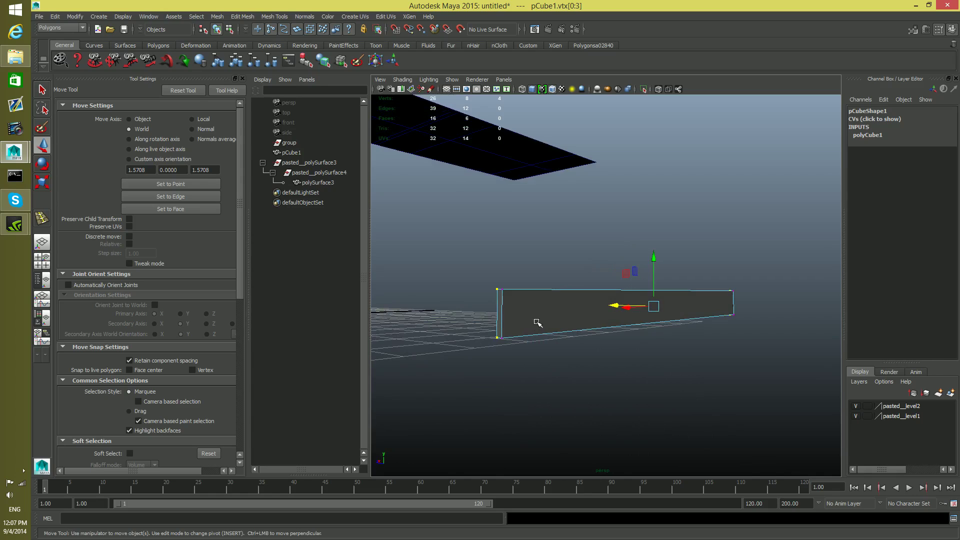
{"action": "key", "text": "F8"}
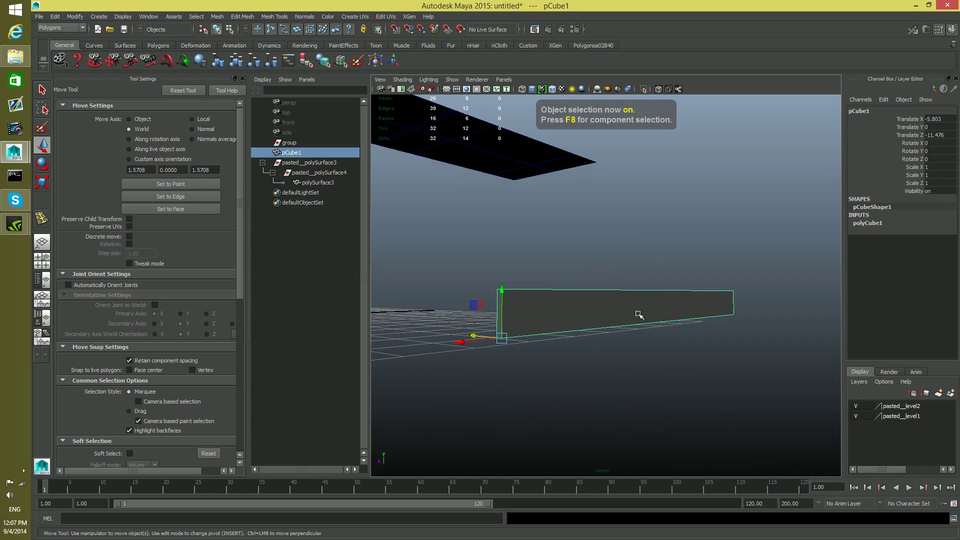
Duplicate the board and snap the copy upward so it sits directly on the original's top edge
{"action": "left_click_drag", "start_coordinate": [601, 317], "coordinate": [500, 307], "text": "alt"}
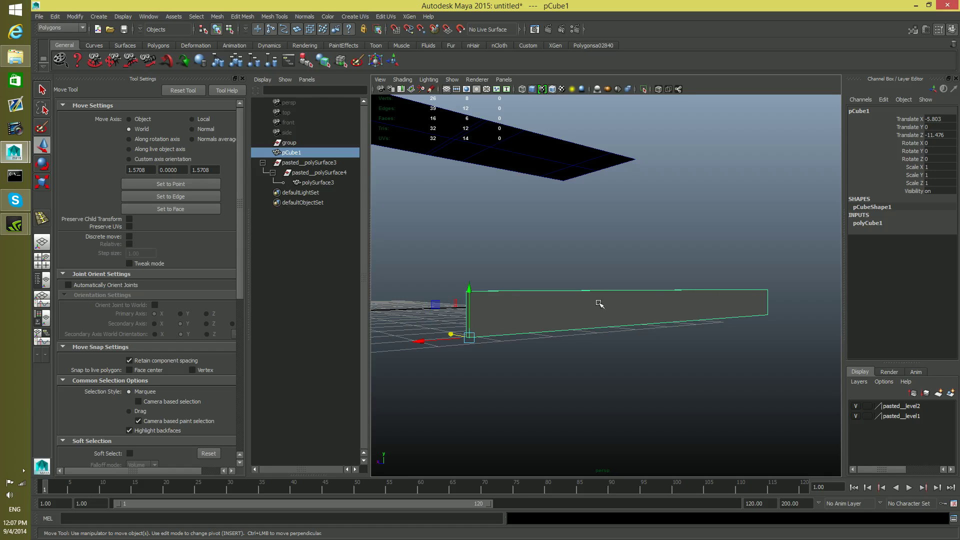
{"action": "left_click_drag", "start_coordinate": [575, 333], "coordinate": [598, 388], "text": "alt"}
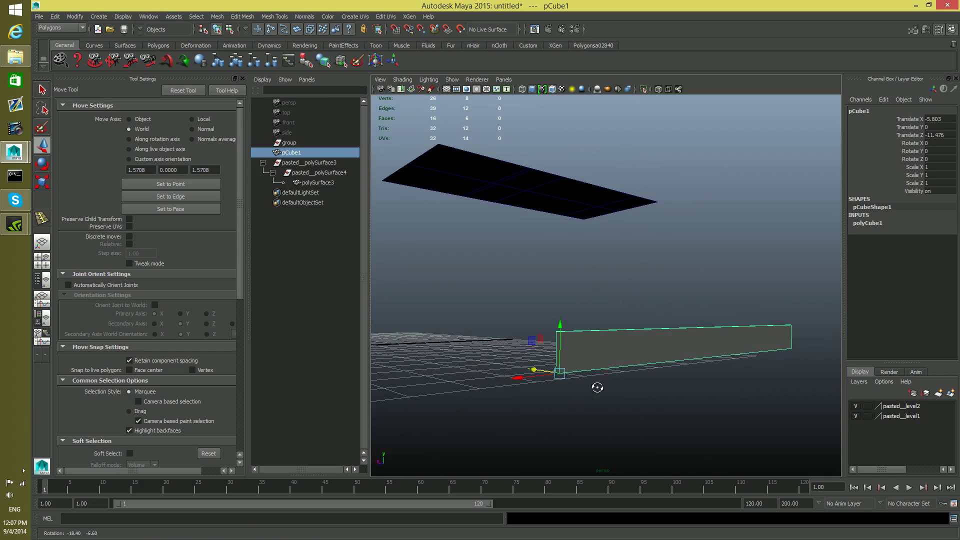
{"action": "middle_click_drag", "start_coordinate": [605, 354], "coordinate": [576, 368], "text": "alt"}
{"action": "left_click_drag", "start_coordinate": [575, 369], "coordinate": [641, 371], "text": "alt"}
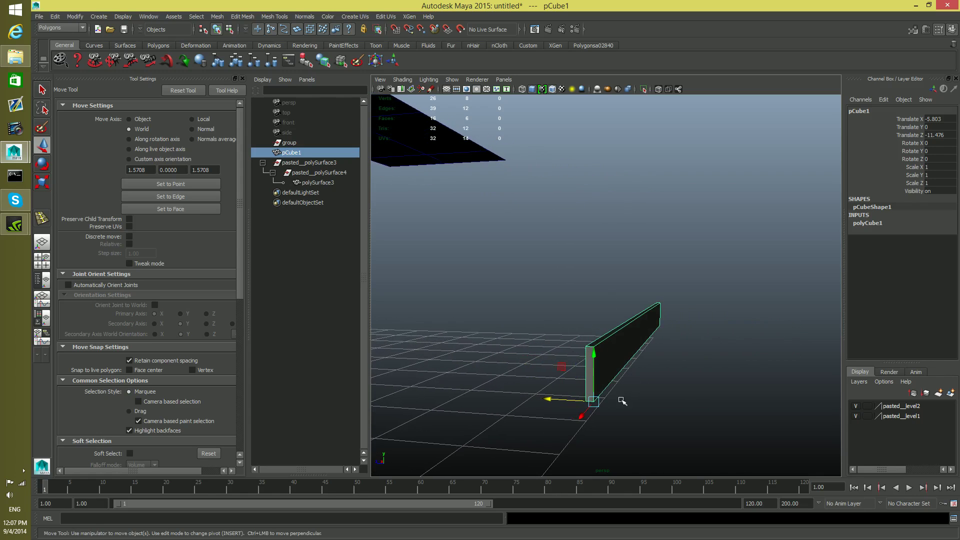
{"action": "left_click_drag", "start_coordinate": [627, 368], "coordinate": [619, 367], "text": "alt"}
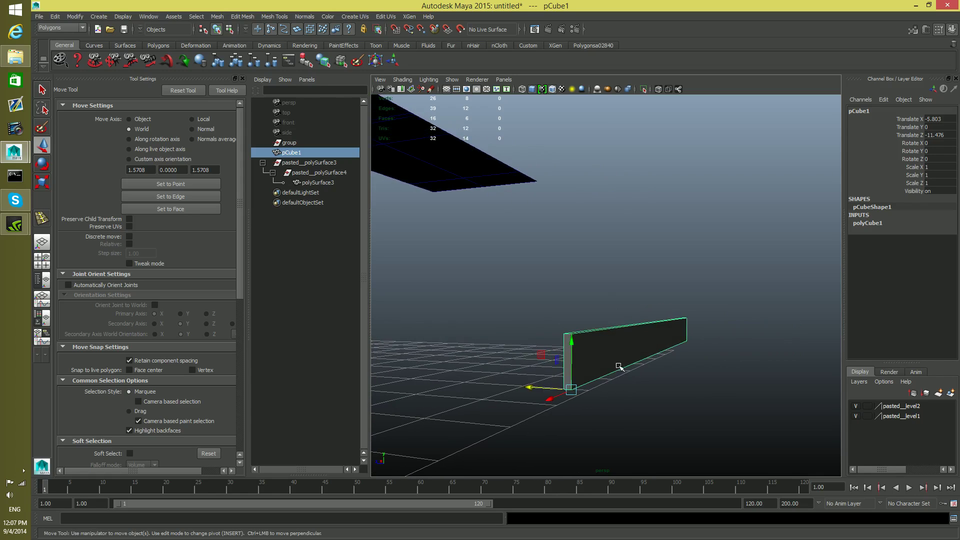
{"action": "key", "text": "ctrl+d"}
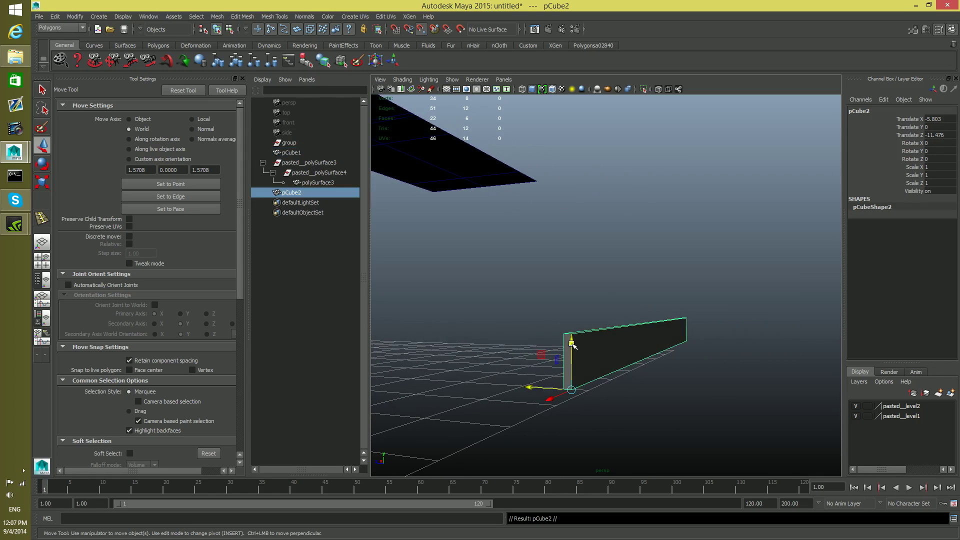
{"action": "left_click_drag", "start_coordinate": [571, 340], "coordinate": [570, 330]}
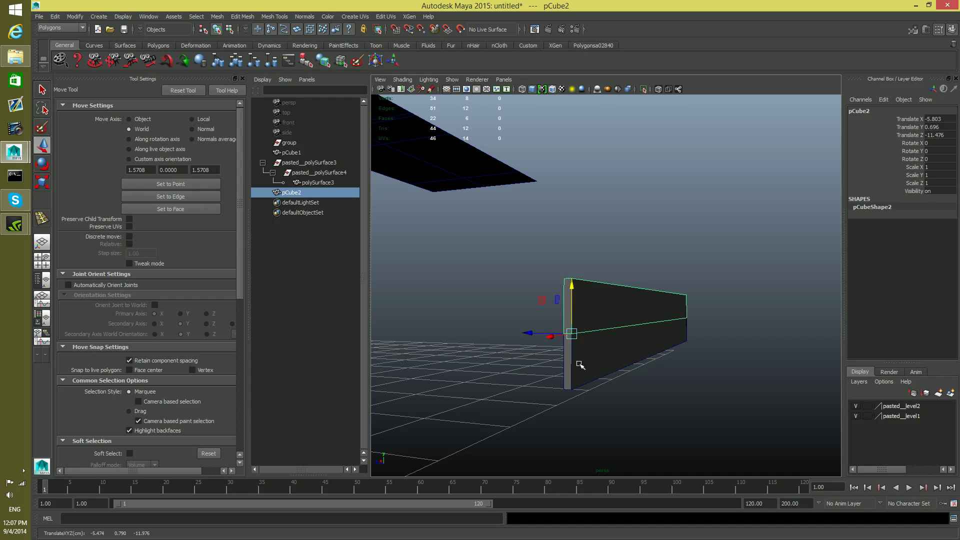
Repeat the duplication with the same upward offset four times to stack a wall of six boards
{"action": "key", "text": "shift+d"}
{"action": "key", "text": "shift+d"}
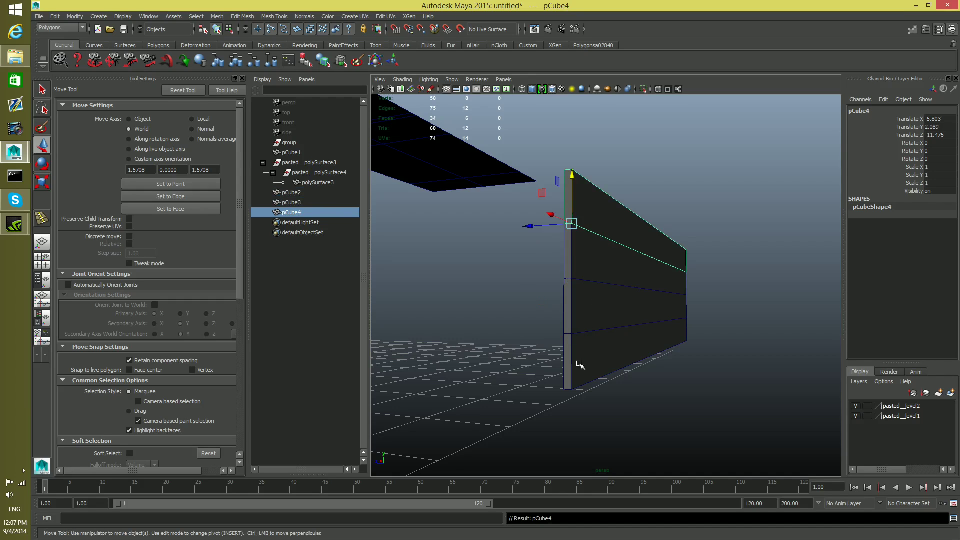
{"action": "key", "text": "shift+d"}
{"action": "left_click_drag", "start_coordinate": [579, 365], "coordinate": [750, 386], "text": "alt"}
{"action": "right_click_drag", "start_coordinate": [641, 391], "coordinate": [606, 375], "text": "alt"}
{"action": "left_click_drag", "start_coordinate": [606, 375], "coordinate": [494, 402], "text": "alt"}
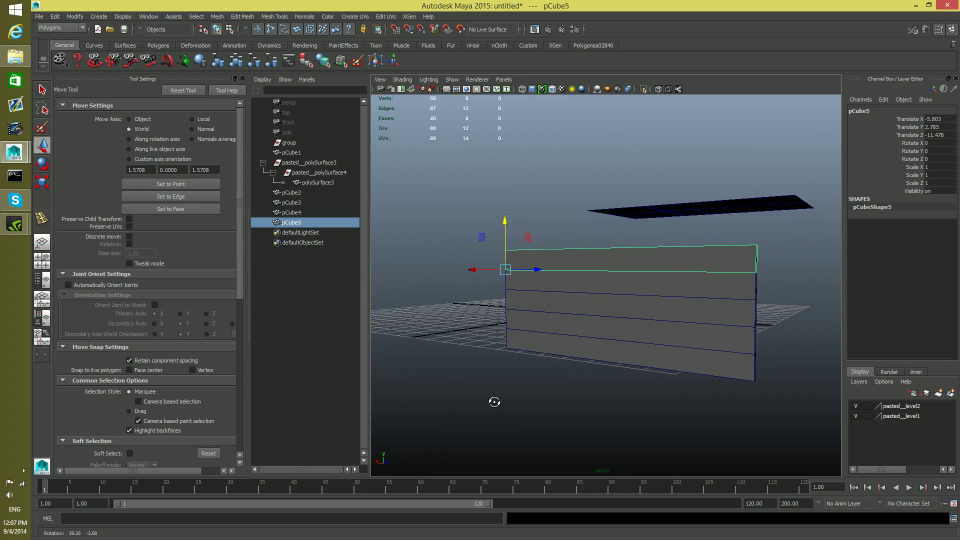
{"action": "left_click_drag", "start_coordinate": [491, 400], "coordinate": [571, 402], "text": "alt"}
{"action": "key", "text": "shift+d"}
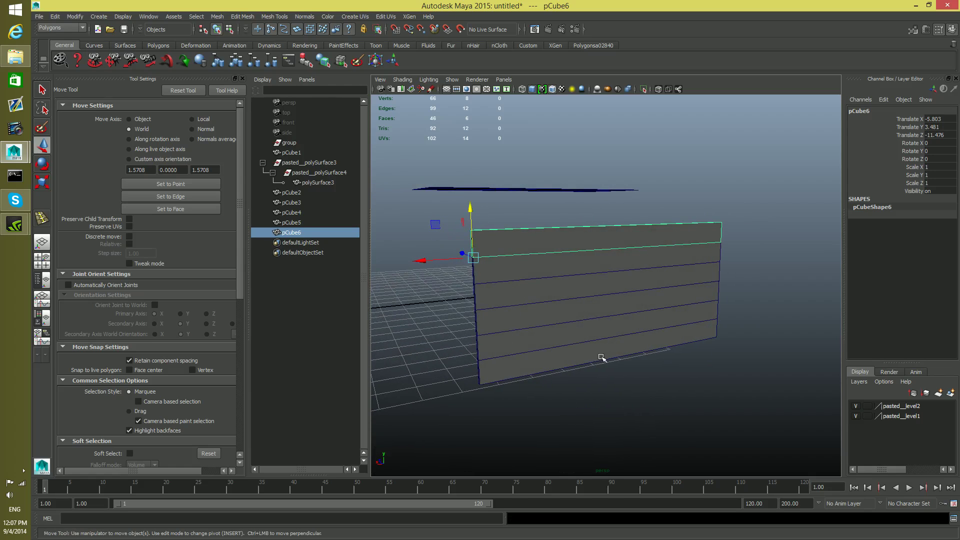
{"action": "key", "text": "F8"}
{"action": "left_click", "coordinate": [585, 353]}
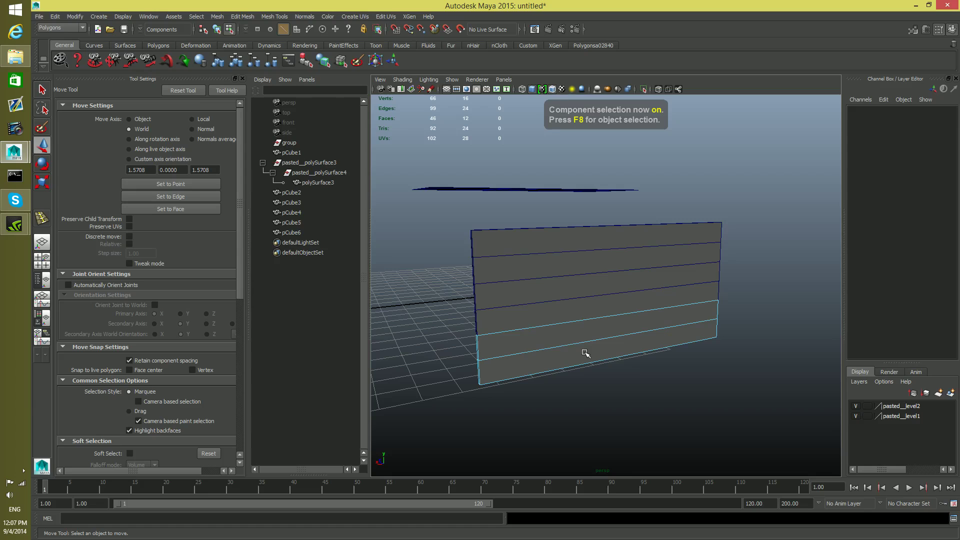
{"action": "key", "text": "F8"}
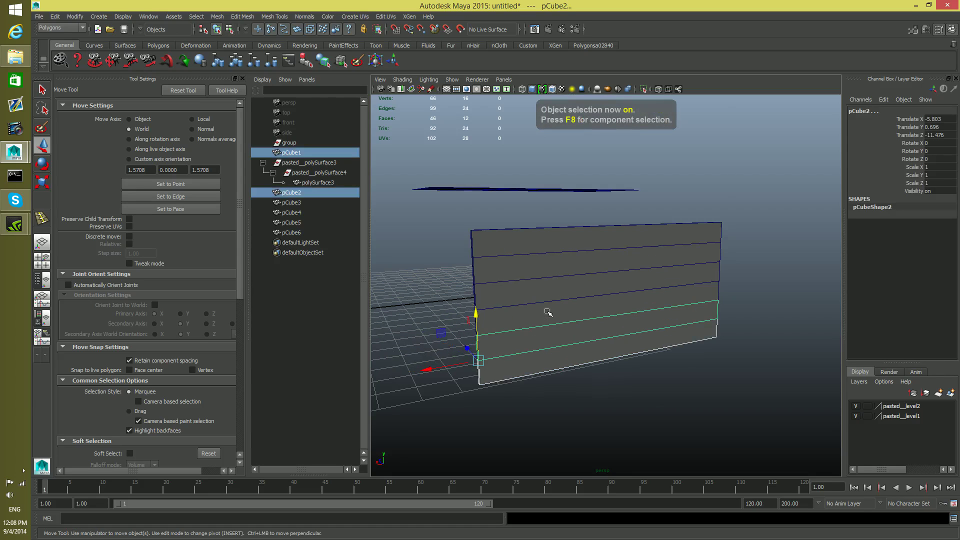
Show the side view at full size and select all six stacked boards, pCube1 to pCube6
{"action": "left_click_drag", "start_coordinate": [550, 313], "coordinate": [639, 311], "text": "alt"}
{"action": "key", "text": "space"}
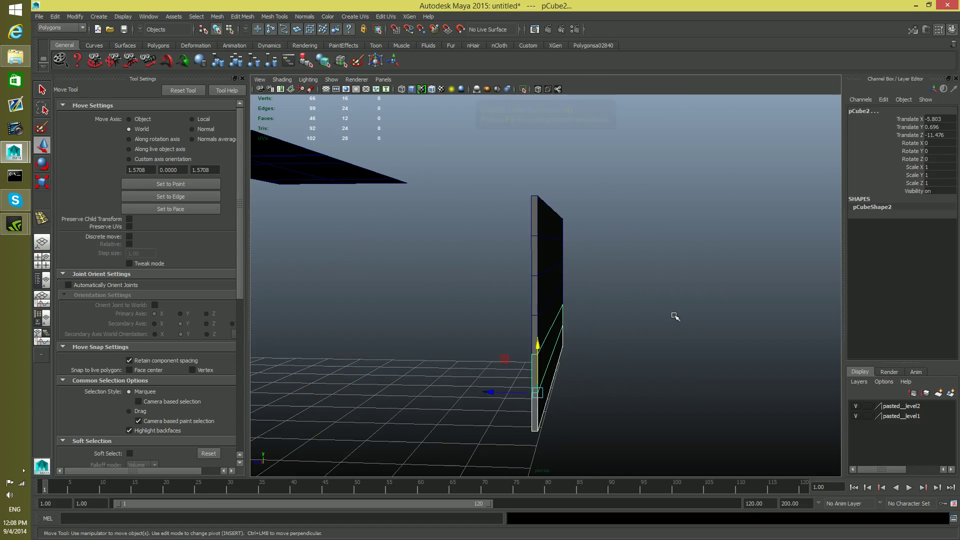
{"action": "key", "text": "space"}
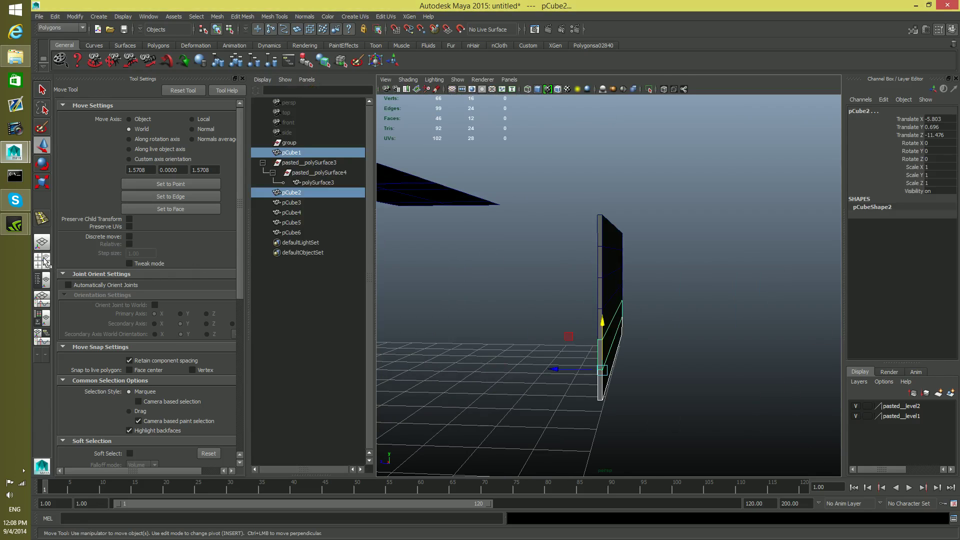
{"action": "key", "text": "space"}
{"action": "key", "text": "space"}
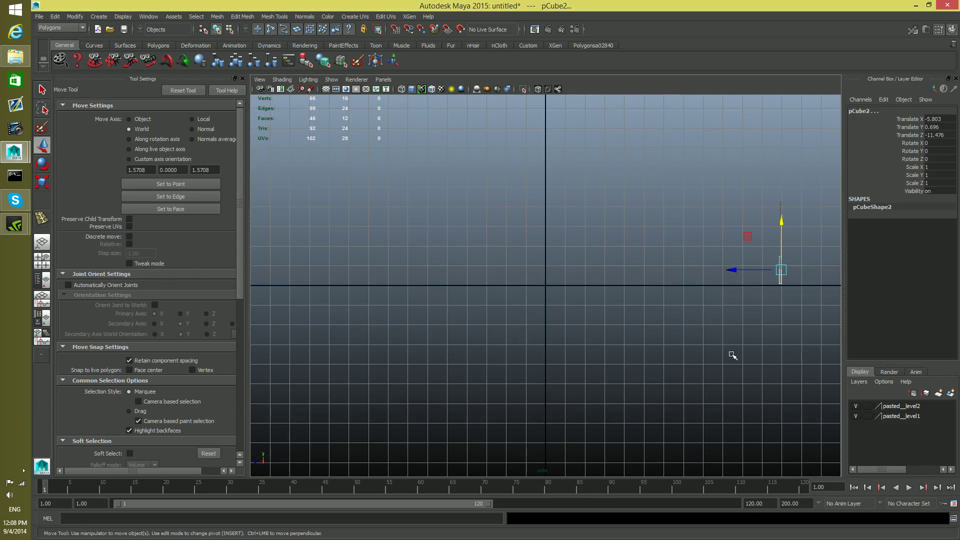
{"action": "middle_click_drag", "start_coordinate": [724, 331], "coordinate": [544, 390], "text": "alt"}
{"action": "left_click_drag", "start_coordinate": [365, 224], "coordinate": [476, 270]}
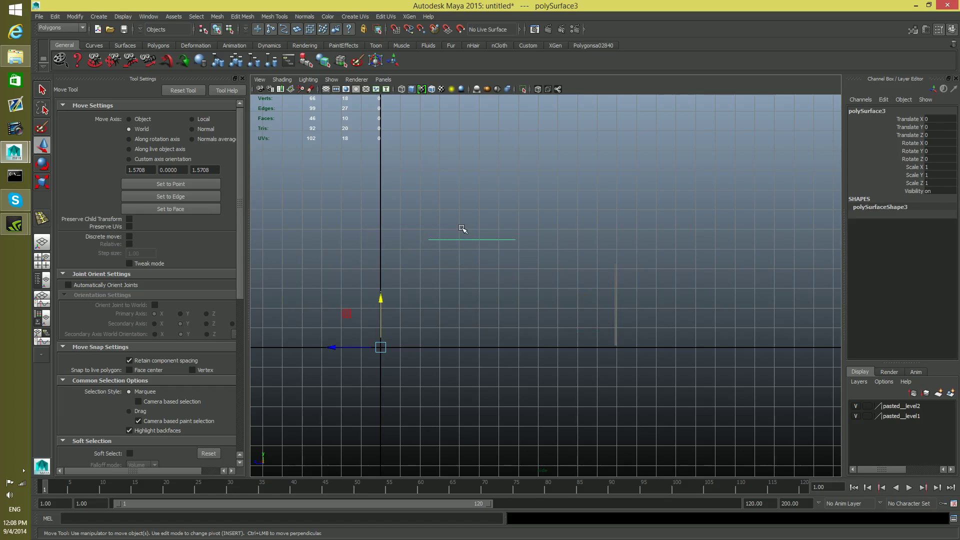
{"action": "left_click_drag", "start_coordinate": [585, 253], "coordinate": [653, 380]}
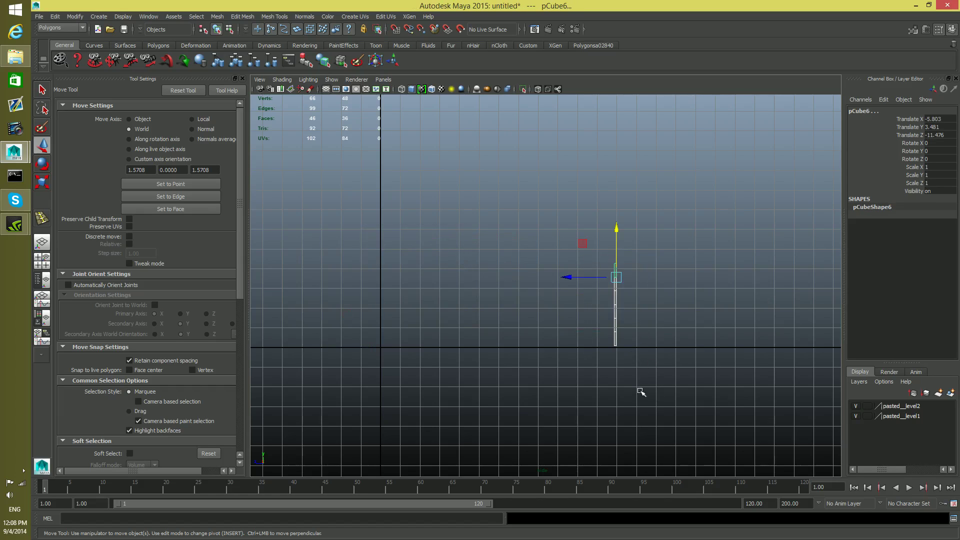
Select the flat overhead surface polySurface3, turn on wireframe on shaded, and centre the surface's pivot
{"action": "scroll", "coordinate": [641, 390], "scroll_direction": "up", "scroll_amount": 2}
{"action": "left_click_drag", "start_coordinate": [418, 163], "coordinate": [465, 273]}
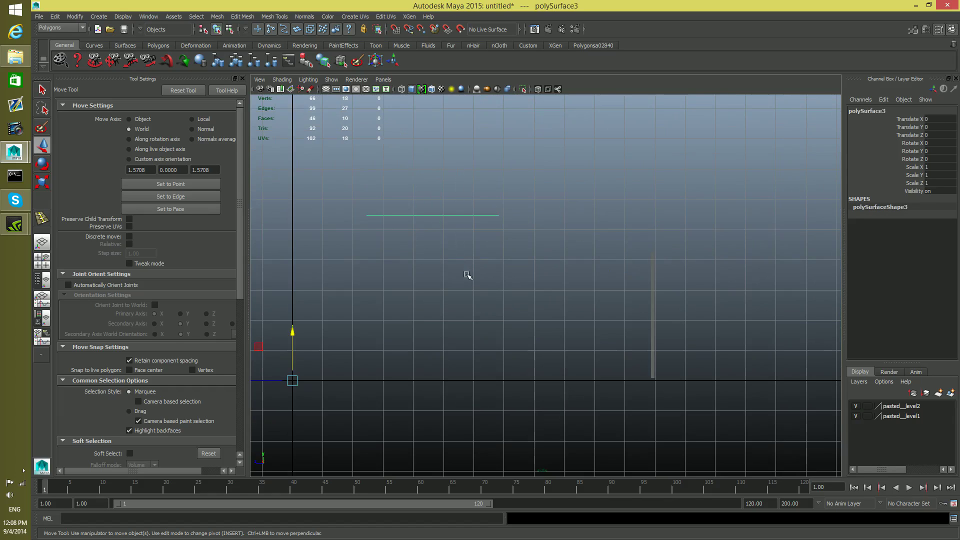
{"action": "left_click", "coordinate": [281, 79]}
{"action": "left_click", "coordinate": [316, 170]}
{"action": "left_click", "coordinate": [75, 16]}
{"action": "left_click", "coordinate": [96, 107]}
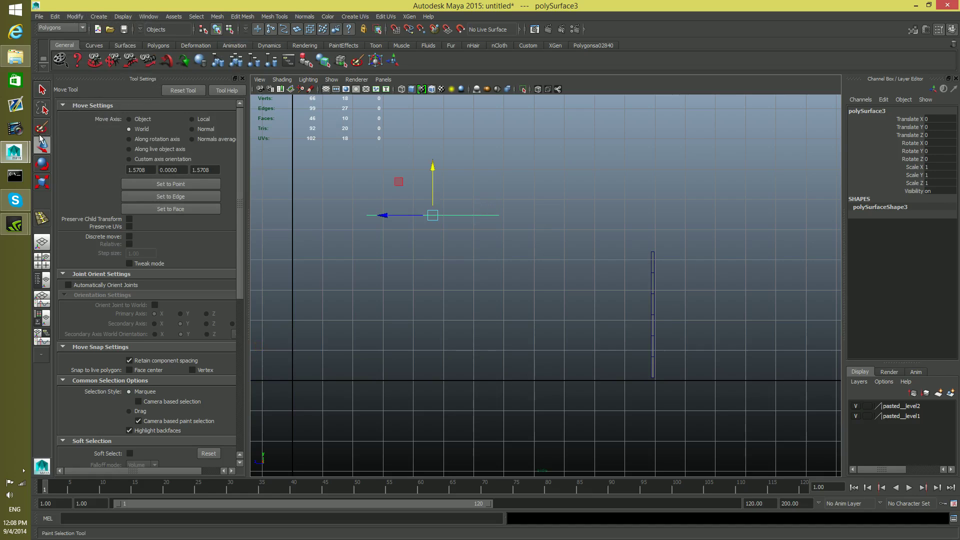
Extrude the faces of the overhead surface upward by about 0.447 to give it thickness
{"action": "left_click", "coordinate": [168, 46]}
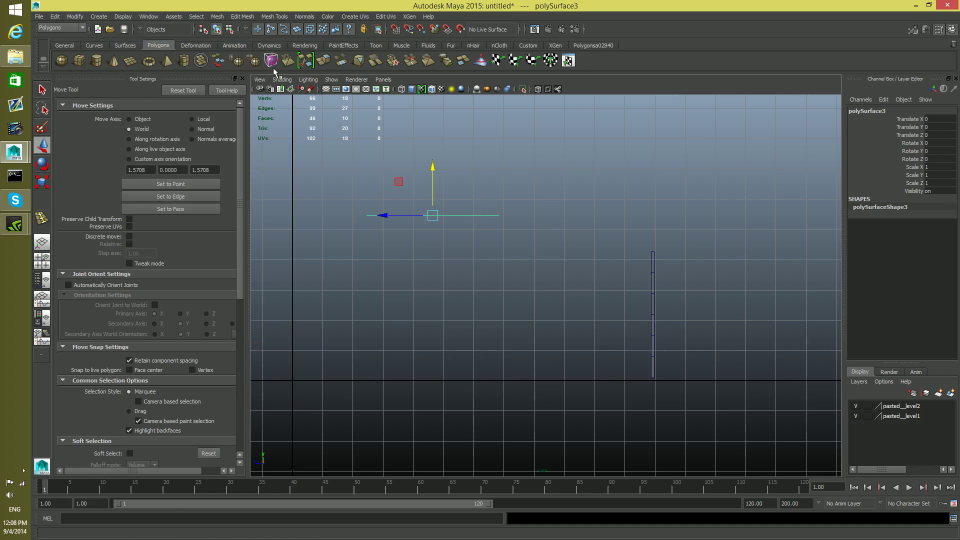
{"action": "left_click", "coordinate": [305, 61]}
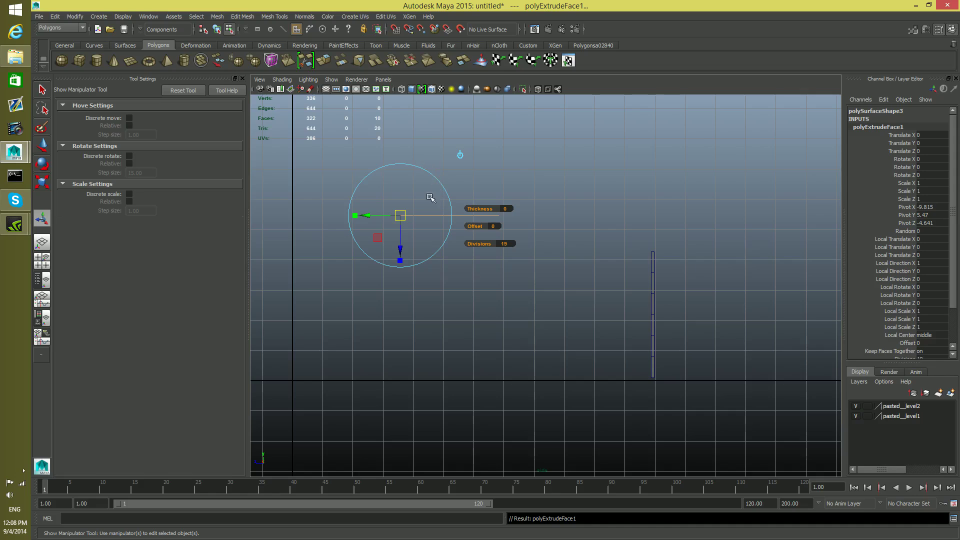
{"action": "left_click_drag", "start_coordinate": [398, 245], "coordinate": [398, 235]}
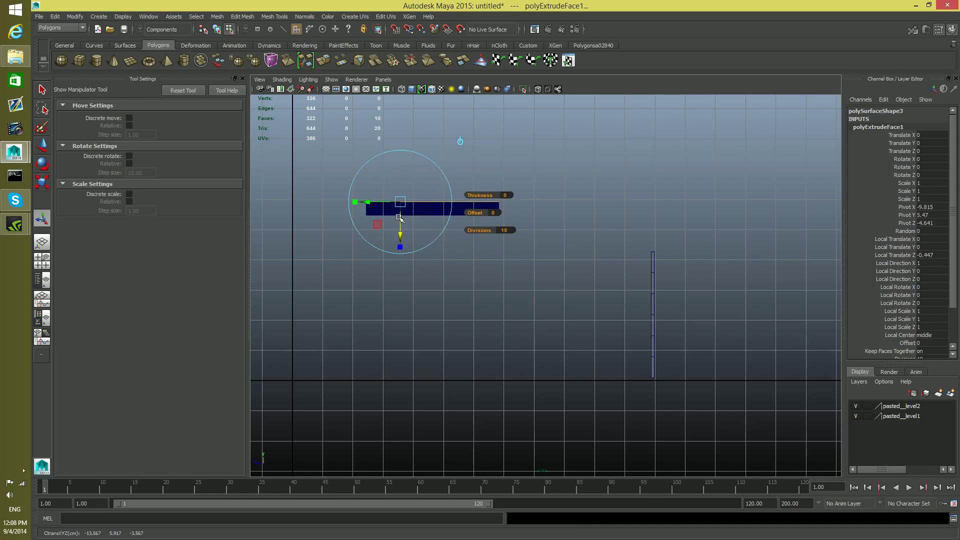
{"action": "scroll", "coordinate": [443, 235], "scroll_direction": "up", "scroll_amount": 3}
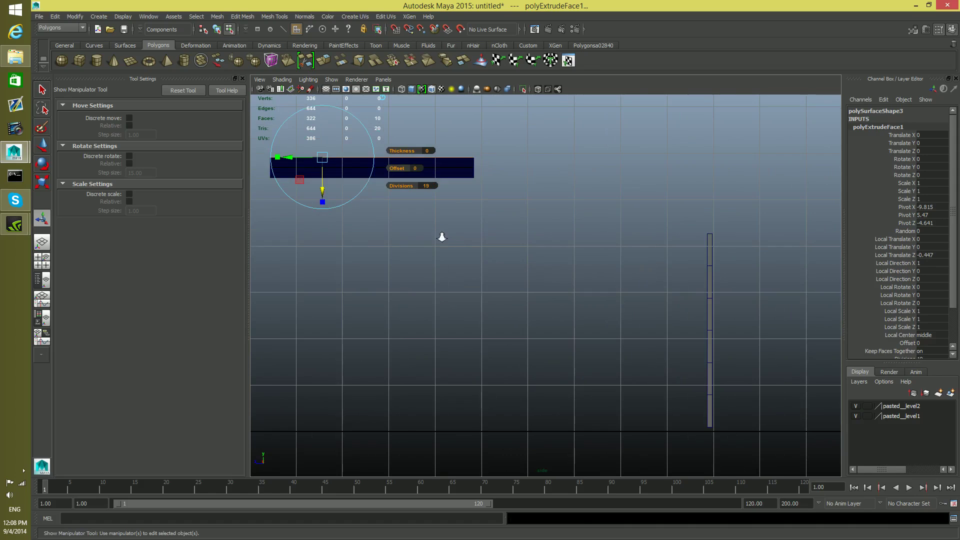
{"action": "scroll", "coordinate": [442, 237], "scroll_direction": "down", "scroll_amount": 3}
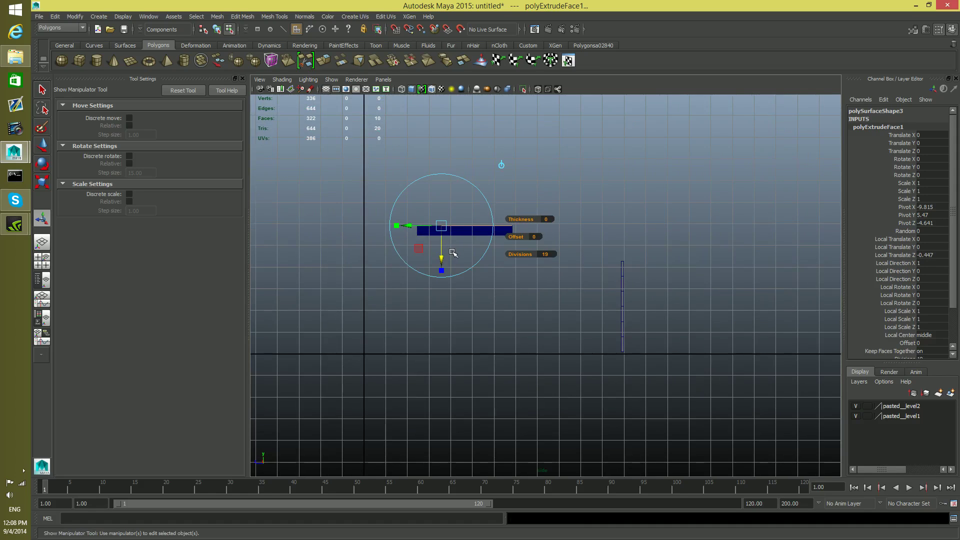
Return to object selection and move the overhead slab along Z to about -5.144, lining its edge up with the boards' outer face
{"action": "key", "text": "F8"}
{"action": "left_click", "coordinate": [460, 226]}
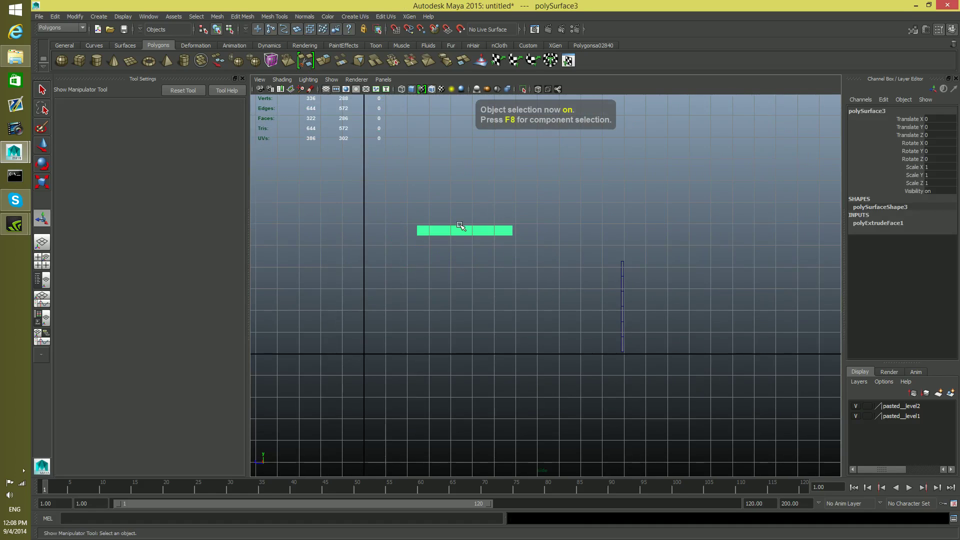
{"action": "key", "text": "w"}
{"action": "left_click_drag", "start_coordinate": [413, 231], "coordinate": [524, 247]}
{"action": "right_click_drag", "start_coordinate": [531, 267], "coordinate": [606, 285], "text": "alt"}
{"action": "middle_click_drag", "start_coordinate": [606, 285], "coordinate": [492, 246], "text": "alt"}
{"action": "right_click_drag", "start_coordinate": [492, 247], "coordinate": [628, 274], "text": "alt"}
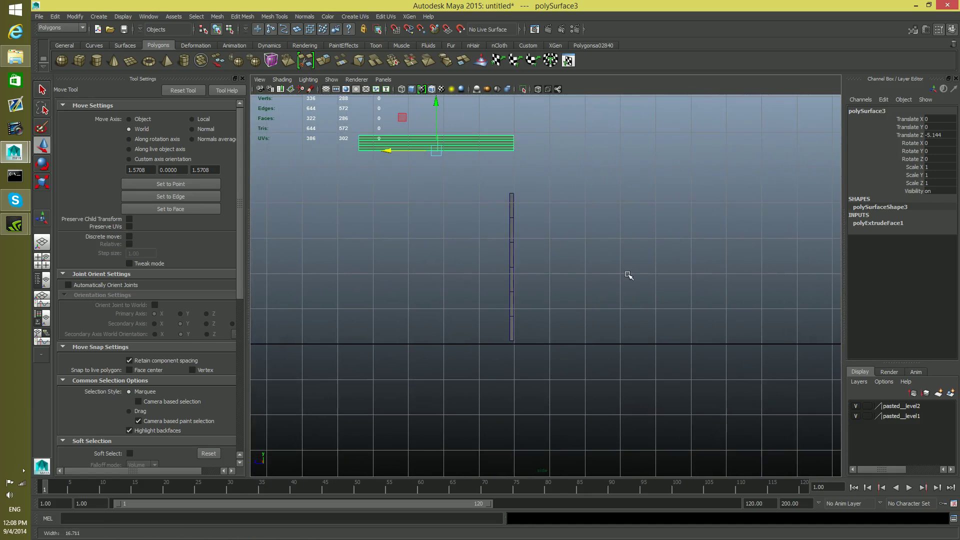
Draw a straight vertical EP curve through the middle of the board stack, from its bottom edge to its top edge
{"action": "left_click", "coordinate": [107, 18]}
{"action": "left_click", "coordinate": [122, 86]}
{"action": "scroll", "coordinate": [458, 347], "scroll_direction": "up", "scroll_amount": 2}
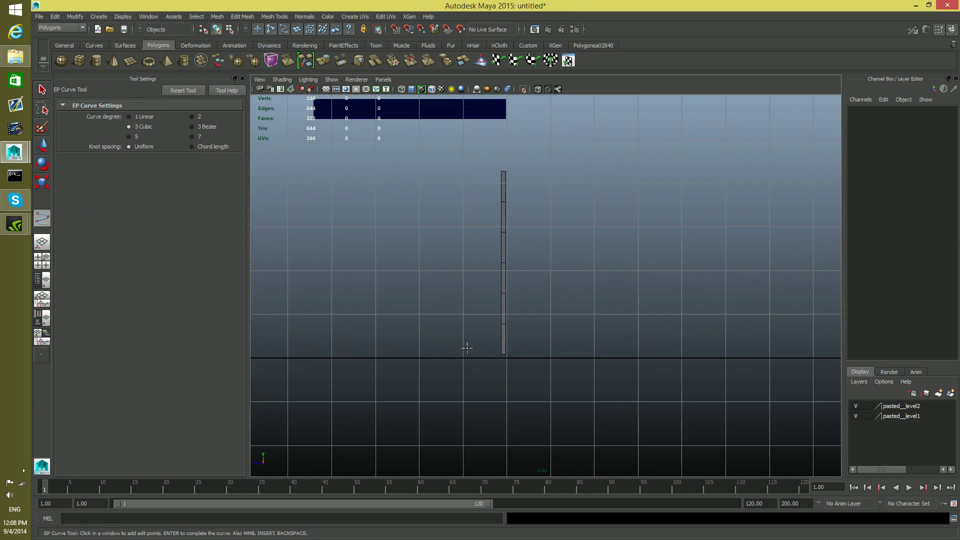
{"action": "scroll", "coordinate": [502, 350], "scroll_direction": "up", "scroll_amount": 3}
{"action": "middle_click_drag", "start_coordinate": [508, 340], "coordinate": [544, 263], "text": "alt"}
{"action": "scroll", "coordinate": [539, 277], "scroll_direction": "up", "scroll_amount": 3}
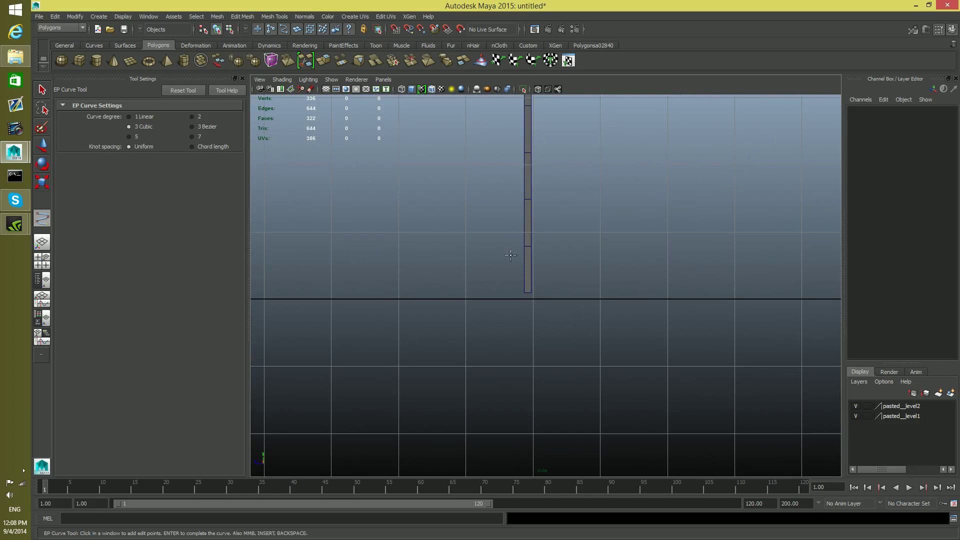
{"action": "left_click", "coordinate": [528, 295]}
{"action": "middle_click_drag", "start_coordinate": [534, 287], "coordinate": [529, 454], "text": "alt"}
{"action": "middle_click_drag", "start_coordinate": [521, 197], "coordinate": [526, 229], "text": "alt"}
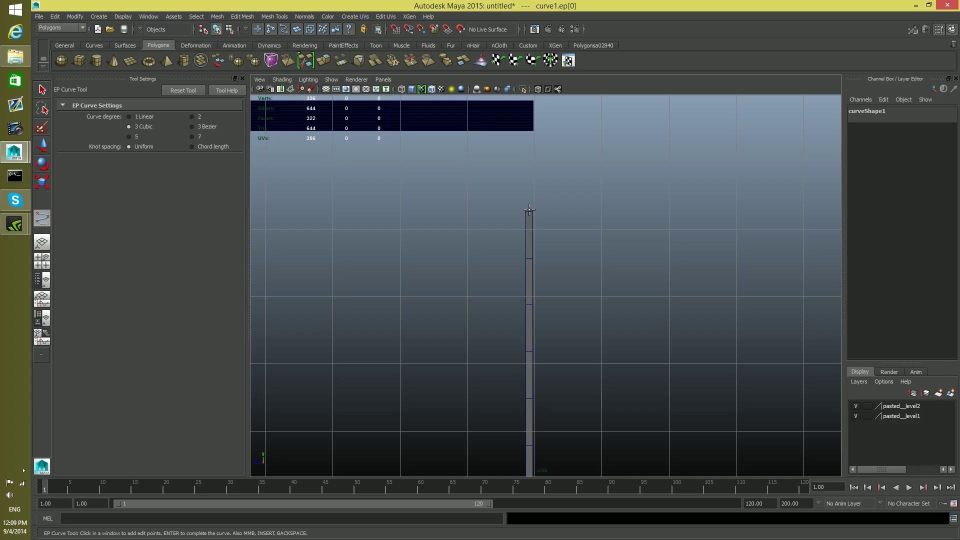
{"action": "left_click", "coordinate": [529, 211]}
{"action": "key", "text": "Return"}
{"action": "key", "text": "w"}
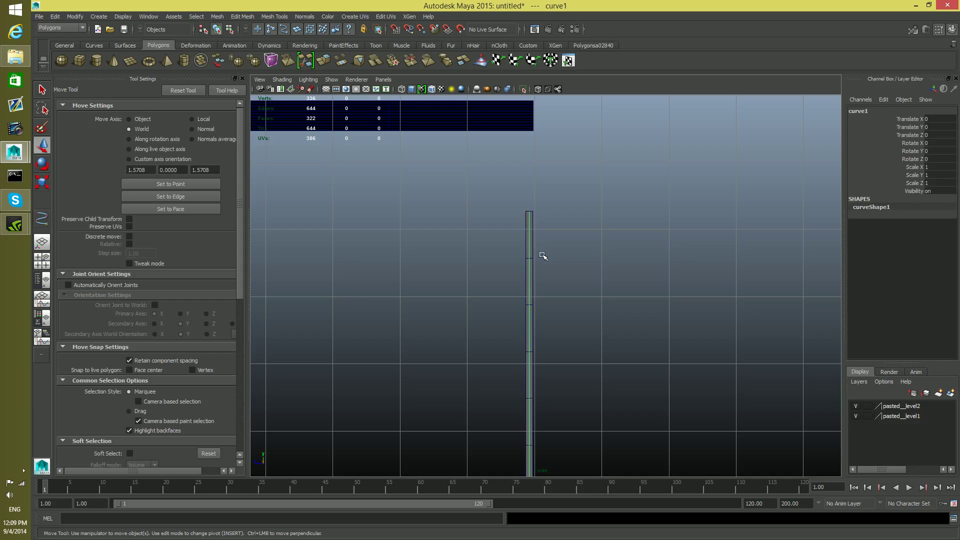
Start a second EP curve at the top centre of the board stack and place points that bend it inward beneath the slab
{"action": "scroll", "coordinate": [536, 420], "scroll_direction": "down", "scroll_amount": 4}
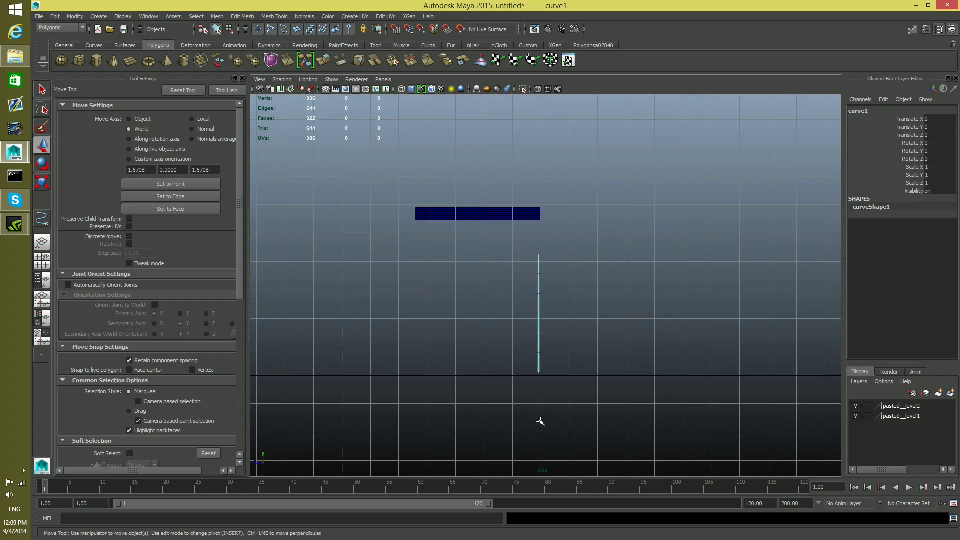
{"action": "scroll", "coordinate": [541, 378], "scroll_direction": "up", "scroll_amount": 1}
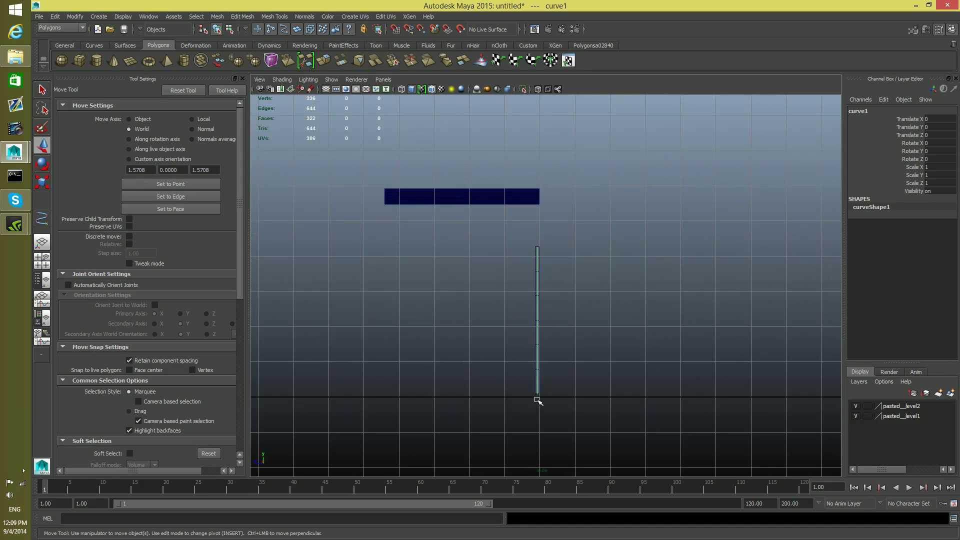
{"action": "scroll", "coordinate": [545, 297], "scroll_direction": "up", "scroll_amount": 2}
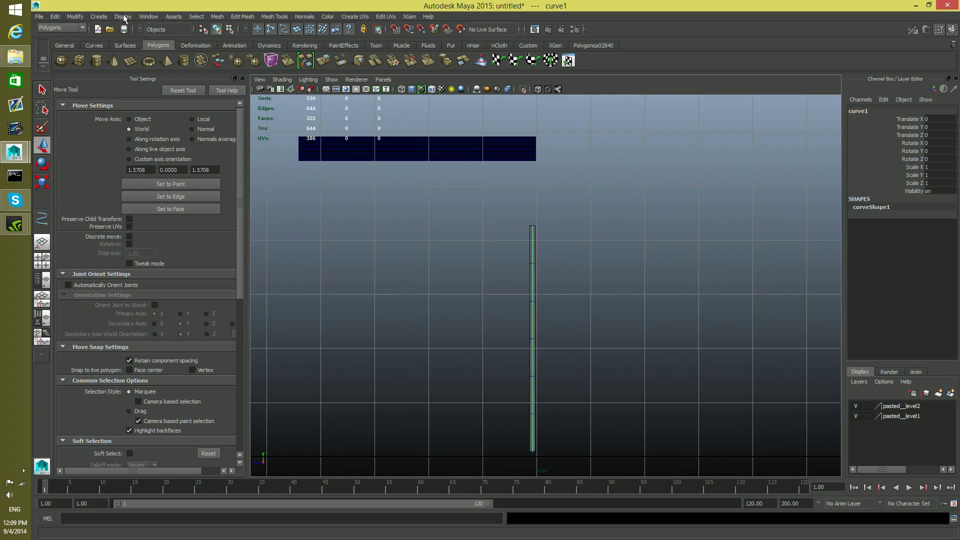
{"action": "left_click", "coordinate": [100, 16]}
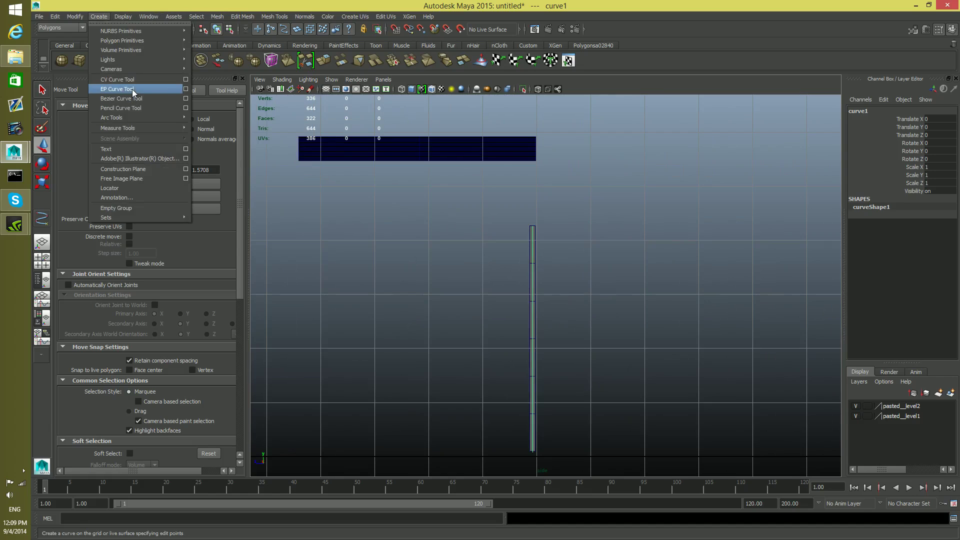
{"action": "left_click", "coordinate": [132, 89]}
{"action": "scroll", "coordinate": [518, 233], "scroll_direction": "up", "scroll_amount": 2}
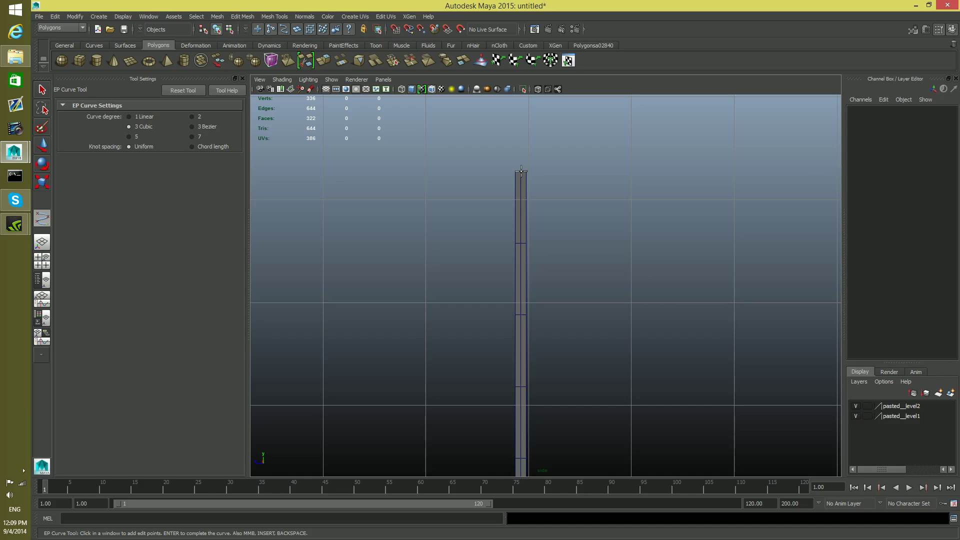
{"action": "left_click", "coordinate": [521, 171]}
{"action": "middle_click_drag", "start_coordinate": [533, 178], "coordinate": [543, 303], "text": "alt"}
{"action": "scroll", "coordinate": [563, 306], "scroll_direction": "down", "scroll_amount": 1}
{"action": "scroll", "coordinate": [563, 306], "scroll_direction": "down", "scroll_amount": 1}
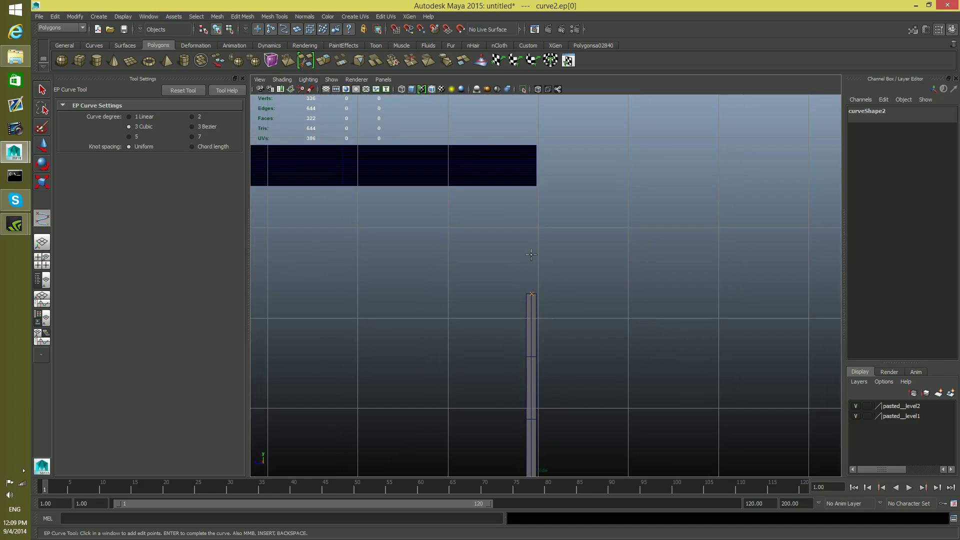
{"action": "left_click", "coordinate": [531, 254]}
{"action": "left_click", "coordinate": [504, 210]}
{"action": "left_click", "coordinate": [411, 205]}
Extend the second curve horizontally beneath the slab to a point beyond its inner end, and finish the curve
{"action": "middle_click_drag", "start_coordinate": [442, 343], "coordinate": [470, 234], "text": "alt"}
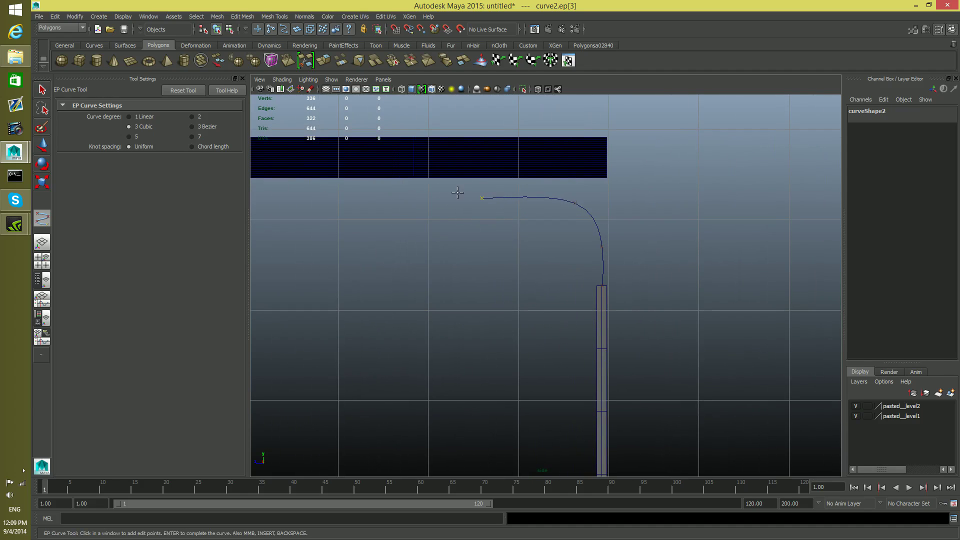
{"action": "scroll", "coordinate": [556, 257], "scroll_direction": "down", "scroll_amount": 1}
{"action": "middle_click_drag", "start_coordinate": [448, 256], "coordinate": [514, 188], "text": "alt"}
{"action": "scroll", "coordinate": [555, 257], "scroll_direction": "down", "scroll_amount": 1}
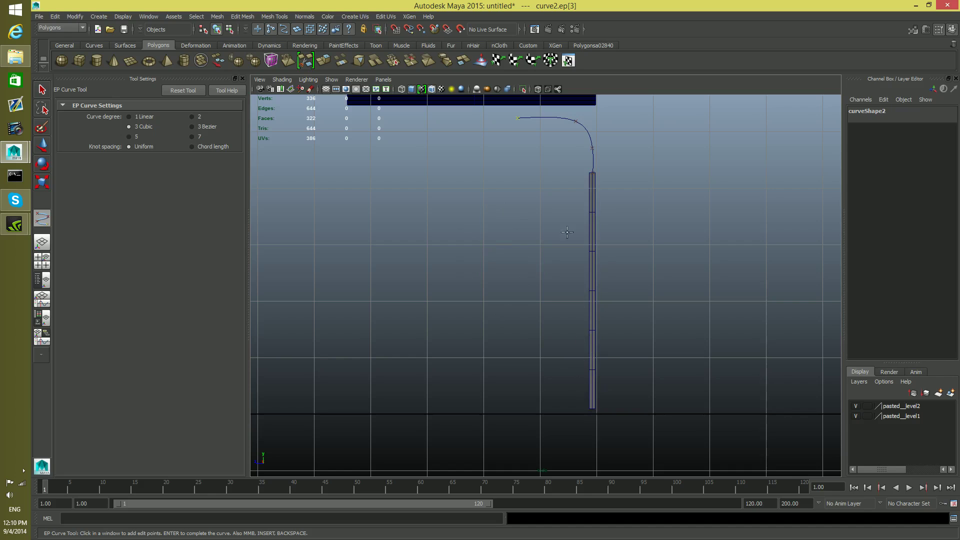
{"action": "middle_click_drag", "start_coordinate": [568, 199], "coordinate": [583, 260], "text": "alt"}
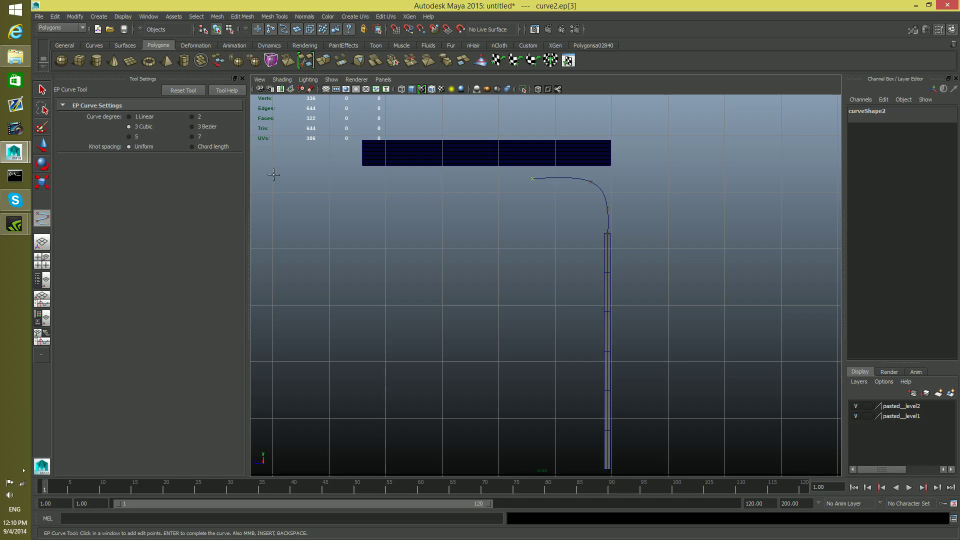
{"action": "left_click", "coordinate": [301, 175]}
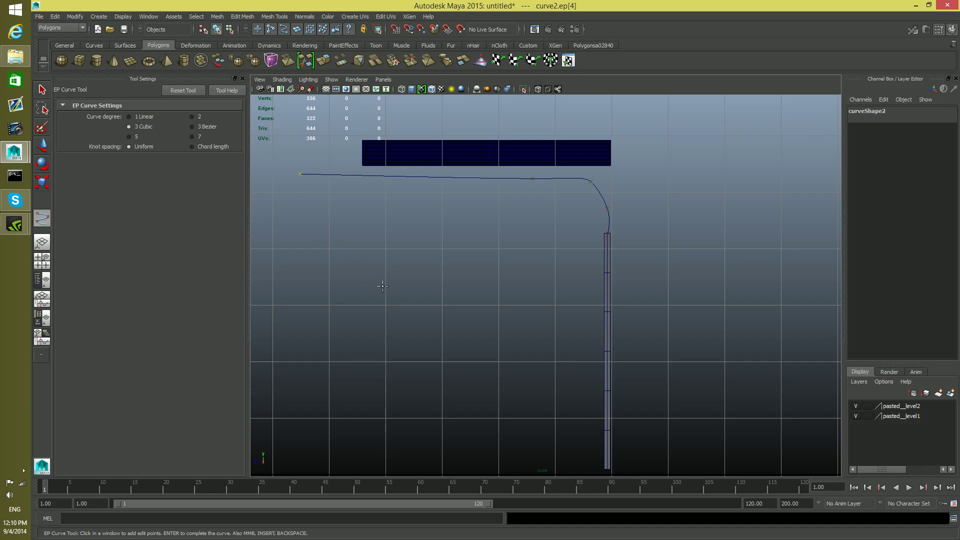
{"action": "key", "text": "w"}
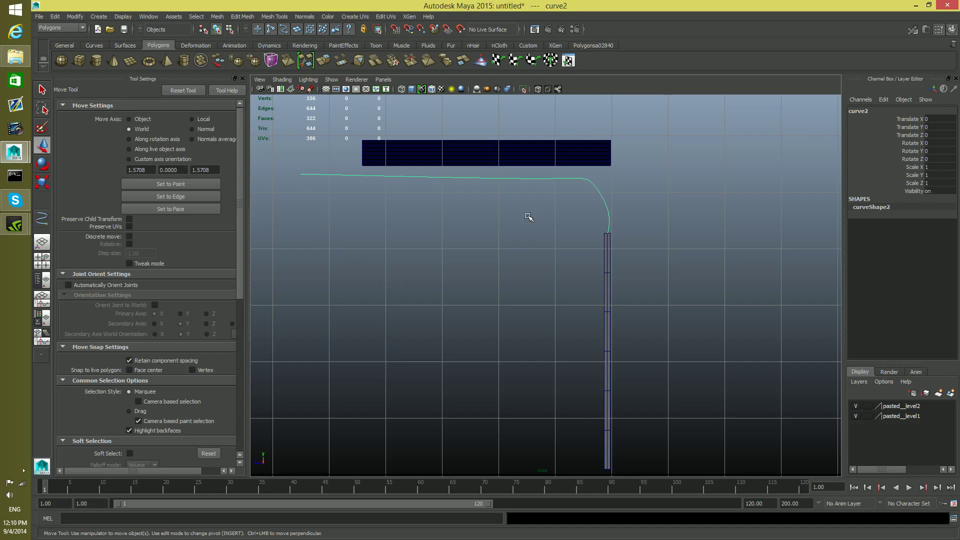
Show the second curve's control vertices, centre the lower one above the boards, and spread the corner vertices to smooth the bend
{"action": "right_click_drag", "start_coordinate": [581, 186], "coordinate": [584, 165]}
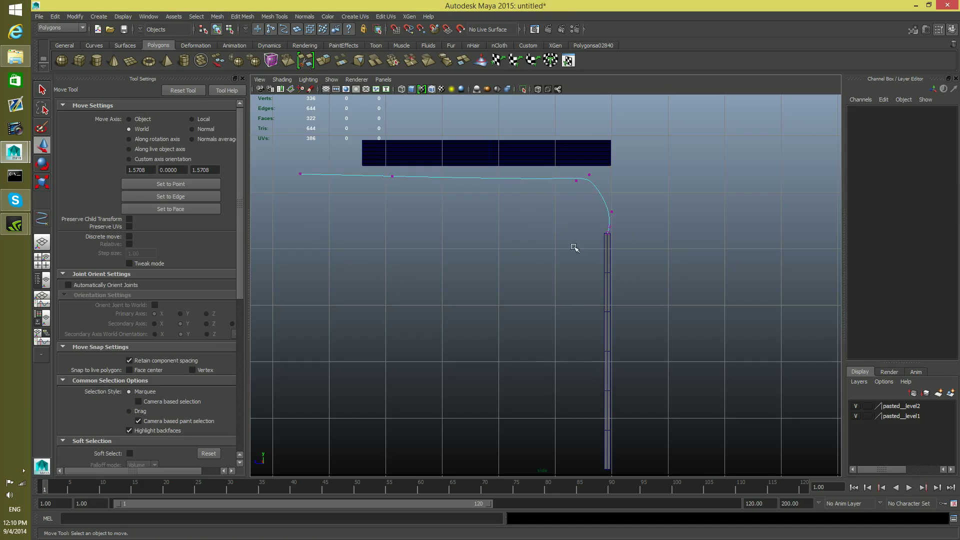
{"action": "left_click", "coordinate": [611, 226]}
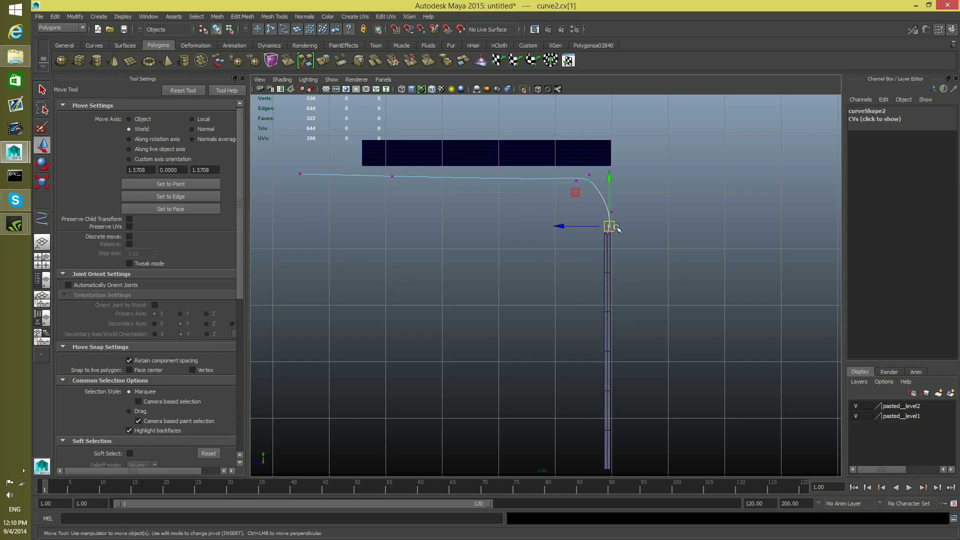
{"action": "left_click_drag", "start_coordinate": [562, 226], "coordinate": [561, 226]}
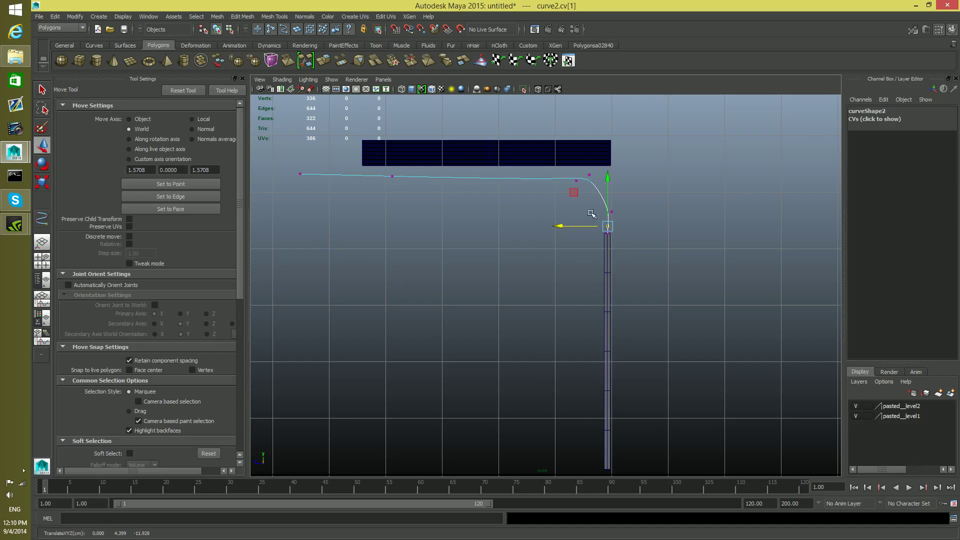
{"action": "left_click", "coordinate": [588, 174]}
{"action": "mouse_move", "coordinate": [540, 174]}
{"action": "left_mouse_down"}
{"action": "mouse_move", "coordinate": [548, 174]}
{"action": "mouse_move", "coordinate": [536, 181]}
{"action": "left_mouse_up"}
{"action": "left_click", "coordinate": [576, 180]}
{"action": "left_click_drag", "start_coordinate": [560, 132], "coordinate": [558, 123]}
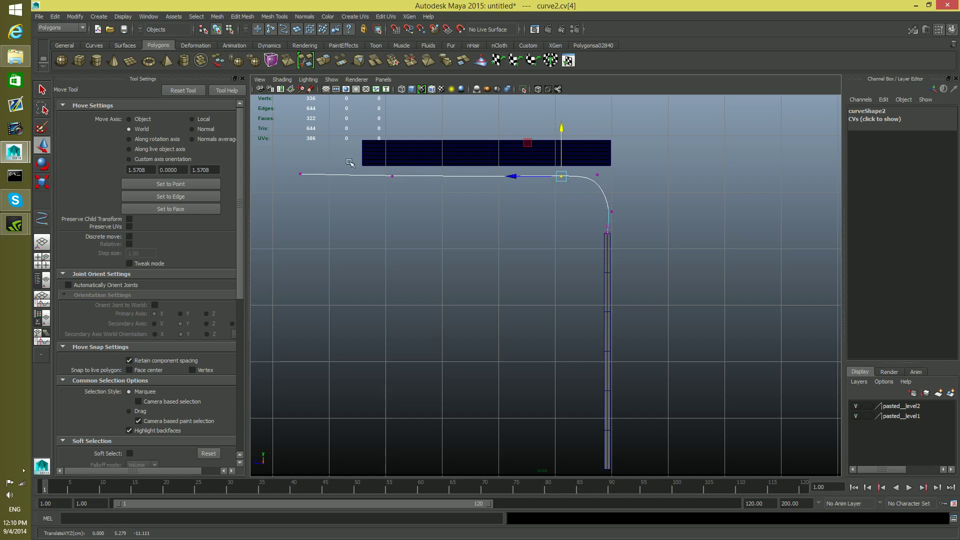
Lower the control vertices at the curve's inner end to make the run beneath the slab level
{"action": "left_click_drag", "start_coordinate": [298, 164], "coordinate": [450, 209]}
{"action": "left_click_drag", "start_coordinate": [347, 135], "coordinate": [347, 132]}
{"action": "left_click_drag", "start_coordinate": [365, 166], "coordinate": [402, 196]}
{"action": "left_click_drag", "start_coordinate": [391, 131], "coordinate": [391, 126]}
{"action": "left_click_drag", "start_coordinate": [294, 167], "coordinate": [315, 195]}
{"action": "left_click_drag", "start_coordinate": [300, 132], "coordinate": [300, 129]}
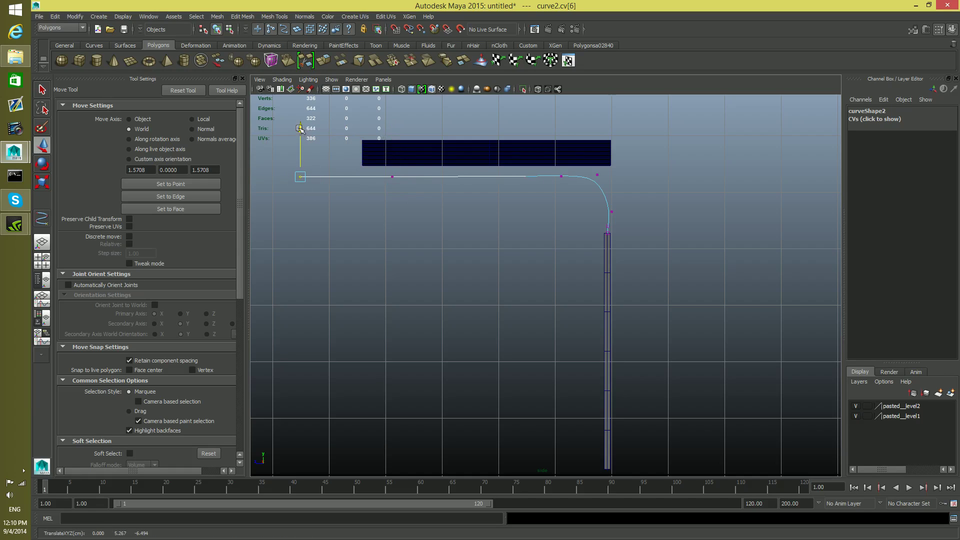
Round the curve's bend by shifting the corner vertices inward and raising the two above the boards, and show the four-view layout
{"action": "left_click_drag", "start_coordinate": [599, 231], "coordinate": [561, 212]}
{"action": "left_click_drag", "start_coordinate": [550, 162], "coordinate": [487, 175]}
{"action": "left_click_drag", "start_coordinate": [570, 163], "coordinate": [605, 187]}
{"action": "left_click_drag", "start_coordinate": [549, 175], "coordinate": [544, 175]}
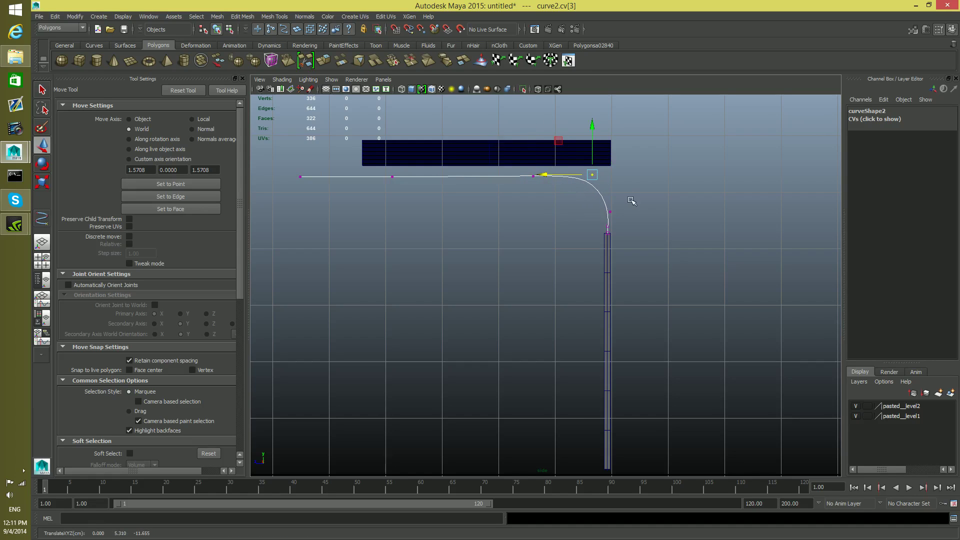
{"action": "left_click_drag", "start_coordinate": [603, 220], "coordinate": [618, 209]}
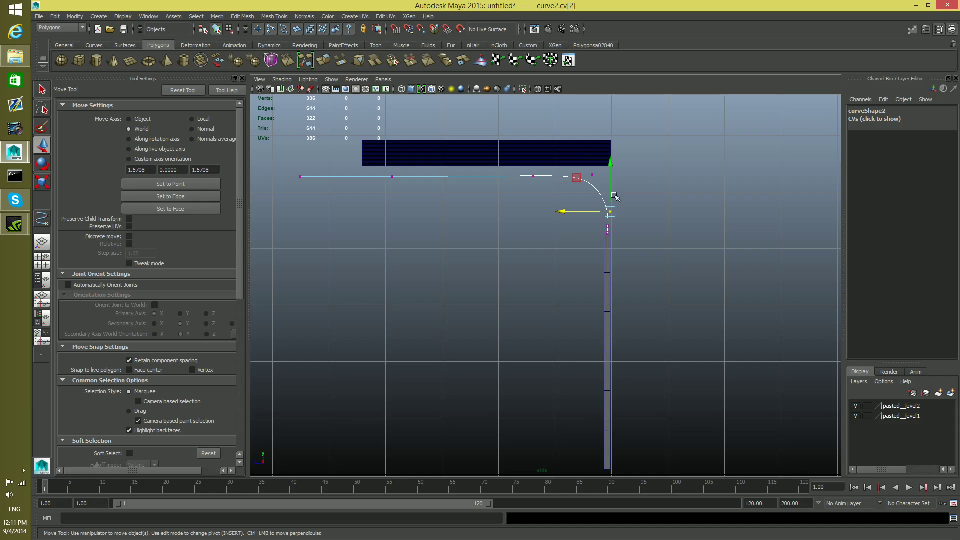
{"action": "left_click_drag", "start_coordinate": [610, 162], "coordinate": [608, 156]}
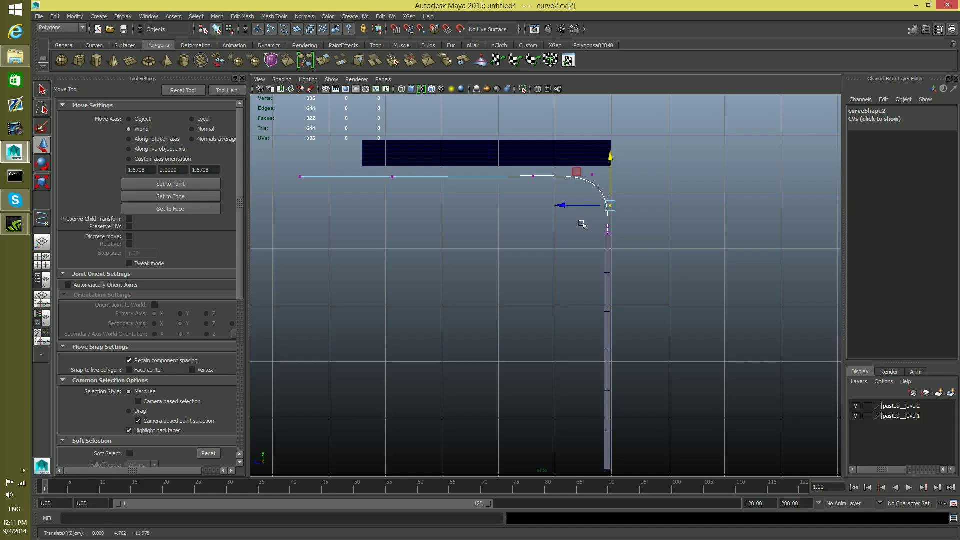
{"action": "left_click_drag", "start_coordinate": [583, 223], "coordinate": [620, 233]}
{"action": "middle_click_drag", "start_coordinate": [624, 243], "coordinate": [623, 221]}
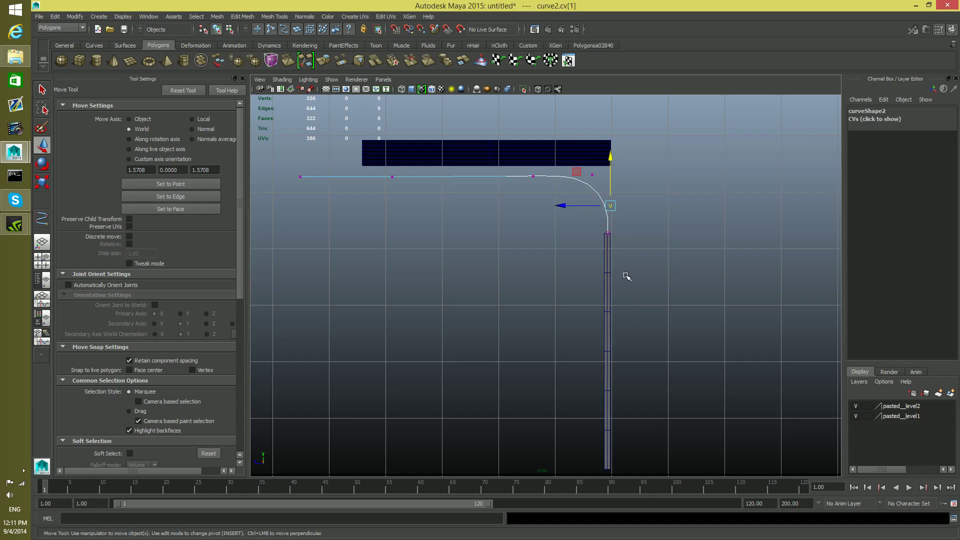
{"action": "left_click", "coordinate": [655, 239]}
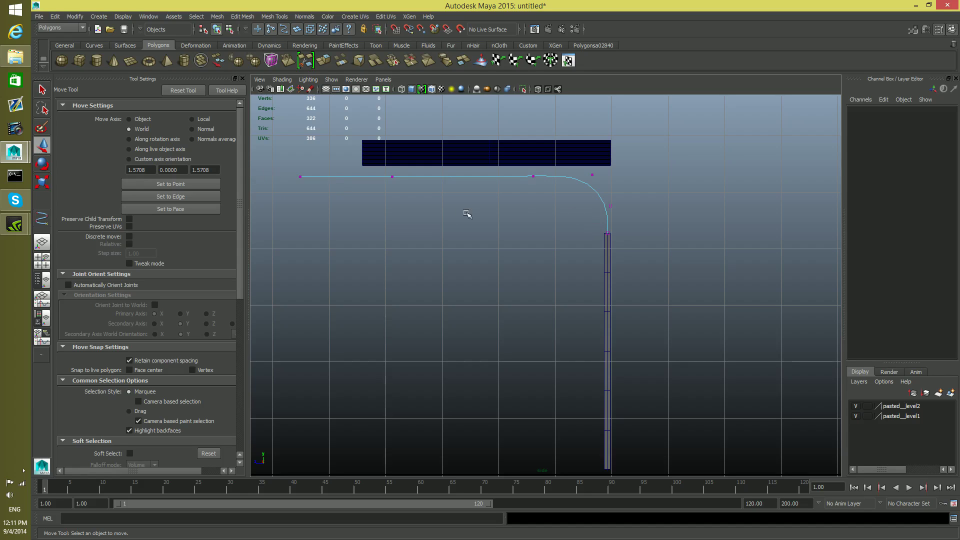
{"action": "key", "text": "F8"}
{"action": "key", "text": "space"}
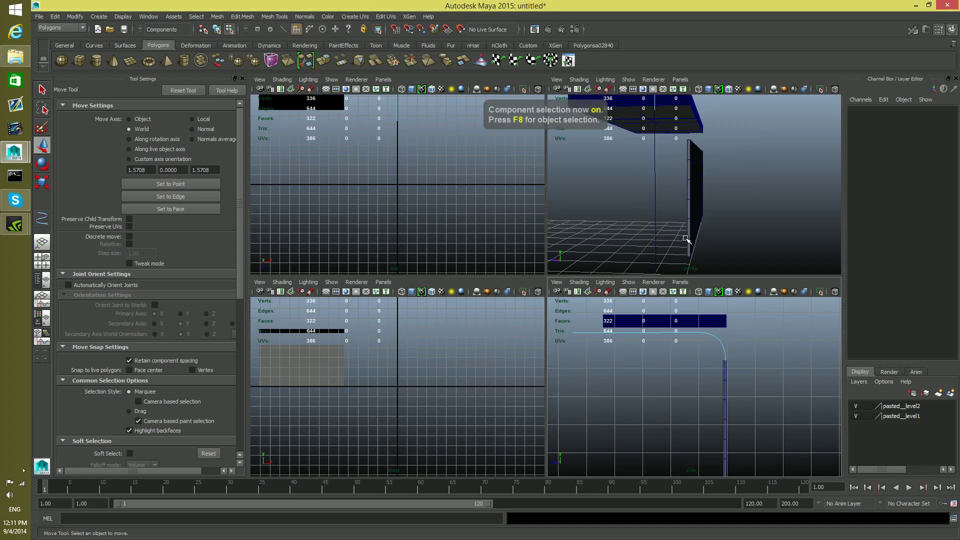
Leave component editing of the second curve and show the curves and boards in the perspective view
{"action": "key", "text": "space"}
{"action": "left_click_drag", "start_coordinate": [686, 343], "coordinate": [551, 301], "text": "alt"}
{"action": "middle_click_drag", "start_coordinate": [364, 283], "coordinate": [456, 262], "text": "alt"}
{"action": "mouse_move", "coordinate": [414, 213]}
{"action": "left_mouse_down"}
{"action": "mouse_move", "coordinate": [466, 243]}
{"action": "mouse_move", "coordinate": [514, 254]}
{"action": "left_mouse_up"}
{"action": "key", "text": "F8"}
{"action": "key", "text": "F8"}
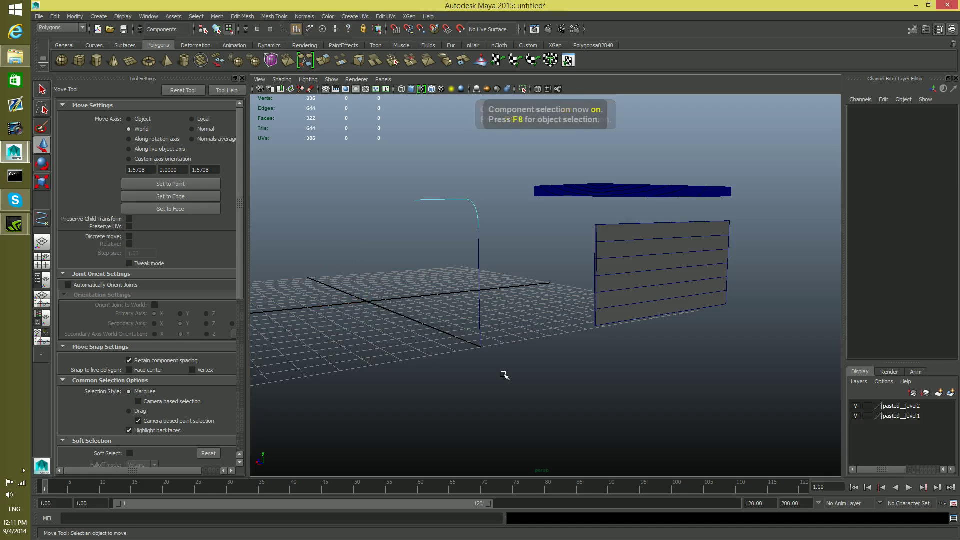
{"action": "key", "text": "F8"}
{"action": "left_click_drag", "start_coordinate": [573, 319], "coordinate": [523, 397], "text": "alt"}
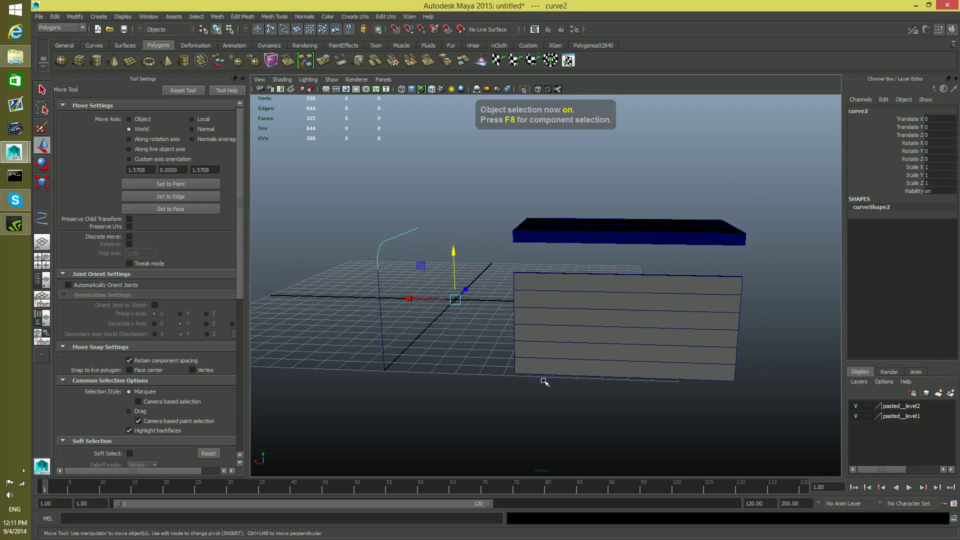
Insert a vertical edge loop at the middle of the top board's length, and return to object selection
{"action": "left_click", "coordinate": [611, 283]}
{"action": "middle_click_drag", "start_coordinate": [596, 415], "coordinate": [541, 417], "text": "alt"}
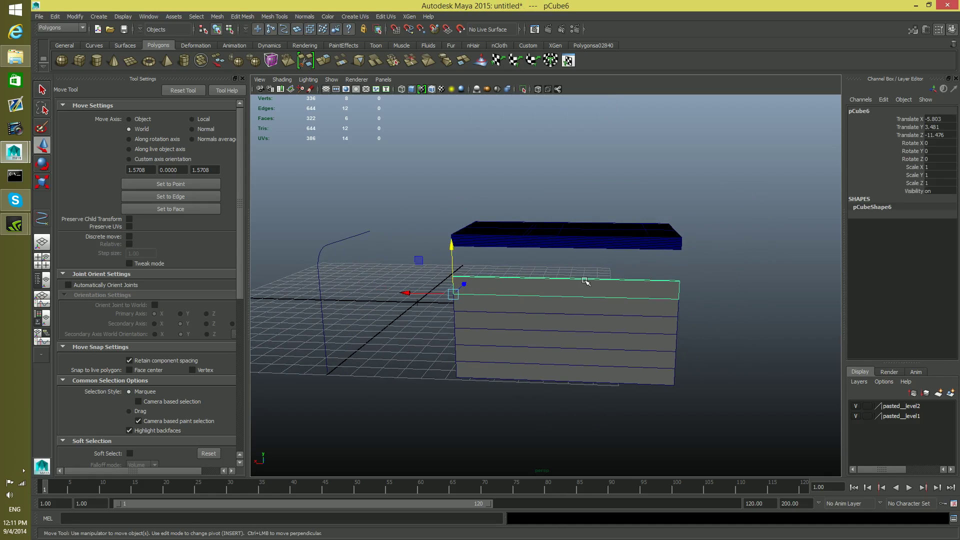
{"action": "right_click", "coordinate": [585, 282], "text": "shift"}
{"action": "right_click", "coordinate": [584, 282], "text": "ctrl"}
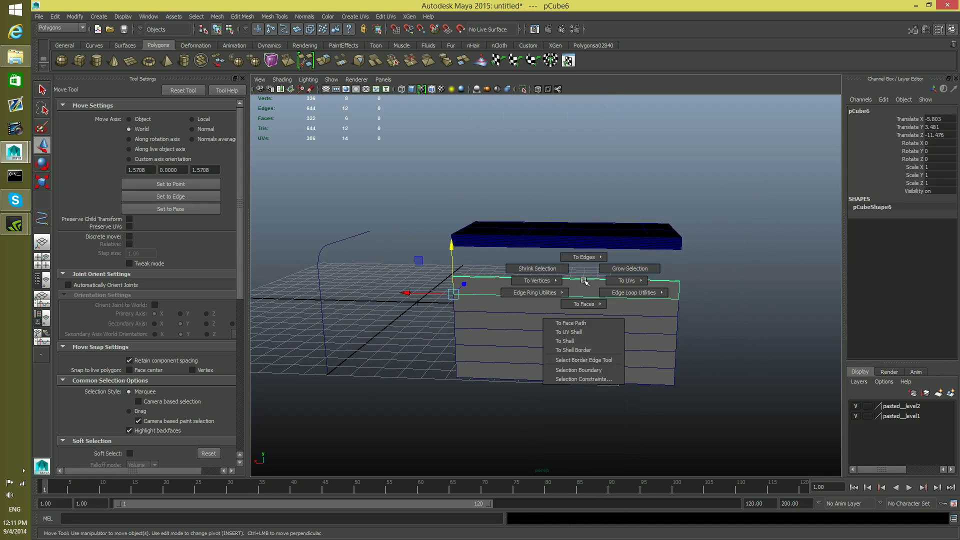
{"action": "right_click_drag", "start_coordinate": [584, 282], "coordinate": [592, 322]}
{"action": "left_click", "coordinate": [573, 280]}
{"action": "left_click_drag", "start_coordinate": [589, 327], "coordinate": [615, 336], "text": "alt"}
{"action": "key", "text": "F8"}
{"action": "key", "text": "F8"}
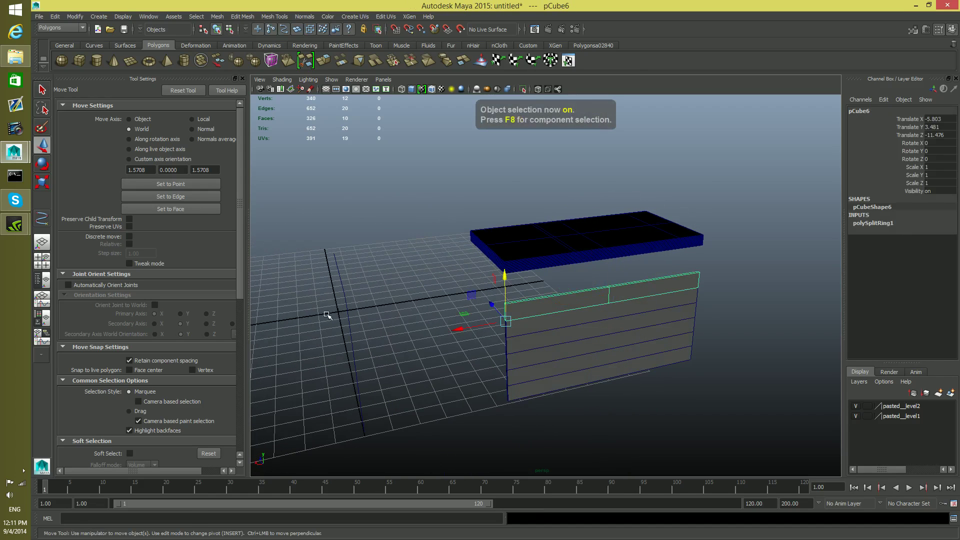
Attach the straight vertical curve and the bent curve into a single curve
{"action": "left_click", "coordinate": [360, 384]}
{"action": "left_click_drag", "start_coordinate": [363, 372], "coordinate": [450, 304], "text": "alt"}
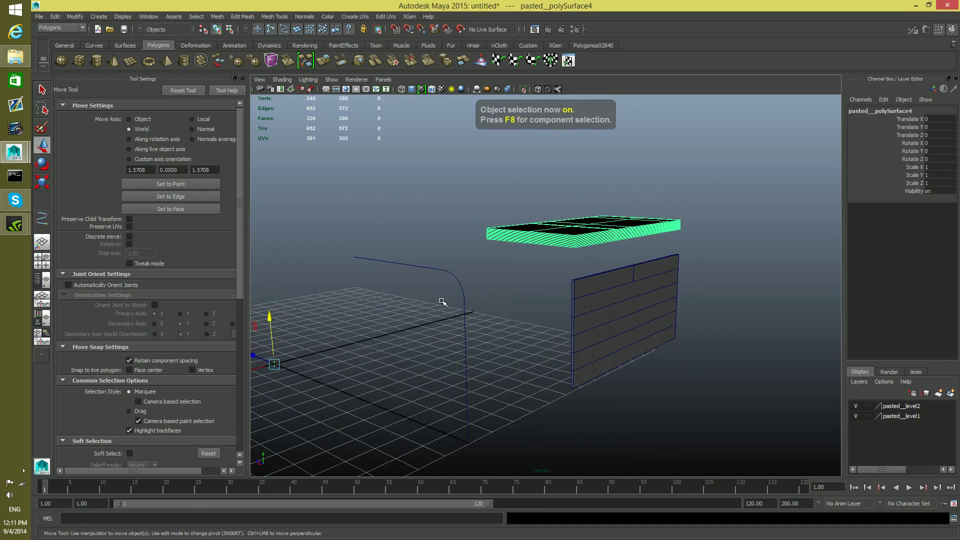
{"action": "left_click", "coordinate": [457, 300]}
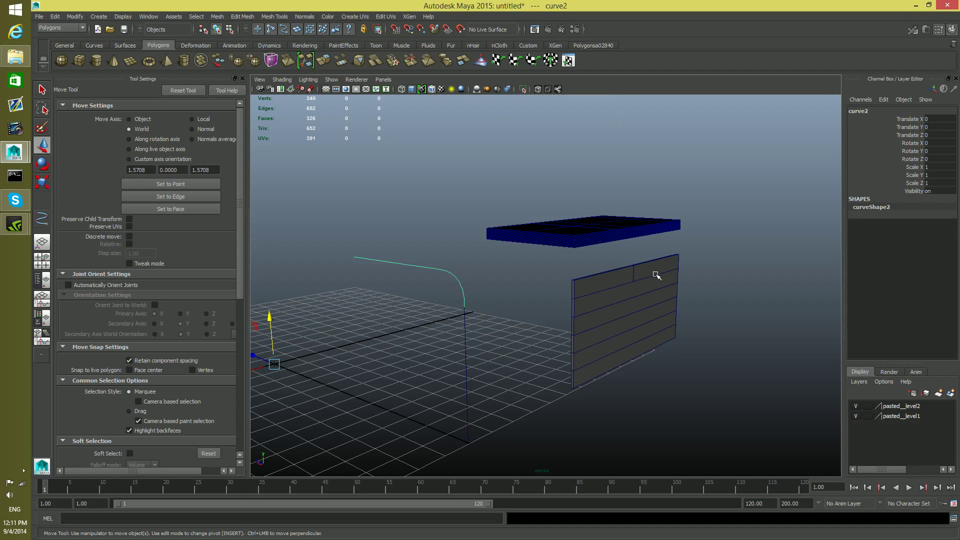
{"action": "left_click_drag", "start_coordinate": [561, 369], "coordinate": [539, 371], "text": "alt"}
{"action": "left_click", "coordinate": [400, 379]}
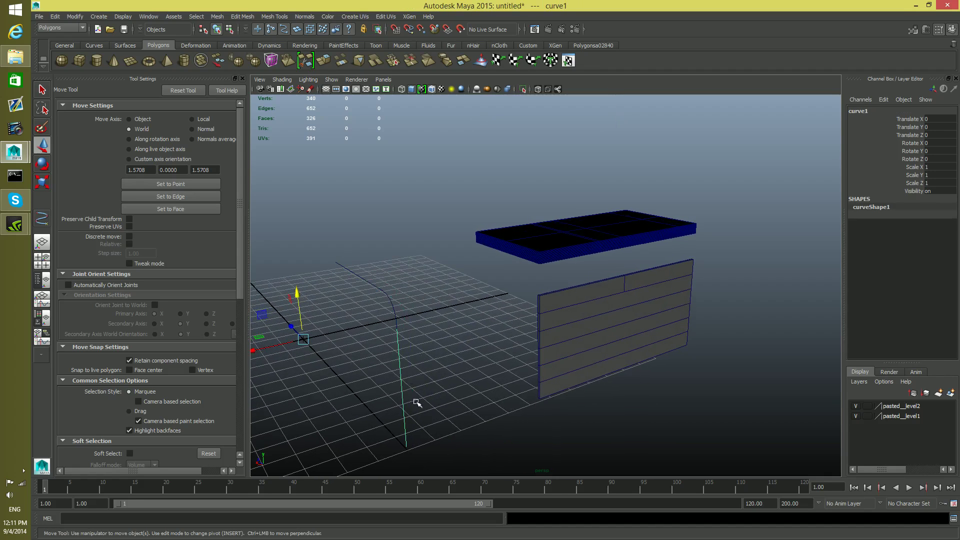
{"action": "left_click", "coordinate": [393, 311], "text": "shift"}
{"action": "left_click_drag", "start_coordinate": [403, 358], "coordinate": [430, 358], "text": "alt"}
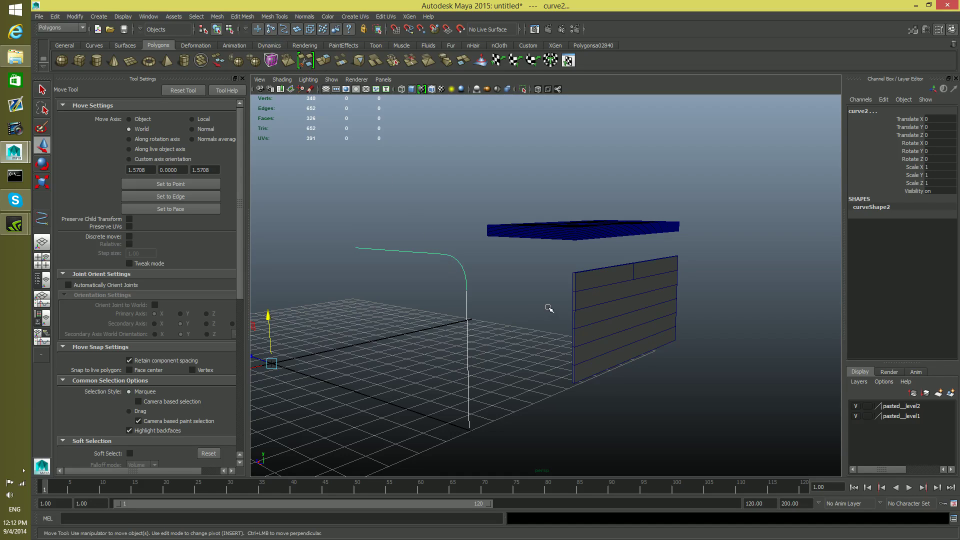
{"action": "left_click", "coordinate": [95, 45]}
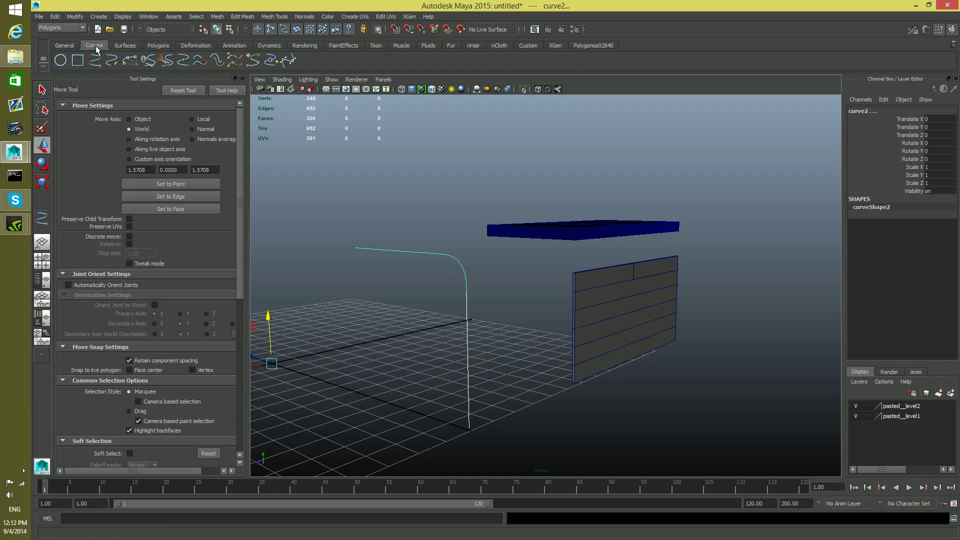
{"action": "left_click", "coordinate": [149, 60]}
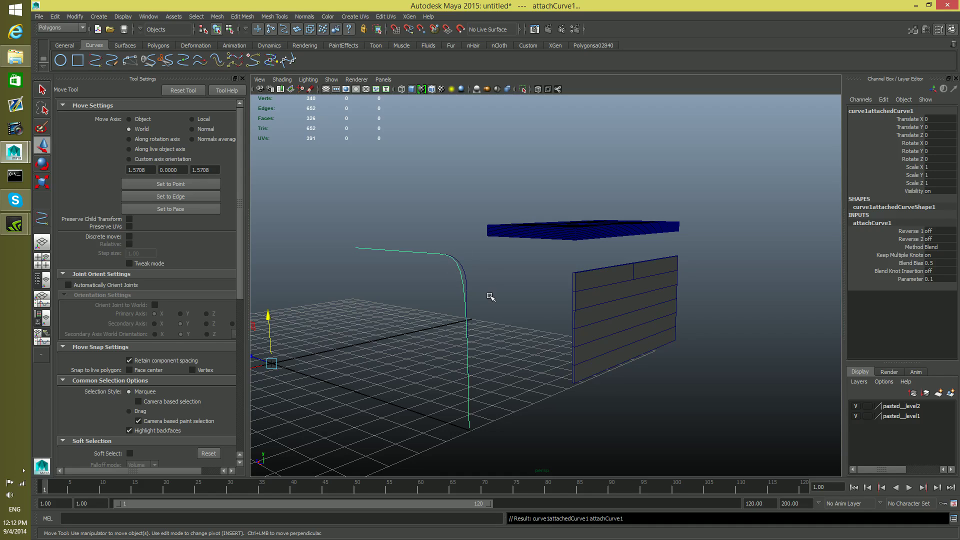
Set the attached curve's Method to Connect, comparing it with Blend on the bend
{"action": "mouse_move", "coordinate": [489, 296]}
{"action": "left_mouse_down", "text": "alt"}
{"action": "mouse_move", "coordinate": [467, 292]}
{"action": "mouse_move", "coordinate": [476, 303]}
{"action": "left_mouse_up", "text": "alt"}
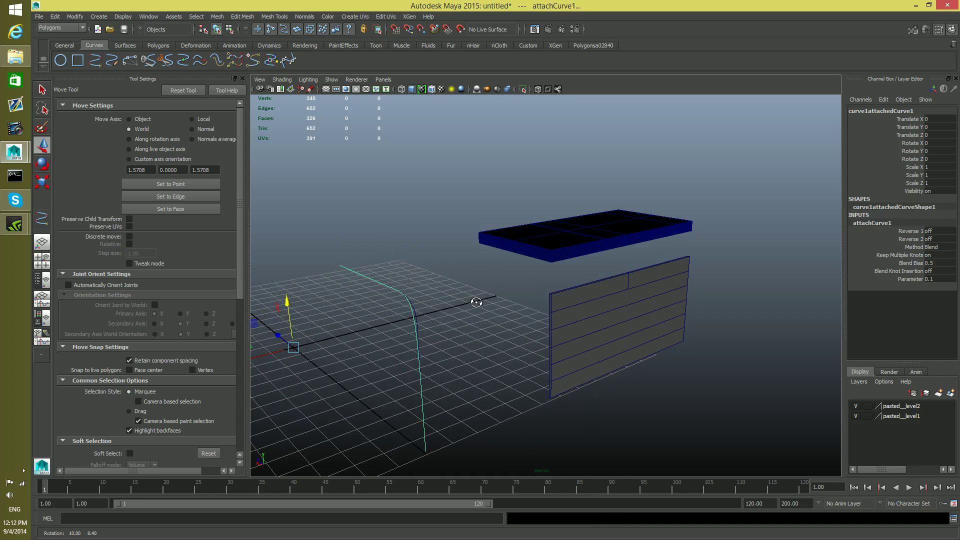
{"action": "left_click", "coordinate": [931, 247]}
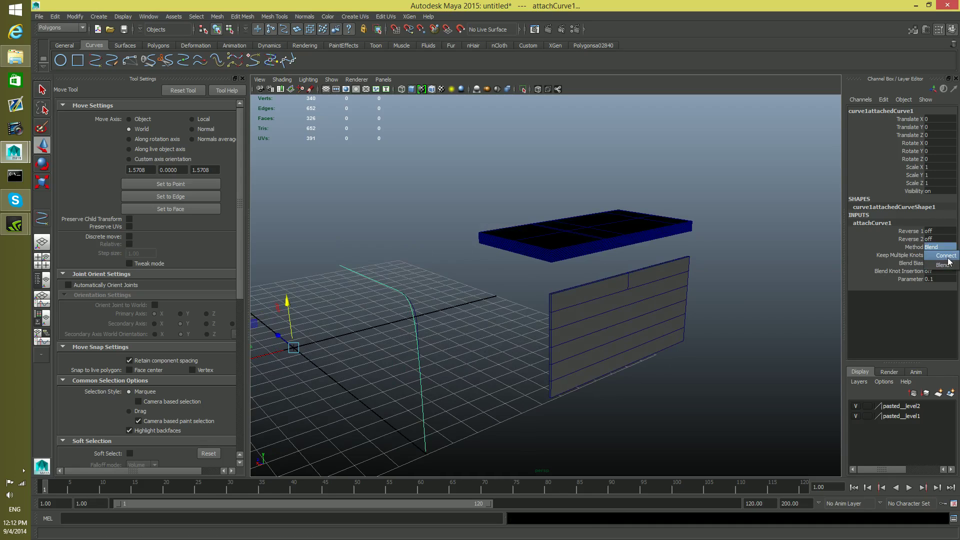
{"action": "left_click", "coordinate": [946, 256]}
{"action": "left_click_drag", "start_coordinate": [520, 383], "coordinate": [568, 375], "text": "alt"}
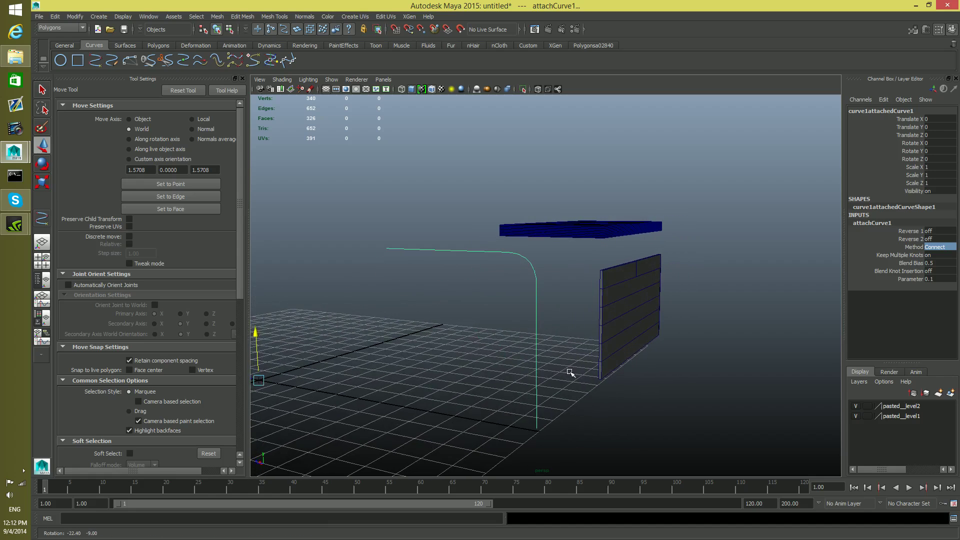
{"action": "left_click", "coordinate": [943, 248]}
{"action": "left_click", "coordinate": [944, 265]}
{"action": "left_click", "coordinate": [943, 248]}
{"action": "left_click", "coordinate": [945, 256]}
{"action": "left_click_drag", "start_coordinate": [613, 350], "coordinate": [386, 328], "text": "alt"}
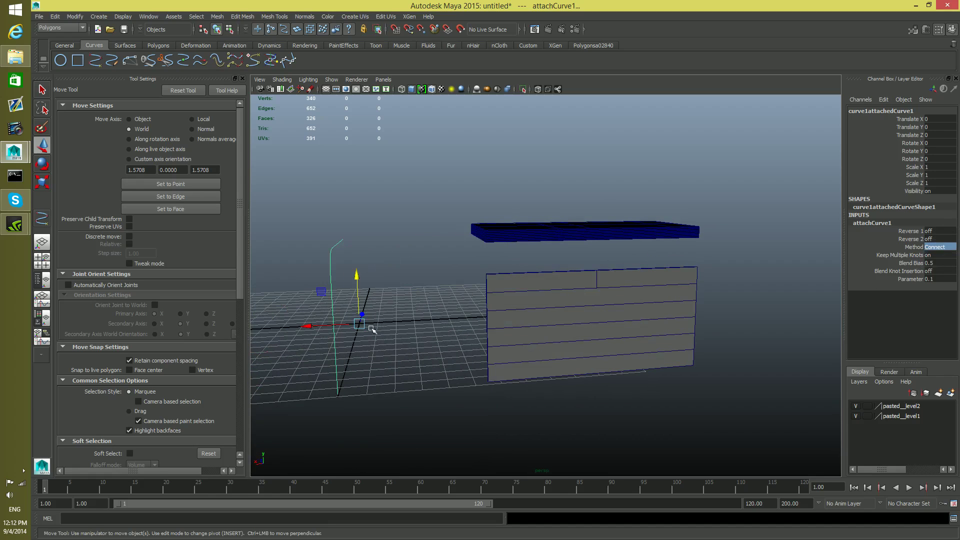
Move the attached curve to the boards' centre at Translate X -9.815, and delete the two original curves
{"action": "left_click_drag", "start_coordinate": [311, 323], "coordinate": [500, 315]}
{"action": "left_click_drag", "start_coordinate": [575, 280], "coordinate": [330, 247], "text": "alt"}
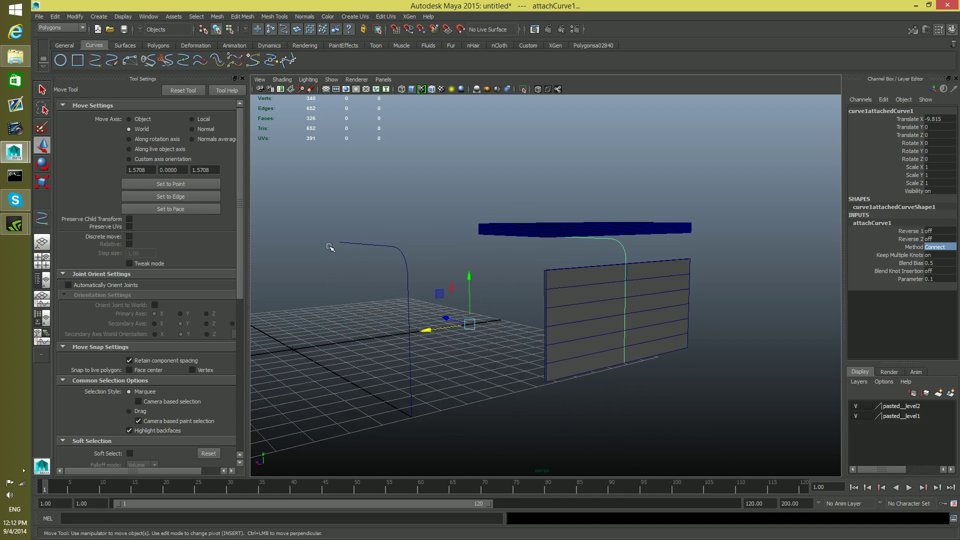
{"action": "left_click", "coordinate": [411, 319]}
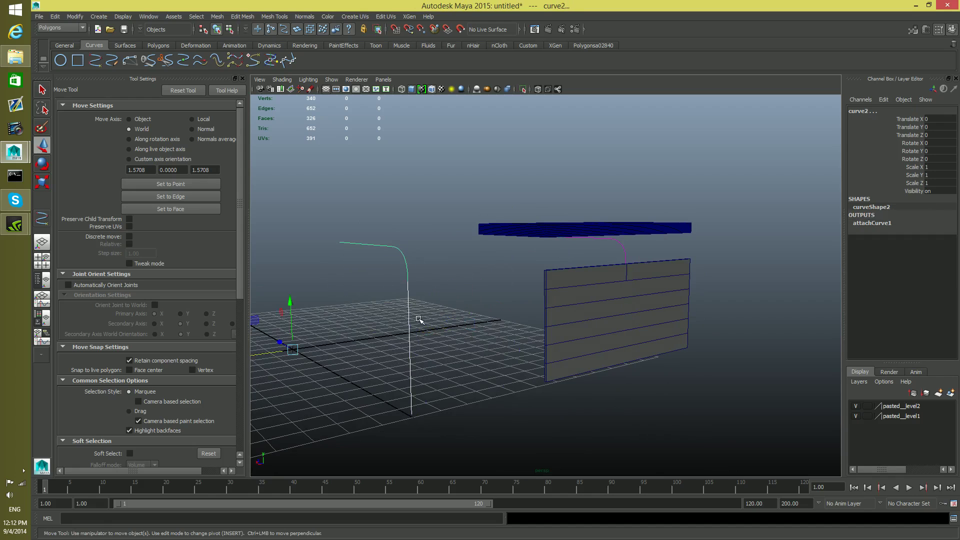
{"action": "left_click", "coordinate": [391, 309]}
{"action": "left_click", "coordinate": [620, 253]}
{"action": "left_click_drag", "start_coordinate": [595, 268], "coordinate": [469, 346], "text": "alt"}
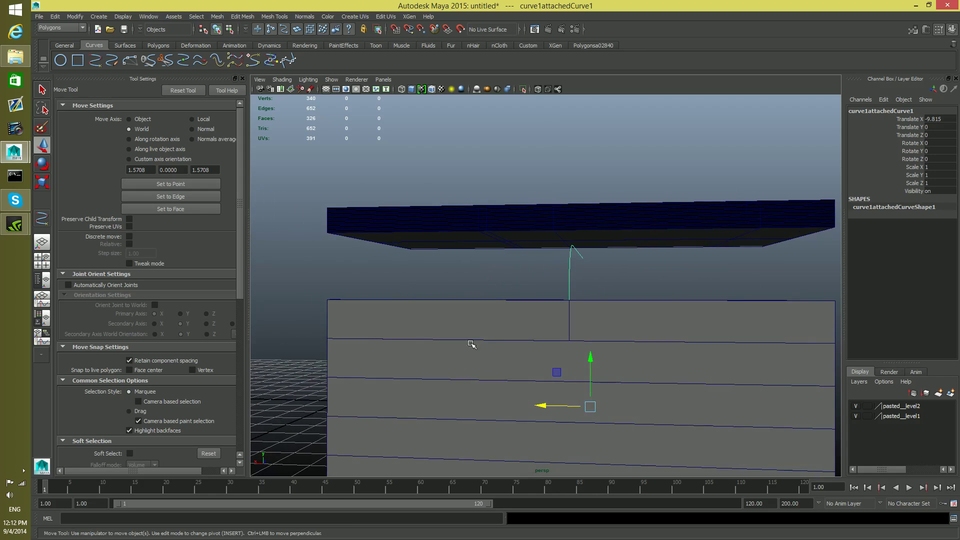
Try raising the top board and the one below it along the curve's bend, and undo the moves
{"action": "left_click", "coordinate": [503, 320]}
{"action": "left_click_drag", "start_coordinate": [323, 290], "coordinate": [488, 343], "text": "alt"}
{"action": "left_click_drag", "start_coordinate": [486, 299], "coordinate": [487, 275]}
{"action": "key", "text": "ctrl+z"}
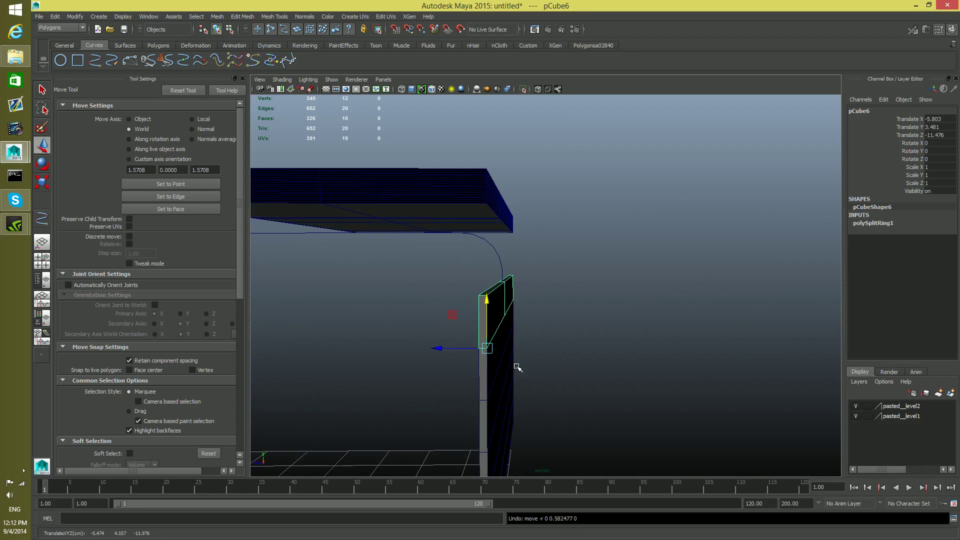
{"action": "left_click_drag", "start_coordinate": [517, 367], "coordinate": [484, 368], "text": "alt"}
{"action": "left_click", "coordinate": [455, 359]}
{"action": "left_click_drag", "start_coordinate": [408, 358], "coordinate": [377, 258]}
{"action": "left_click_drag", "start_coordinate": [390, 307], "coordinate": [463, 299], "text": "alt"}
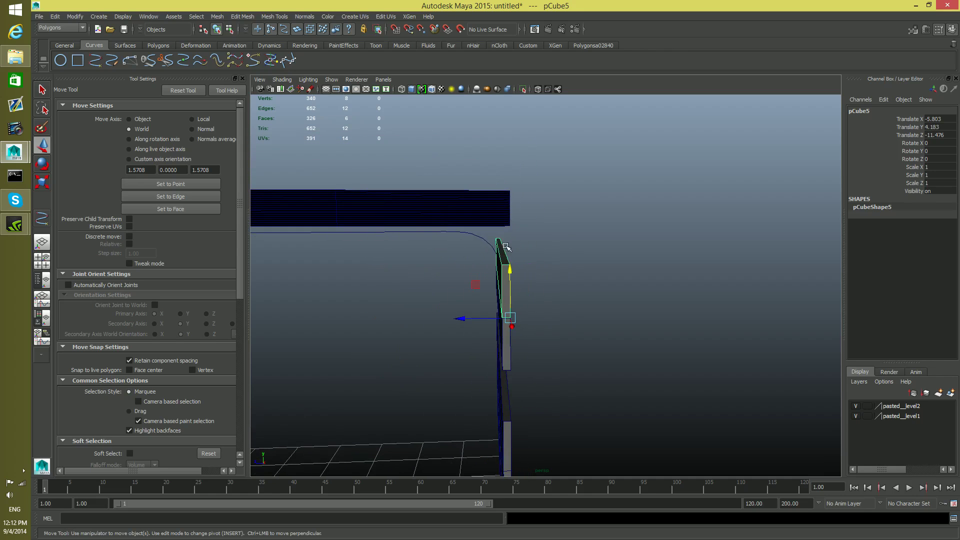
{"action": "left_click_drag", "start_coordinate": [488, 253], "coordinate": [493, 298], "text": "alt"}
{"action": "key", "text": "ctrl+z"}
{"action": "key", "text": "ctrl+z"}
Raise the attached curve's five upper control vertices slightly toward the slab in the side view
{"action": "left_click", "coordinate": [508, 262]}
{"action": "right_click_drag", "start_coordinate": [508, 262], "coordinate": [440, 256]}
{"action": "key", "text": "space"}
{"action": "key", "text": "space"}
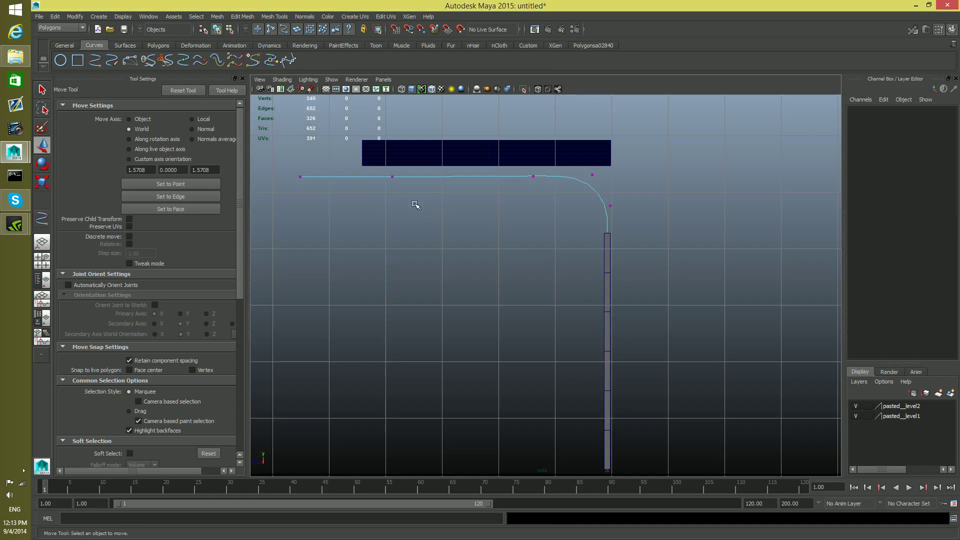
{"action": "left_click_drag", "start_coordinate": [268, 152], "coordinate": [613, 225]}
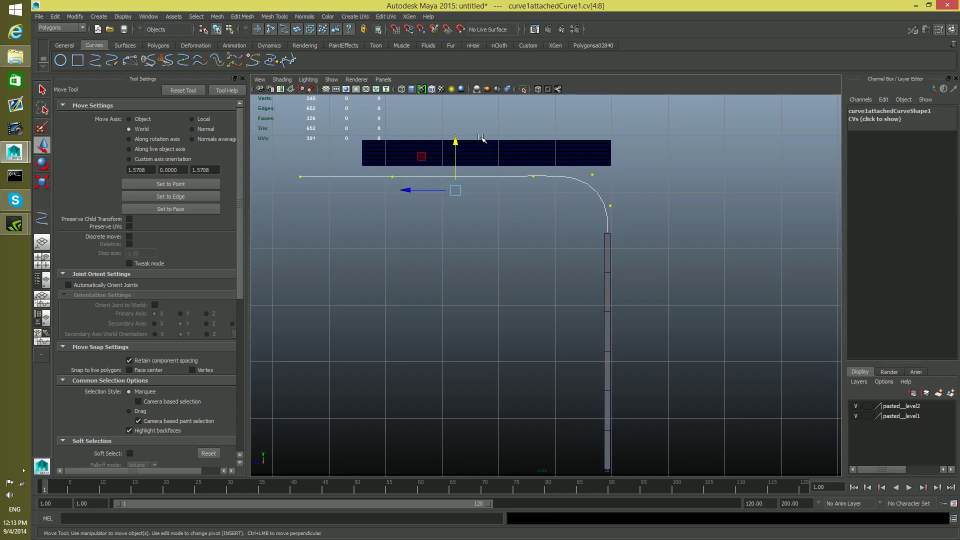
{"action": "left_click_drag", "start_coordinate": [458, 139], "coordinate": [459, 133]}
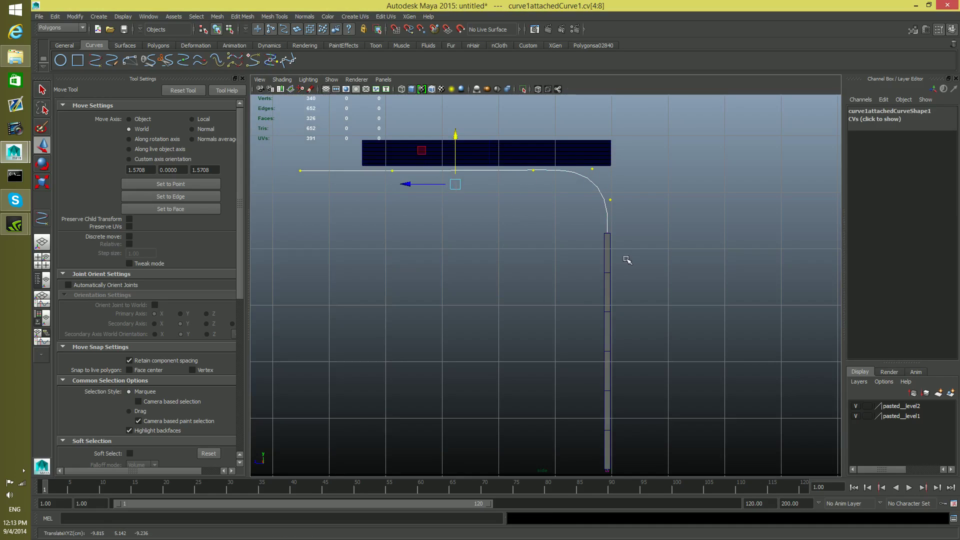
Try placing the second board above the top board to test the bend's clearance, and undo the move
{"action": "left_click", "coordinate": [606, 233]}
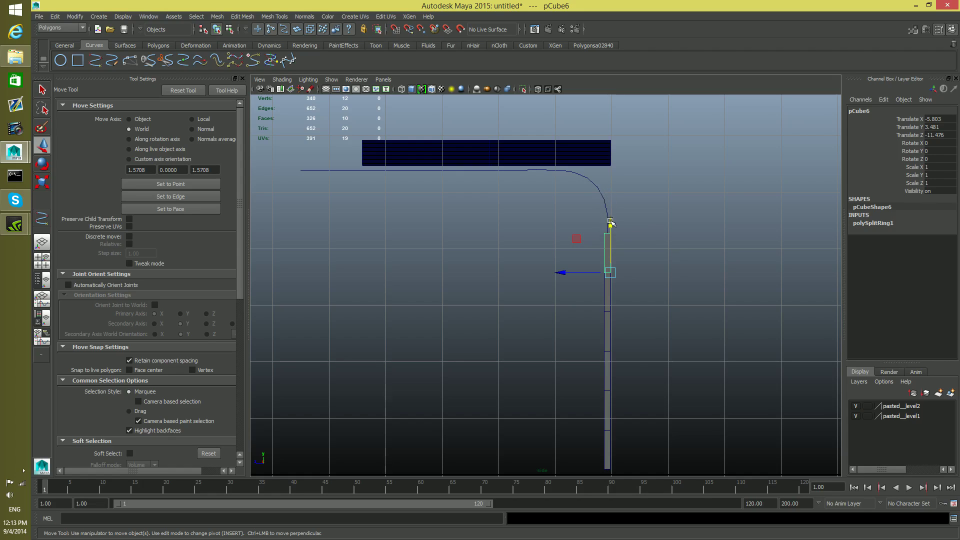
{"action": "left_click", "coordinate": [608, 294]}
{"action": "left_click_drag", "start_coordinate": [610, 262], "coordinate": [607, 185]}
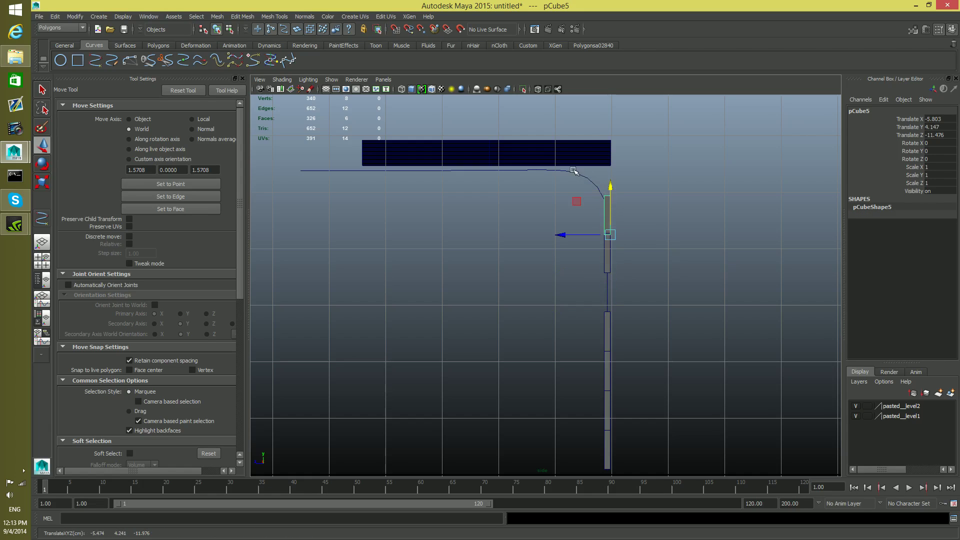
{"action": "left_click", "coordinate": [589, 182]}
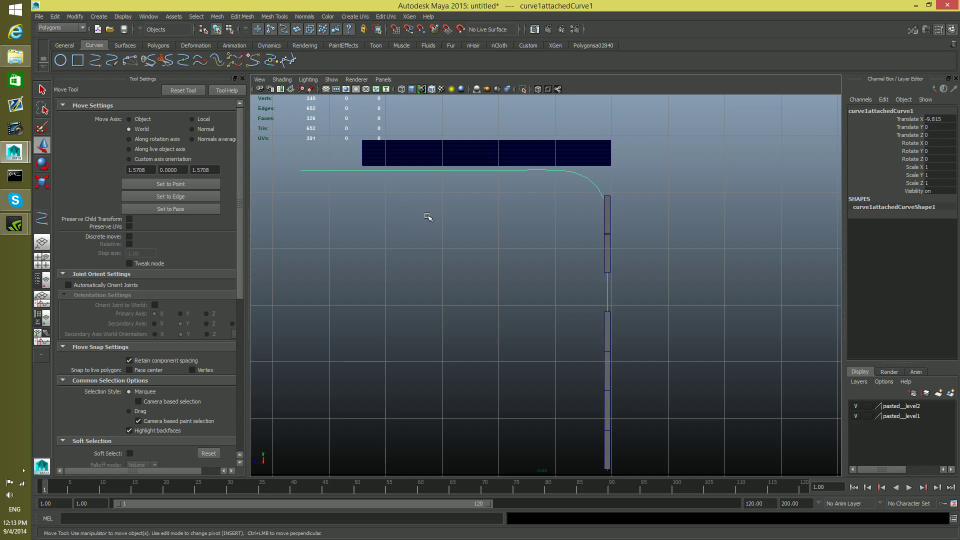
{"action": "right_click_drag", "start_coordinate": [315, 168], "coordinate": [343, 154]}
{"action": "left_click_drag", "start_coordinate": [281, 155], "coordinate": [282, 196]}
{"action": "key", "text": "F8"}
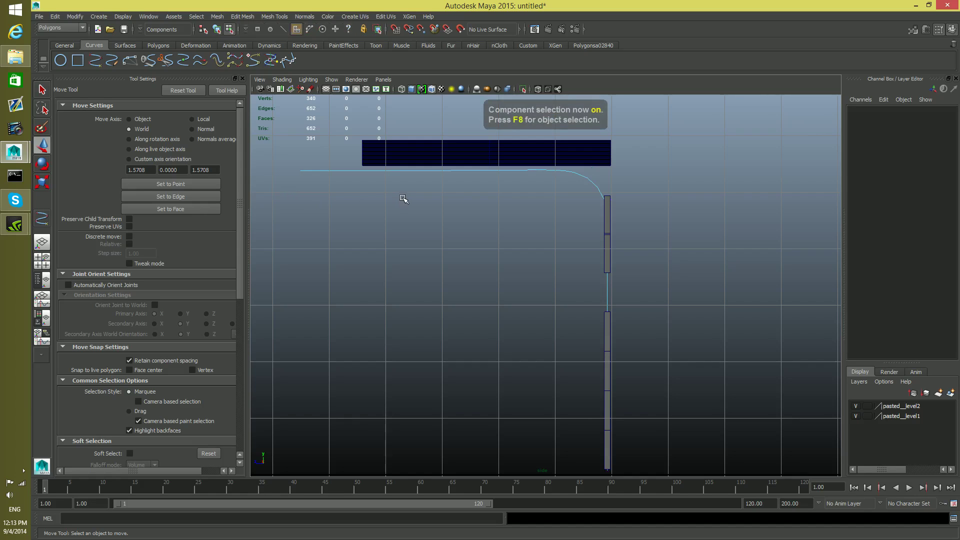
{"action": "key", "text": "F8"}
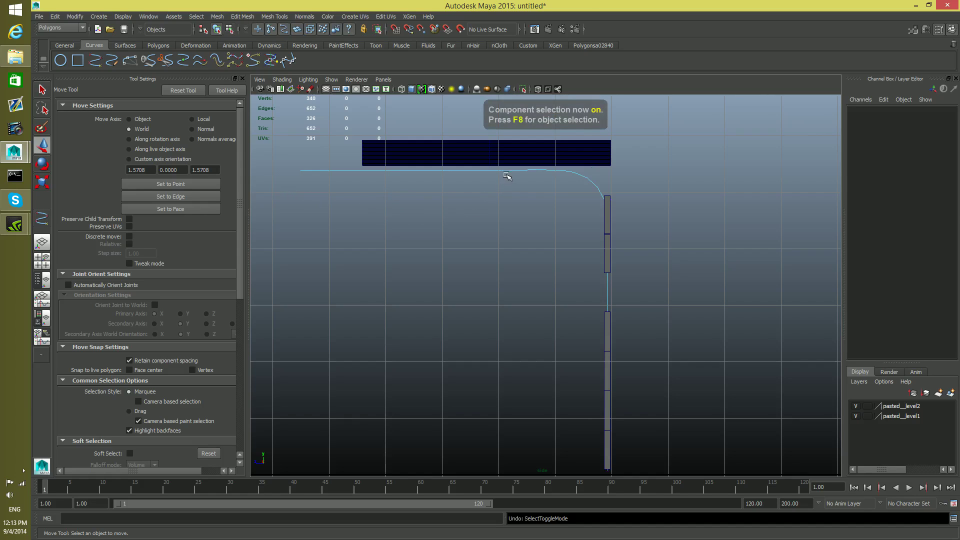
{"action": "key", "text": "ctrl+z"}
Raise the attached curve's five upper control vertices further until the horizontal run overlaps the slab
{"action": "right_click_drag", "start_coordinate": [556, 175], "coordinate": [514, 172]}
{"action": "left_click", "coordinate": [312, 170]}
{"action": "right_click_drag", "start_coordinate": [313, 170], "coordinate": [310, 156]}
{"action": "left_click_drag", "start_coordinate": [262, 156], "coordinate": [637, 202]}
{"action": "left_click_drag", "start_coordinate": [454, 133], "coordinate": [455, 124]}
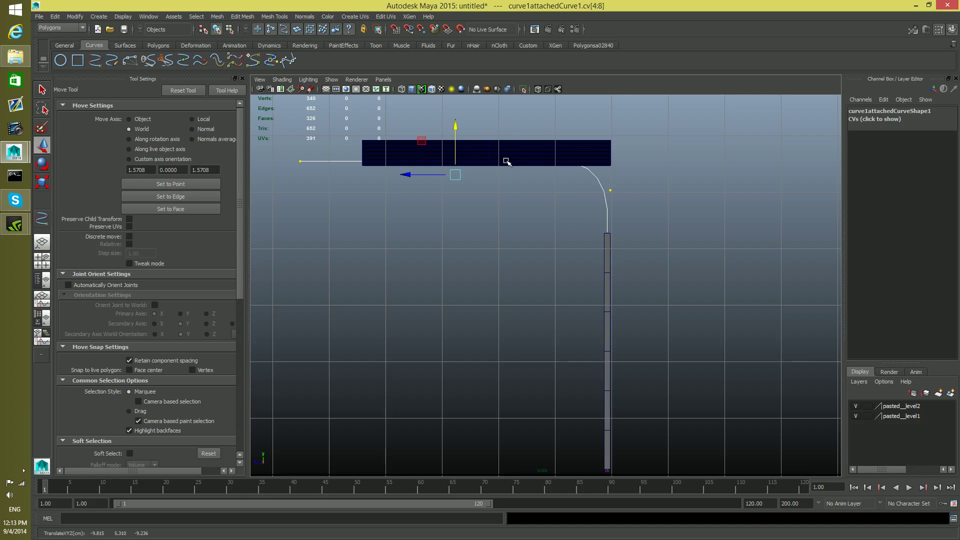
Return to object selection and delete the overhead slab
{"action": "key", "text": "F8"}
{"action": "key", "text": "F8"}
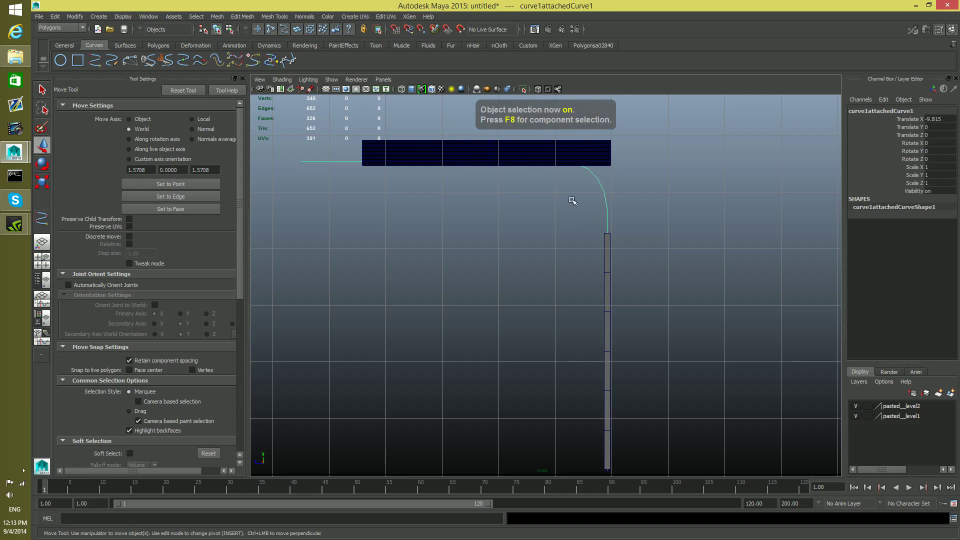
{"action": "left_click", "coordinate": [473, 153]}
{"action": "key", "text": "Delete"}
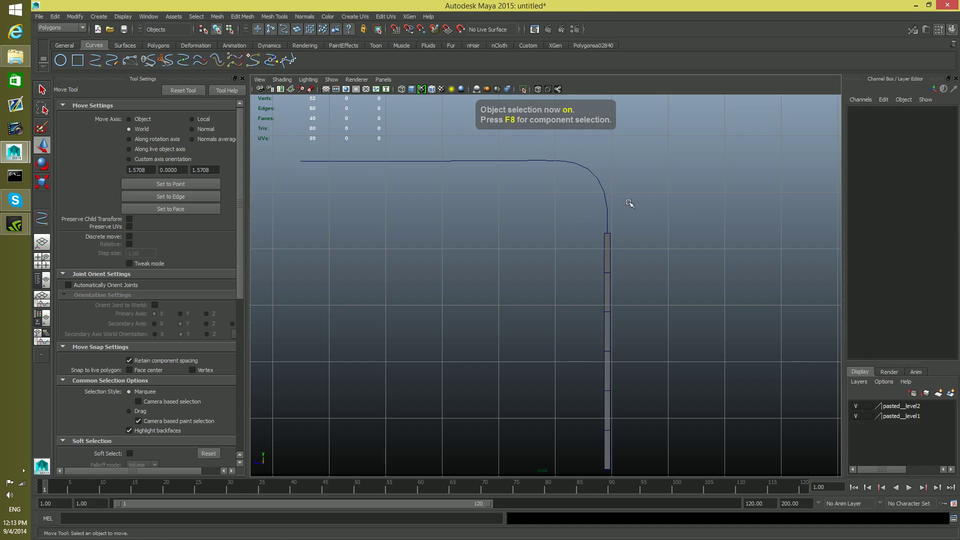
Create a NURBS circle with radius 1 and Y axis on the grid in the perspective view
{"action": "key", "text": "space"}
{"action": "key", "text": "space"}
{"action": "left_click_drag", "start_coordinate": [718, 208], "coordinate": [557, 316], "text": "alt"}
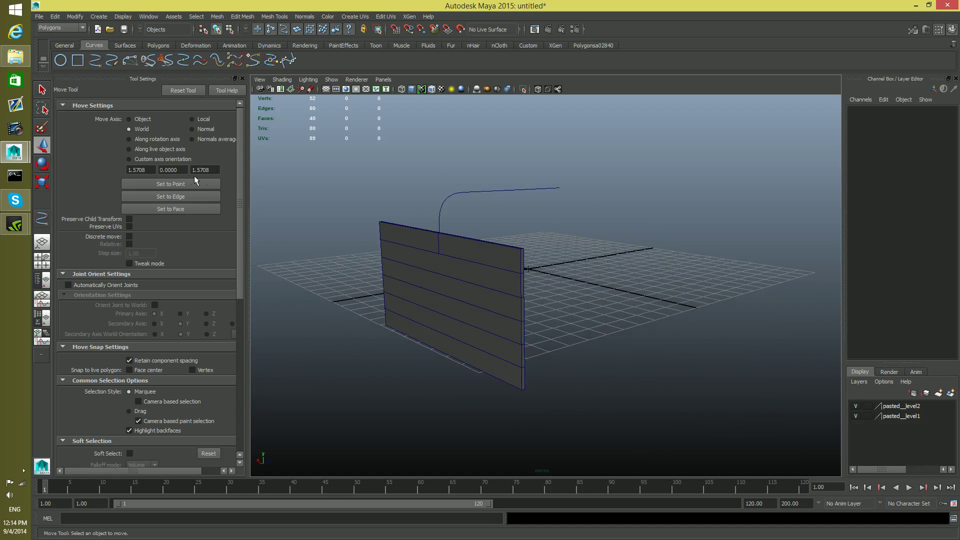
{"action": "left_click", "coordinate": [60, 61]}
{"action": "left_click_drag", "start_coordinate": [568, 395], "coordinate": [521, 398], "text": "alt"}
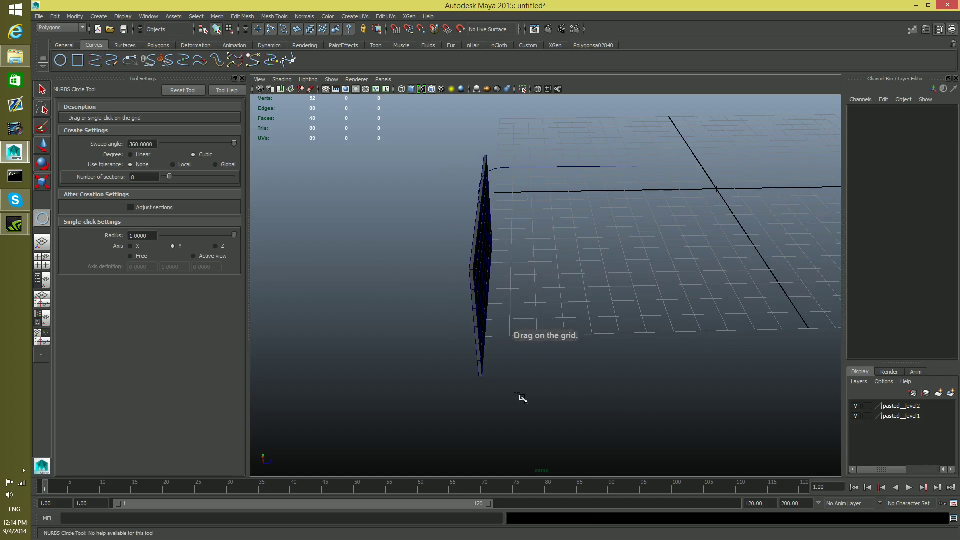
{"action": "left_click", "coordinate": [570, 270]}
Position the circle just beyond the end of the boards, at Translate X -16.112 and Translate Z -13.061
{"action": "key", "text": "w"}
{"action": "left_click_drag", "start_coordinate": [568, 315], "coordinate": [609, 422], "text": "alt"}
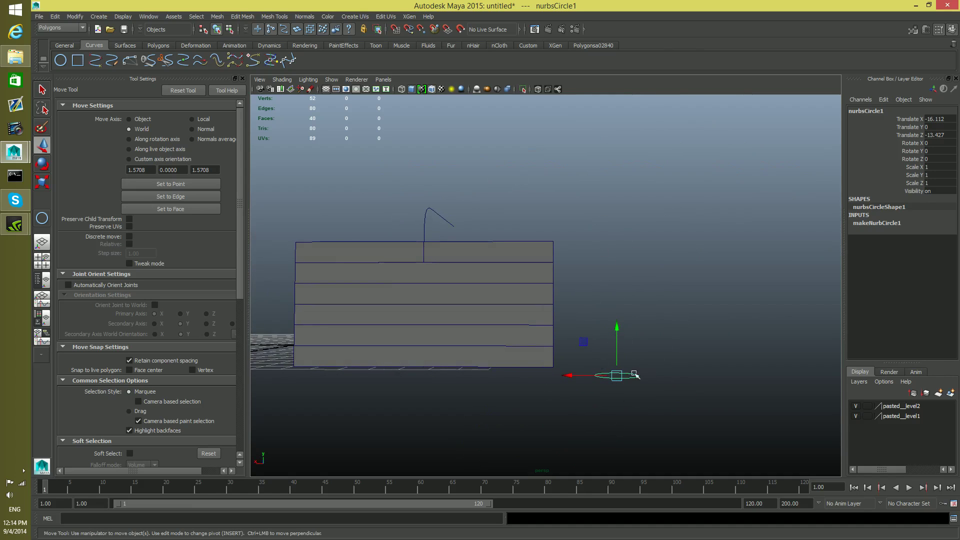
{"action": "left_click_drag", "start_coordinate": [645, 330], "coordinate": [541, 370], "text": "alt"}
{"action": "left_click_drag", "start_coordinate": [555, 405], "coordinate": [574, 380], "text": "alt"}
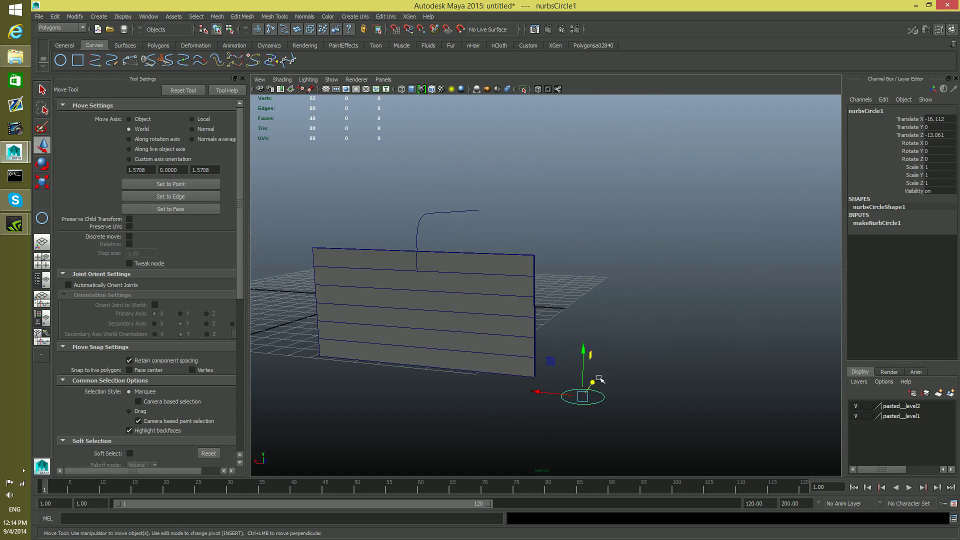
{"action": "middle_click_drag", "start_coordinate": [600, 380], "coordinate": [562, 300], "text": "alt"}
{"action": "mouse_move", "coordinate": [562, 300]}
{"action": "left_mouse_down", "text": "alt"}
{"action": "mouse_move", "coordinate": [543, 306]}
{"action": "mouse_move", "coordinate": [587, 319]}
{"action": "mouse_move", "coordinate": [567, 313]}
{"action": "left_mouse_up", "text": "alt"}
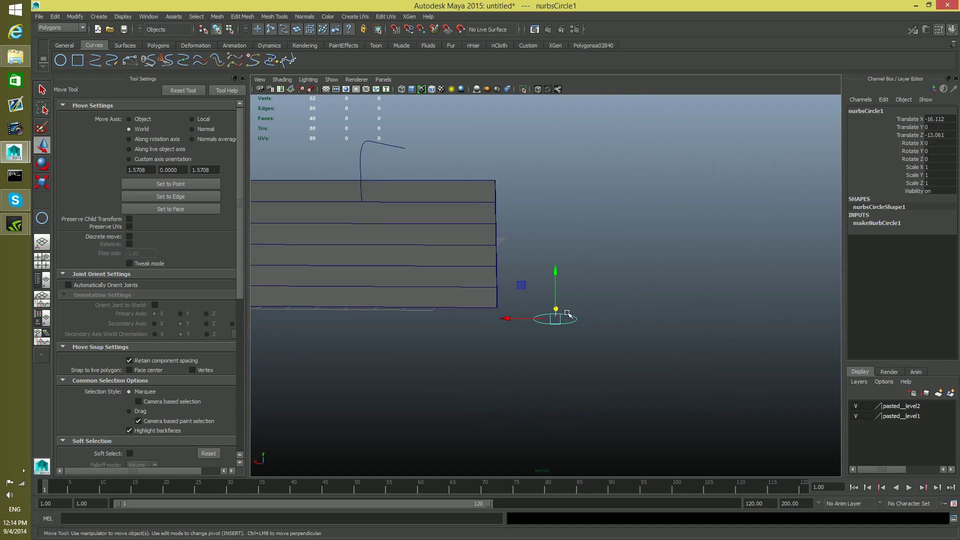
{"action": "middle_click_drag", "start_coordinate": [567, 313], "coordinate": [602, 373], "text": "alt"}
{"action": "left_click_drag", "start_coordinate": [600, 375], "coordinate": [548, 398], "text": "alt"}
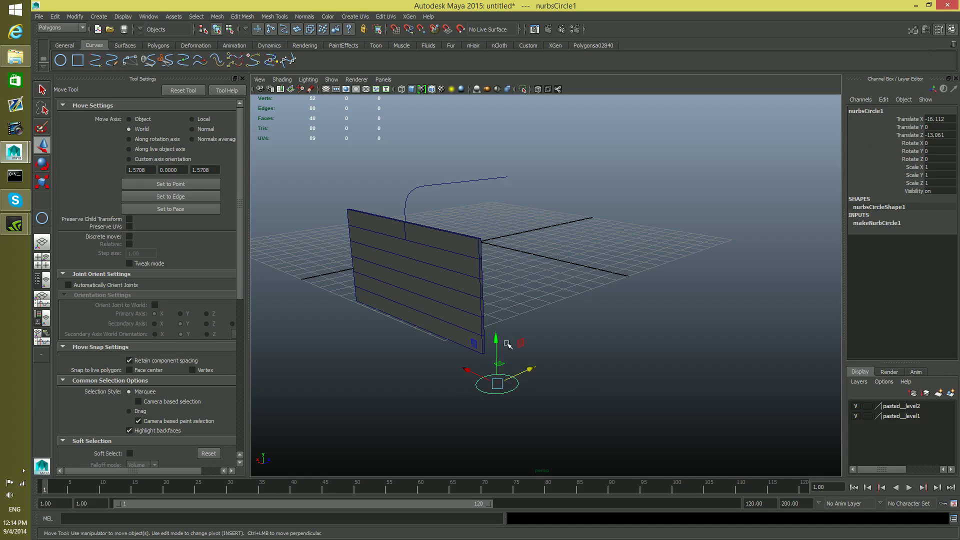
{"action": "mouse_move", "coordinate": [497, 365]}
{"action": "left_mouse_down", "text": "alt"}
{"action": "mouse_move", "coordinate": [493, 375]}
{"action": "mouse_move", "coordinate": [418, 381]}
{"action": "mouse_move", "coordinate": [500, 375]}
{"action": "left_mouse_up", "text": "alt"}
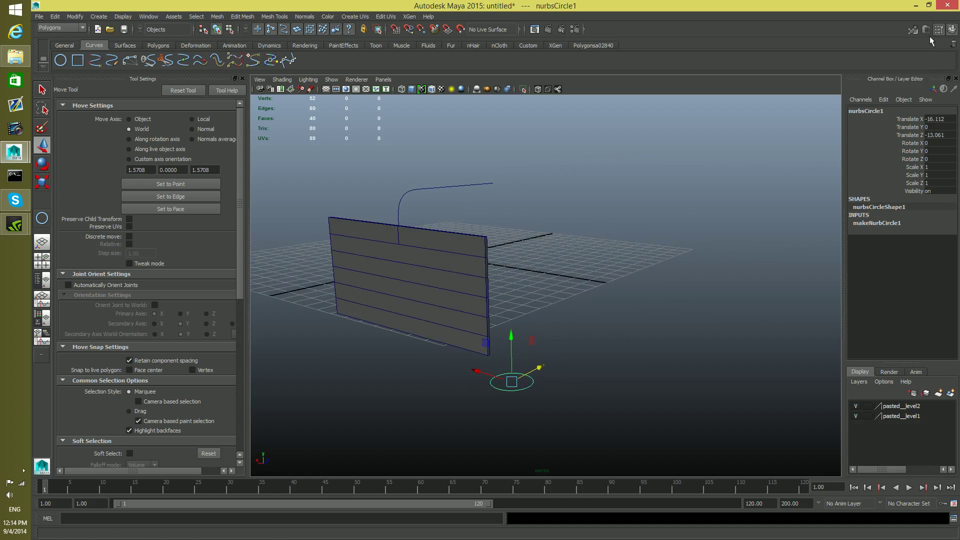
Enable a minimum Translate Y limit of 0.00 for the circle in its transform limit information
{"action": "left_click", "coordinate": [927, 30]}
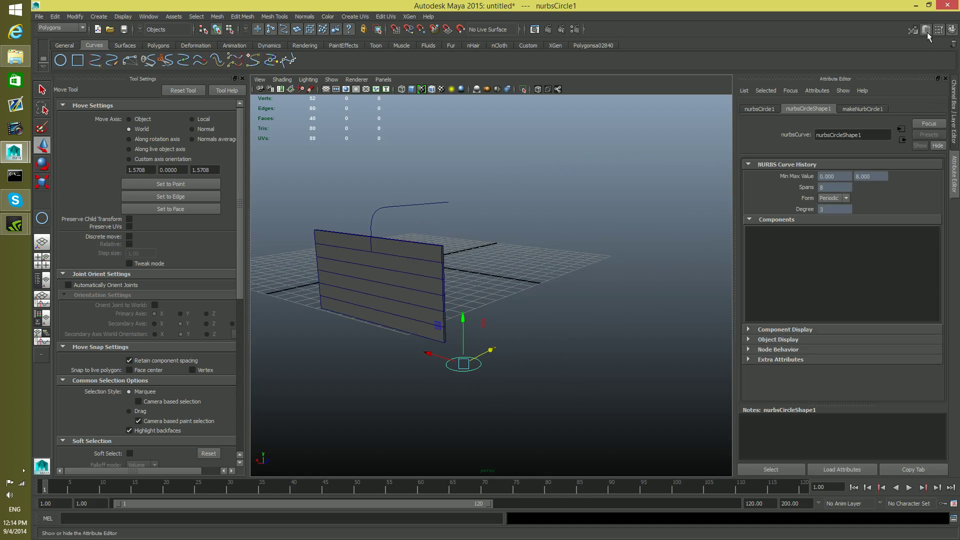
{"action": "left_click", "coordinate": [765, 110]}
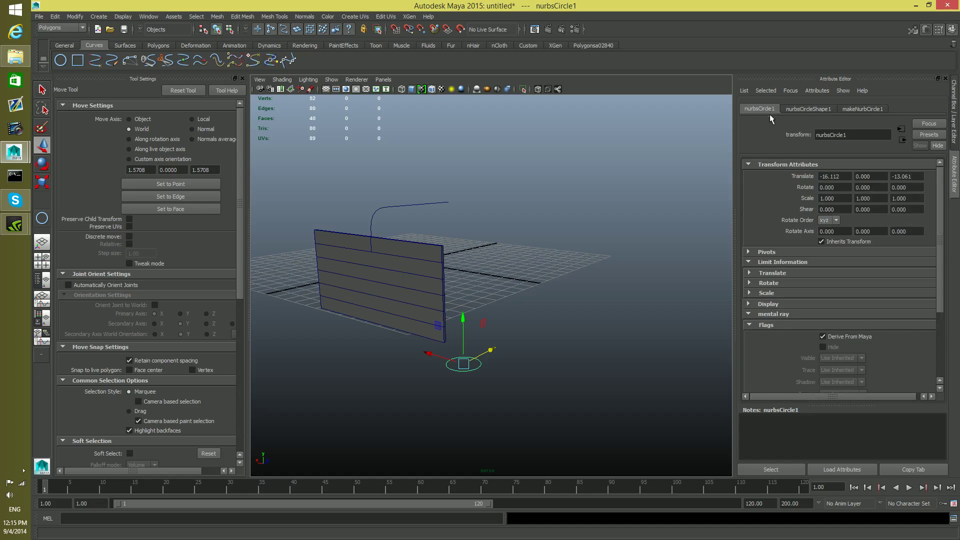
{"action": "left_click", "coordinate": [774, 264]}
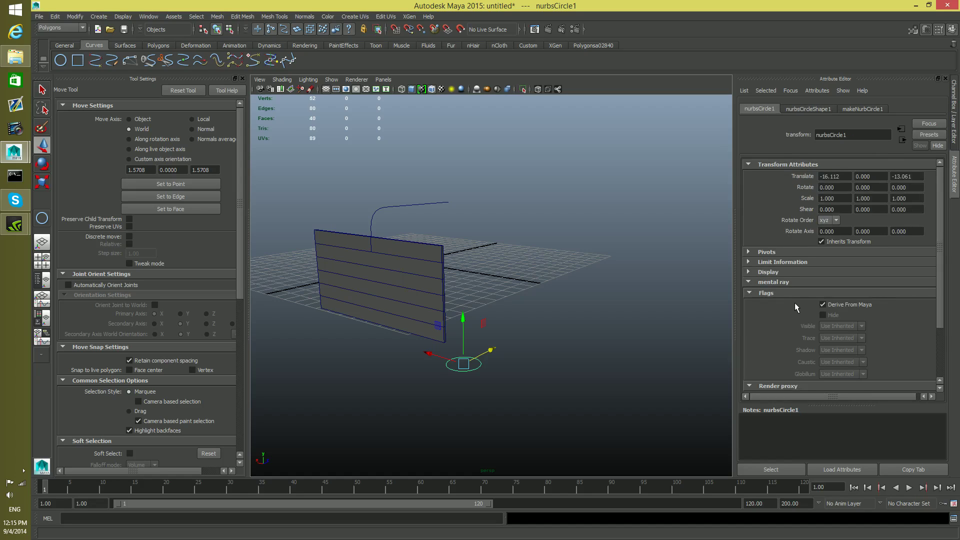
{"action": "scroll", "coordinate": [794, 302], "scroll_direction": "down", "scroll_amount": 1}
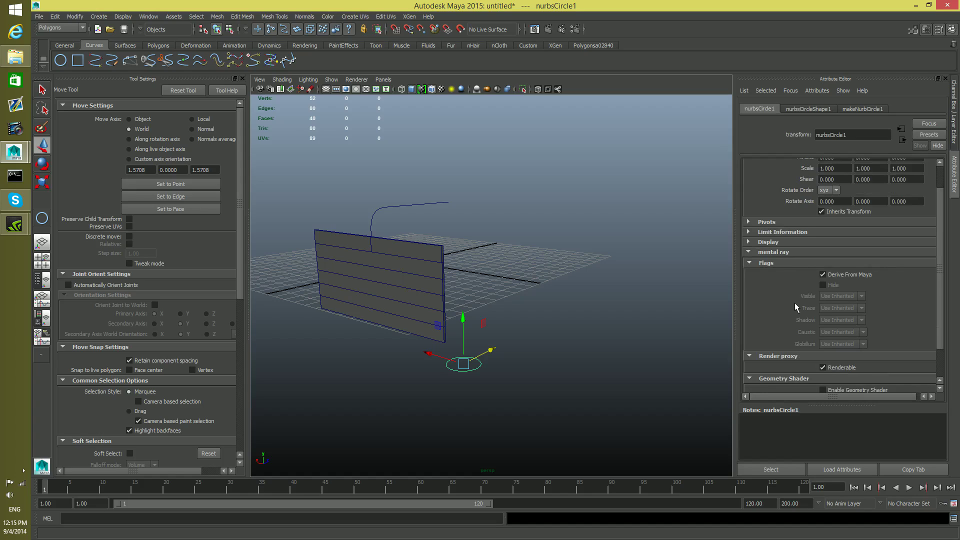
{"action": "left_click", "coordinate": [763, 232]}
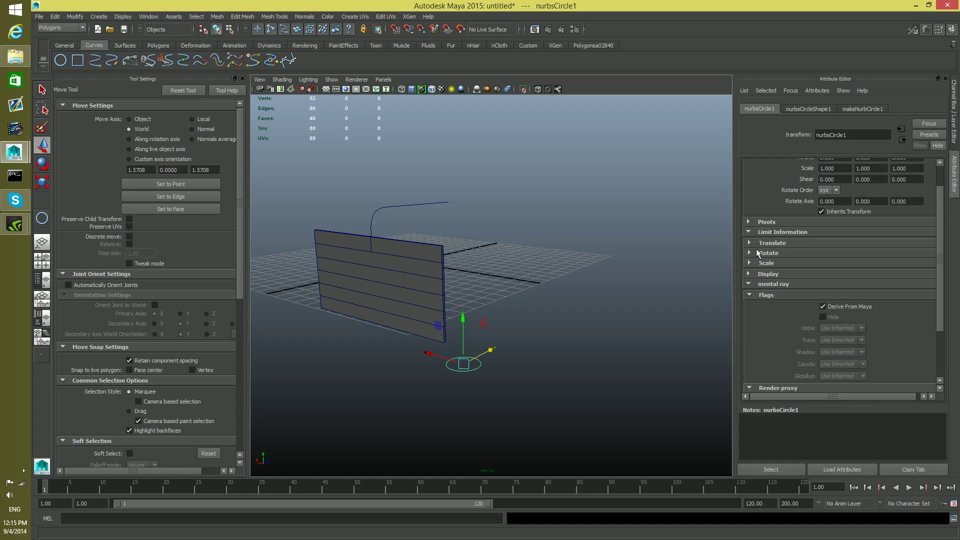
{"action": "left_click", "coordinate": [769, 242]}
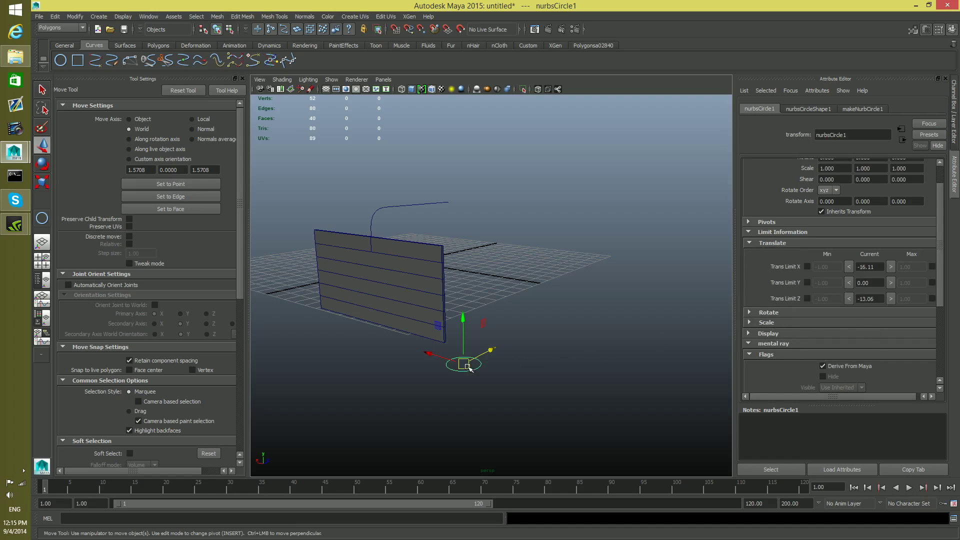
{"action": "middle_click_drag", "start_coordinate": [518, 384], "coordinate": [553, 382], "text": "alt"}
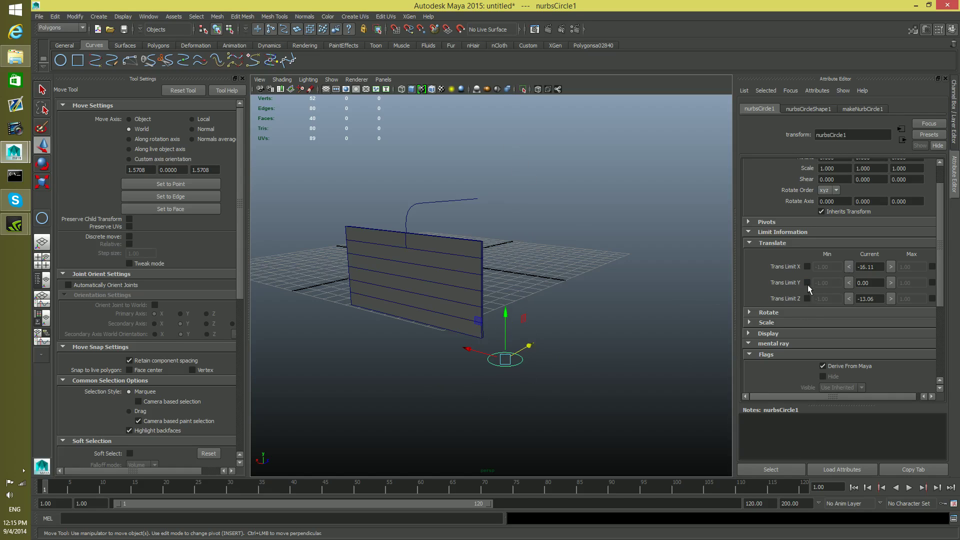
{"action": "left_click", "coordinate": [862, 283]}
{"action": "left_click", "coordinate": [849, 283]}
{"action": "left_click", "coordinate": [808, 282]}
{"action": "left_click", "coordinate": [816, 283]}
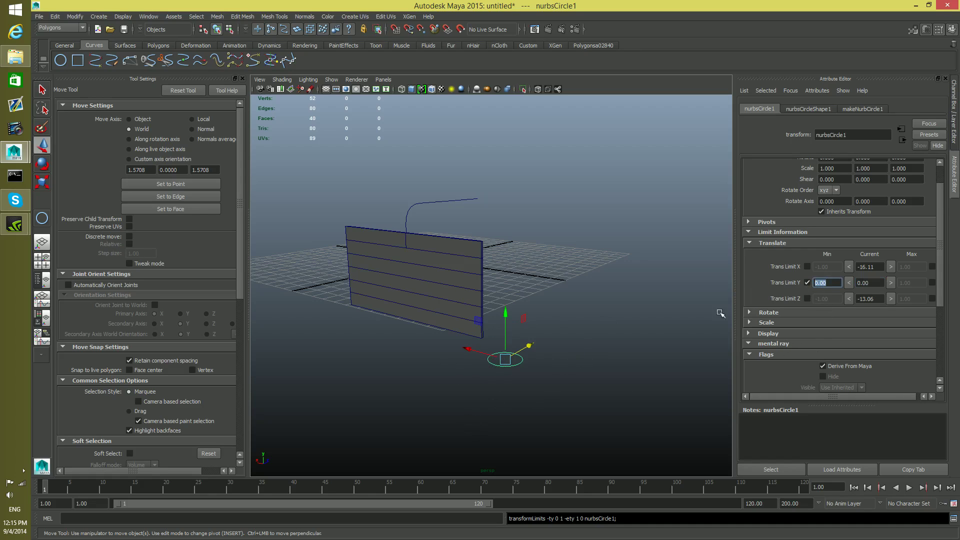
Set the circle's maximum Translate Y limit to 4.27, level with the door's upper edge, and lower the circle back to 0
{"action": "left_click_drag", "start_coordinate": [506, 314], "coordinate": [555, 298]}
{"action": "left_click_drag", "start_coordinate": [547, 204], "coordinate": [547, 200]}
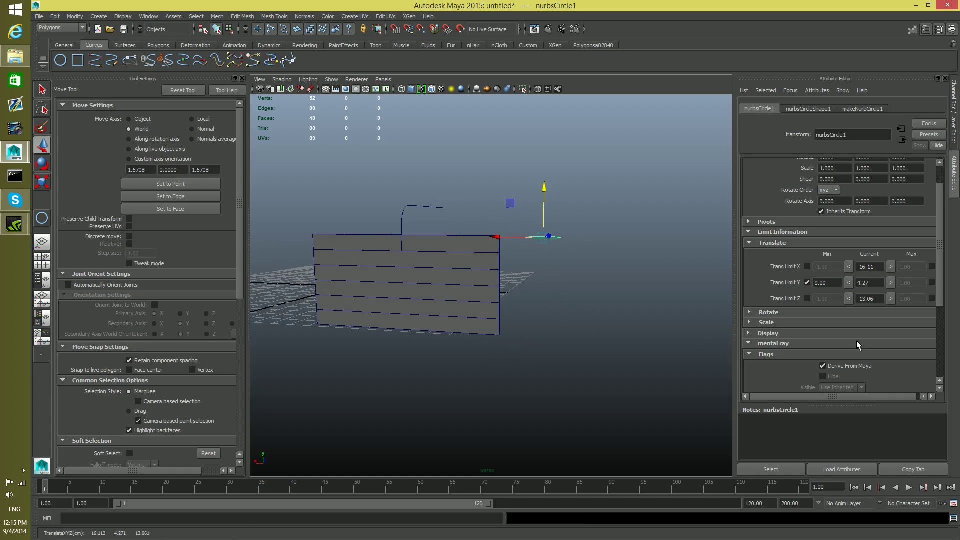
{"action": "left_click_drag", "start_coordinate": [640, 345], "coordinate": [584, 330], "text": "alt"}
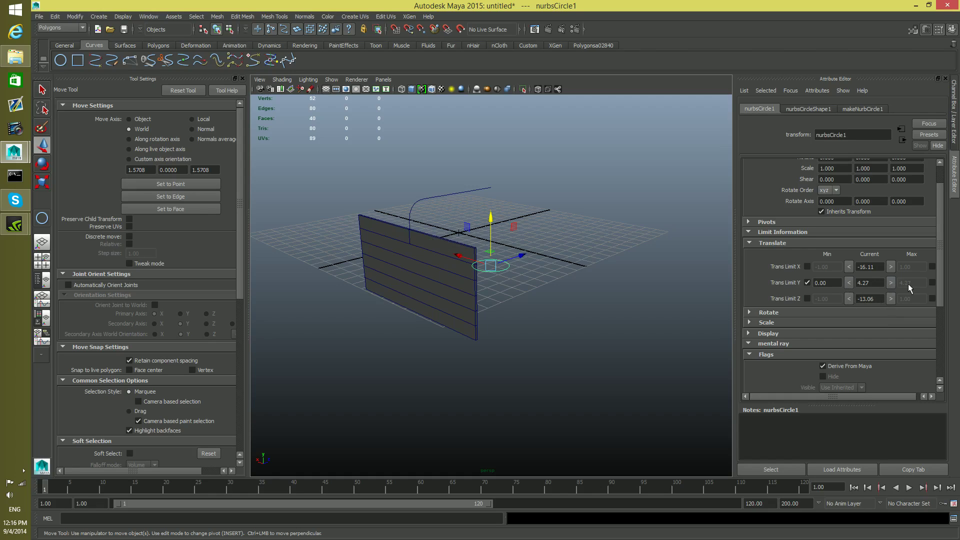
{"action": "left_click", "coordinate": [932, 283]}
{"action": "left_click_drag", "start_coordinate": [491, 216], "coordinate": [630, 421]}
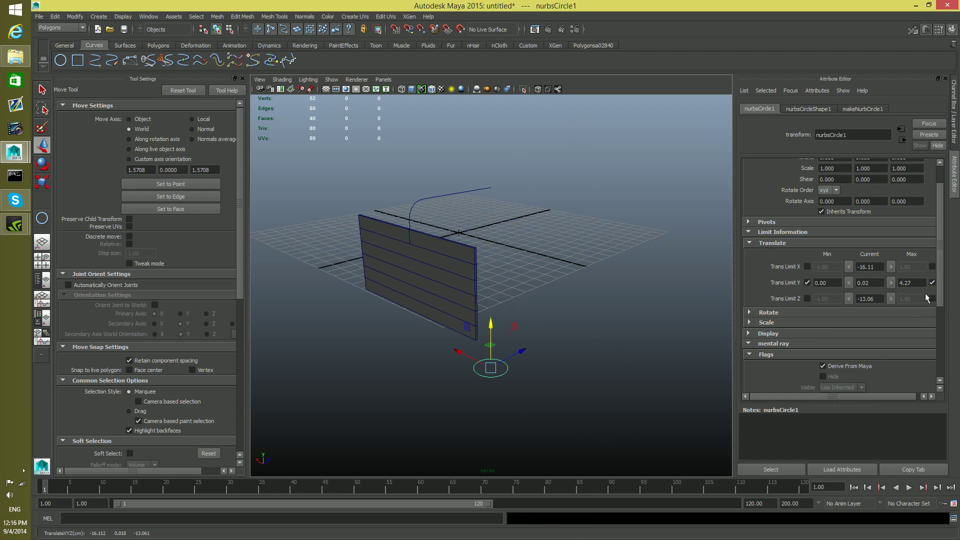
{"action": "left_click_drag", "start_coordinate": [489, 323], "coordinate": [511, 400]}
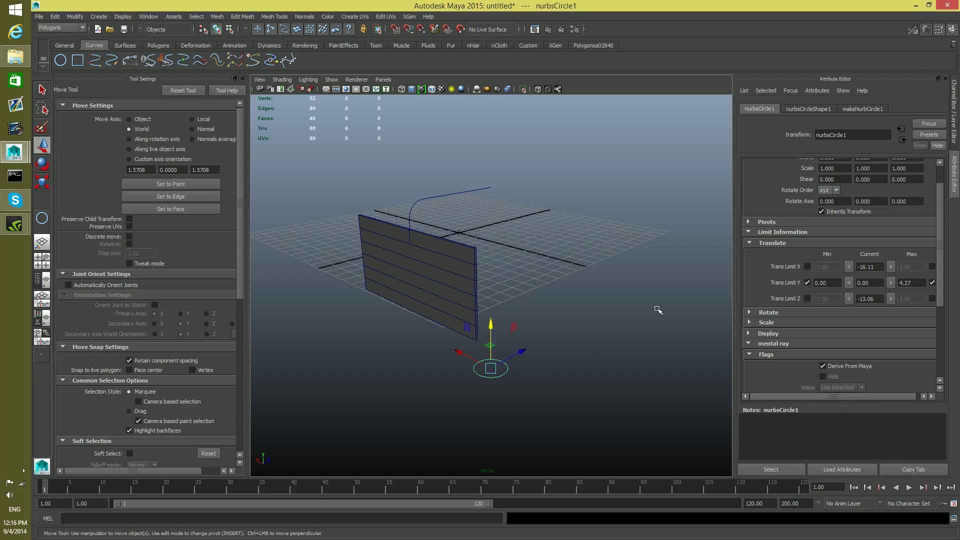
Lock and hide the circle's Translate Z channel and all of its rotate and scale channels
{"action": "left_click", "coordinate": [953, 114]}
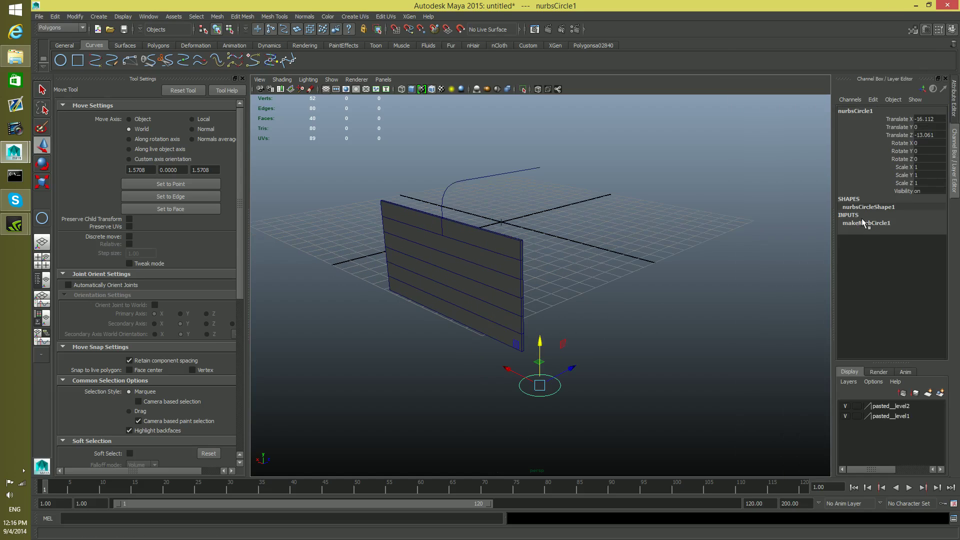
{"action": "left_click", "coordinate": [898, 183]}
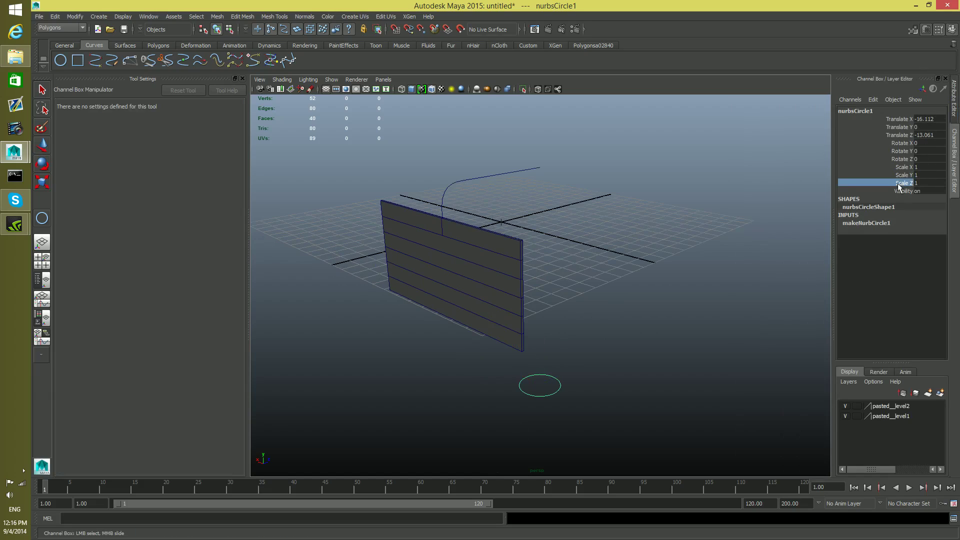
{"action": "left_click_drag", "start_coordinate": [898, 183], "coordinate": [898, 171]}
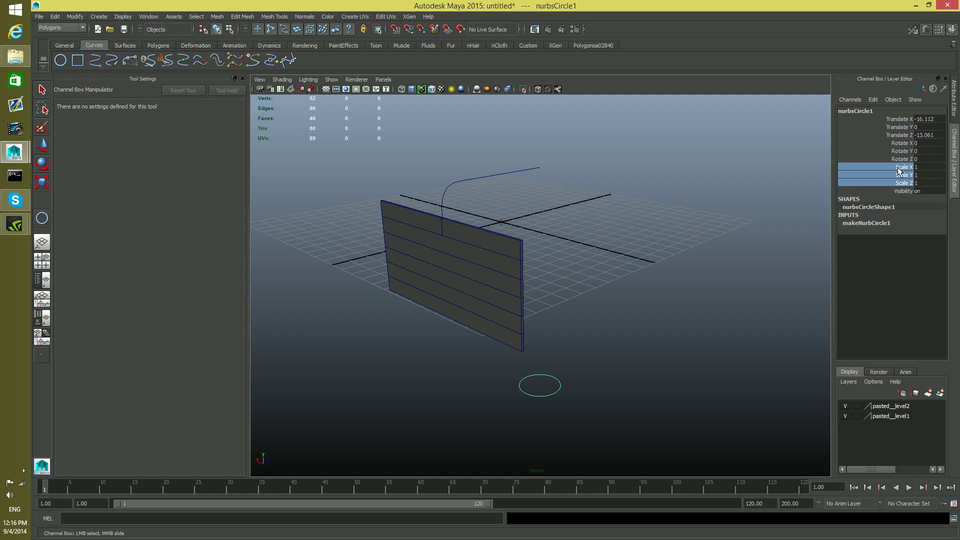
{"action": "left_click_drag", "start_coordinate": [899, 166], "coordinate": [897, 141]}
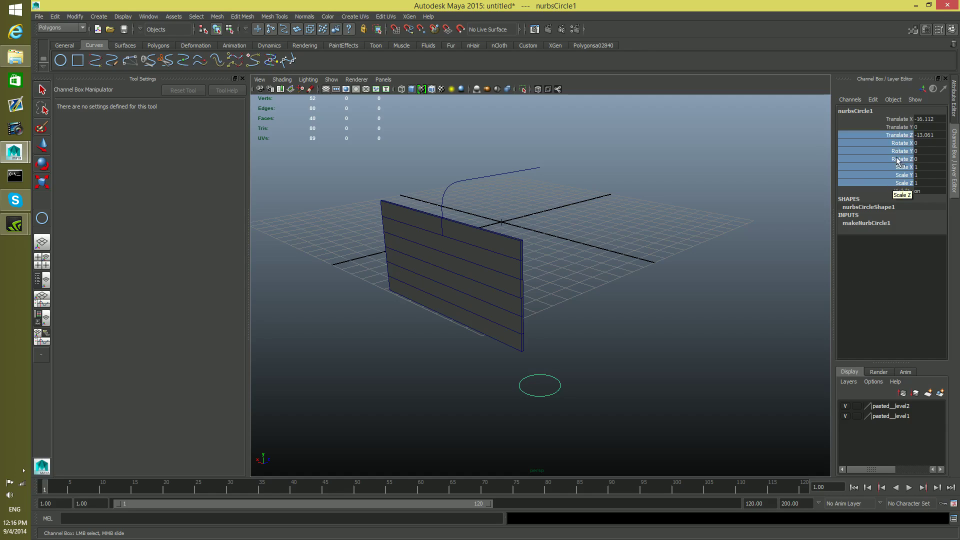
{"action": "left_click_drag", "start_coordinate": [890, 183], "coordinate": [899, 134]}
{"action": "right_click", "coordinate": [894, 150]}
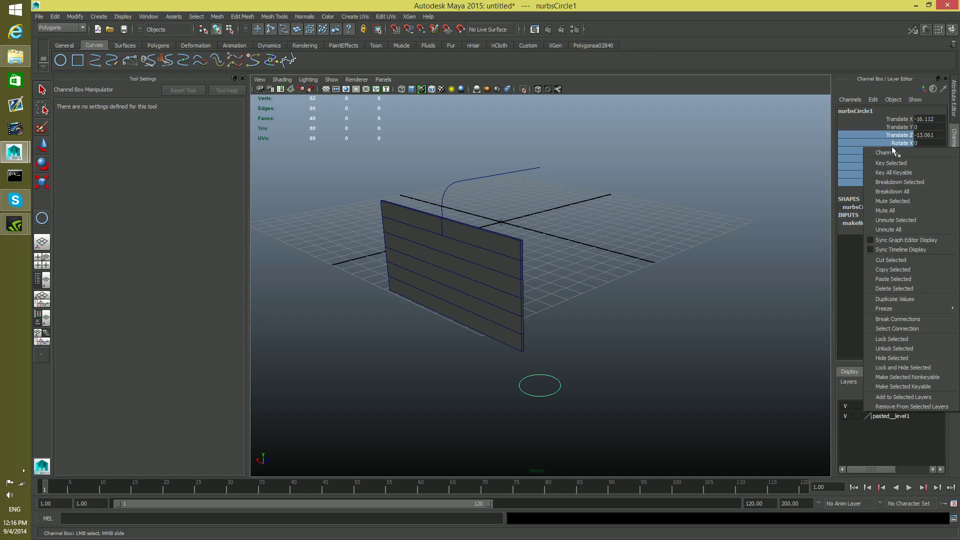
{"action": "left_click", "coordinate": [909, 369]}
{"action": "key", "text": "w"}
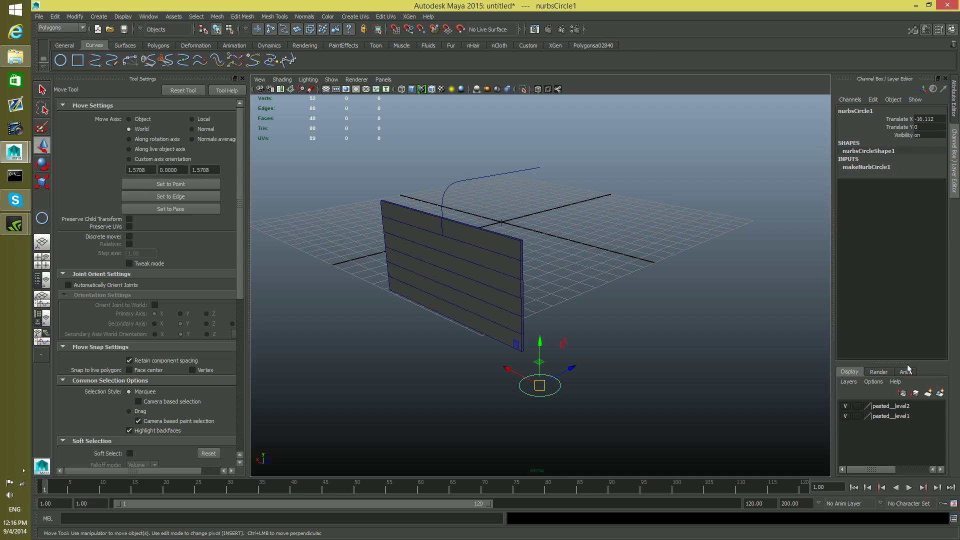
Lock and hide the circle's Translate X channel, leaving only Translate Y and Visibility available
{"action": "left_click", "coordinate": [903, 119]}
{"action": "right_click", "coordinate": [903, 121]}
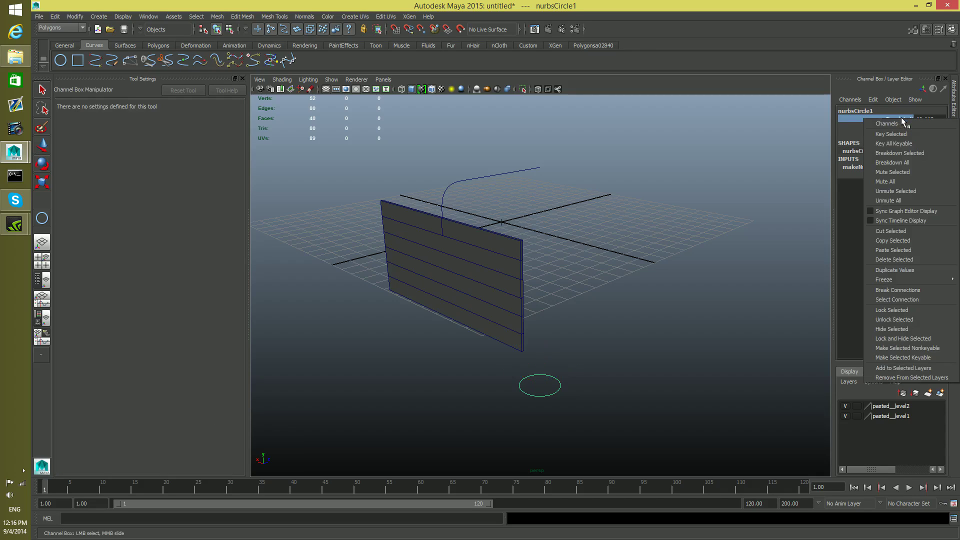
{"action": "left_click", "coordinate": [851, 118]}
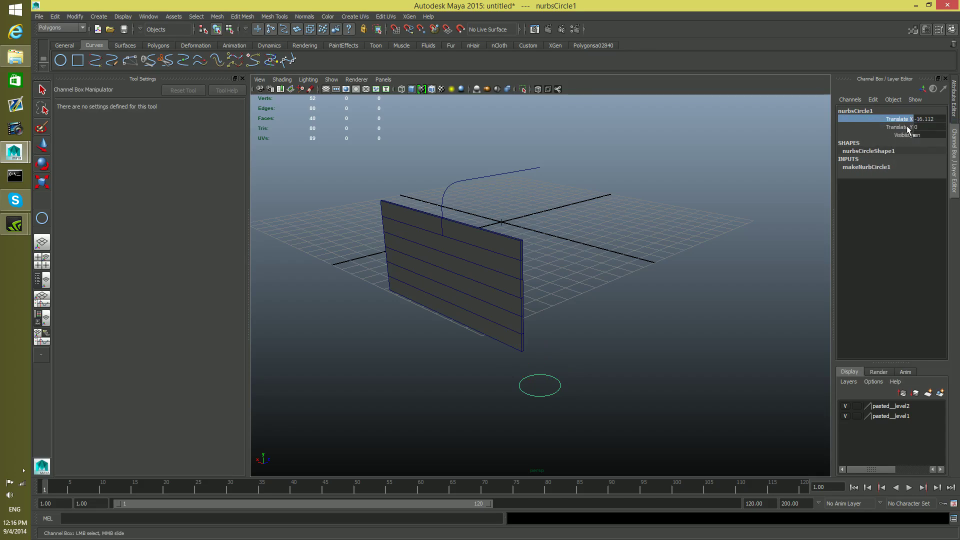
{"action": "right_click", "coordinate": [899, 120]}
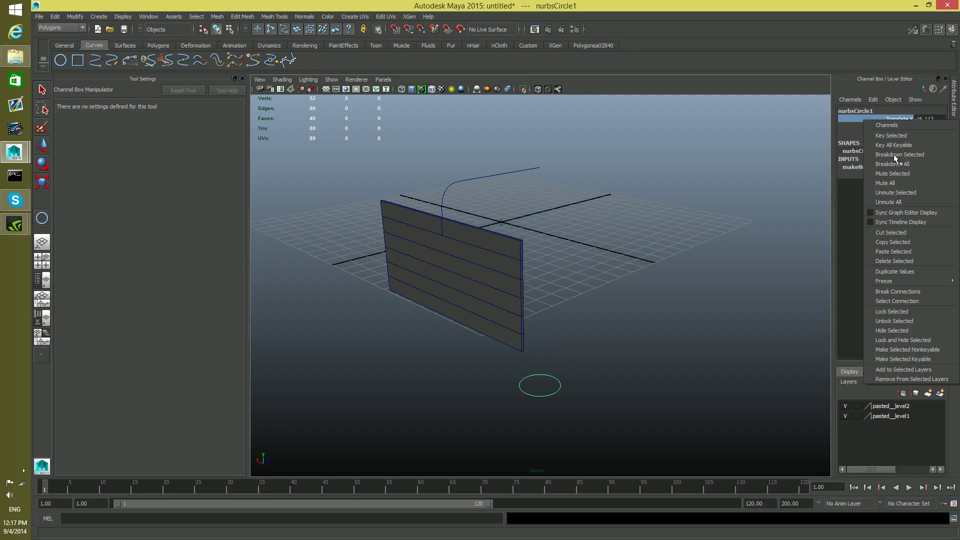
{"action": "left_click", "coordinate": [898, 348]}
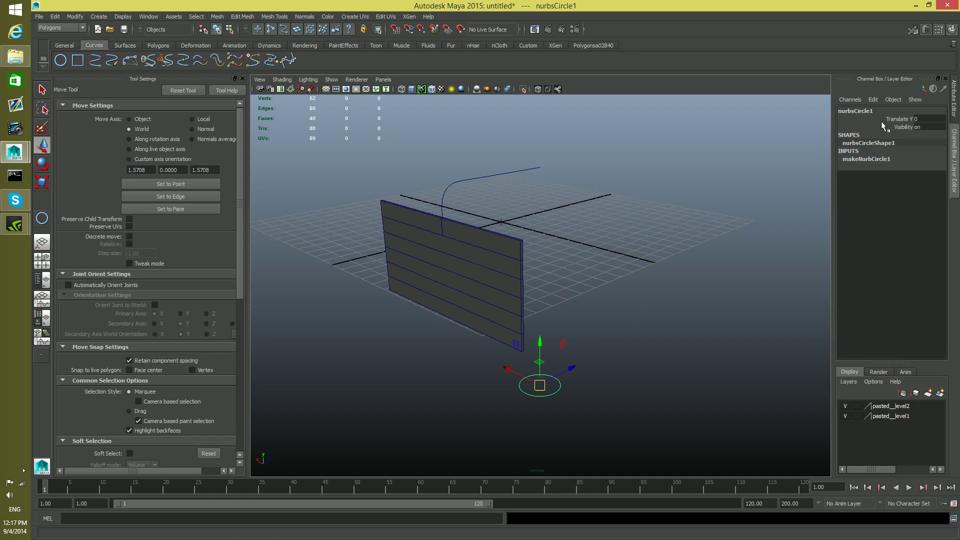
Test the circle's vertical travel by raising it to Translate Y of about 4.18 and returning it to 0
{"action": "left_click_drag", "start_coordinate": [540, 344], "coordinate": [562, 156]}
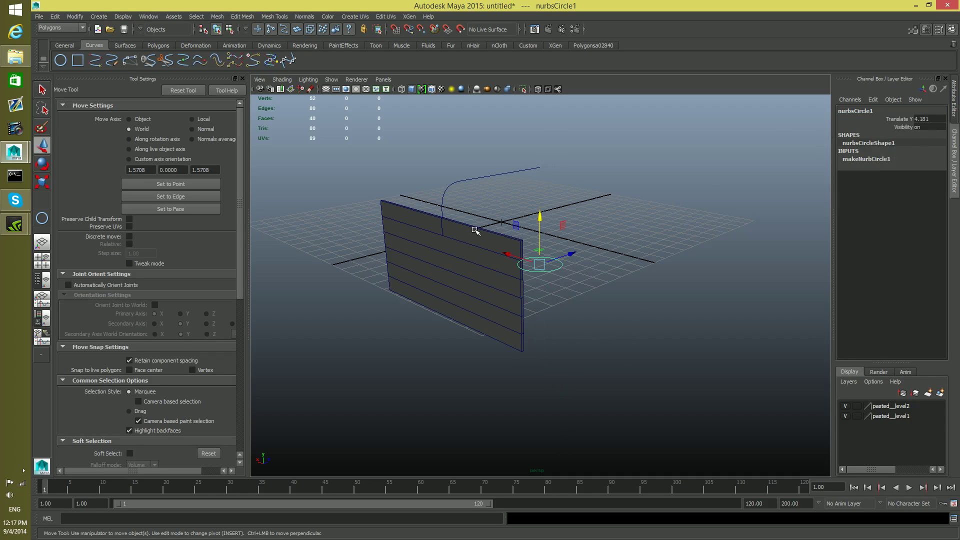
{"action": "left_click_drag", "start_coordinate": [537, 215], "coordinate": [541, 341]}
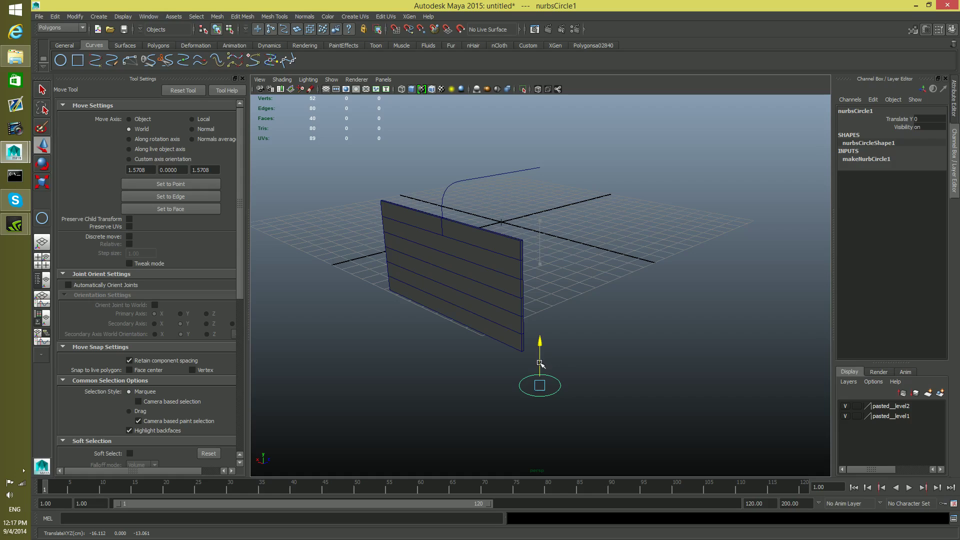
{"action": "double_click", "coordinate": [918, 119]}
{"action": "type", "text": "0"}
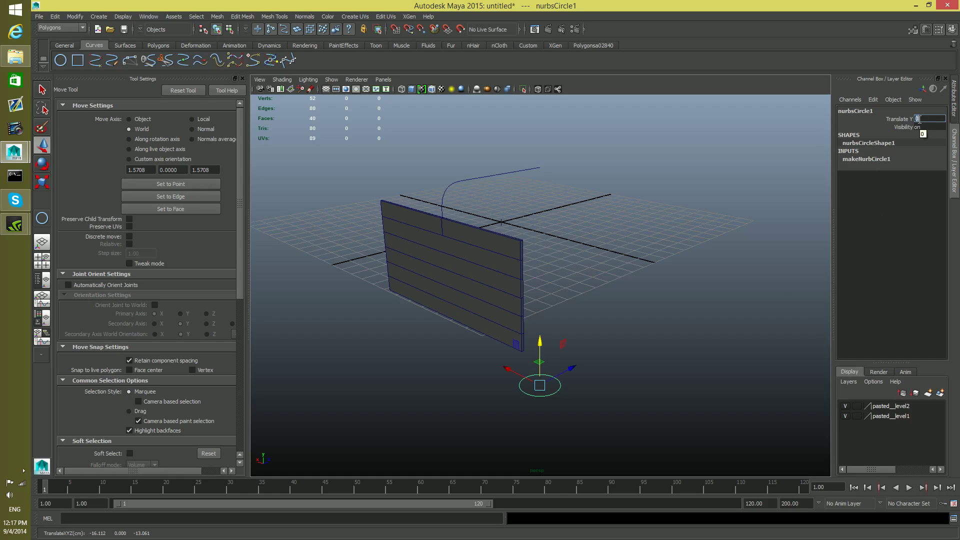
Set the playback range to end at frame 200
{"action": "left_click", "coordinate": [482, 243]}
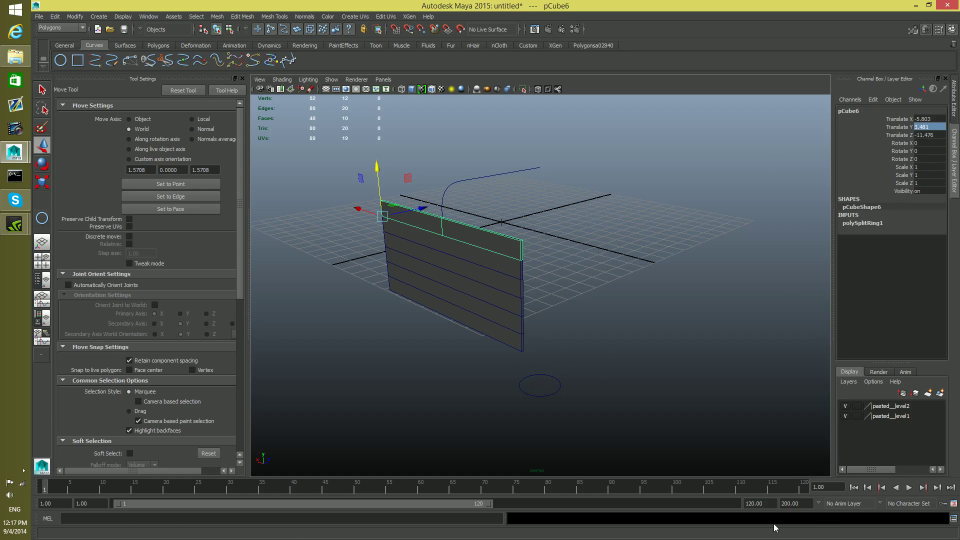
{"action": "left_click_drag", "start_coordinate": [767, 504], "coordinate": [716, 500]}
{"action": "type", "text": "200"}
{"action": "key", "text": "Return"}
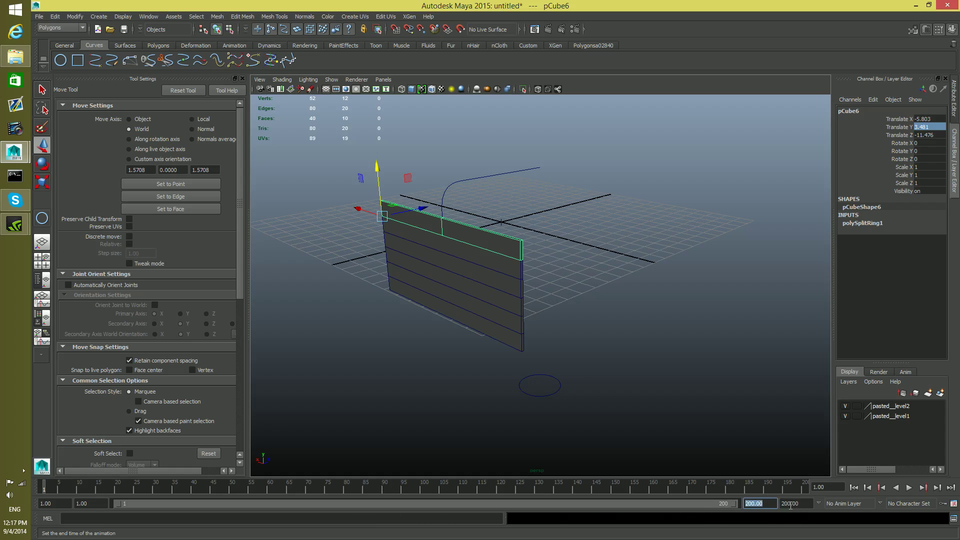
{"action": "left_click_drag", "start_coordinate": [801, 503], "coordinate": [745, 503]}
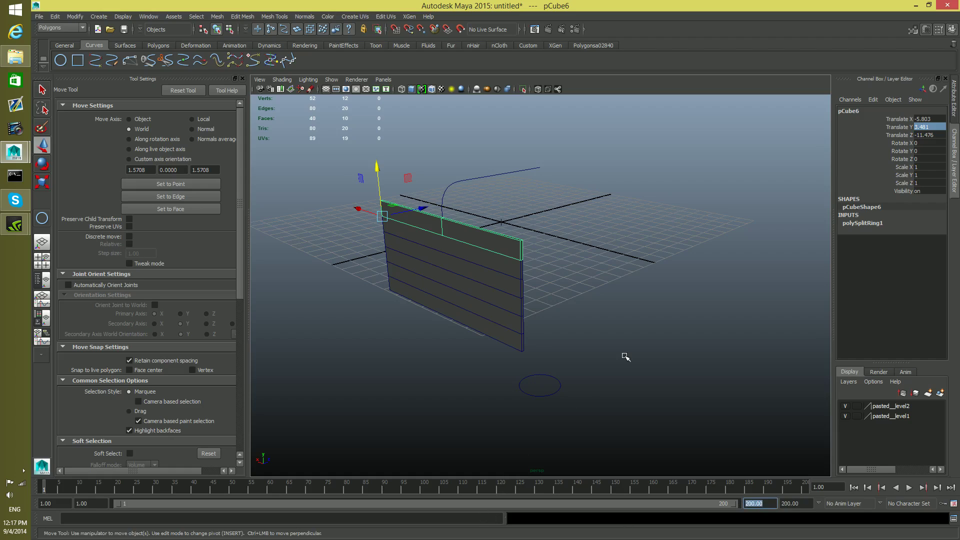
Attach the top door board to the bent guide curve as a motion path, with Time Slider range, Follow on, front axis X and up axis Y
{"action": "left_click", "coordinate": [485, 243]}
{"action": "left_click", "coordinate": [483, 181], "text": "shift"}
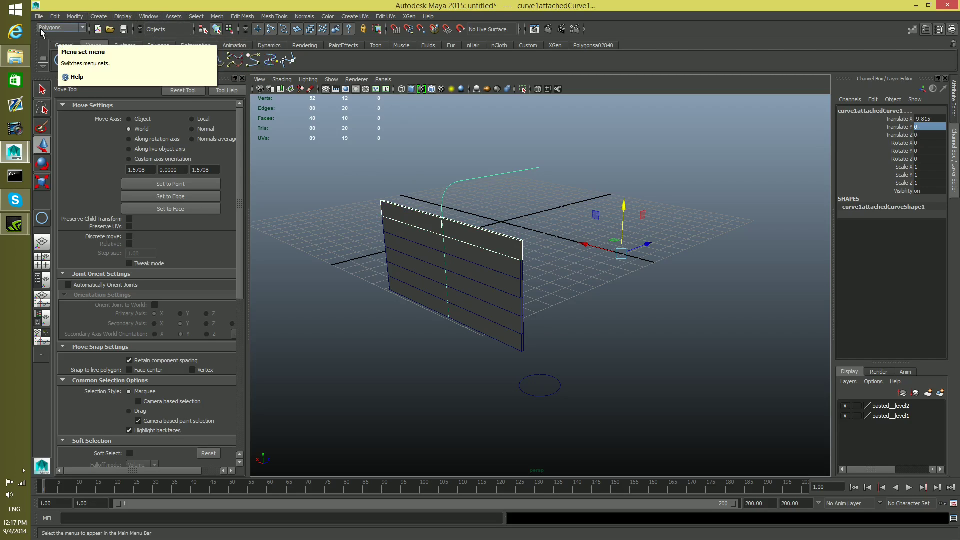
{"action": "left_click", "coordinate": [60, 27]}
{"action": "left_click", "coordinate": [54, 37]}
{"action": "left_click", "coordinate": [199, 17]}
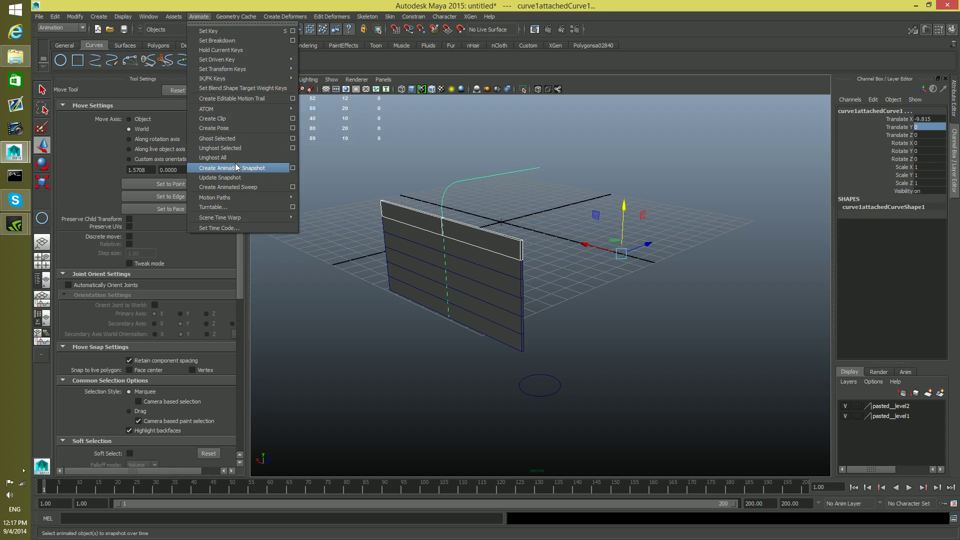
{"action": "mouse_move", "coordinate": [257, 199]}
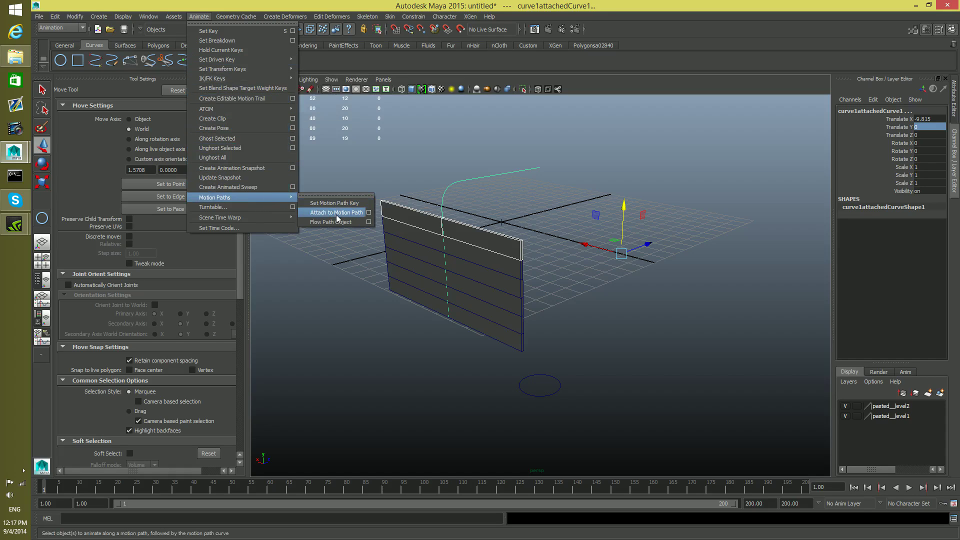
{"action": "left_click", "coordinate": [369, 213]}
{"action": "left_click_drag", "start_coordinate": [218, 98], "coordinate": [183, 57]}
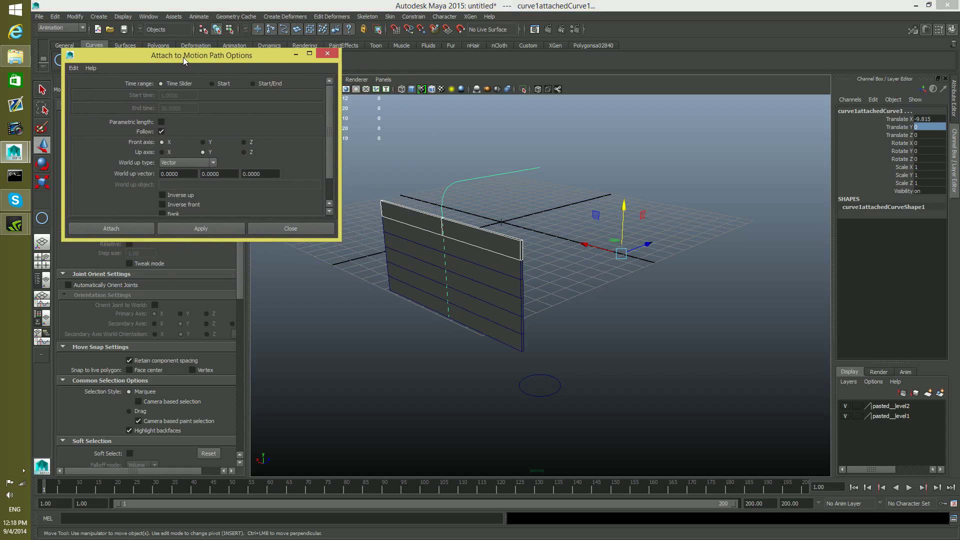
{"action": "left_click", "coordinate": [220, 229]}
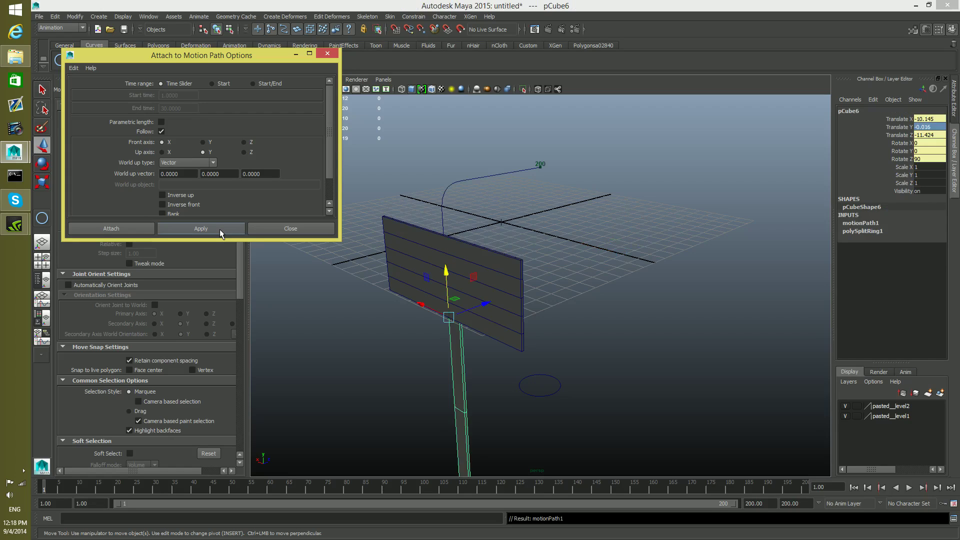
Break the animation connection on the U Value of the top board's motion path
{"action": "left_click", "coordinate": [463, 428]}
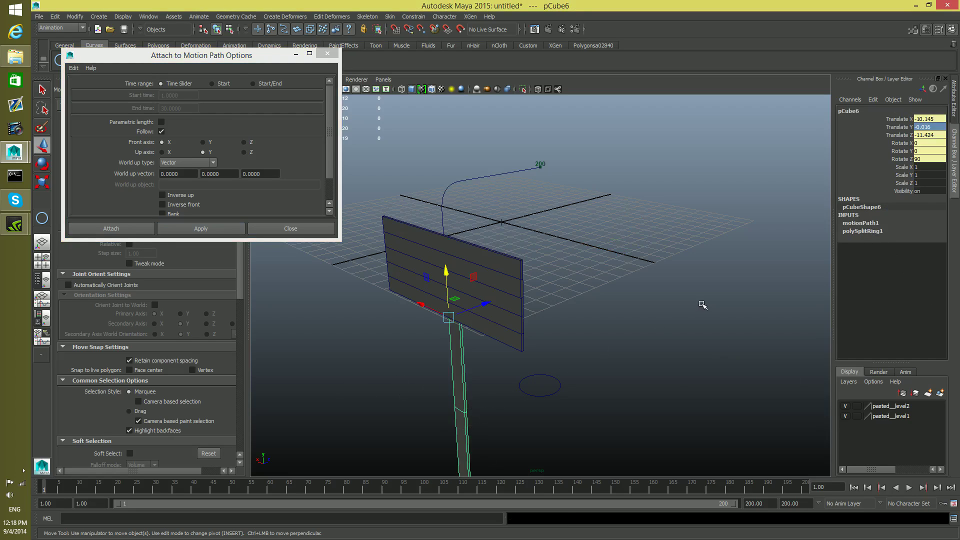
{"action": "left_click", "coordinate": [861, 224]}
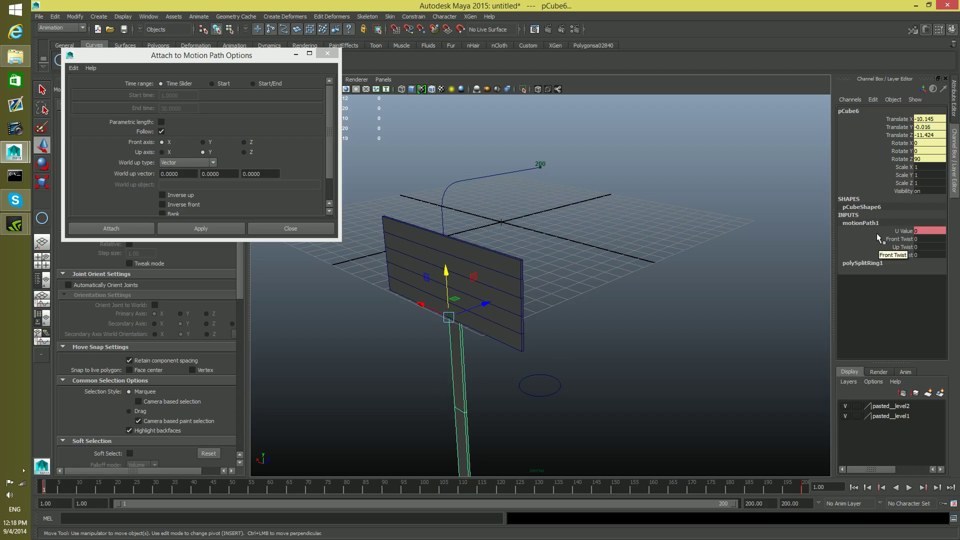
{"action": "left_click", "coordinate": [903, 231]}
{"action": "right_click", "coordinate": [903, 229]}
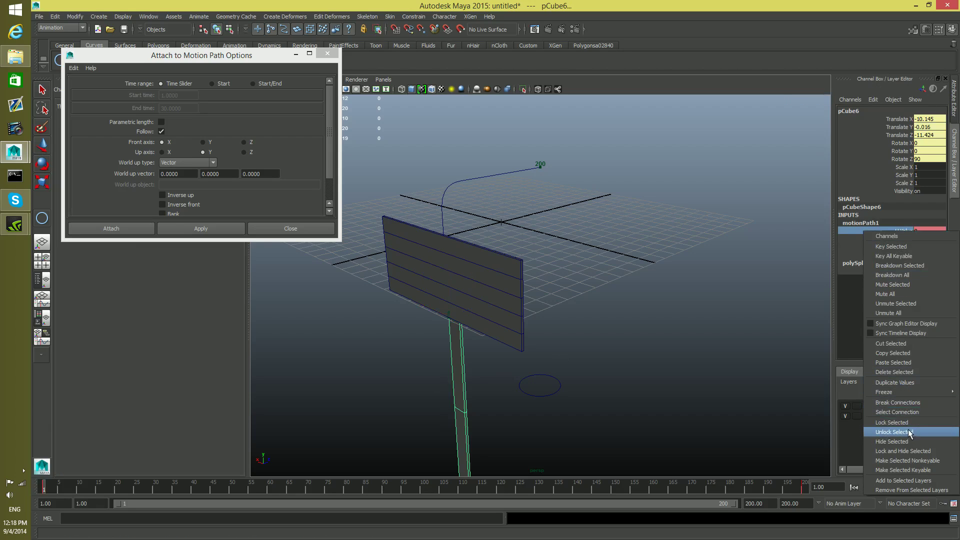
{"action": "left_click", "coordinate": [921, 401]}
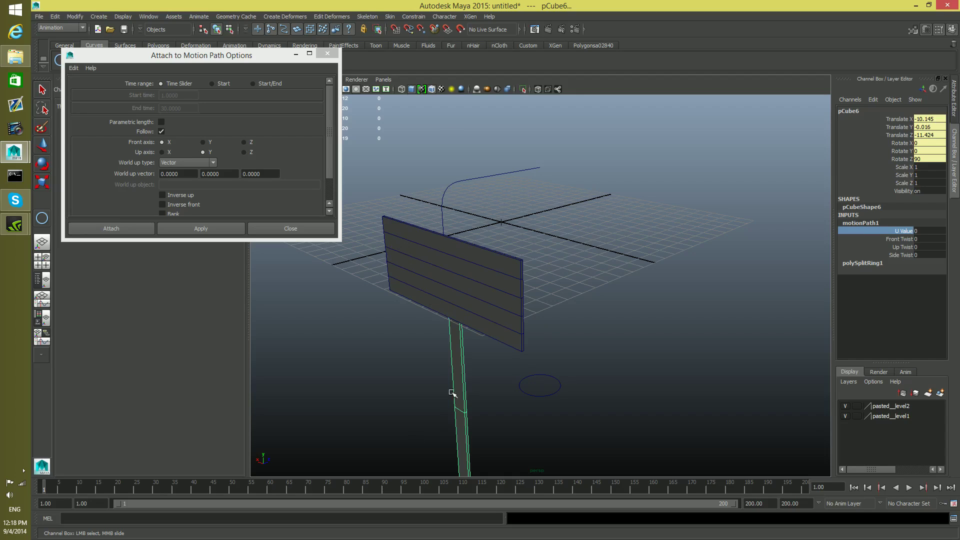
Try a Front Twist of 90 on the top board's motion path, and undo it
{"action": "scroll", "coordinate": [457, 377], "scroll_direction": "down", "scroll_amount": 1}
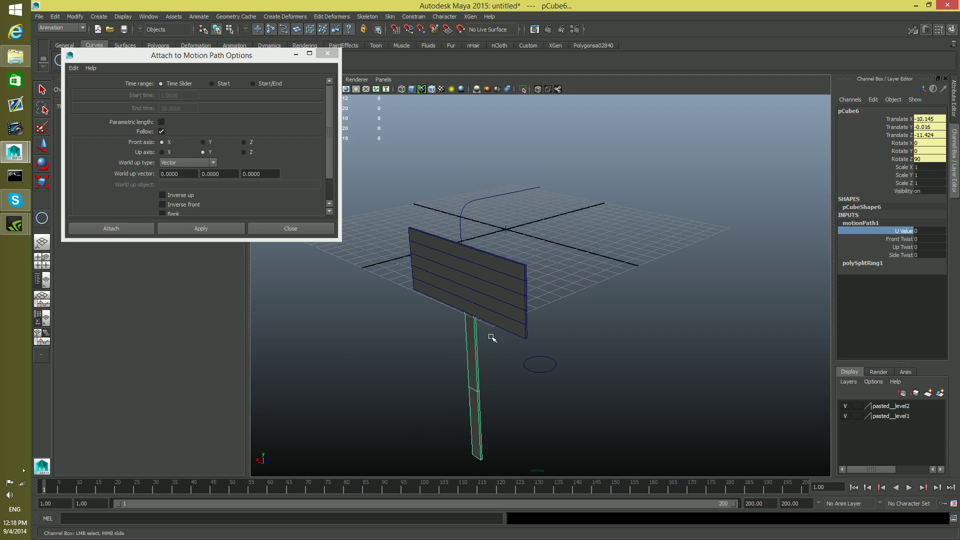
{"action": "left_click", "coordinate": [902, 239]}
{"action": "left_click", "coordinate": [933, 238]}
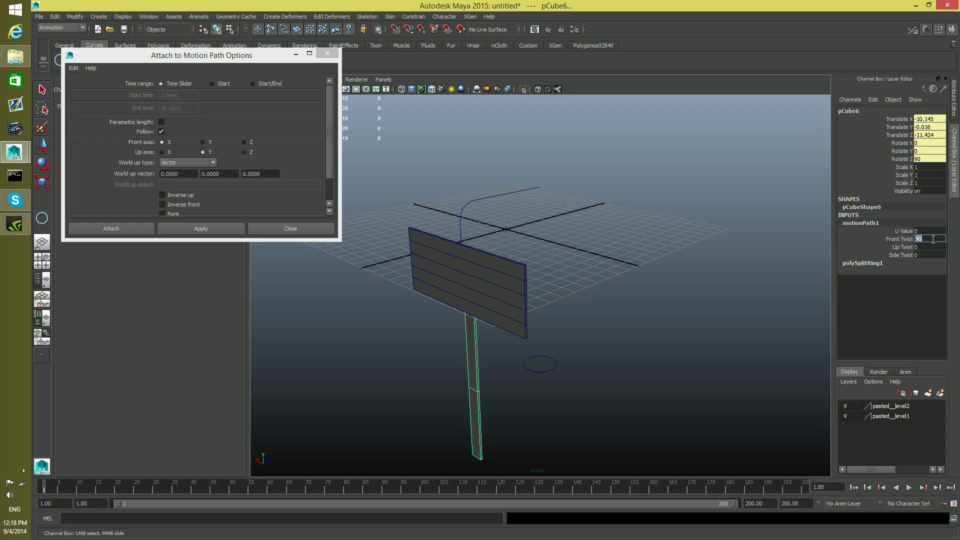
{"action": "key", "text": "Return"}
{"action": "key", "text": "ctrl+z"}
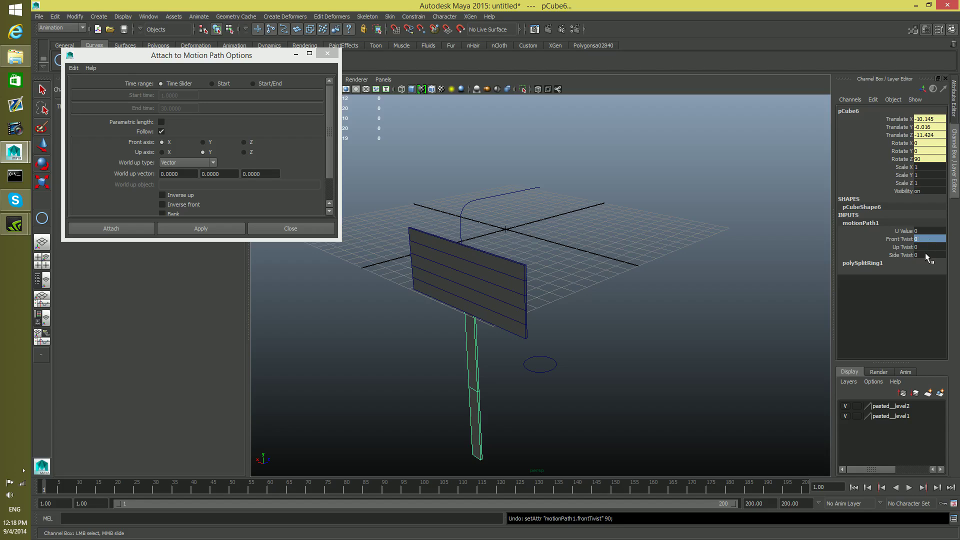
Try new twist values on the panel's motion path, including Side Twist, and undo each trial
{"action": "key", "text": "Return"}
{"action": "key", "text": "ctrl+z"}
{"action": "key", "text": "Return"}
{"action": "key", "text": "ctrl+z"}
Undo the broken U Value connection and the top panel's attachment to the motion path
{"action": "key", "text": "ctrl+z"}
{"action": "key", "text": "w"}
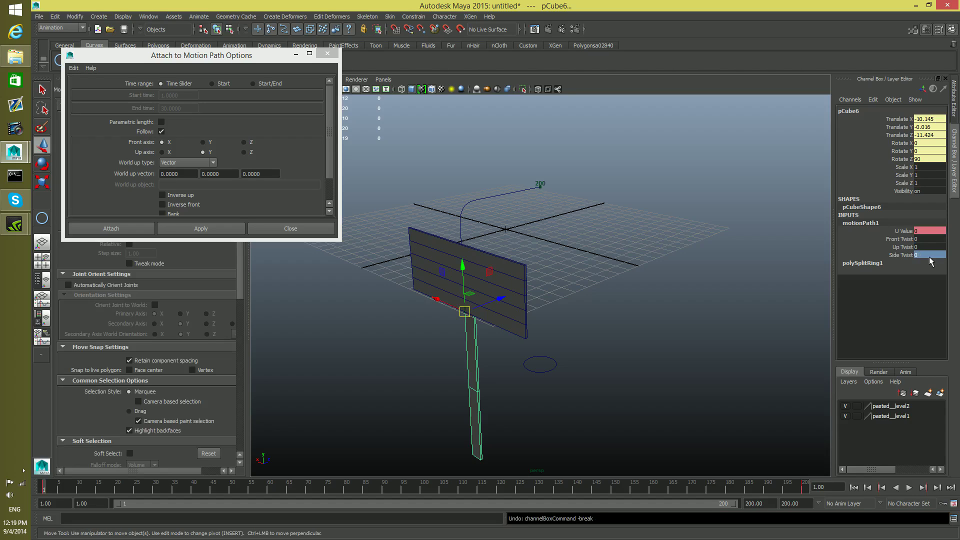
{"action": "key", "text": "ctrl+z"}
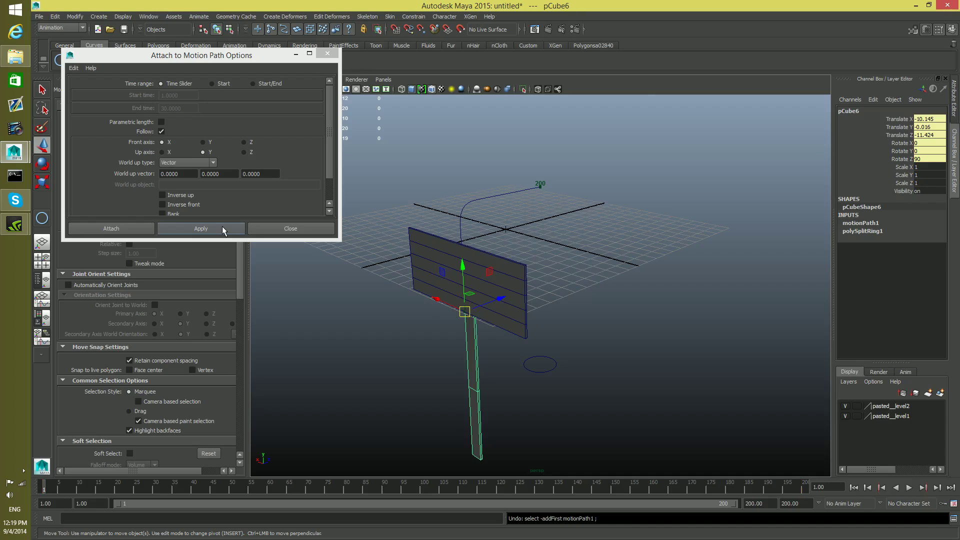
{"action": "key", "text": "ctrl+z"}
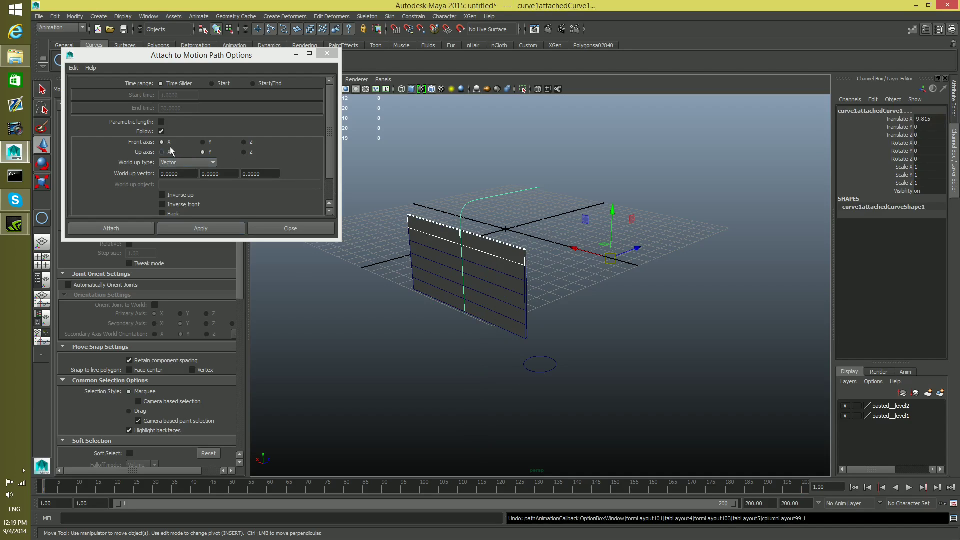
Set the motion path Front axis to Z, try attaching the top panel to the curve, and undo the attachment
{"action": "mouse_move", "coordinate": [420, 348]}
{"action": "left_mouse_down", "text": "alt"}
{"action": "mouse_move", "coordinate": [520, 337]}
{"action": "mouse_move", "coordinate": [586, 346]}
{"action": "mouse_move", "coordinate": [613, 335]}
{"action": "mouse_move", "coordinate": [538, 352]}
{"action": "mouse_move", "coordinate": [575, 343]}
{"action": "mouse_move", "coordinate": [435, 346]}
{"action": "left_mouse_up", "text": "alt"}
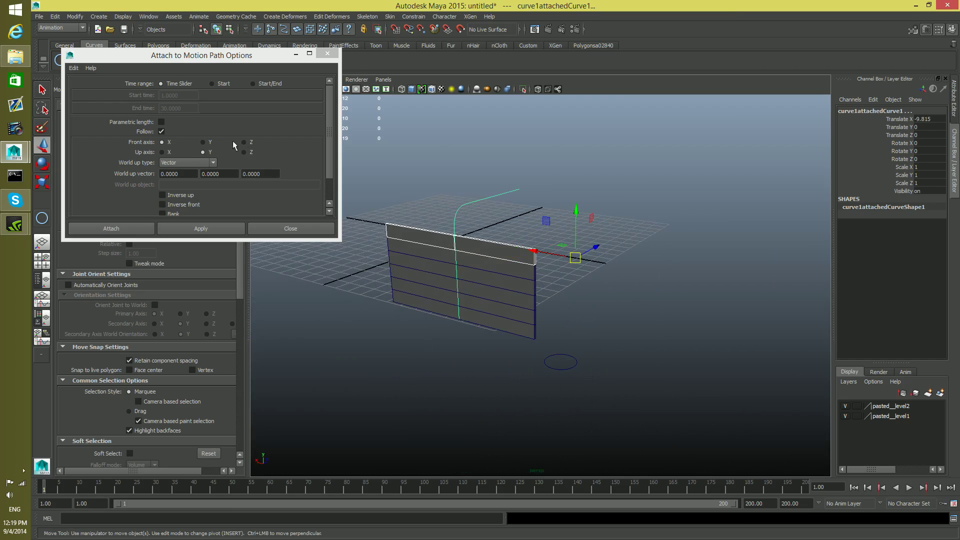
{"action": "left_click", "coordinate": [244, 143]}
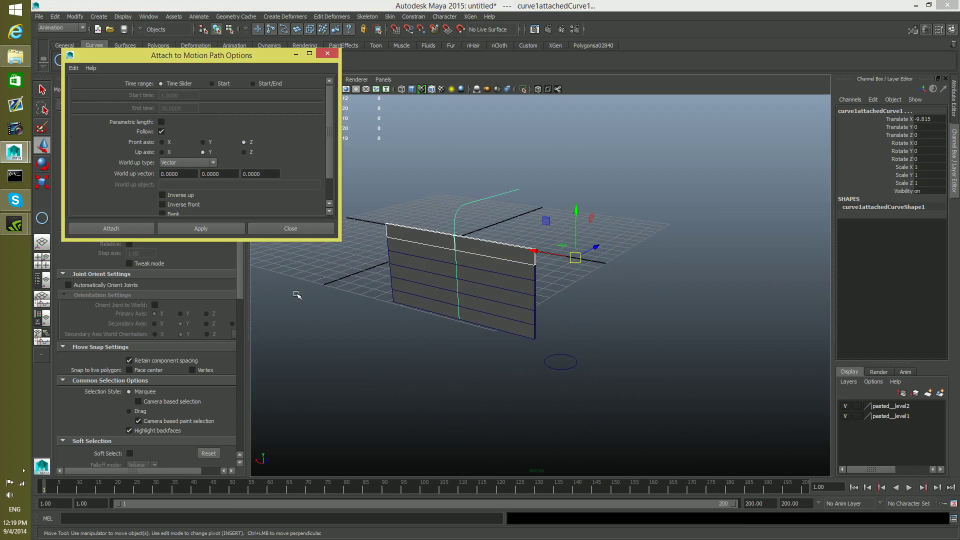
{"action": "left_click", "coordinate": [195, 230]}
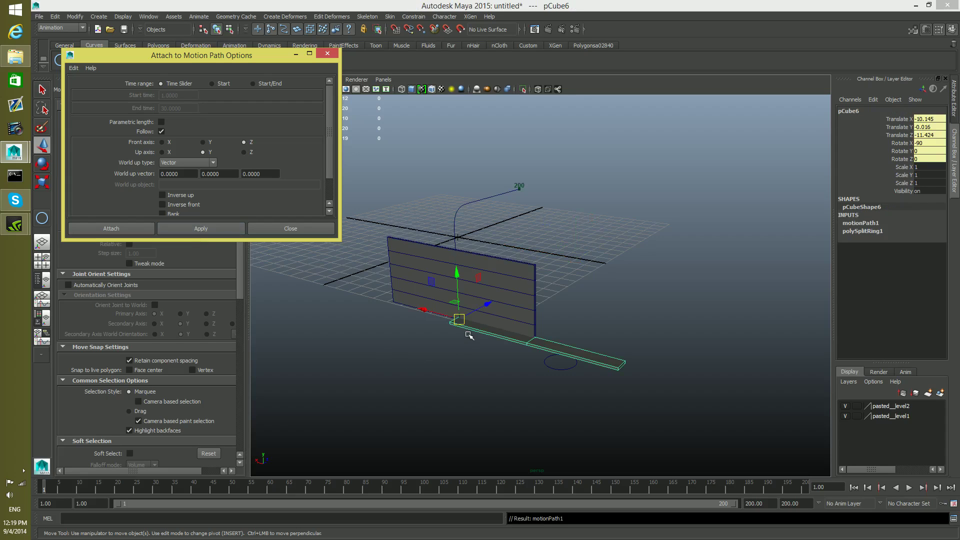
{"action": "left_click_drag", "start_coordinate": [492, 371], "coordinate": [528, 397], "text": "alt"}
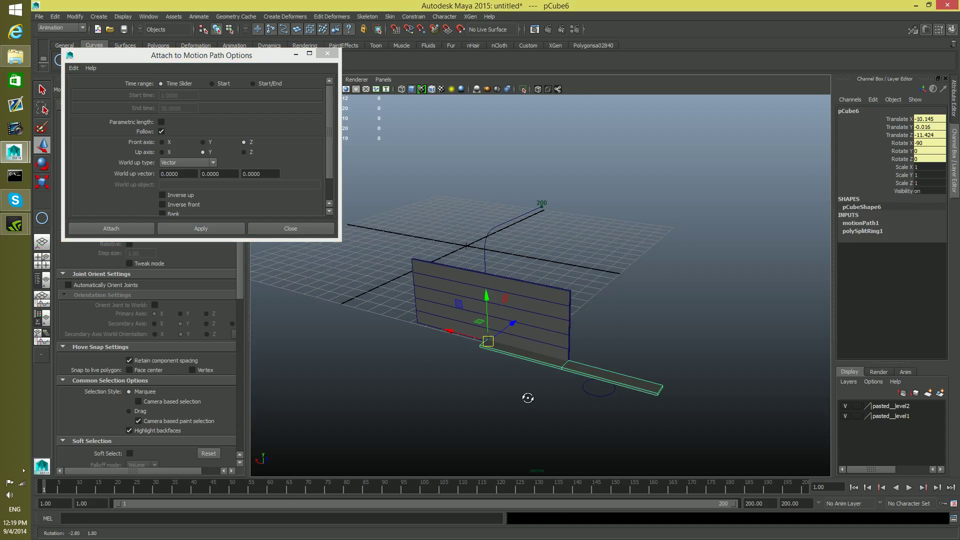
{"action": "key", "text": "ctrl+z"}
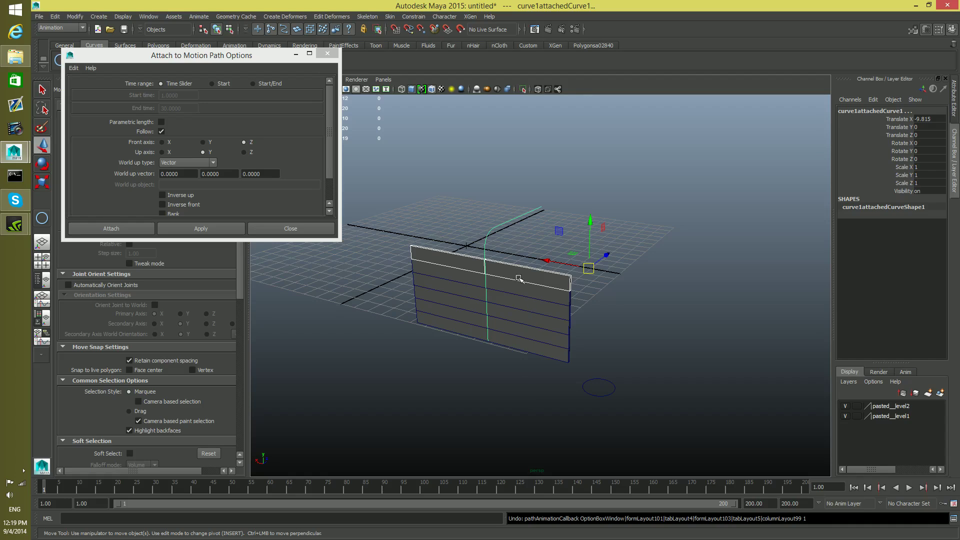
Center the pivots of the top panel and the panel directly below it, one after the other
{"action": "left_click_drag", "start_coordinate": [510, 273], "coordinate": [527, 390]}
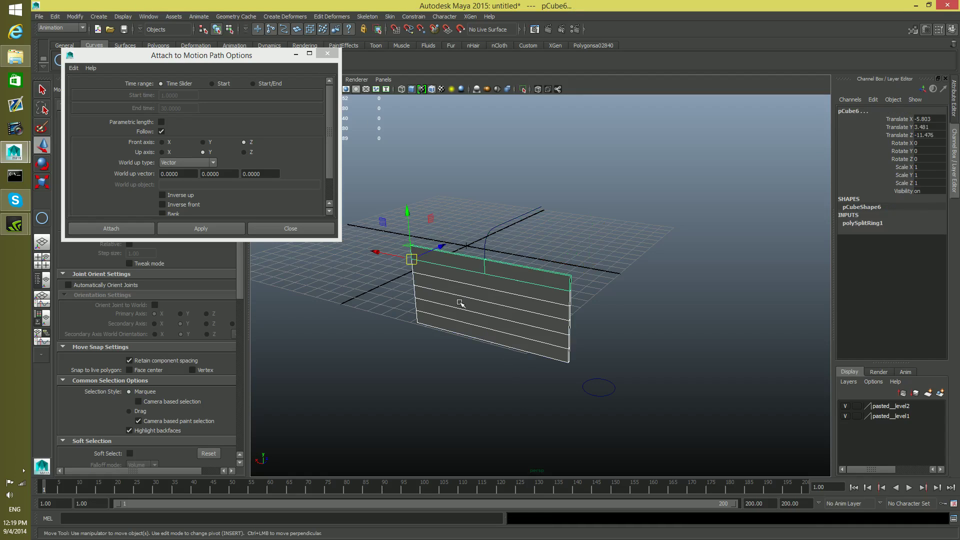
{"action": "left_click", "coordinate": [502, 275]}
{"action": "left_click", "coordinate": [75, 16]}
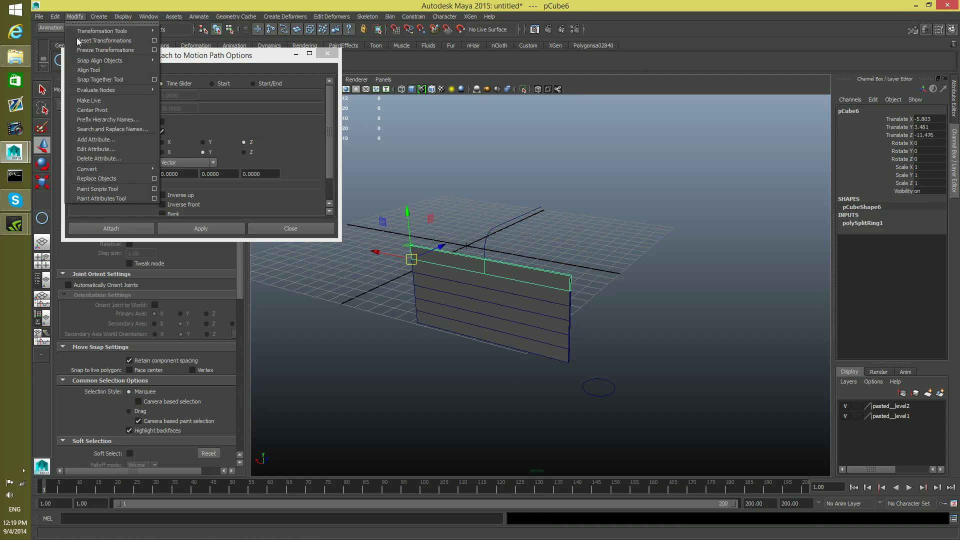
{"action": "left_click", "coordinate": [95, 118]}
{"action": "left_click", "coordinate": [494, 293]}
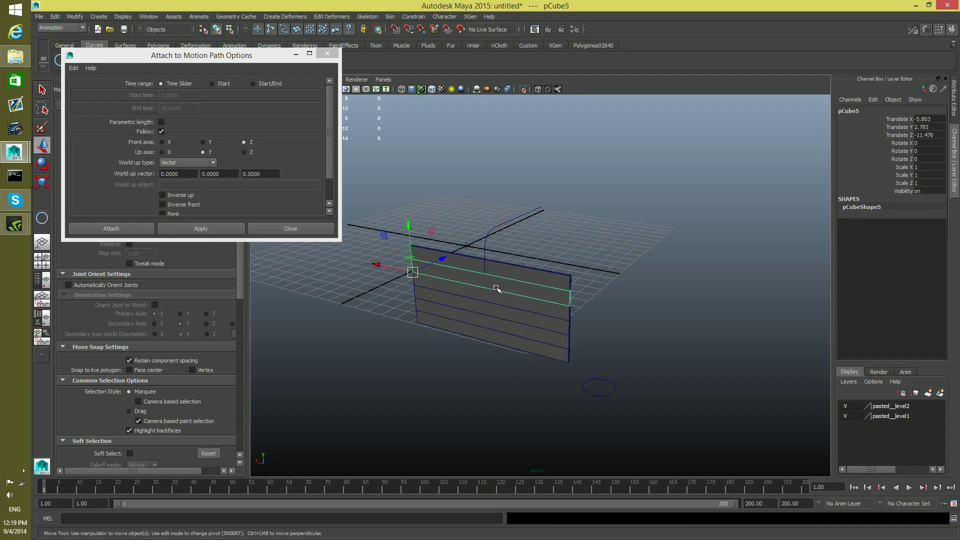
{"action": "left_click", "coordinate": [75, 16]}
{"action": "left_click", "coordinate": [95, 118]}
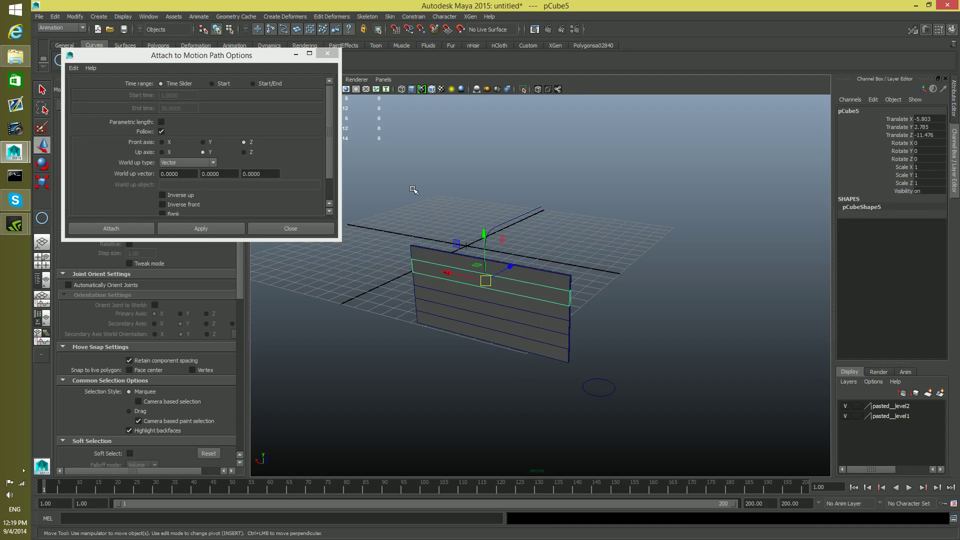
Center the pivot of each of the four remaining lower panels individually
{"action": "left_click", "coordinate": [516, 310]}
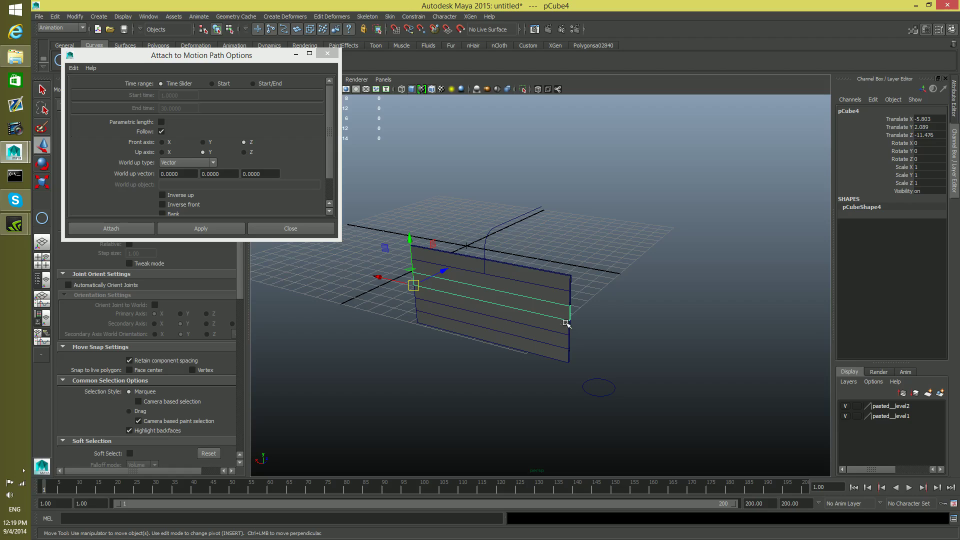
{"action": "left_click", "coordinate": [559, 329]}
{"action": "key", "text": "g"}
{"action": "left_click", "coordinate": [568, 342]}
{"action": "key", "text": "g"}
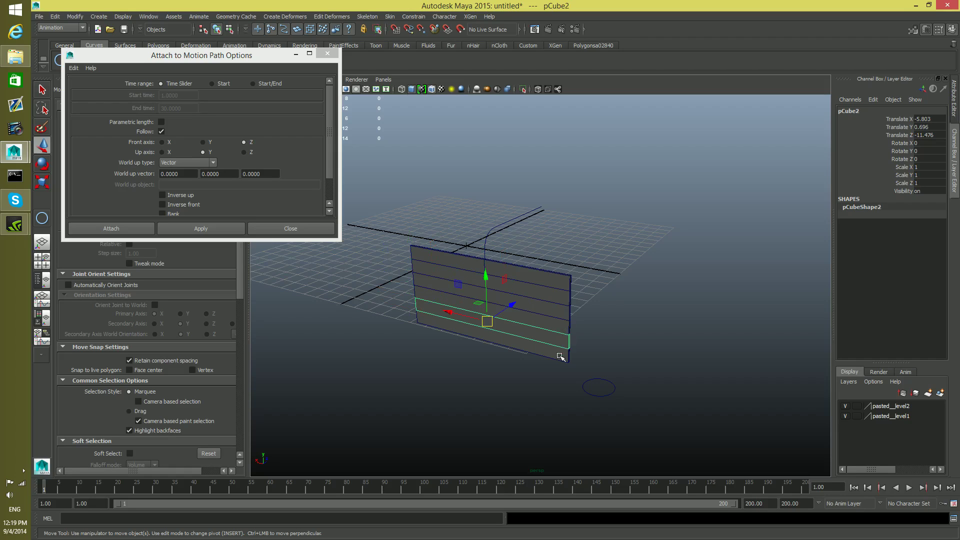
{"action": "left_click", "coordinate": [562, 358]}
{"action": "key", "text": "g"}
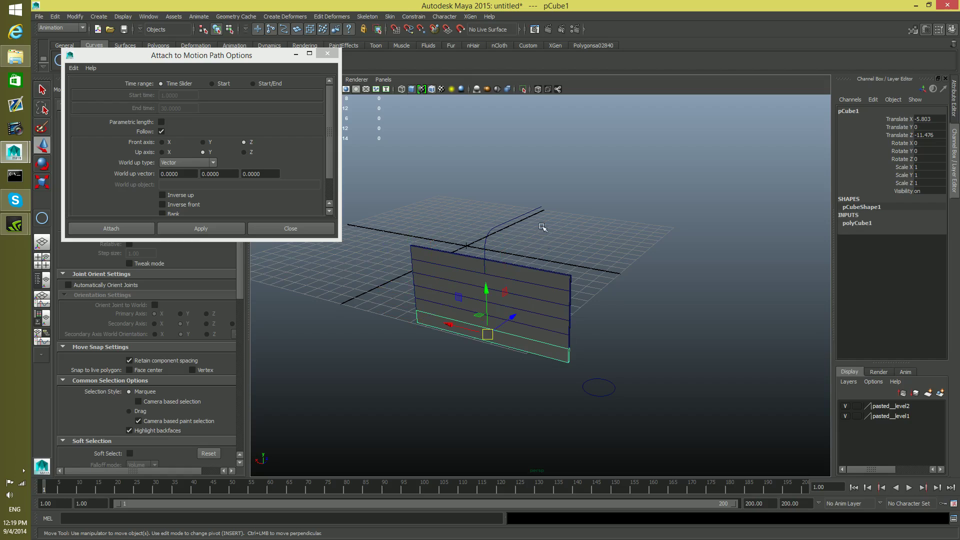
Select the top panel with the path curve and examine how their orientation relates to the axes from several angles
{"action": "left_click", "coordinate": [539, 273]}
{"action": "left_click", "coordinate": [523, 218], "text": "shift"}
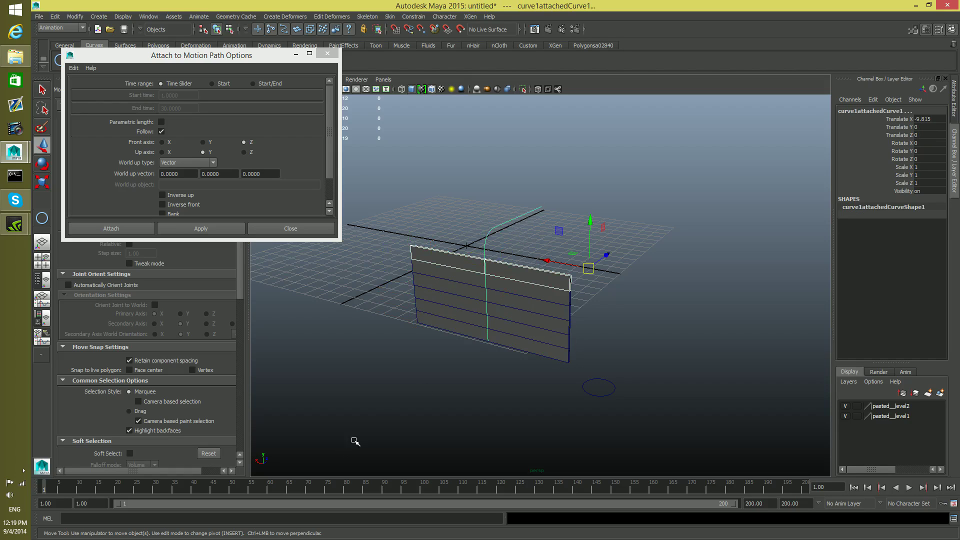
{"action": "left_click_drag", "start_coordinate": [352, 433], "coordinate": [342, 394], "text": "alt"}
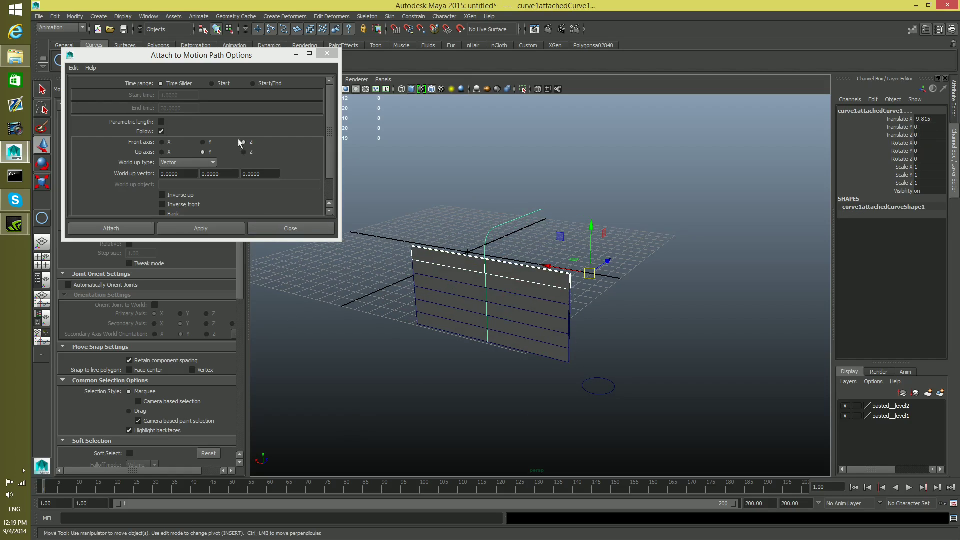
{"action": "left_click_drag", "start_coordinate": [401, 332], "coordinate": [422, 350], "text": "alt"}
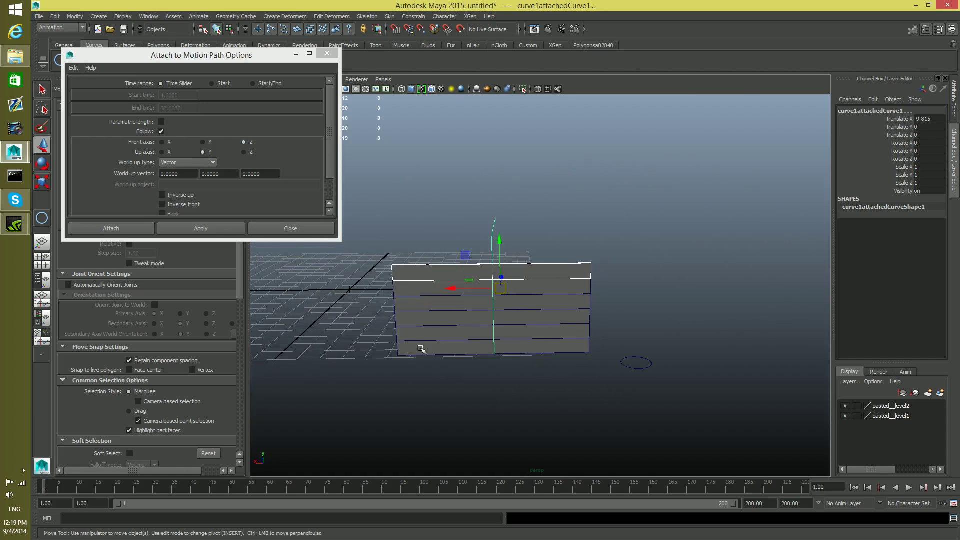
{"action": "left_click_drag", "start_coordinate": [340, 441], "coordinate": [257, 454], "text": "alt"}
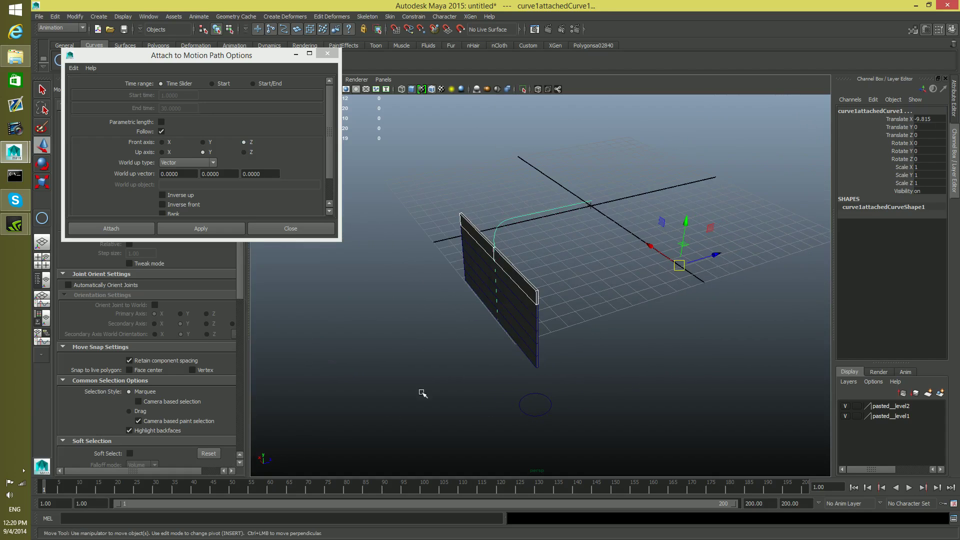
{"action": "left_click_drag", "start_coordinate": [361, 415], "coordinate": [328, 433], "text": "alt"}
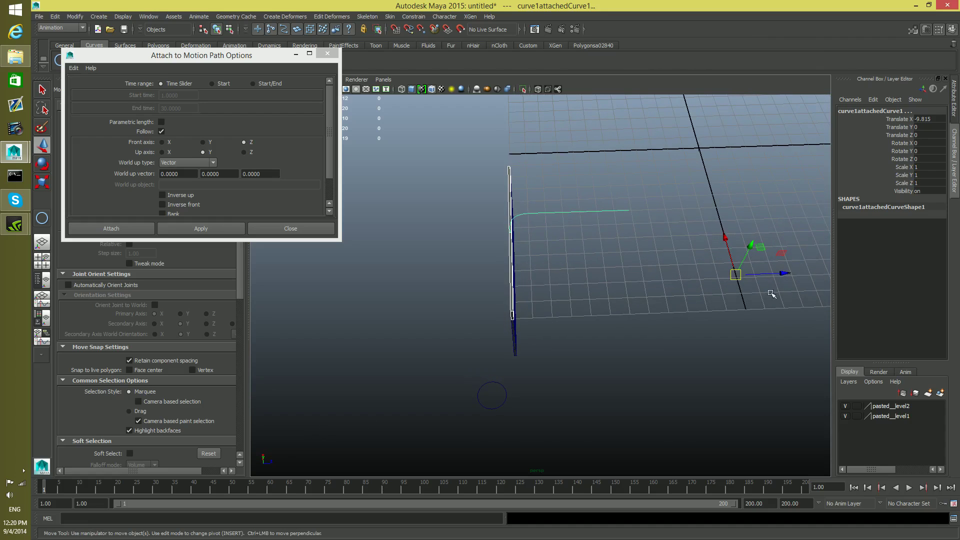
{"action": "left_click_drag", "start_coordinate": [695, 298], "coordinate": [550, 240], "text": "alt"}
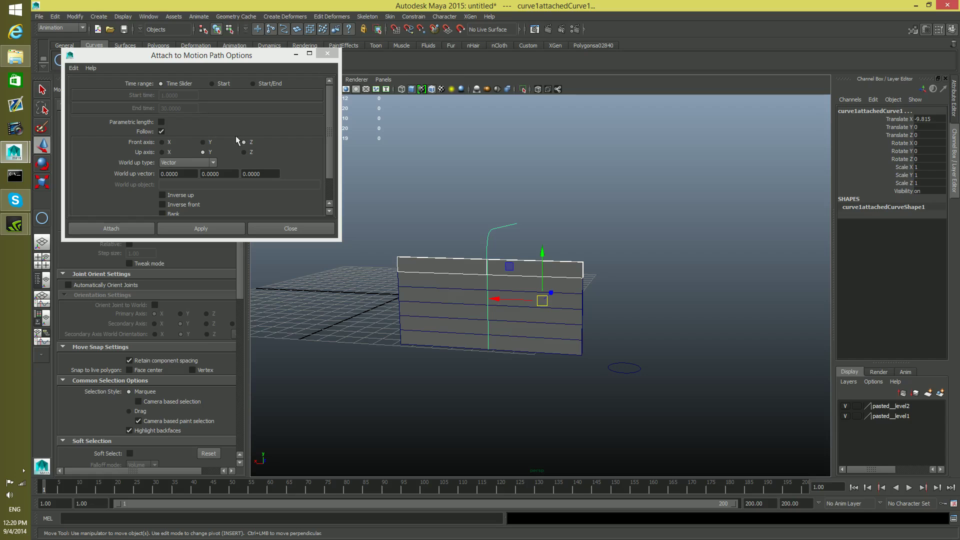
{"action": "left_click_drag", "start_coordinate": [532, 337], "coordinate": [473, 352], "text": "alt"}
{"action": "left_click_drag", "start_coordinate": [455, 316], "coordinate": [453, 329], "text": "alt"}
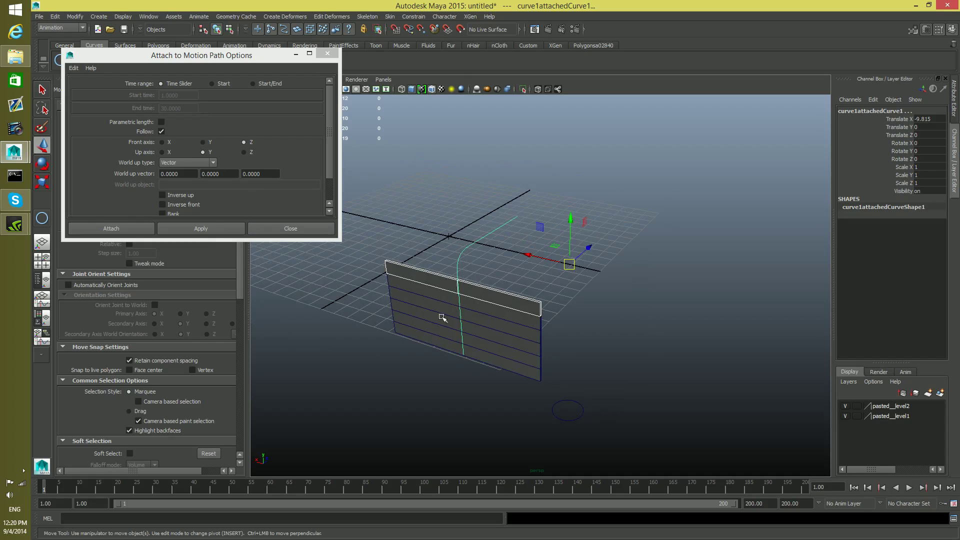
Attach the top panel to the curve as a motion path, using Z as front axis and Y as up axis
{"action": "left_click", "coordinate": [488, 301]}
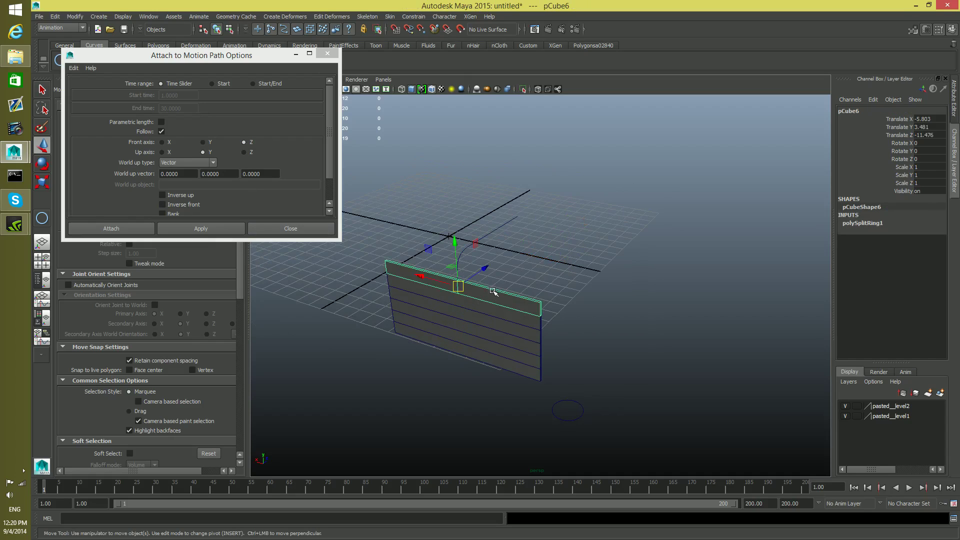
{"action": "left_click", "coordinate": [494, 227], "text": "shift"}
{"action": "left_click", "coordinate": [226, 228]}
{"action": "left_click_drag", "start_coordinate": [433, 446], "coordinate": [445, 408], "text": "alt"}
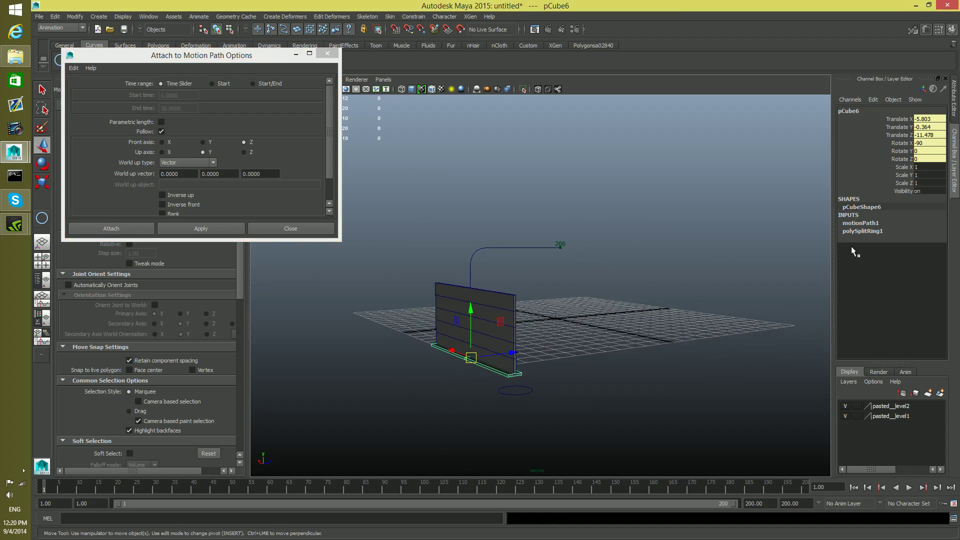
Break the U Value connection of the panel's motion path, try a Front Twist of 90, and undo the twist
{"action": "left_click", "coordinate": [860, 224]}
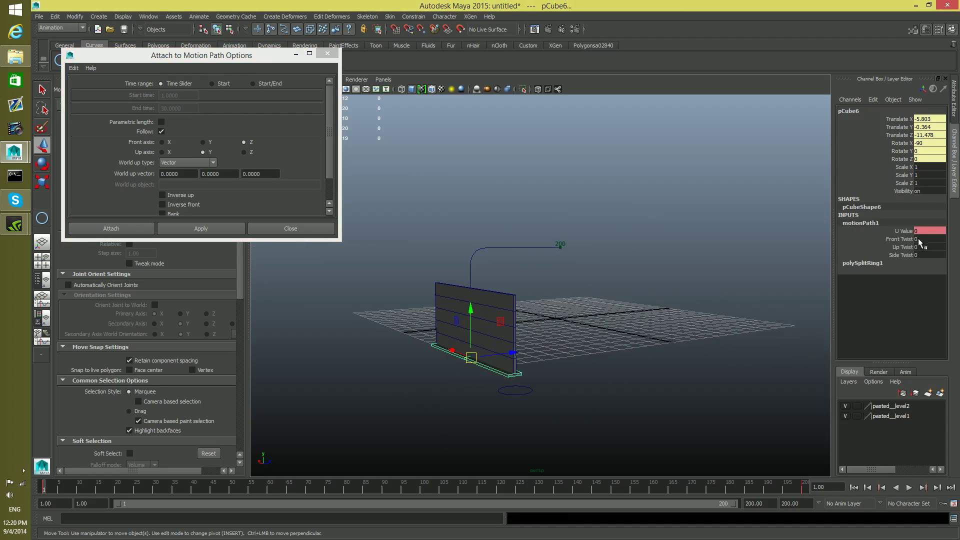
{"action": "right_click", "coordinate": [904, 229]}
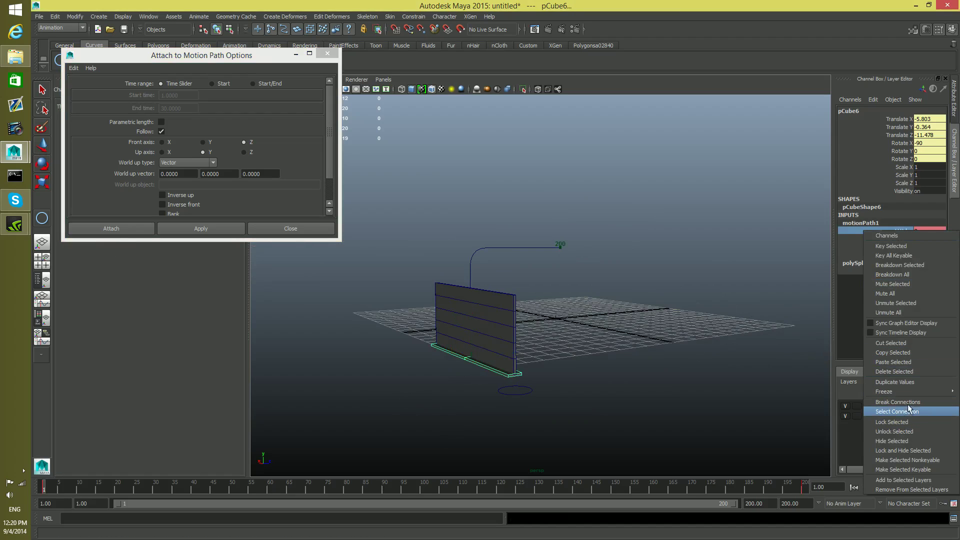
{"action": "left_click", "coordinate": [907, 404]}
{"action": "left_click", "coordinate": [926, 239]}
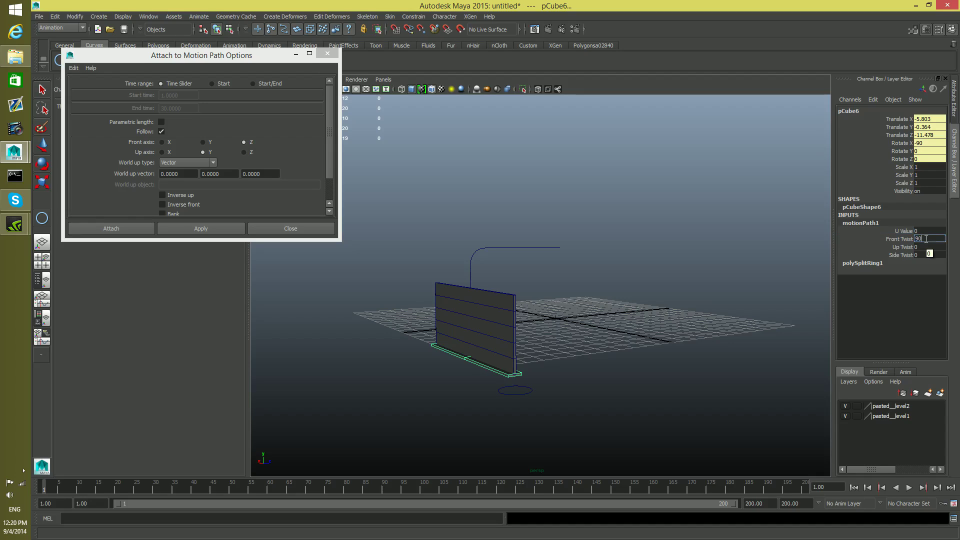
{"action": "key", "text": "Return"}
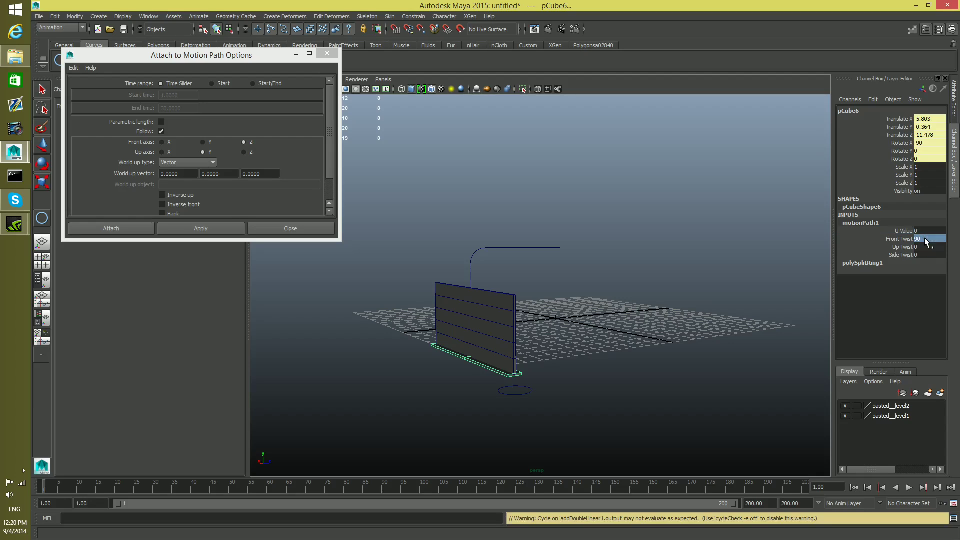
{"action": "key", "text": "ctrl+z"}
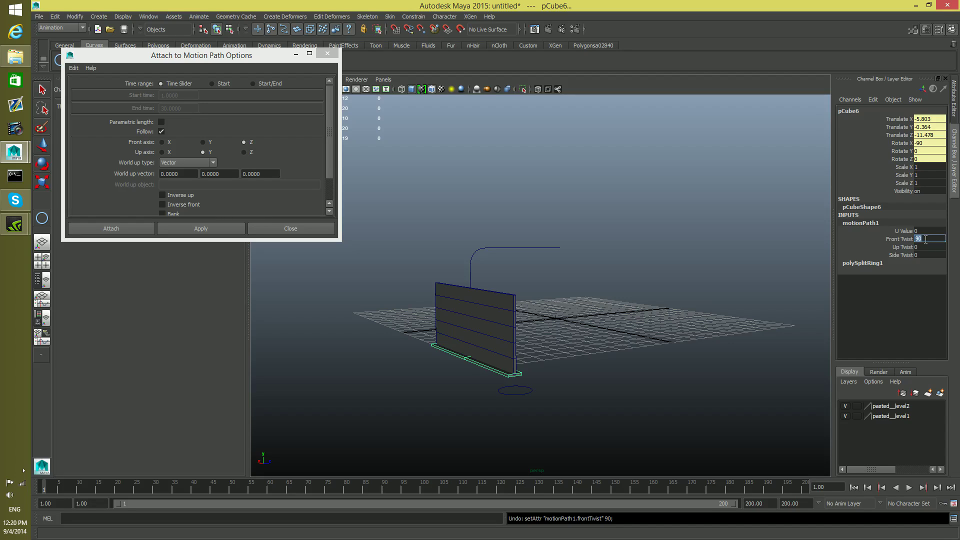
{"action": "double_click", "coordinate": [926, 240]}
Try a Side Twist of 90 on the panel's motion path and undo it
{"action": "left_click", "coordinate": [905, 254]}
{"action": "double_click", "coordinate": [929, 255]}
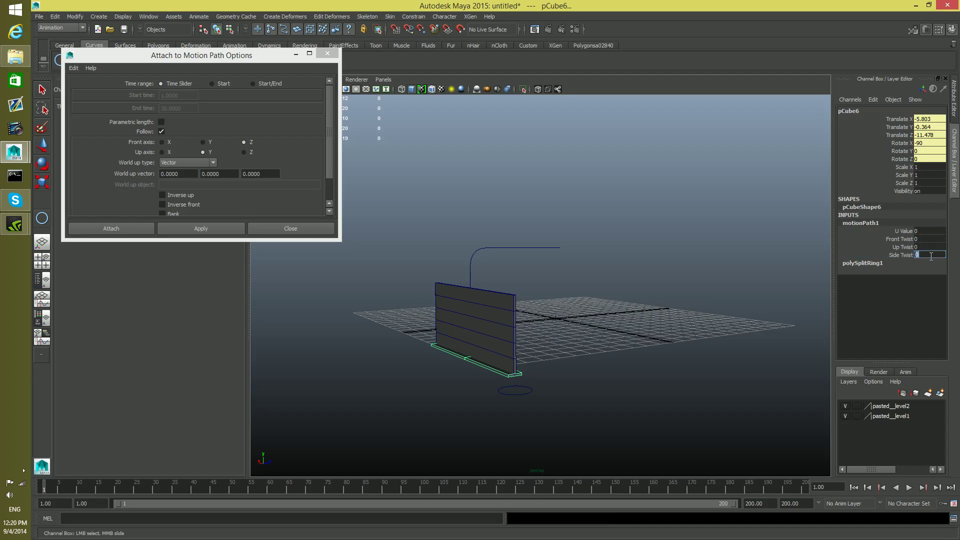
{"action": "key", "text": "Return"}
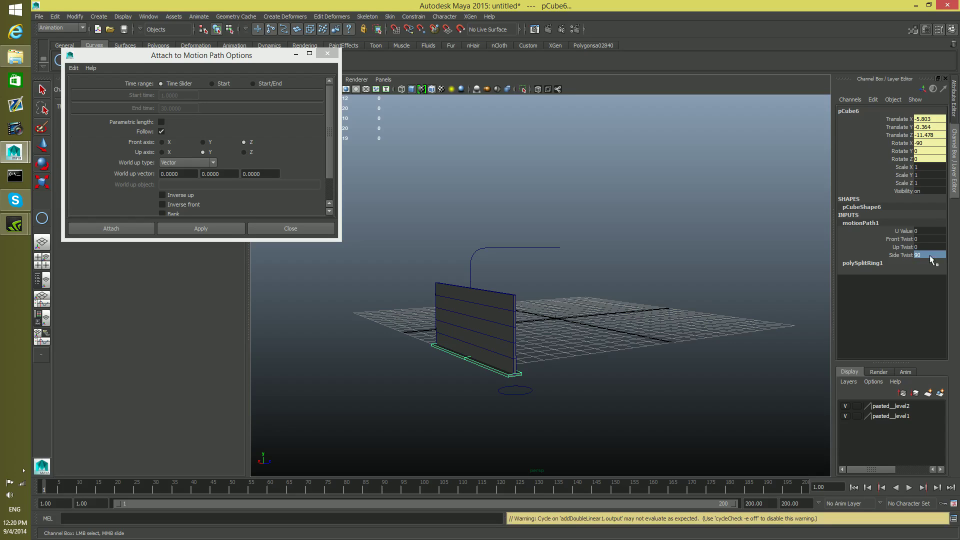
{"action": "key", "text": "ctrl+z"}
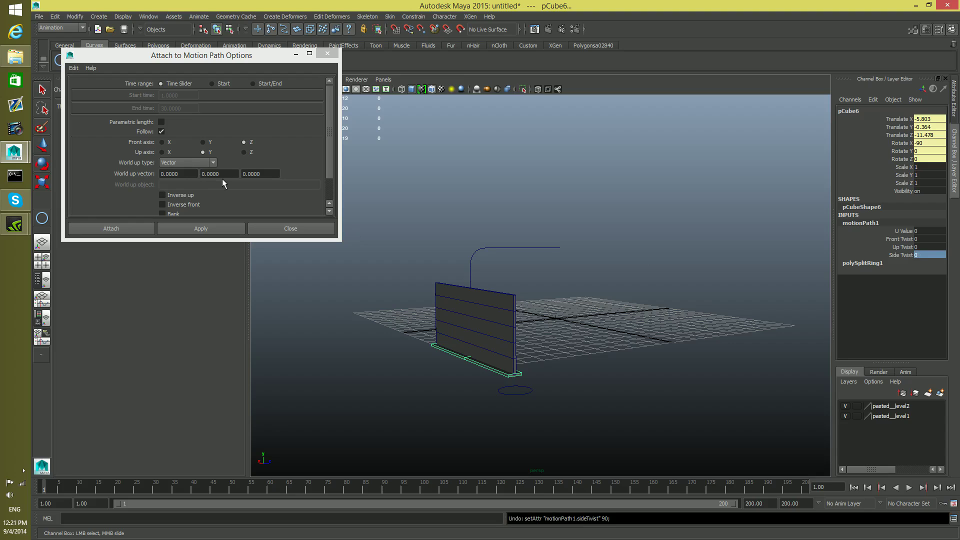
Undo the break of the U Value connection and the selection of the motion path input
{"action": "key", "text": "ctrl+z"}
{"action": "key", "text": "w"}
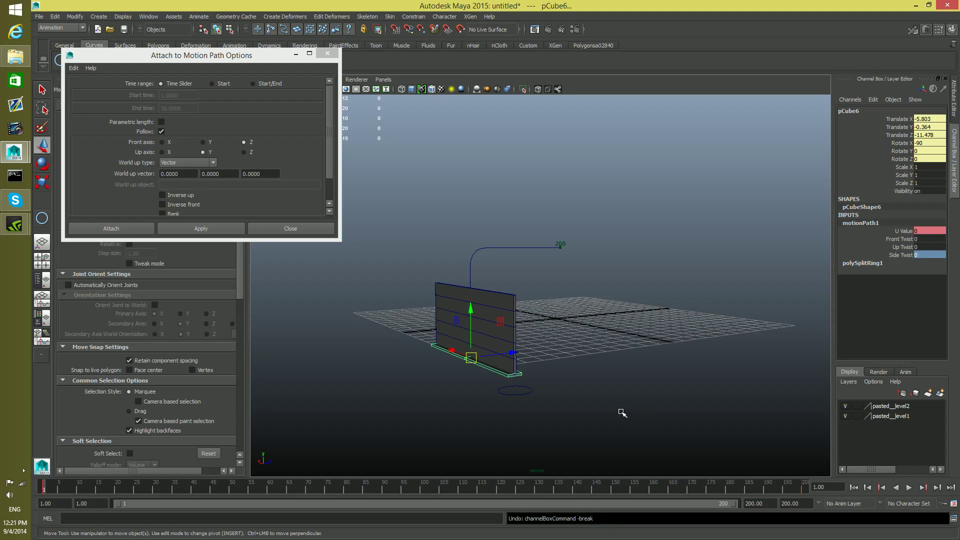
{"action": "left_click_drag", "start_coordinate": [607, 393], "coordinate": [531, 334], "text": "alt"}
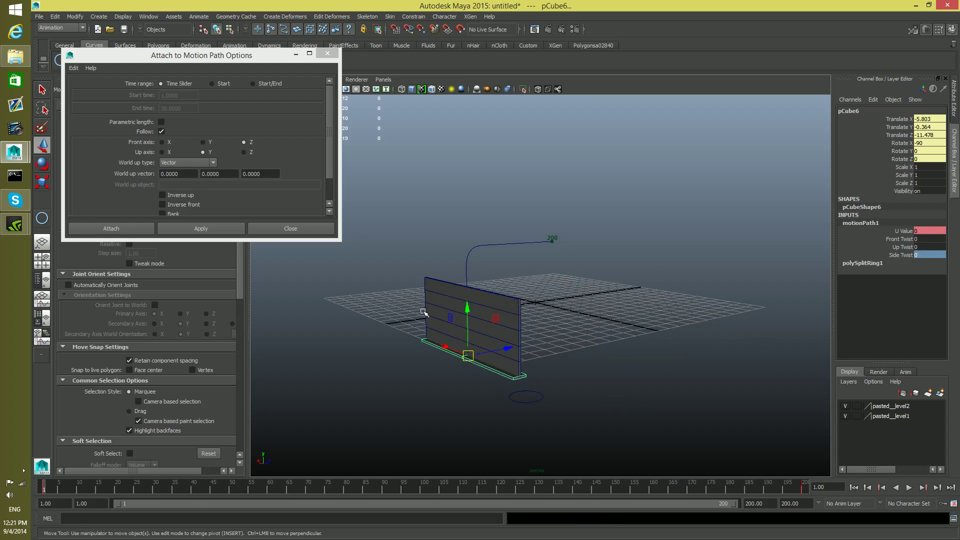
{"action": "key", "text": "ctrl+z"}
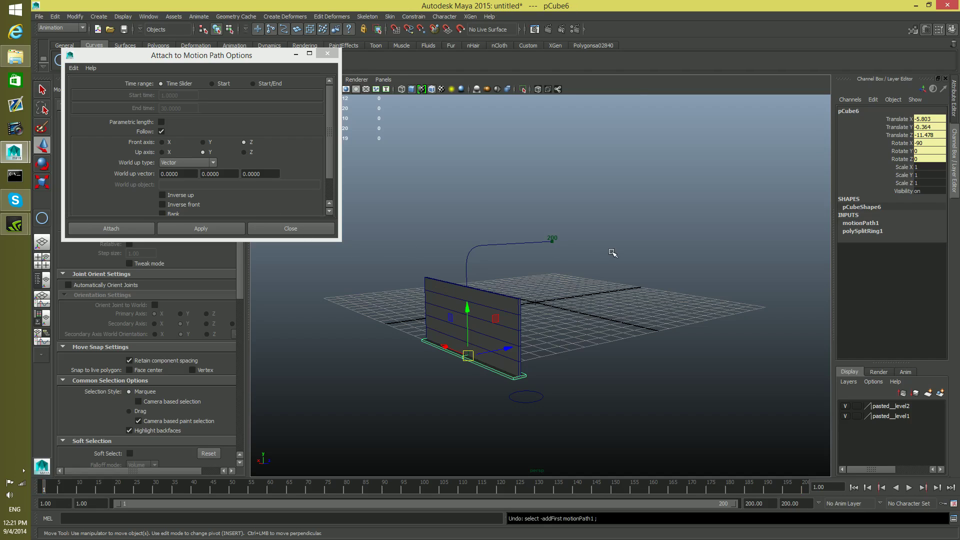
Undo the panel's motion path attachment and reattach the panel to the curve with a world up vector of 0, 0, 1
{"action": "key", "text": "ctrl+z"}
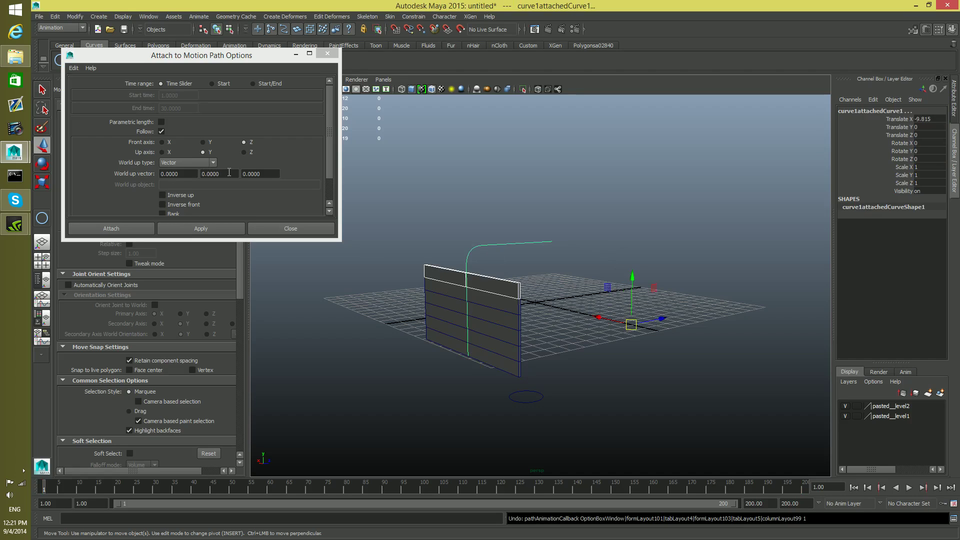
{"action": "left_click", "coordinate": [204, 163]}
{"action": "left_click", "coordinate": [204, 164]}
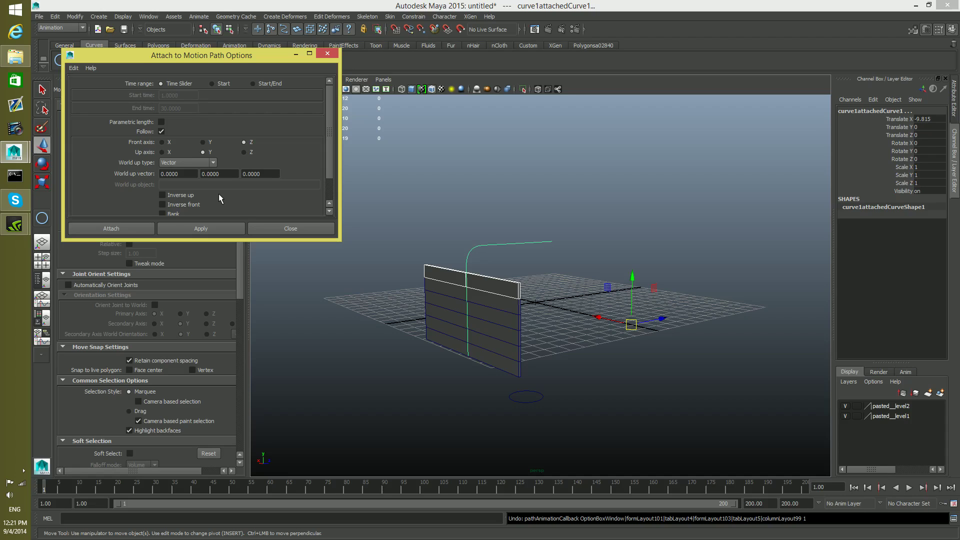
{"action": "left_click", "coordinate": [268, 173]}
{"action": "type", "text": "1"}
{"action": "left_click", "coordinate": [210, 231]}
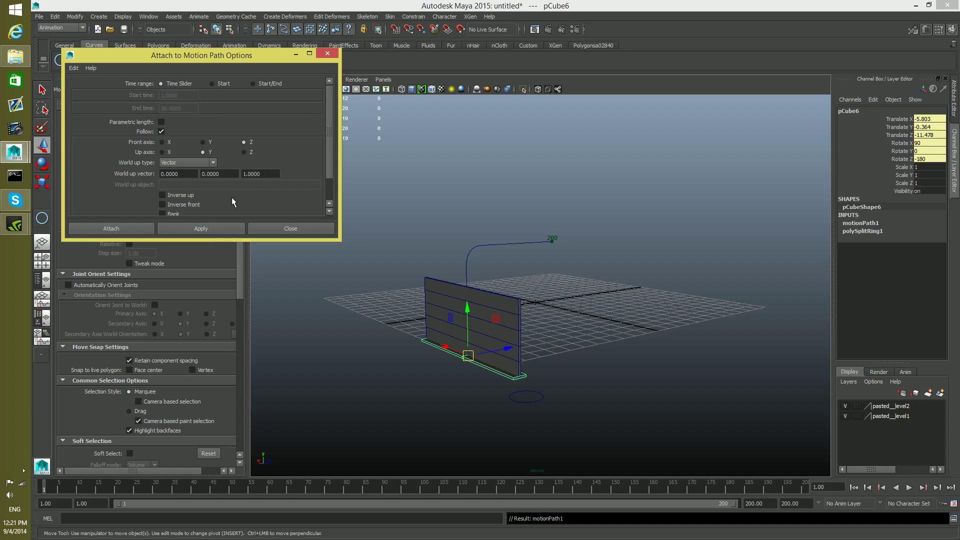
{"action": "key", "text": "ctrl+z"}
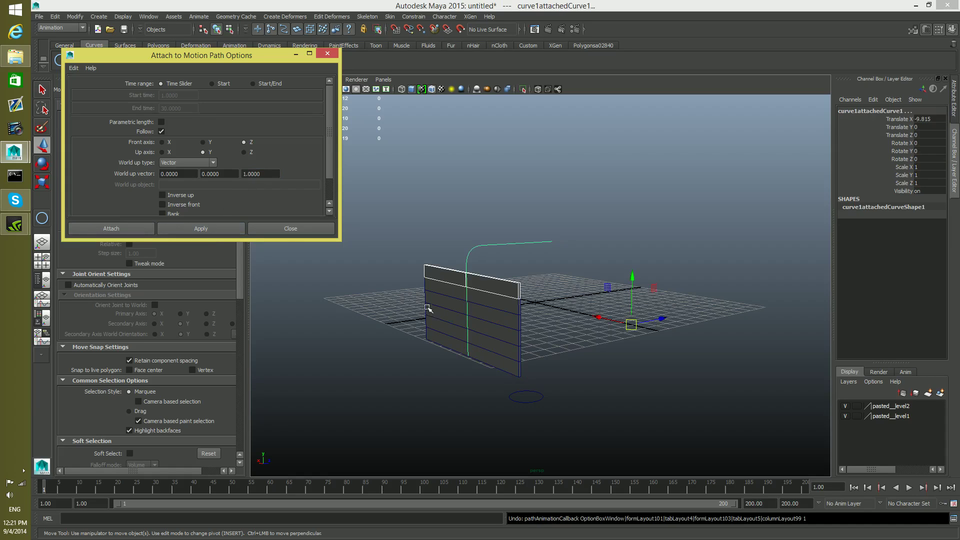
{"action": "left_click", "coordinate": [217, 229]}
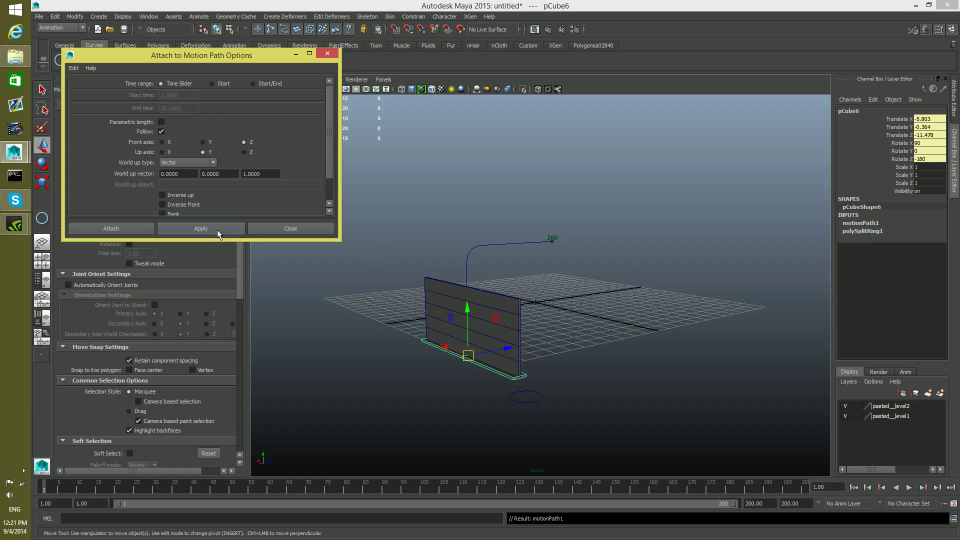
Set the Side Twist of the panel's motion path to 90
{"action": "left_click", "coordinate": [864, 223]}
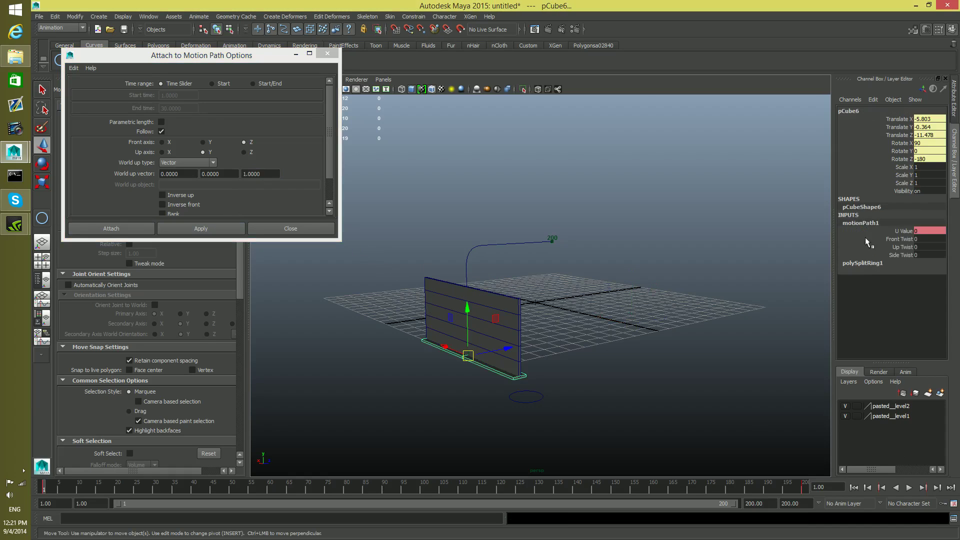
{"action": "left_click", "coordinate": [907, 253]}
{"action": "left_click", "coordinate": [917, 254]}
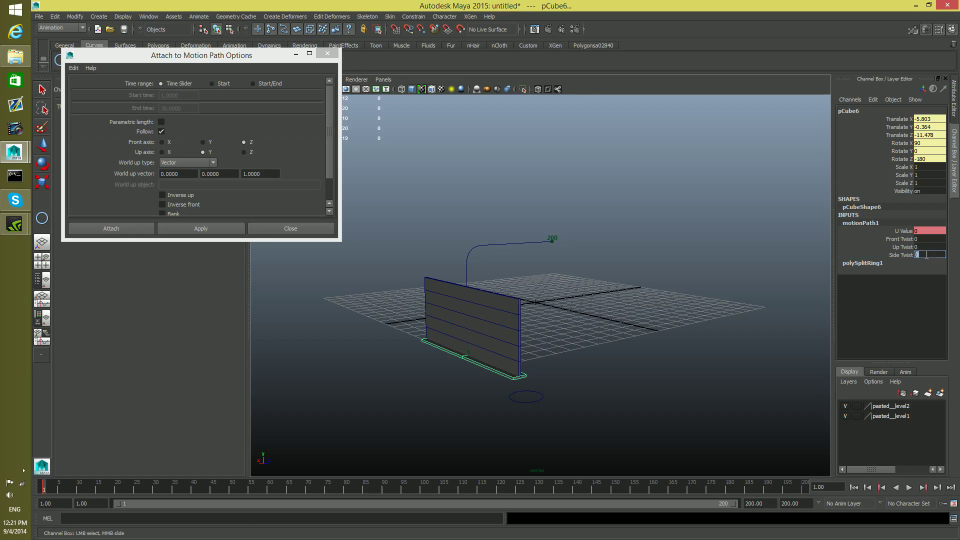
{"action": "key", "text": "Return"}
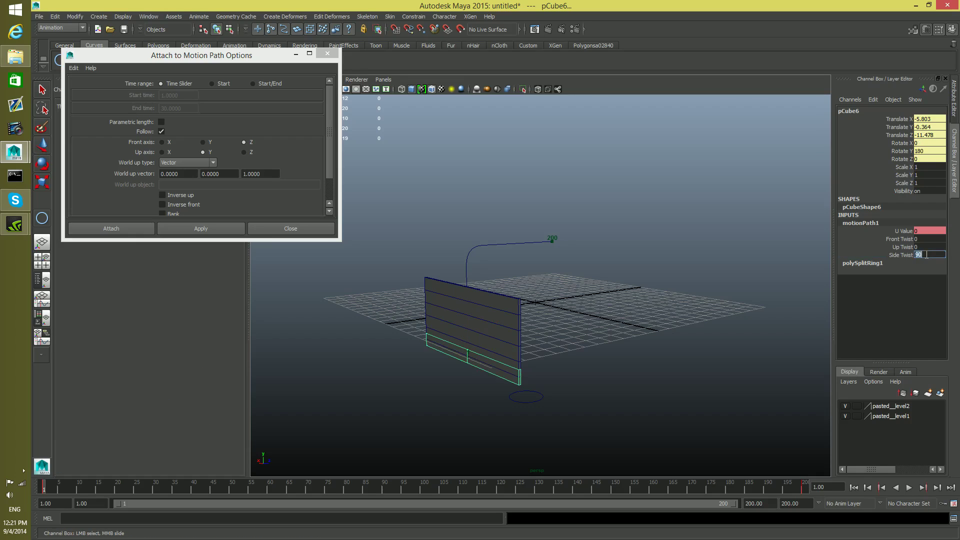
{"action": "key", "text": "Return"}
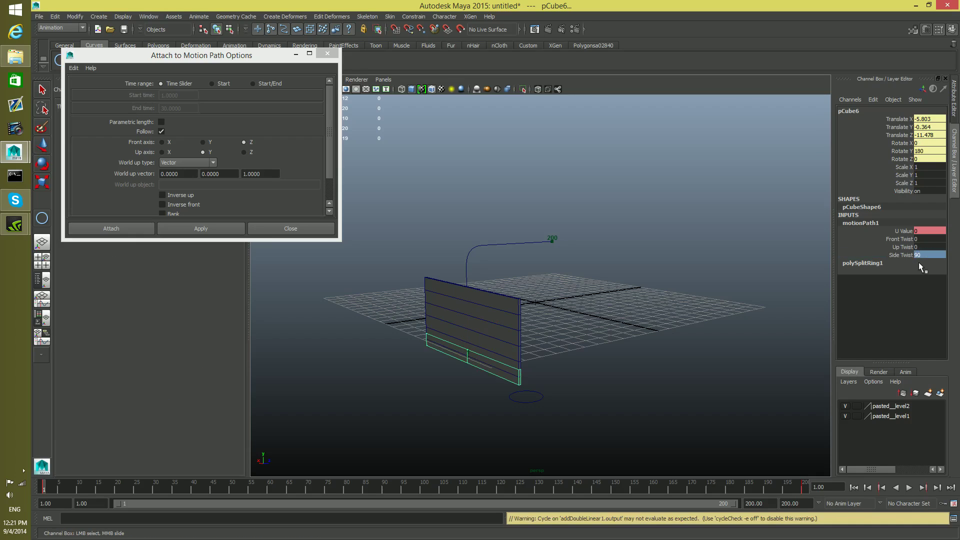
Examine the twisted panel's orientation relative to the panel stack and the curve from several angles
{"action": "left_click", "coordinate": [266, 173]}
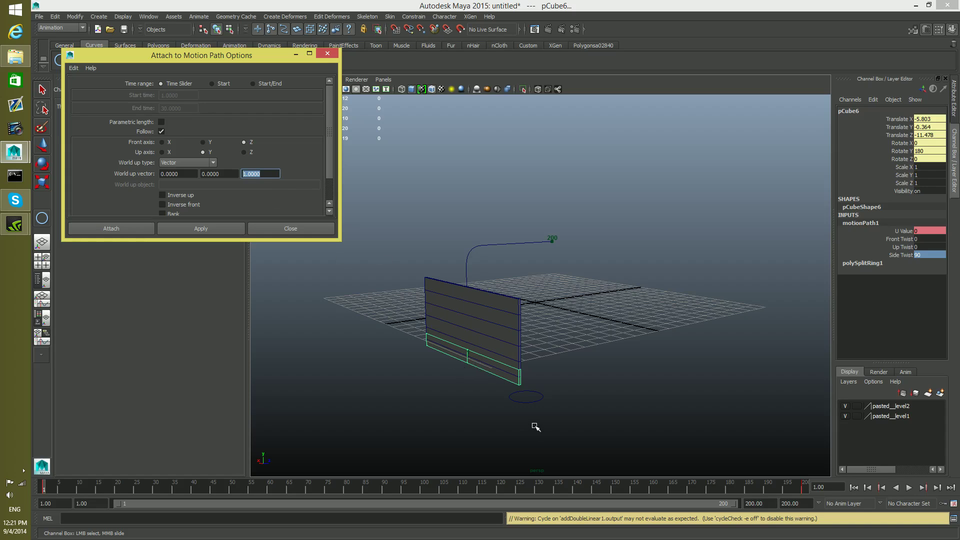
{"action": "scroll", "coordinate": [535, 430], "scroll_direction": "up", "scroll_amount": 2}
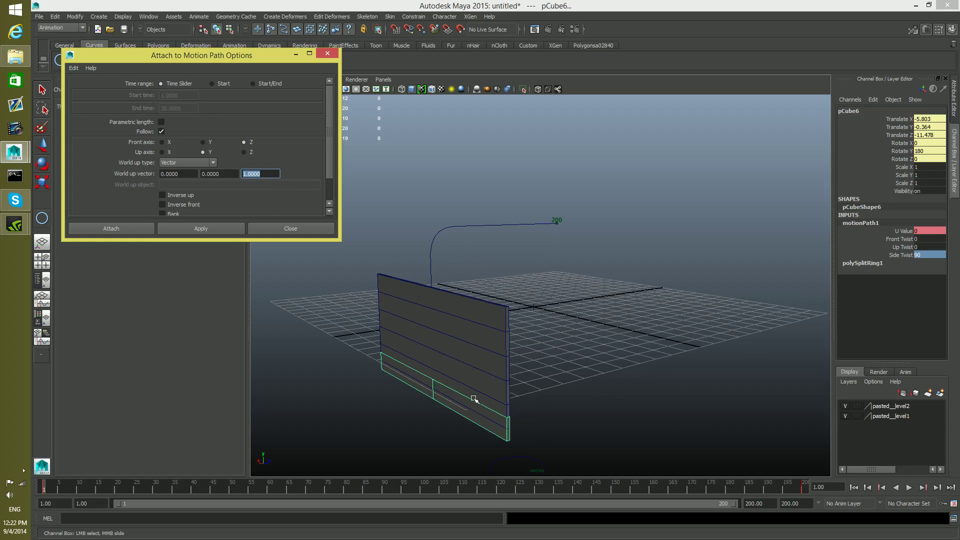
{"action": "left_click_drag", "start_coordinate": [476, 414], "coordinate": [506, 385], "text": "alt"}
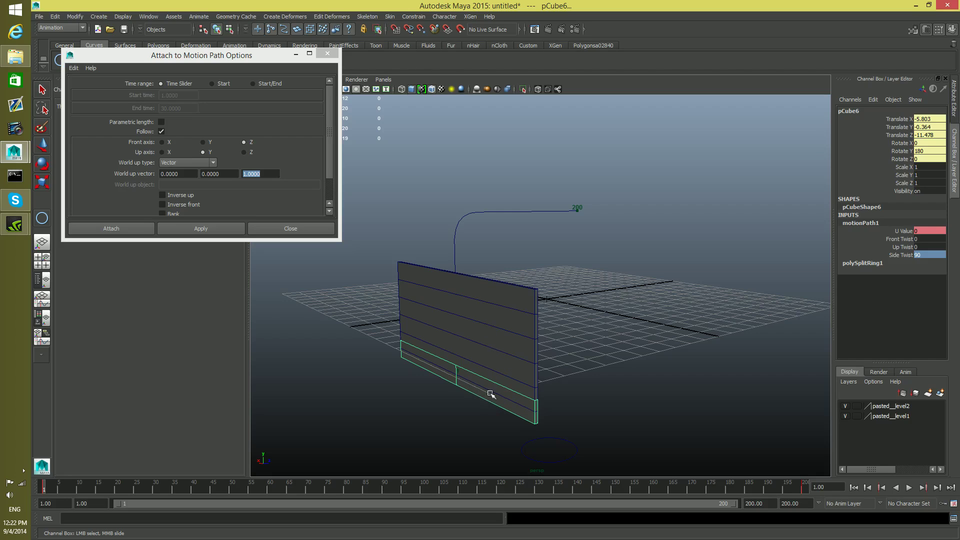
{"action": "middle_click_drag", "start_coordinate": [510, 403], "coordinate": [521, 381], "text": "alt"}
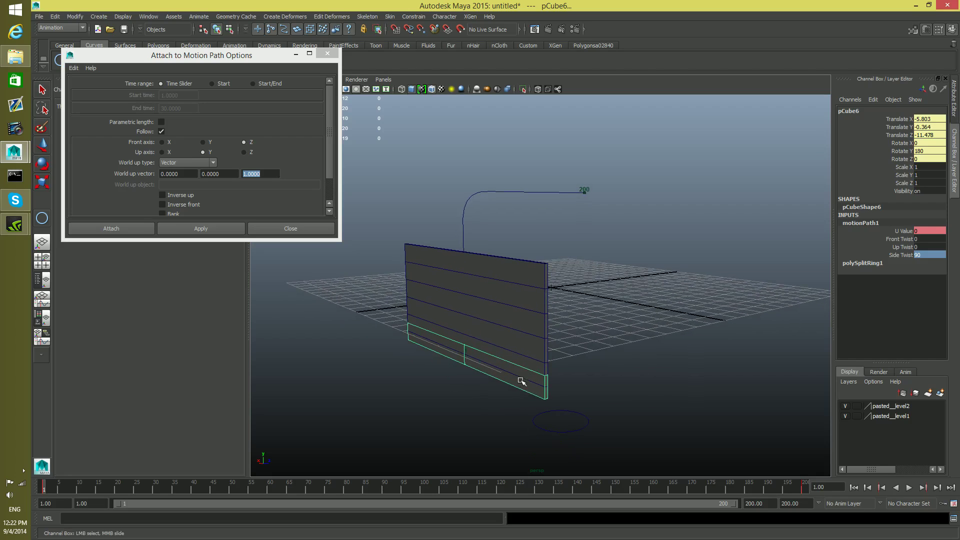
{"action": "left_click_drag", "start_coordinate": [484, 376], "coordinate": [410, 371], "text": "alt"}
{"action": "left_click_drag", "start_coordinate": [461, 366], "coordinate": [518, 351], "text": "alt"}
{"action": "left_click", "coordinate": [265, 175]}
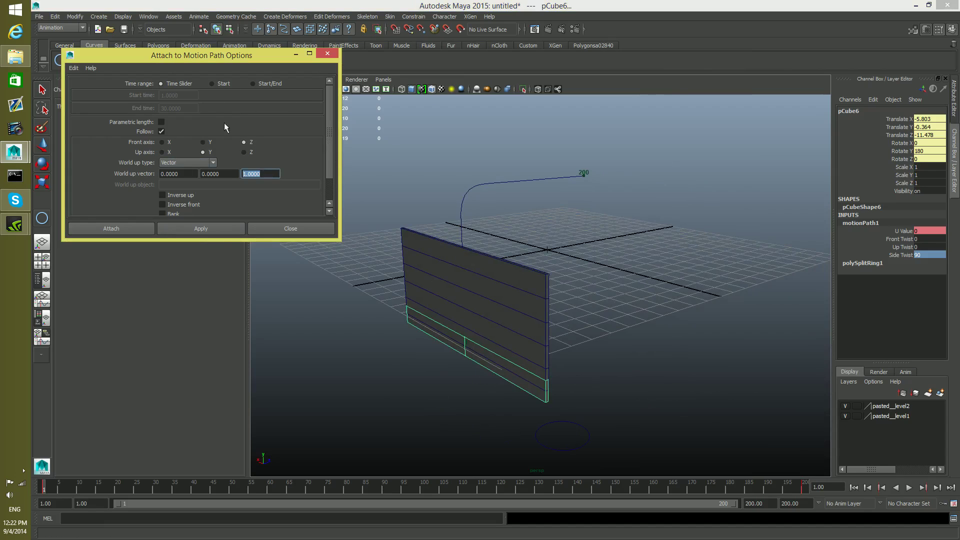
{"action": "scroll", "coordinate": [517, 366], "scroll_direction": "down", "scroll_amount": 2}
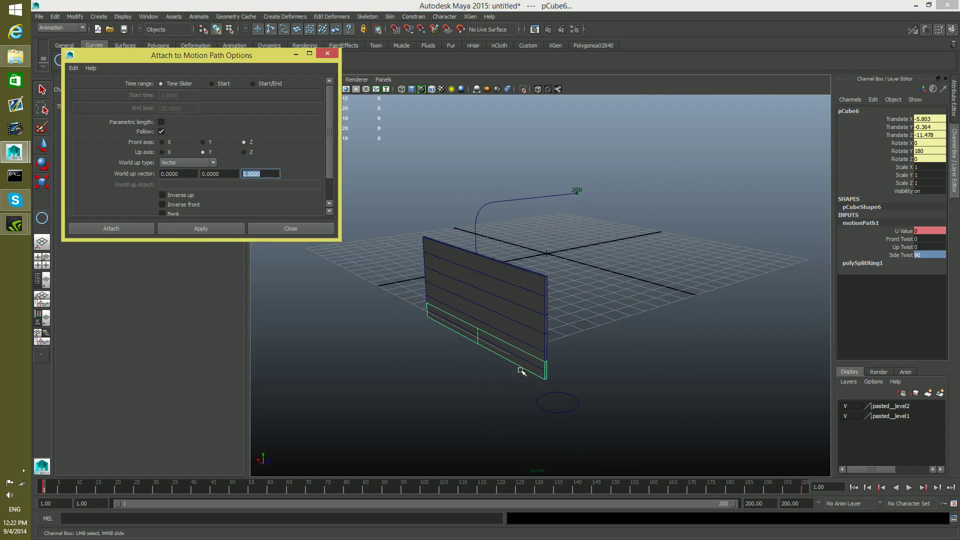
{"action": "scroll", "coordinate": [520, 360], "scroll_direction": "down", "scroll_amount": 2}
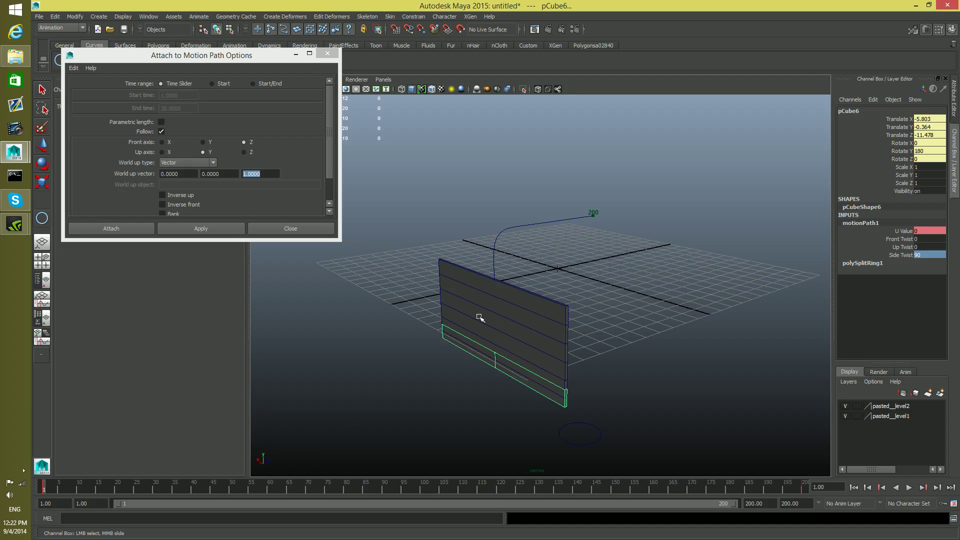
{"action": "left_click_drag", "start_coordinate": [299, 464], "coordinate": [303, 425], "text": "alt"}
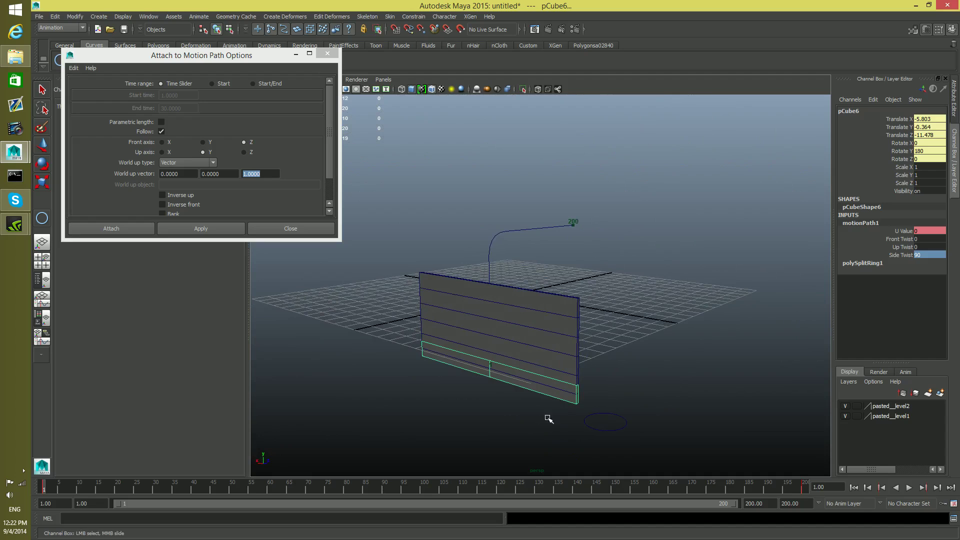
{"action": "left_click_drag", "start_coordinate": [543, 388], "coordinate": [525, 377], "text": "alt"}
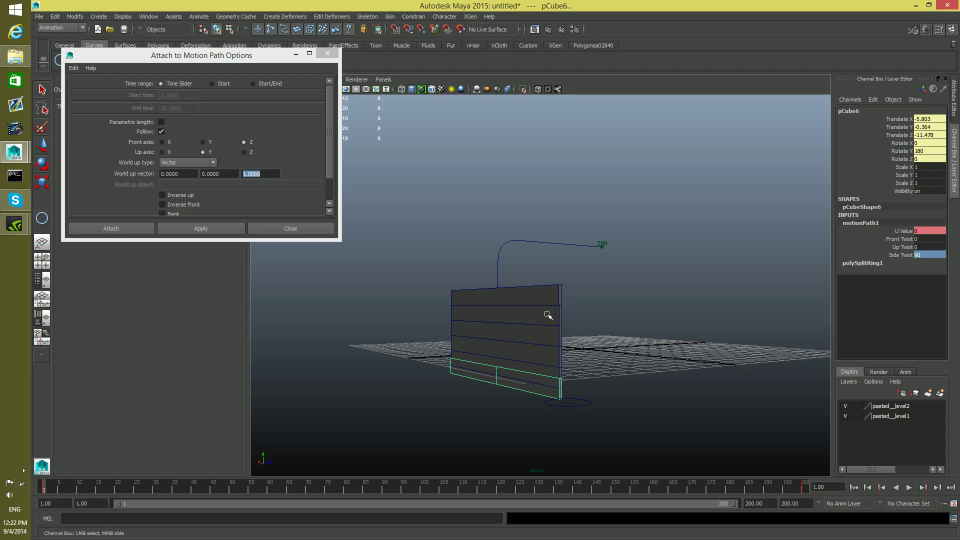
{"action": "left_click_drag", "start_coordinate": [703, 404], "coordinate": [636, 424], "text": "alt"}
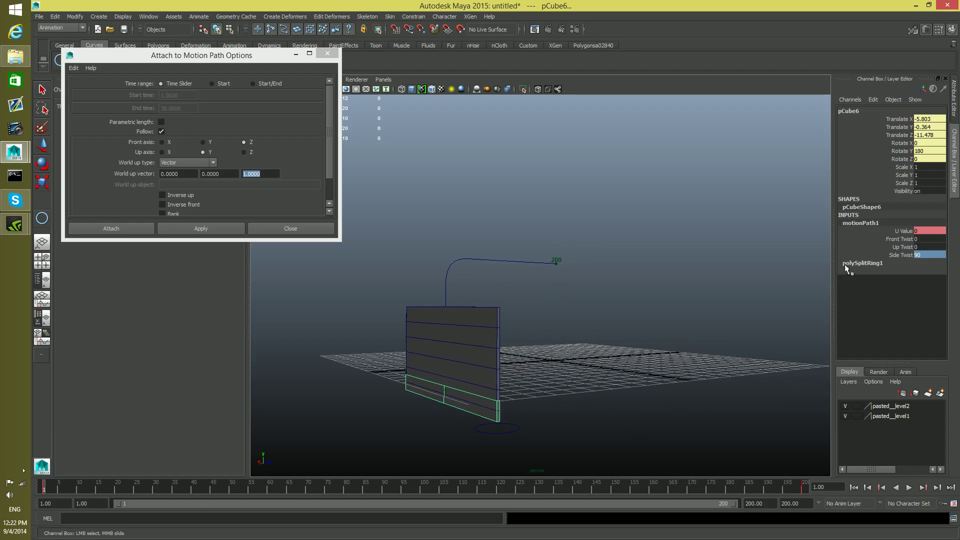
Break the U Value connection of the panel's motion path and slide the panel up the curve to a U Value of 0.4
{"action": "right_click", "coordinate": [902, 230]}
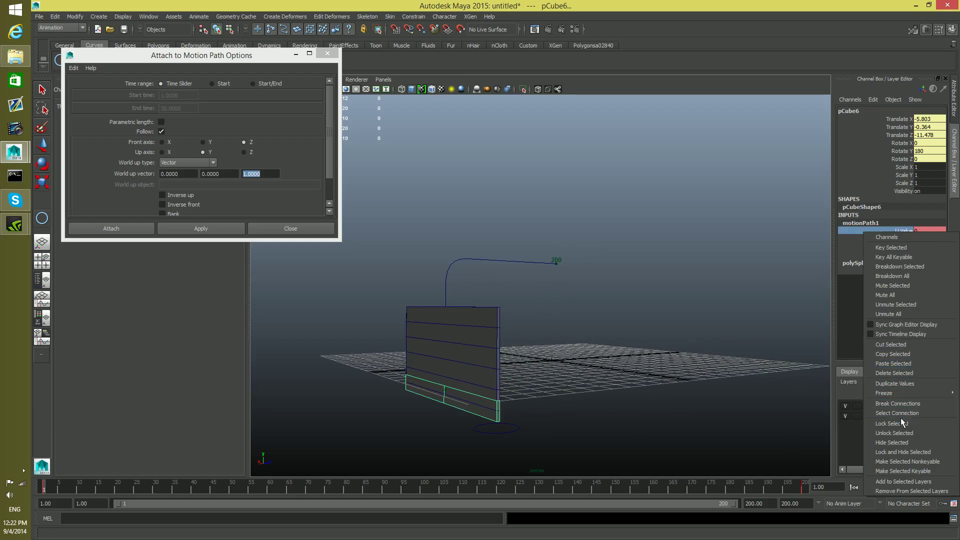
{"action": "left_click", "coordinate": [904, 402]}
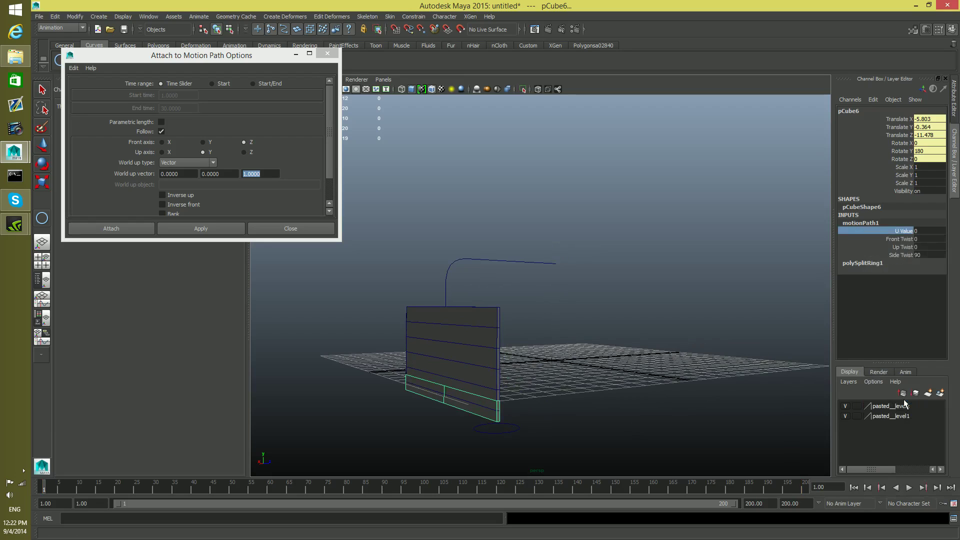
{"action": "left_click_drag", "start_coordinate": [562, 330], "coordinate": [568, 348], "text": "alt"}
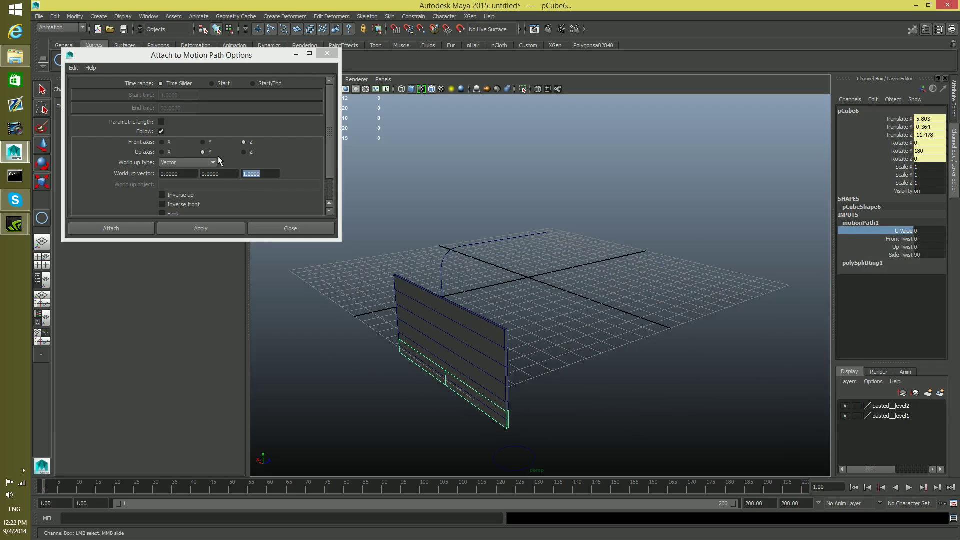
{"action": "left_click_drag", "start_coordinate": [241, 56], "coordinate": [223, 67]}
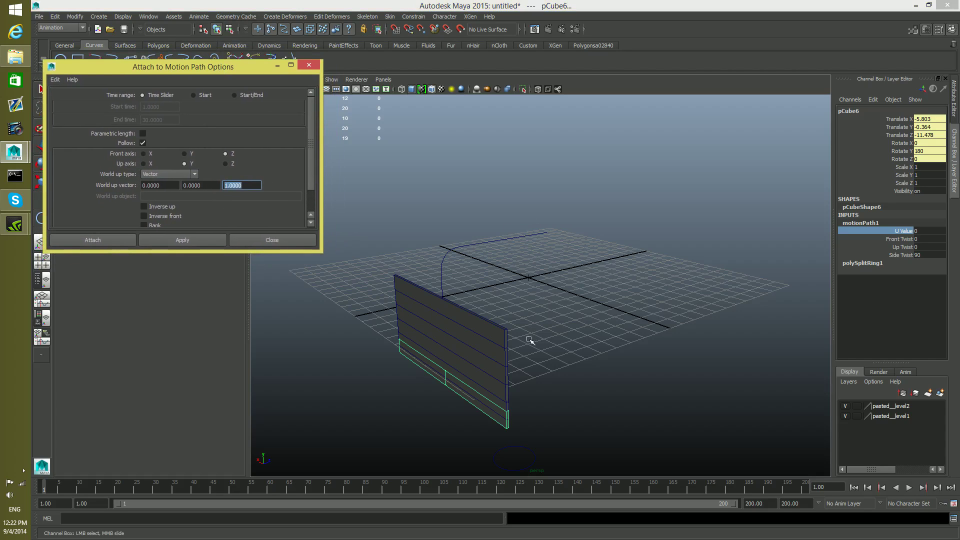
{"action": "middle_click_drag", "start_coordinate": [456, 306], "coordinate": [508, 317], "text": "alt"}
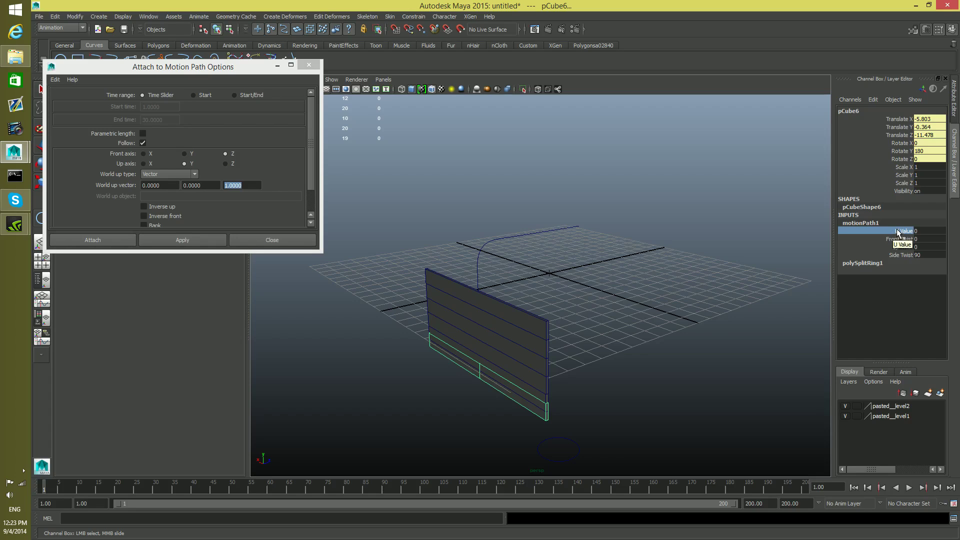
{"action": "mouse_move", "coordinate": [549, 289]}
{"action": "middle_mouse_down"}
{"action": "mouse_move", "coordinate": [558, 297]}
{"action": "mouse_move", "coordinate": [538, 307]}
{"action": "mouse_move", "coordinate": [452, 293]}
{"action": "mouse_move", "coordinate": [553, 284]}
{"action": "middle_mouse_up"}
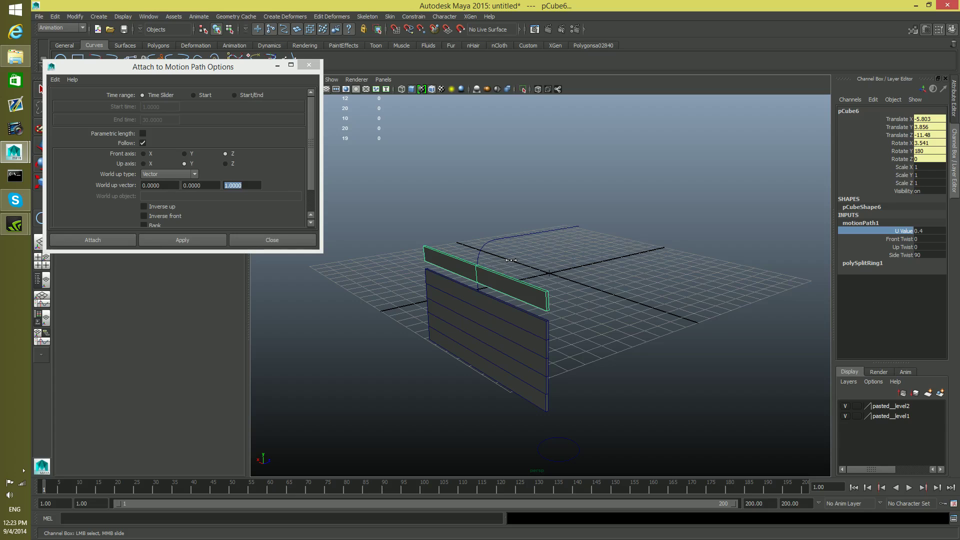
Try a U Value of 0.975 near the far end of the curve, and return the panel to 0.4
{"action": "left_click_drag", "start_coordinate": [520, 293], "coordinate": [596, 313], "text": "alt"}
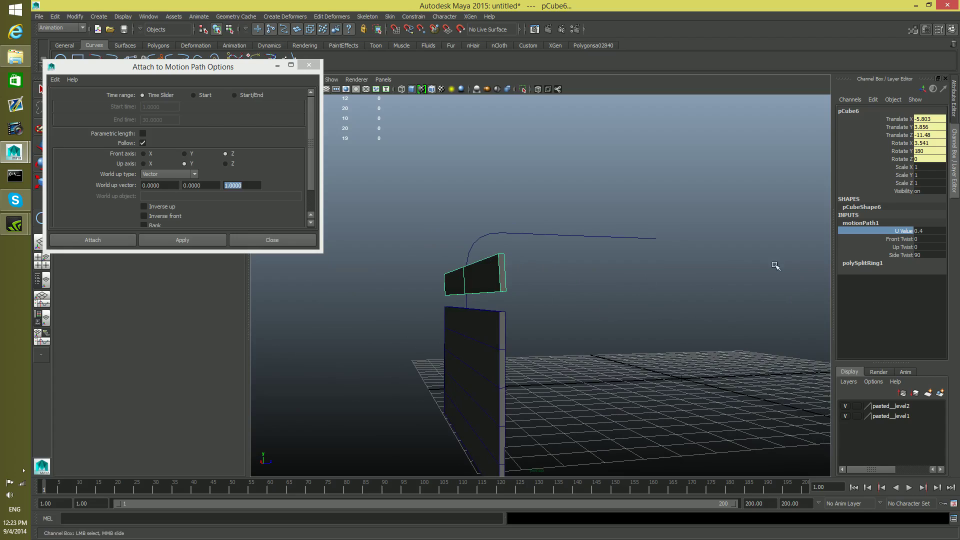
{"action": "double_click", "coordinate": [925, 230]}
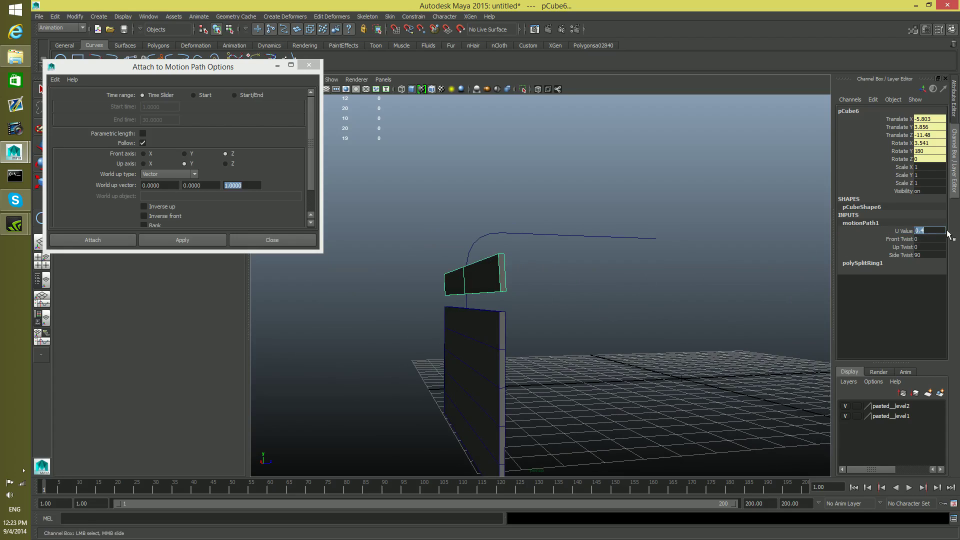
{"action": "type", "text": "0."}
{"action": "type", "text": "975"}
{"action": "key", "text": "Return"}
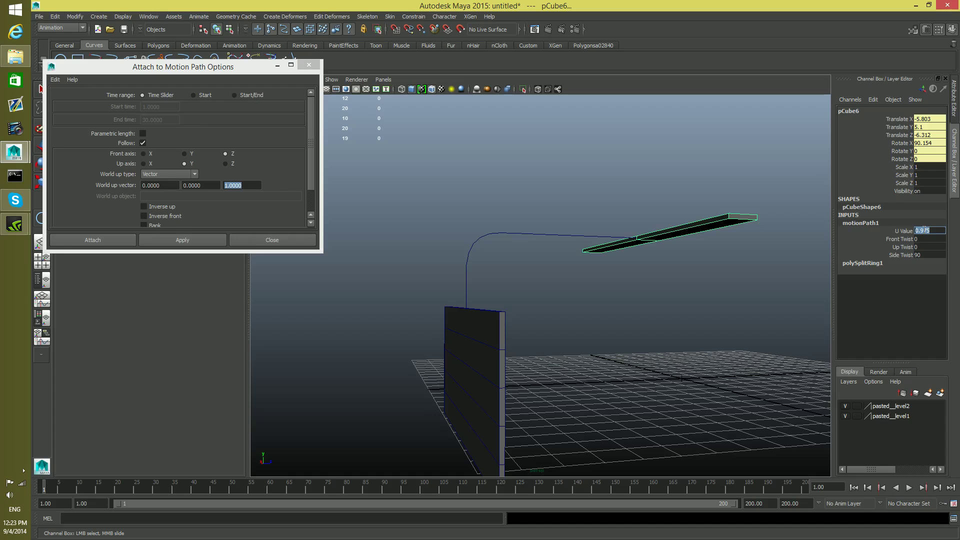
{"action": "left_click", "coordinate": [923, 230]}
{"action": "key", "text": "Return"}
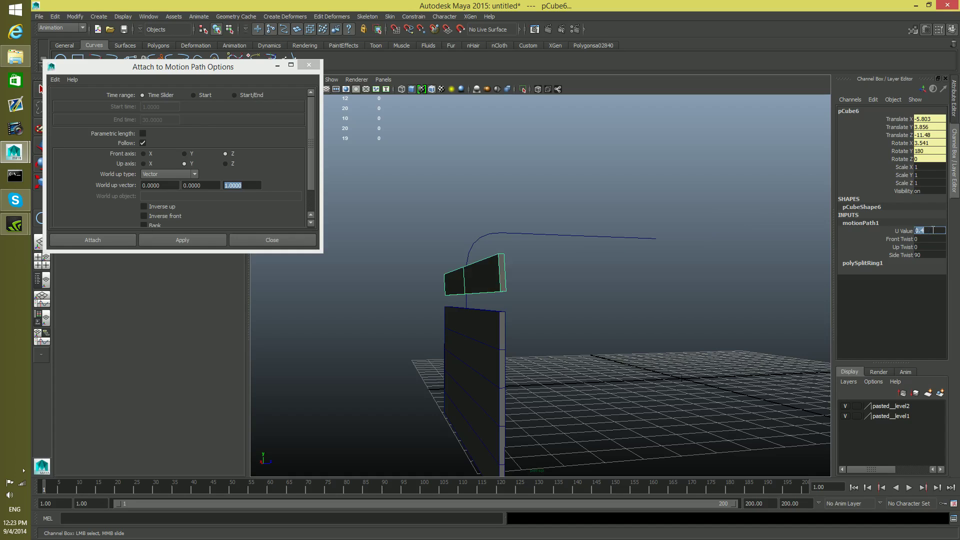
Lower the panel onto the top of the stack by setting its U Value to 0.366 and refining it to 0.364
{"action": "left_click", "coordinate": [920, 231]}
{"action": "key", "text": "Return"}
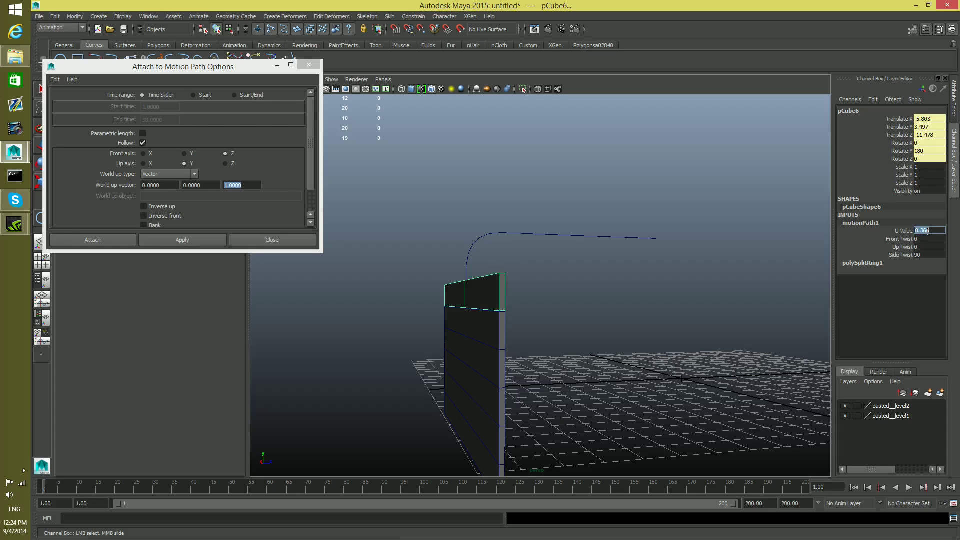
{"action": "right_click_drag", "start_coordinate": [482, 368], "coordinate": [695, 400], "text": "alt"}
{"action": "left_click", "coordinate": [930, 230]}
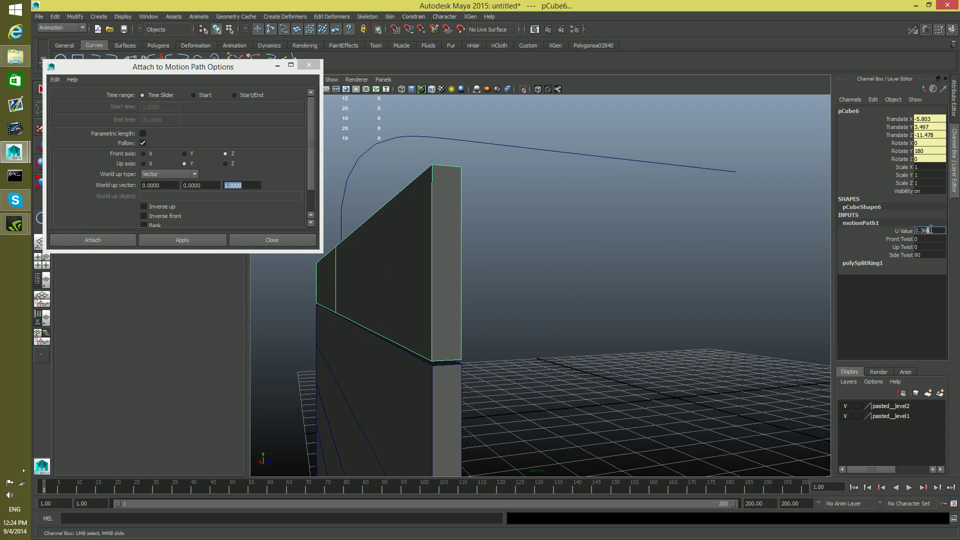
{"action": "key", "text": "BackSpace"}
{"action": "type", "text": "4"}
{"action": "key", "text": "Return"}
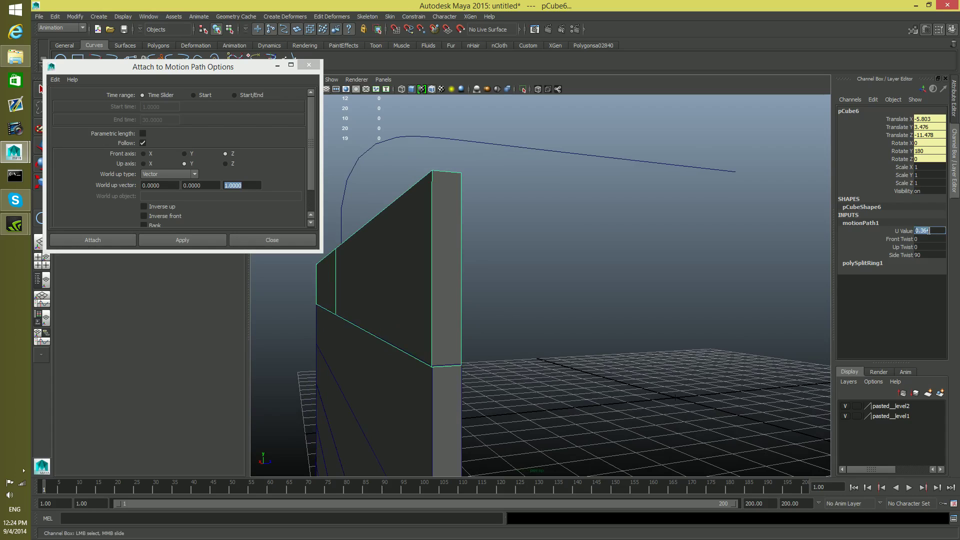
Try a U Value of 0.365 and fine-tune it to about 0.364 to close the gap between the panel and the stack
{"action": "left_click", "coordinate": [928, 231]}
{"action": "key", "text": "Return"}
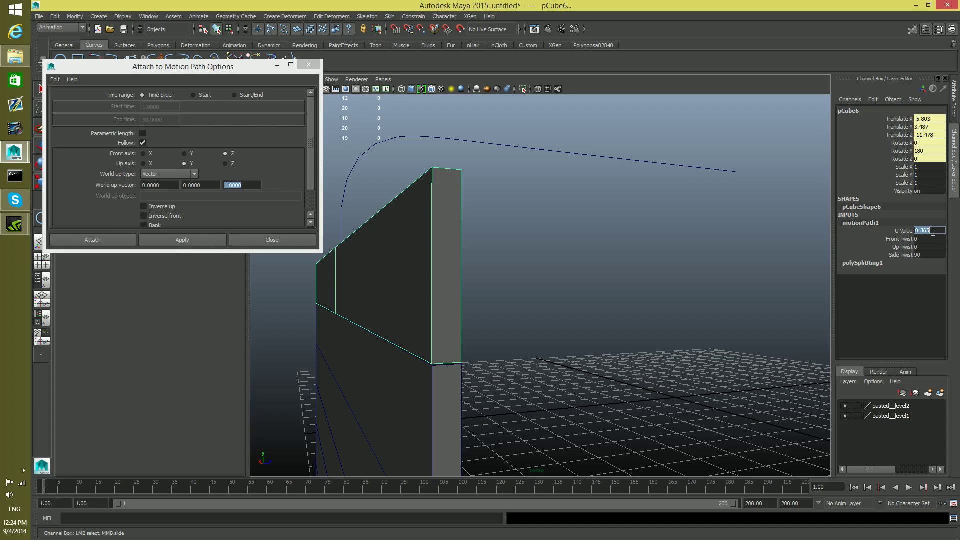
{"action": "left_click_drag", "start_coordinate": [411, 337], "coordinate": [440, 335], "text": "alt"}
{"action": "left_click", "coordinate": [926, 231]}
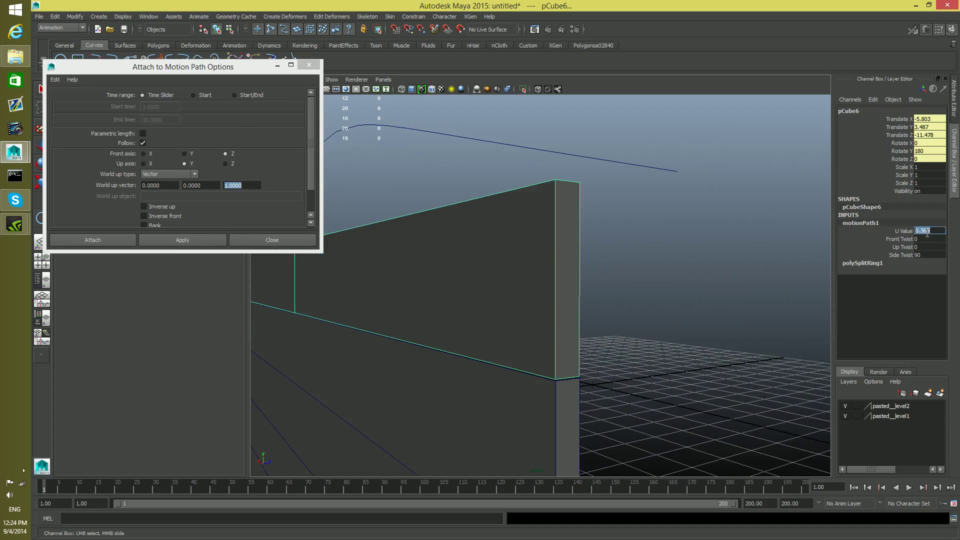
{"action": "left_click", "coordinate": [929, 230]}
{"action": "key", "text": "Return"}
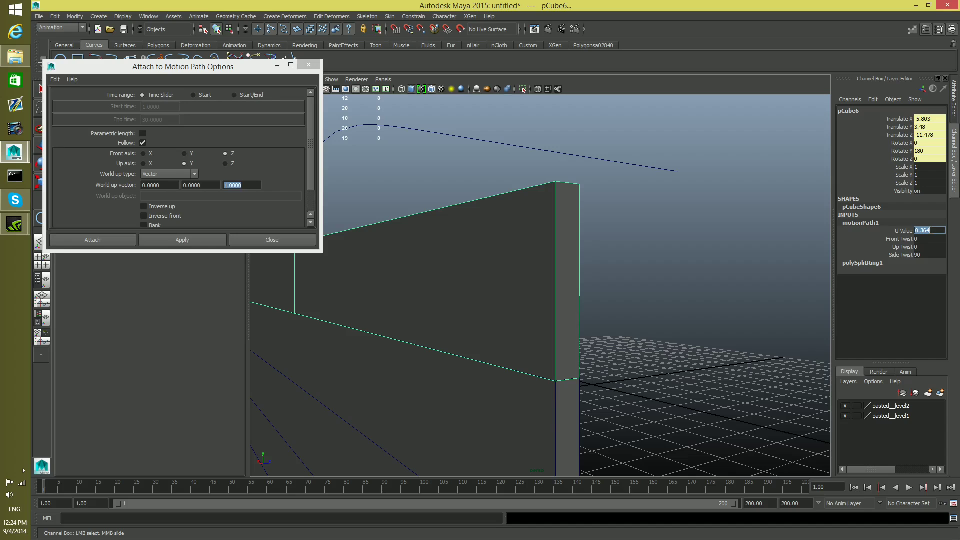
Refine the top panel's U Value within 0.364 so its bottom edge meets the stack, checking the seam from several angles
{"action": "left_click_drag", "start_coordinate": [690, 335], "coordinate": [660, 332], "text": "alt"}
{"action": "left_click_drag", "start_coordinate": [356, 364], "coordinate": [635, 305], "text": "alt"}
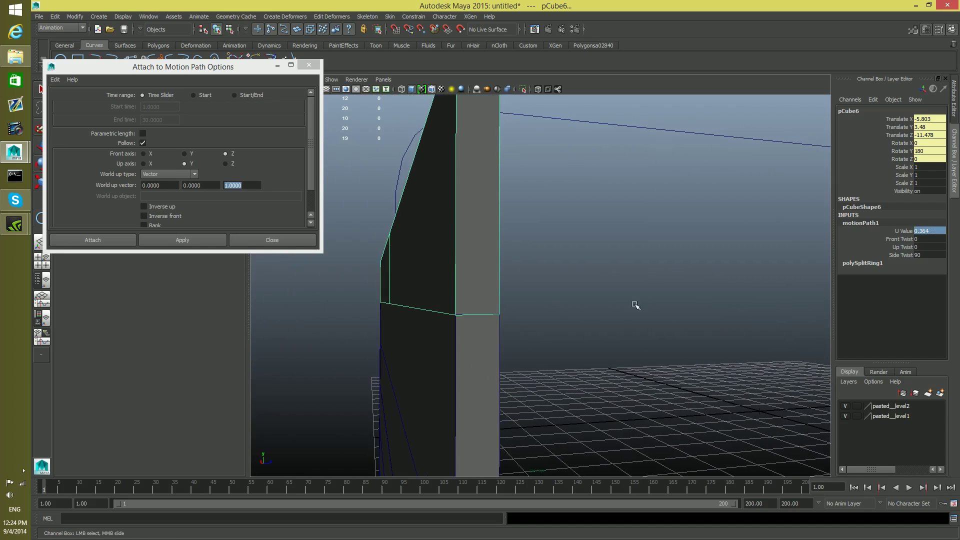
{"action": "left_click_drag", "start_coordinate": [924, 230], "coordinate": [929, 231]}
{"action": "key", "text": "Return"}
{"action": "scroll", "coordinate": [554, 349], "scroll_direction": "down", "scroll_amount": 8}
{"action": "scroll", "coordinate": [554, 348], "scroll_direction": "down", "scroll_amount": 2}
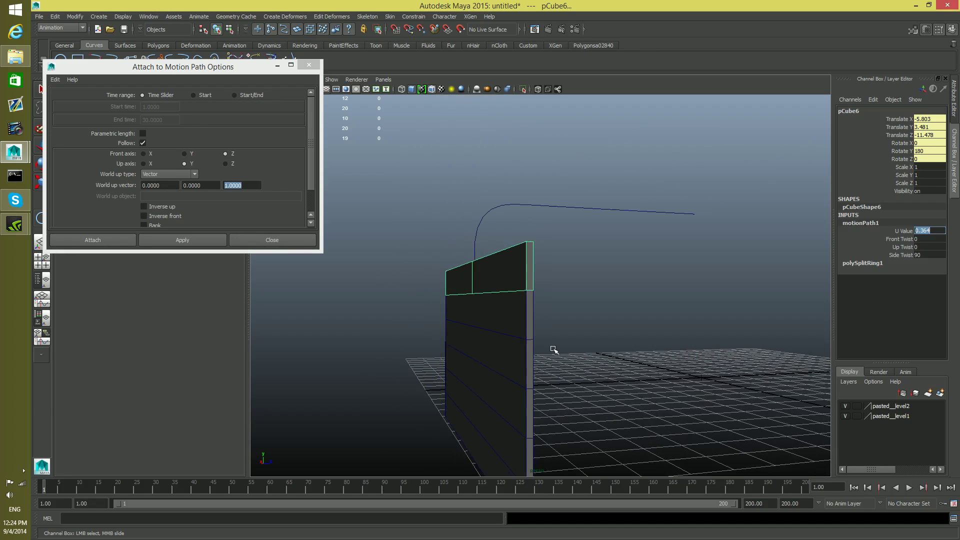
{"action": "left_click_drag", "start_coordinate": [548, 320], "coordinate": [572, 322], "text": "alt"}
{"action": "scroll", "coordinate": [572, 322], "scroll_direction": "down", "scroll_amount": 4}
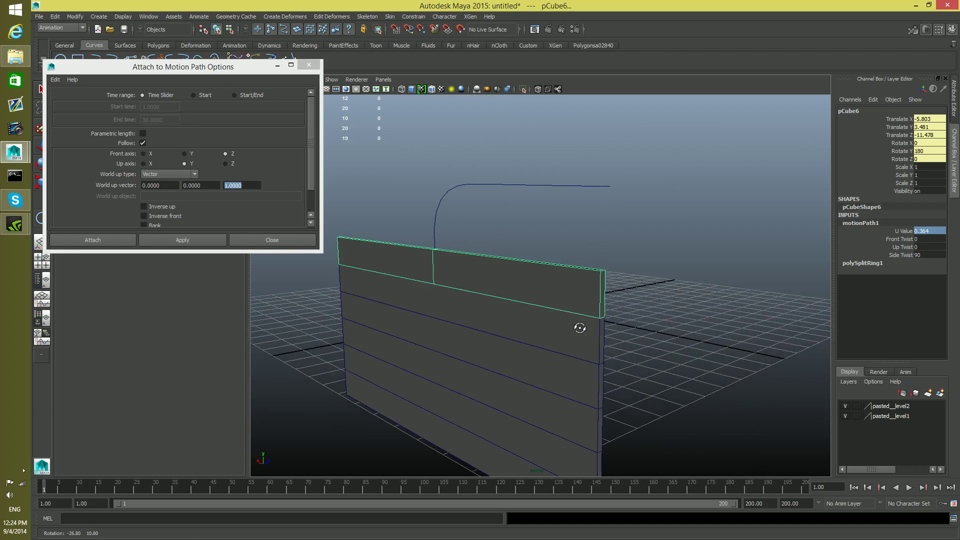
{"action": "scroll", "coordinate": [632, 339], "scroll_direction": "down", "scroll_amount": 3}
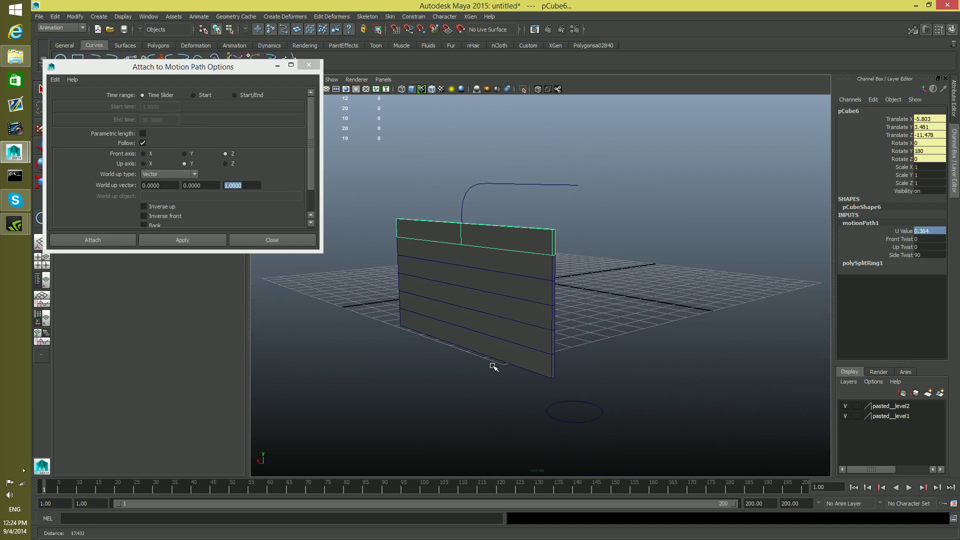
{"action": "left_click", "coordinate": [596, 407]}
{"action": "key", "text": "w"}
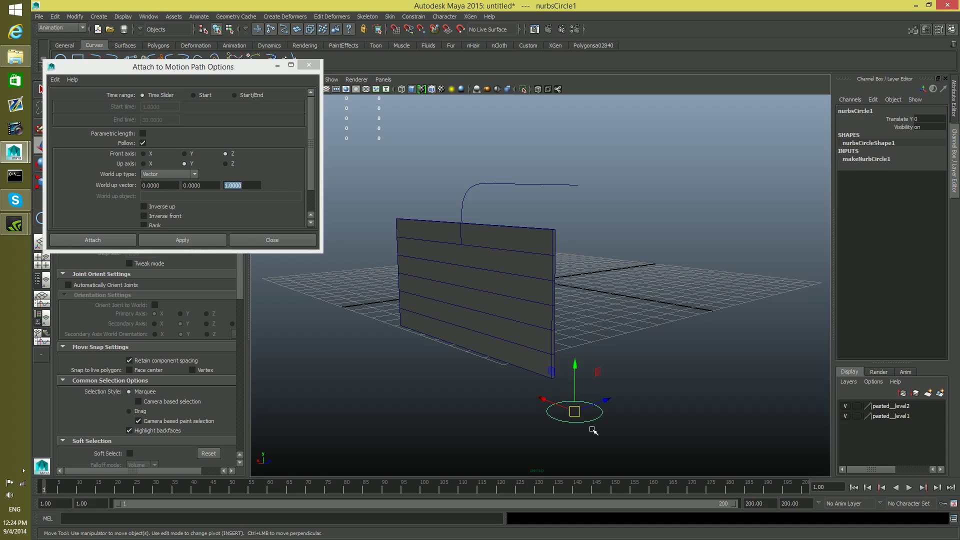
{"action": "left_click", "coordinate": [533, 234], "text": "shift"}
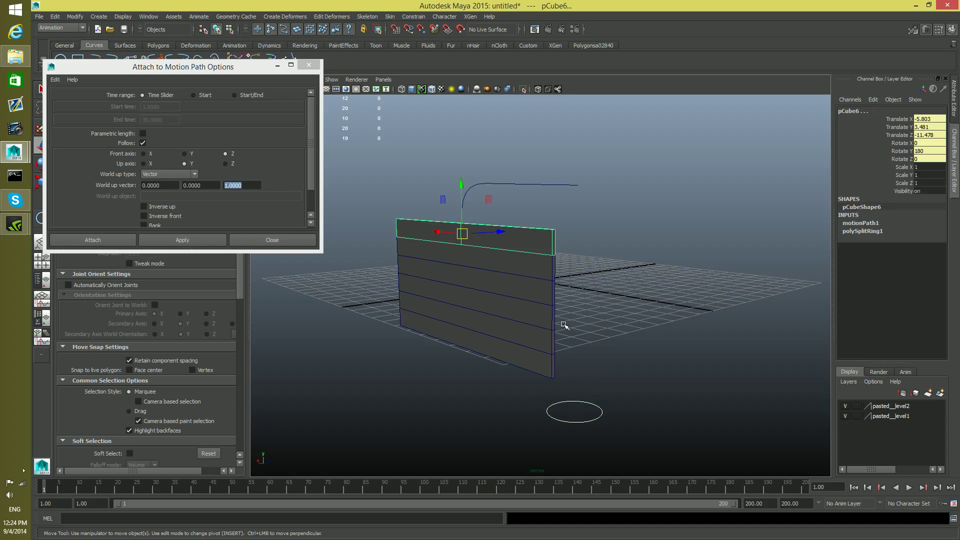
{"action": "left_click", "coordinate": [587, 404]}
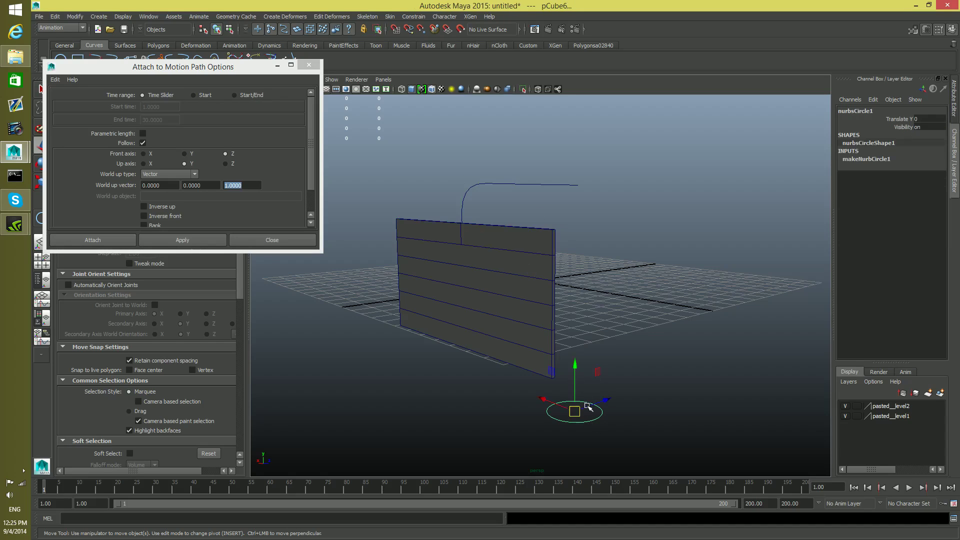
{"action": "left_click", "coordinate": [537, 242]}
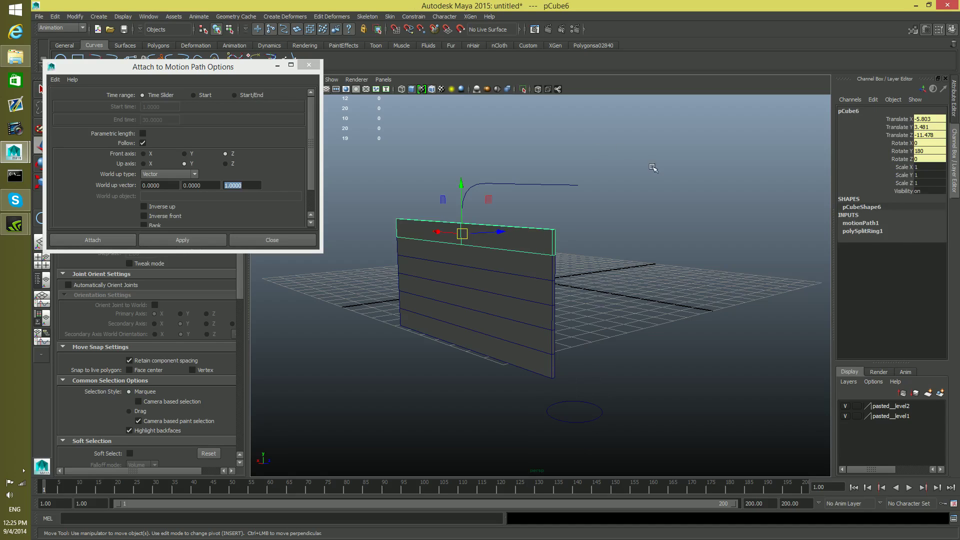
Close the Attach to Motion Path options and clear the selection
{"action": "left_click", "coordinate": [600, 419]}
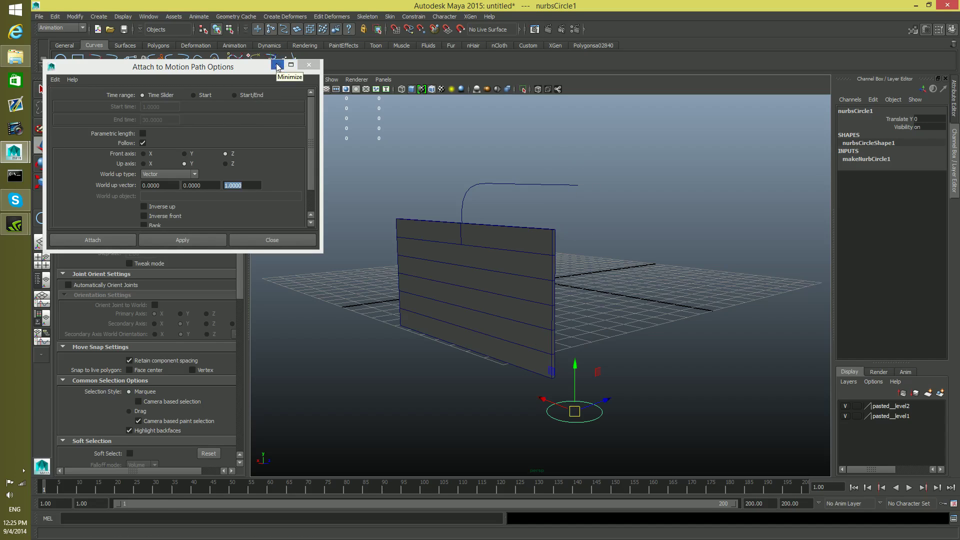
{"action": "left_click", "coordinate": [269, 241]}
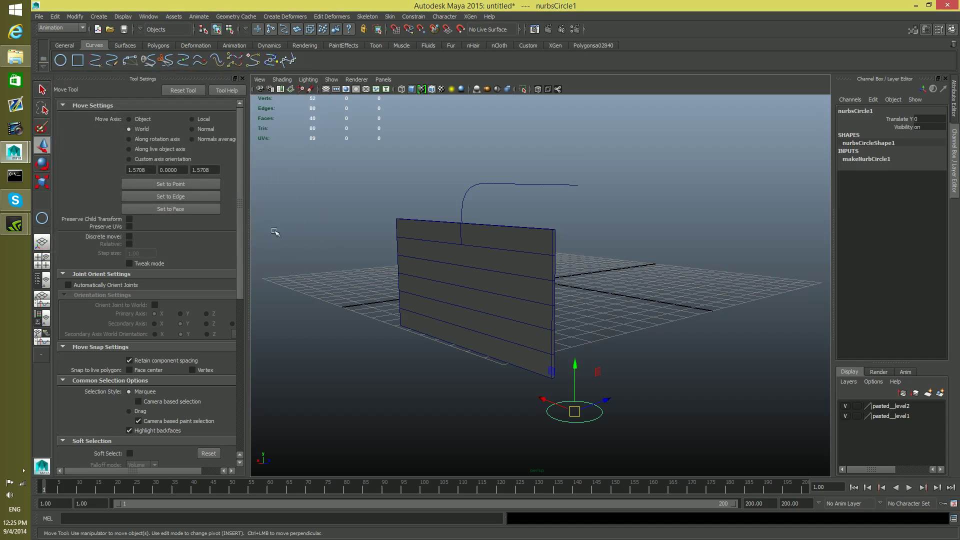
{"action": "left_click", "coordinate": [528, 241]}
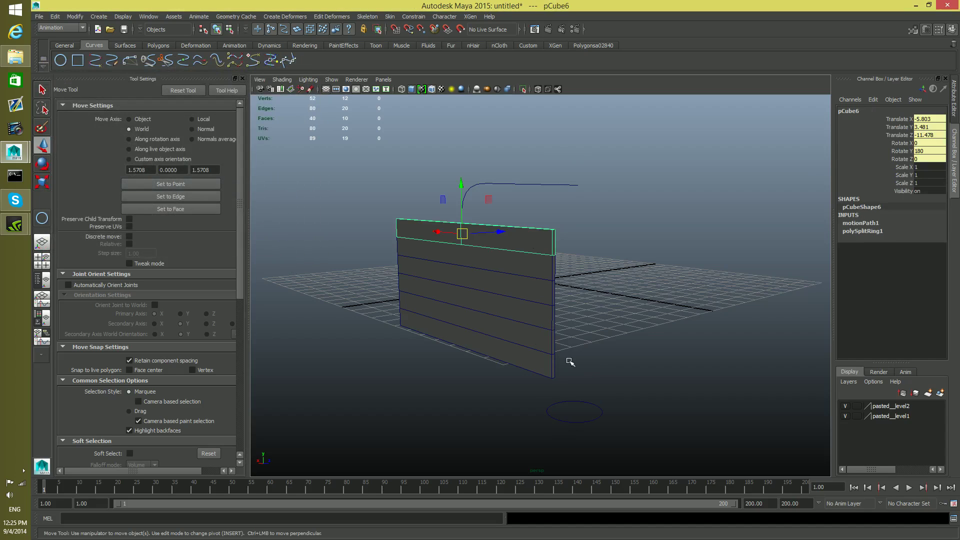
{"action": "left_click", "coordinate": [652, 389]}
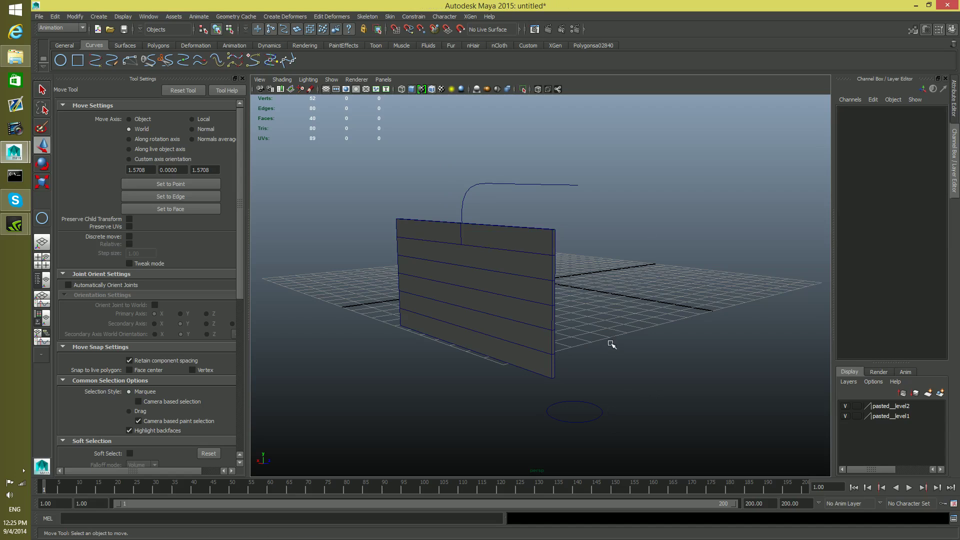
Open the Set Driven Key window and load the control circle below the panels as the driver
{"action": "left_click", "coordinate": [201, 18]}
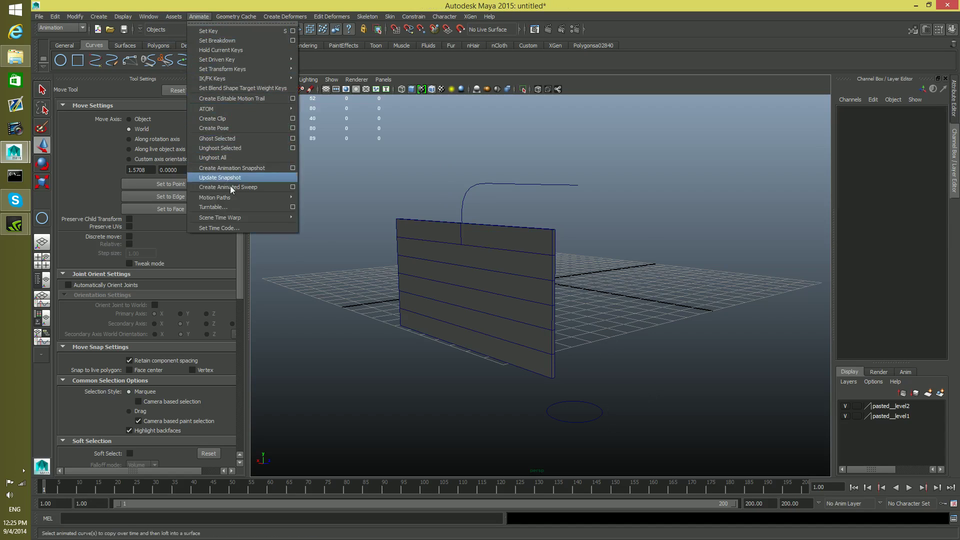
{"action": "mouse_move", "coordinate": [231, 61]}
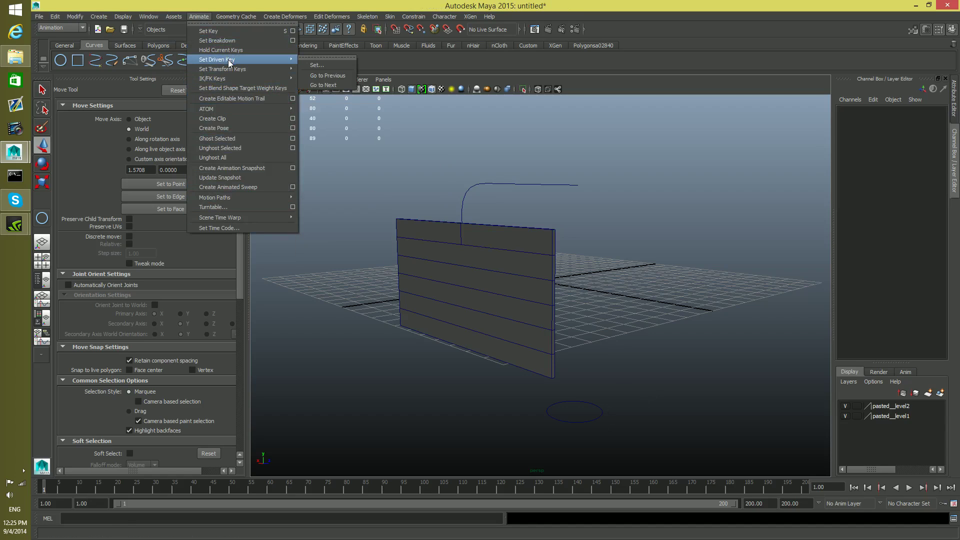
{"action": "left_click", "coordinate": [328, 64]}
{"action": "left_click_drag", "start_coordinate": [239, 145], "coordinate": [360, 108]}
{"action": "left_click_drag", "start_coordinate": [634, 407], "coordinate": [562, 419]}
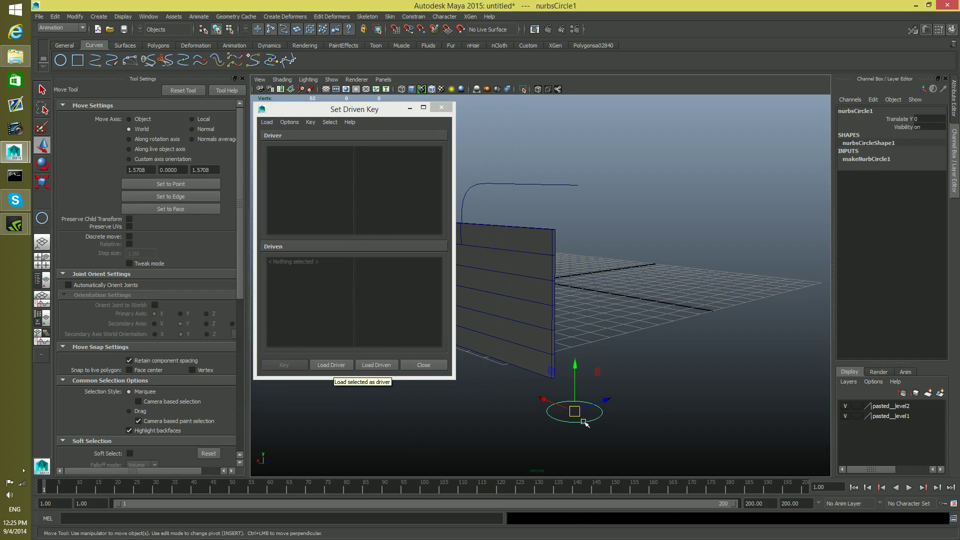
{"action": "left_click", "coordinate": [332, 365]}
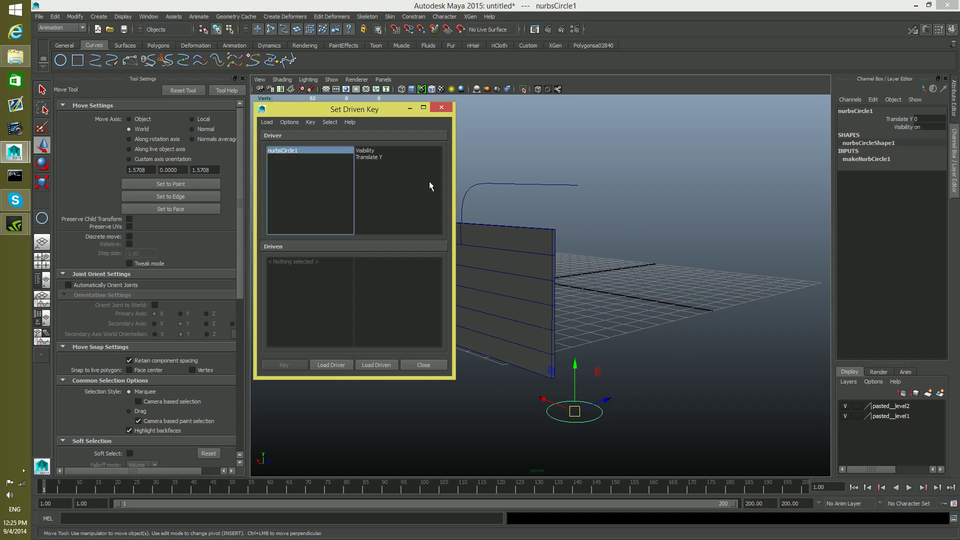
Load the top panel together with its motionPath1 input as the driven objects
{"action": "left_click", "coordinate": [553, 241]}
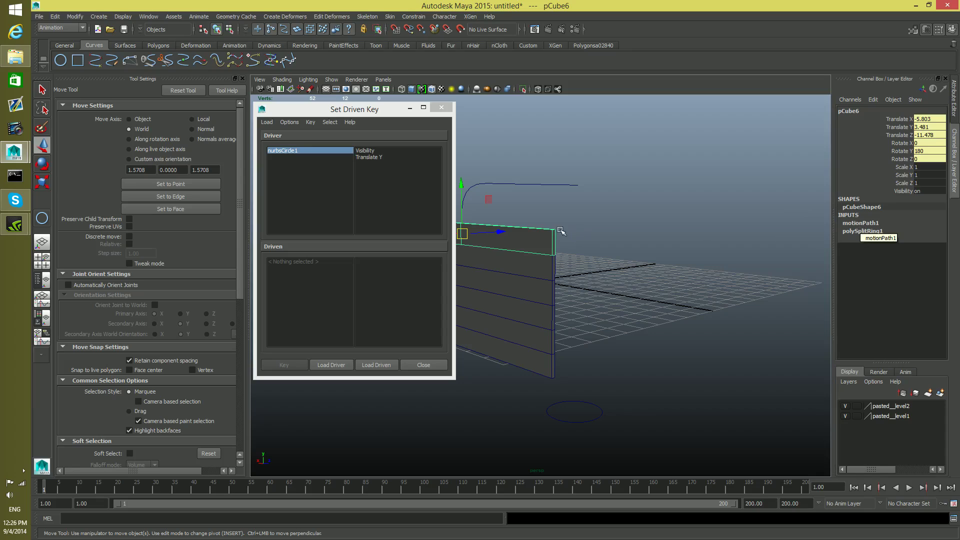
{"action": "left_click", "coordinate": [856, 223]}
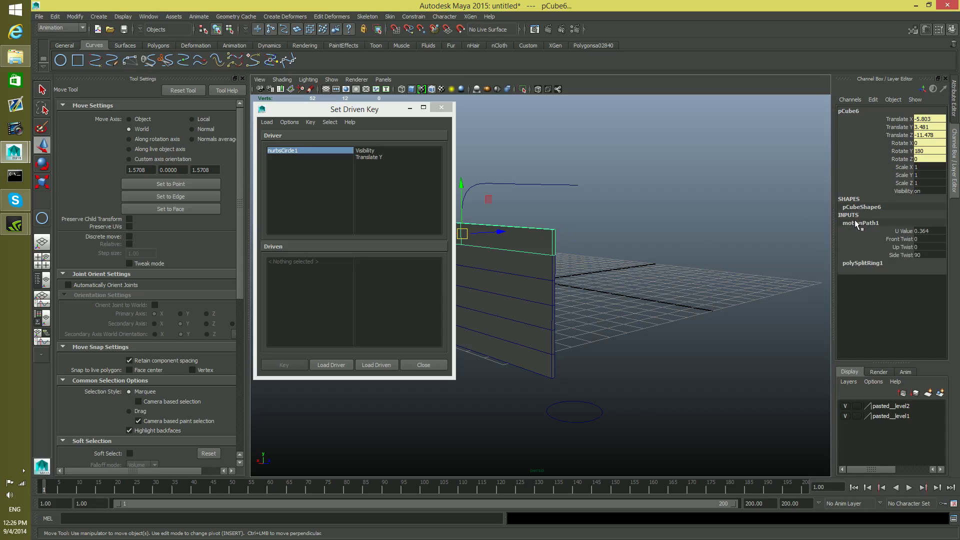
{"action": "left_click", "coordinate": [901, 231]}
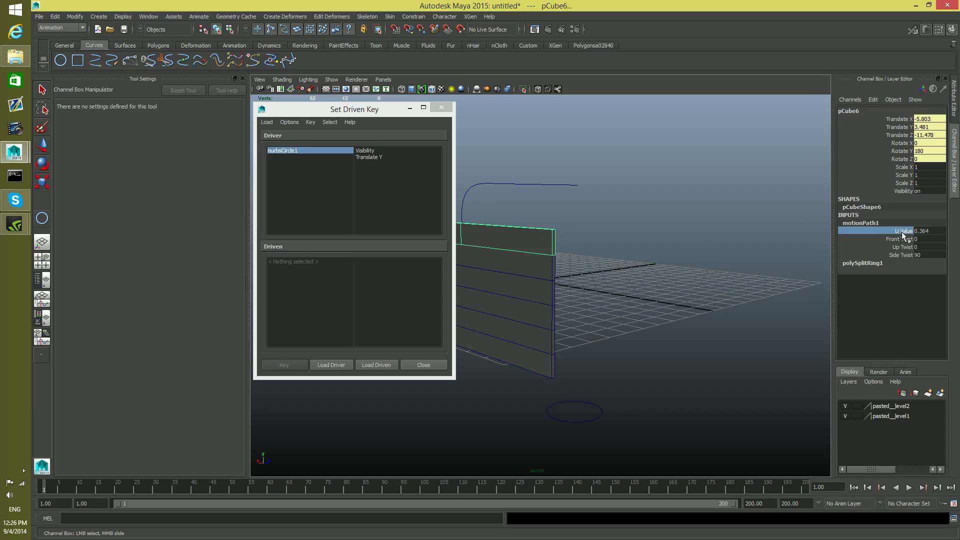
{"action": "left_click", "coordinate": [381, 365]}
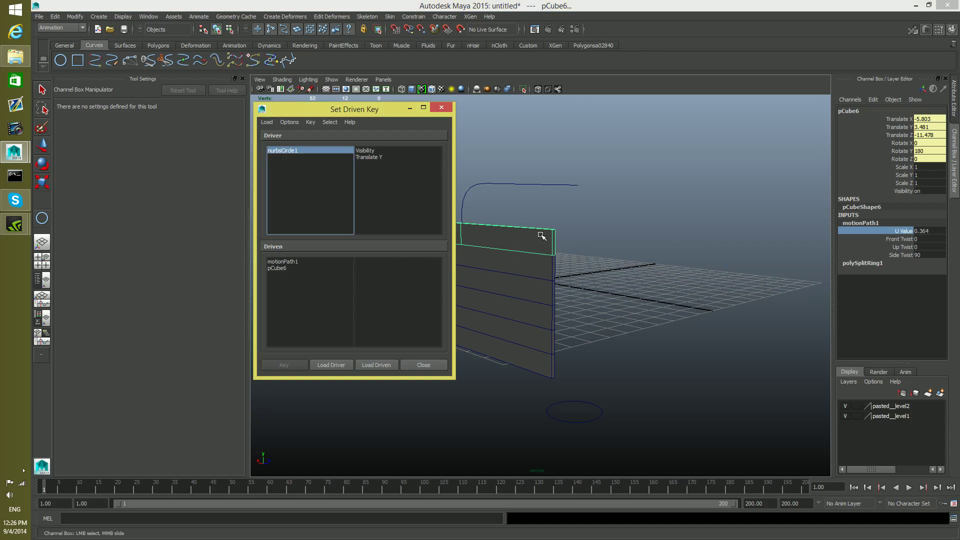
Pair the circle's Translate Y with motionPath1's U Value and set the first driven key at the panel's resting position
{"action": "left_click", "coordinate": [281, 263]}
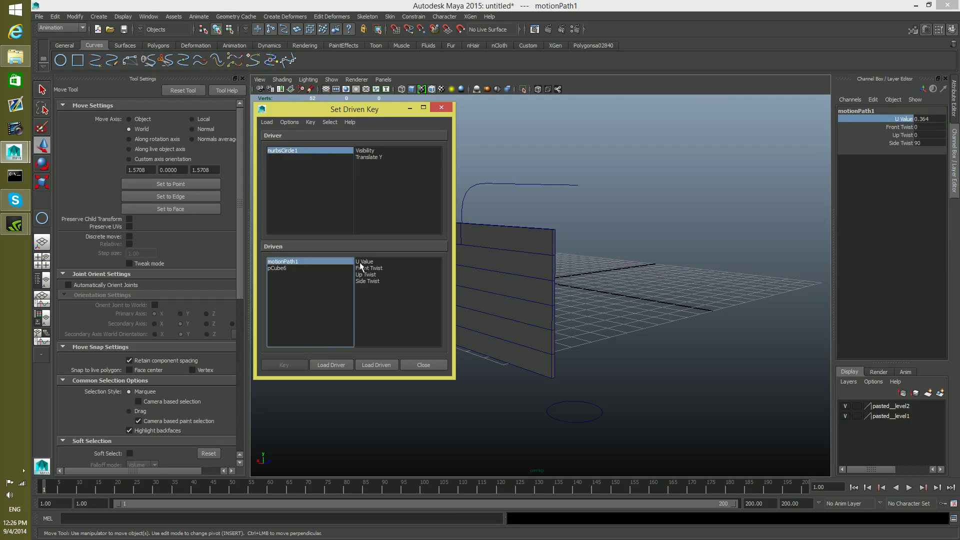
{"action": "left_click", "coordinate": [363, 262]}
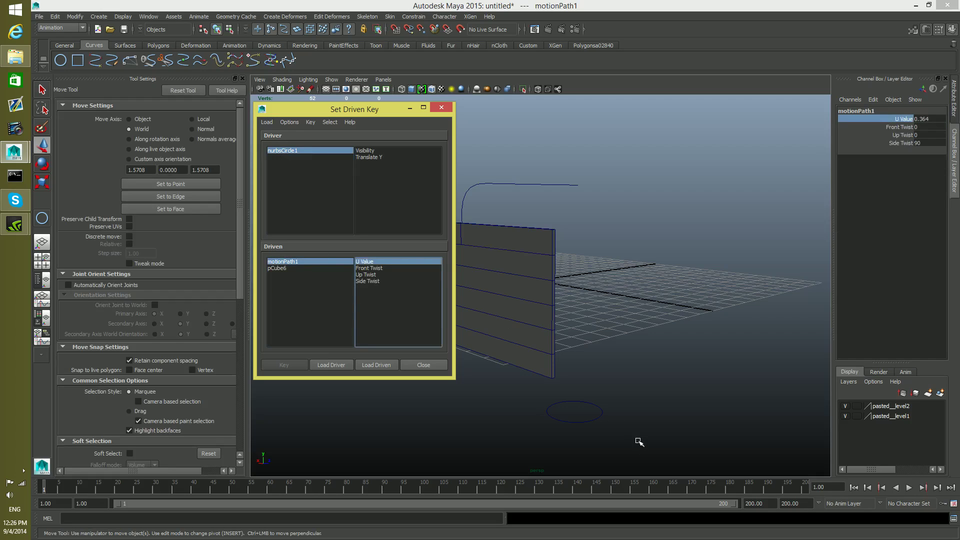
{"action": "left_click", "coordinate": [368, 157]}
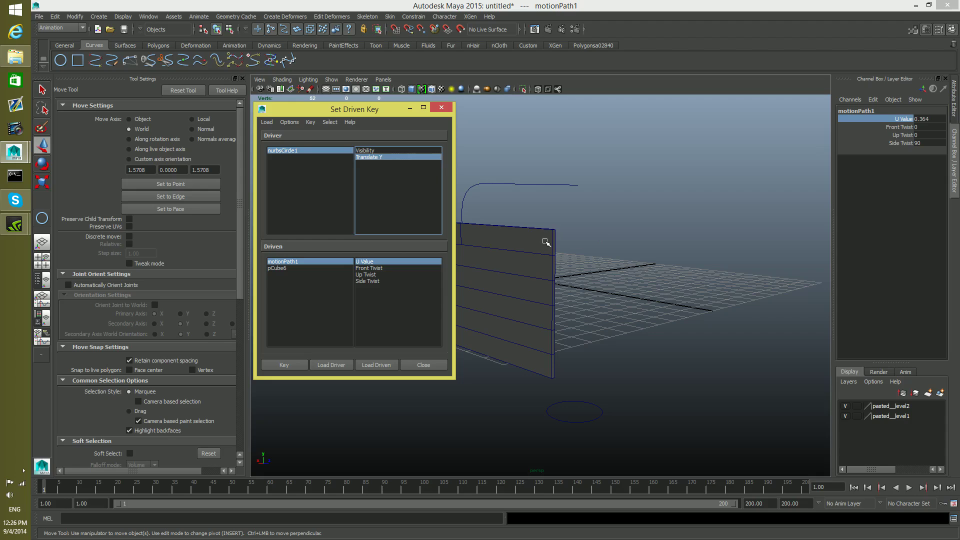
{"action": "middle_click_drag", "start_coordinate": [583, 360], "coordinate": [648, 371], "text": "alt"}
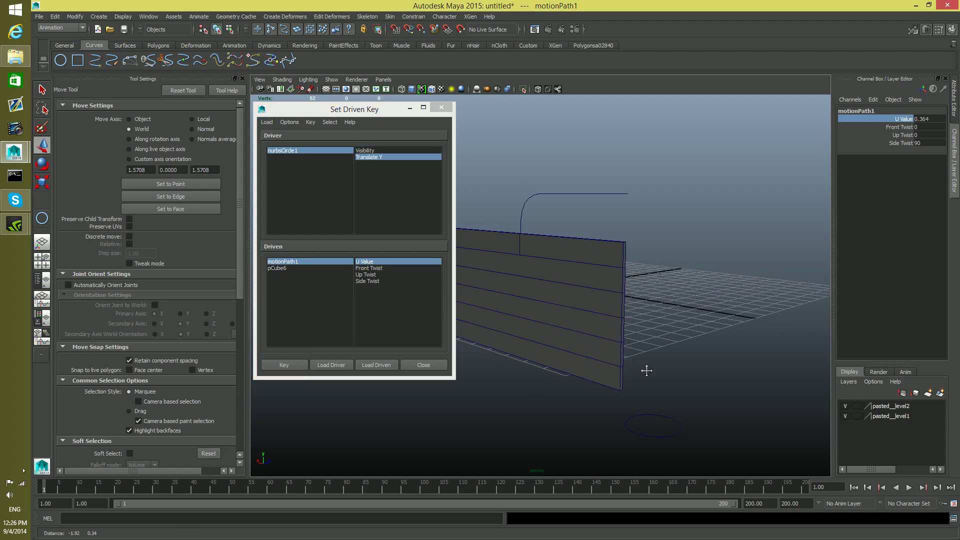
{"action": "left_click_drag", "start_coordinate": [645, 274], "coordinate": [553, 331], "text": "alt"}
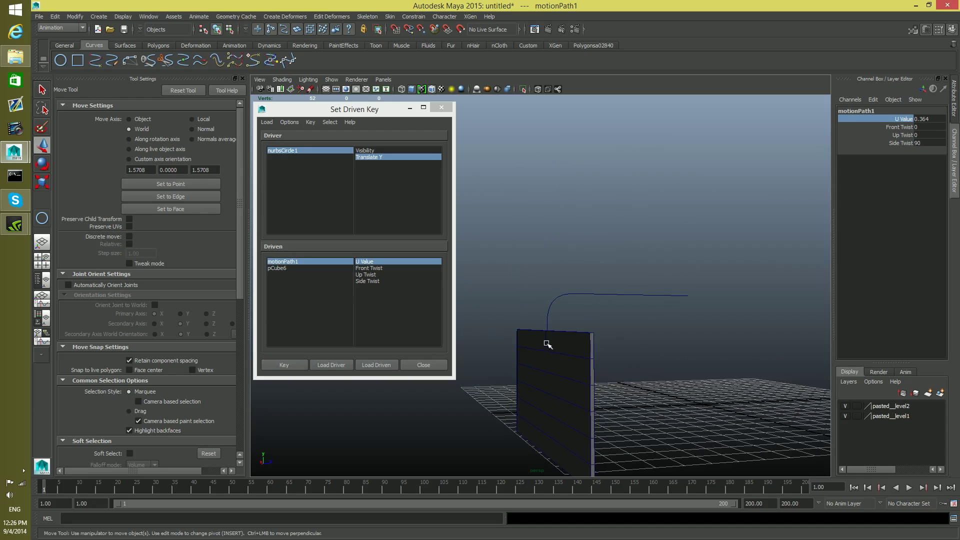
{"action": "left_click_drag", "start_coordinate": [555, 348], "coordinate": [507, 317], "text": "alt"}
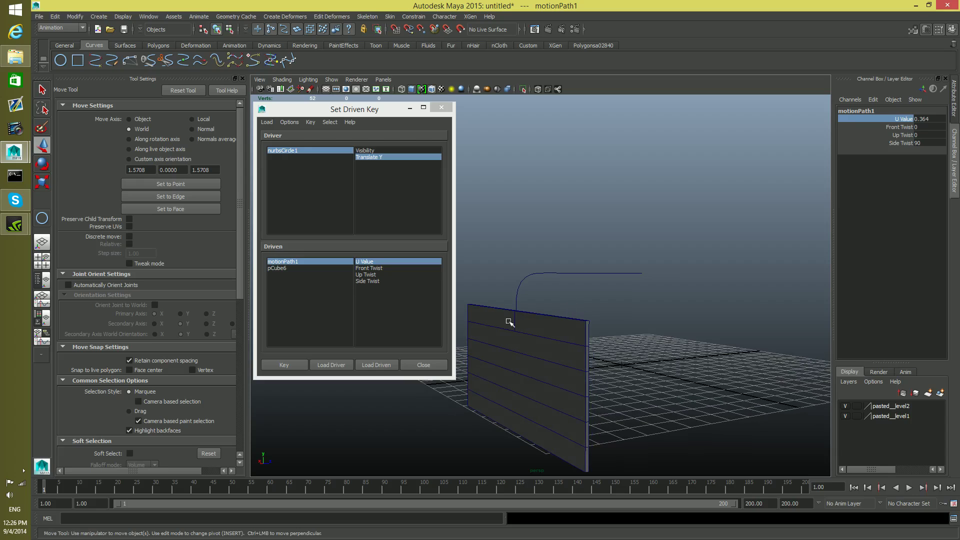
{"action": "left_click", "coordinate": [284, 364]}
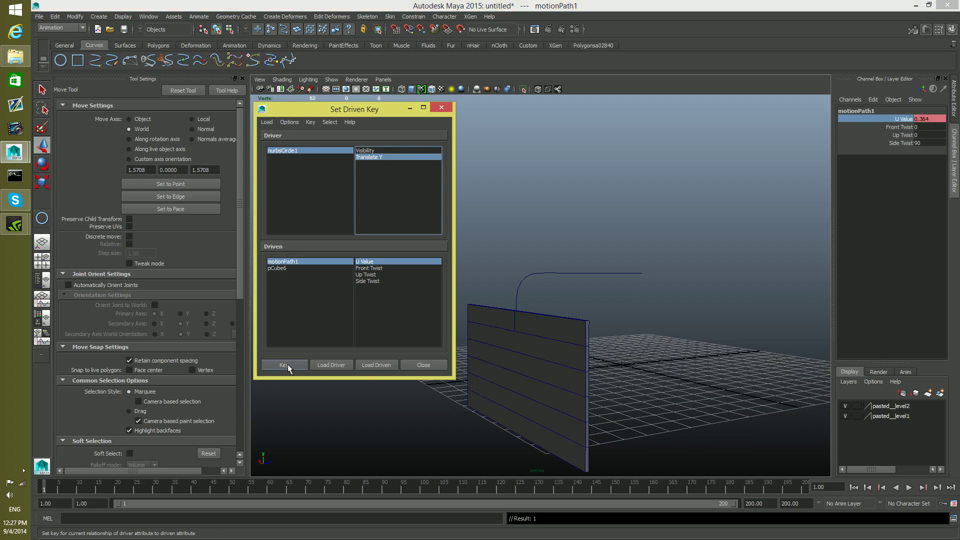
Raise the control circle straight up to a Translate Y of 4.27, level with the top panel
{"action": "right_click_drag", "start_coordinate": [602, 383], "coordinate": [667, 395], "text": "alt"}
{"action": "right_click_drag", "start_coordinate": [756, 386], "coordinate": [624, 377], "text": "alt"}
{"action": "middle_click_drag", "start_coordinate": [624, 377], "coordinate": [574, 399], "text": "alt"}
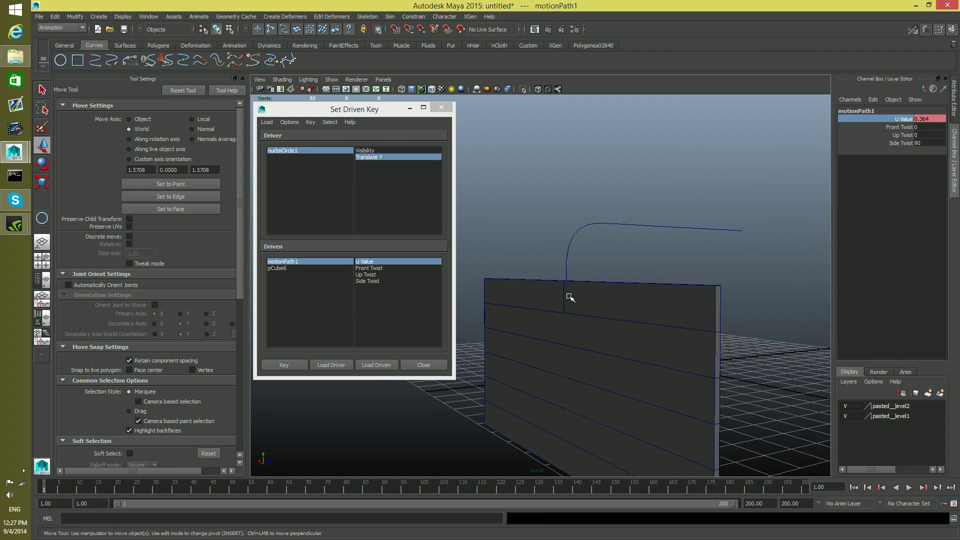
{"action": "scroll", "coordinate": [755, 395], "scroll_direction": "down", "scroll_amount": 5}
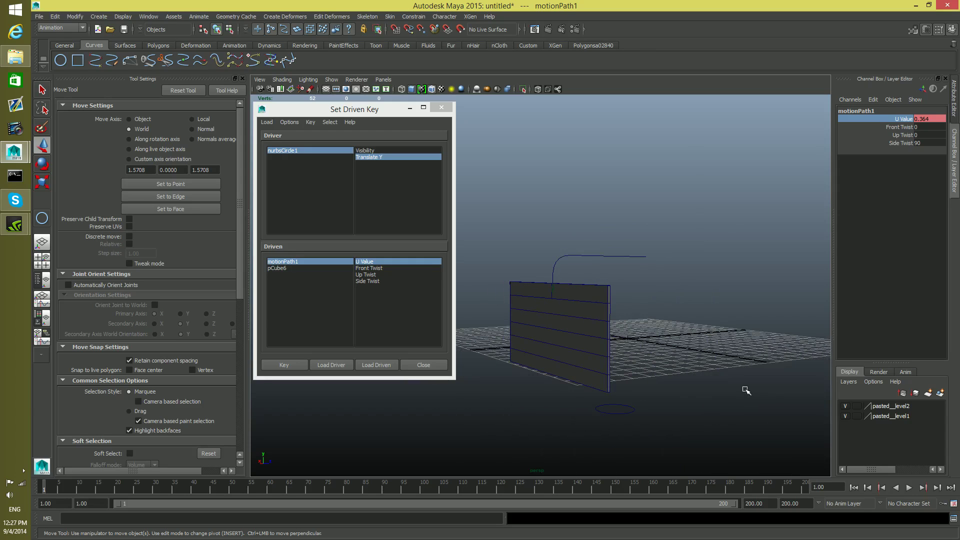
{"action": "left_click", "coordinate": [627, 411]}
{"action": "left_click_drag", "start_coordinate": [616, 361], "coordinate": [608, 197]}
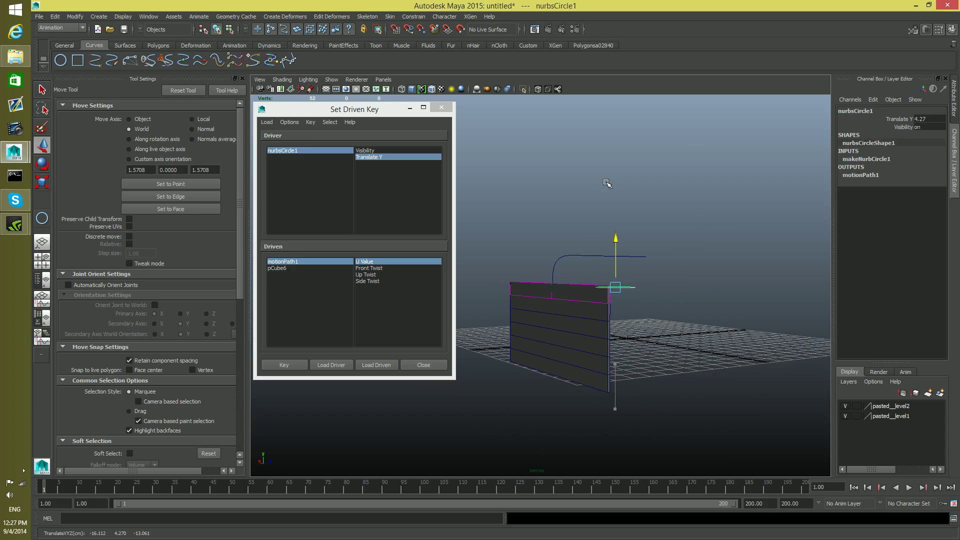
{"action": "left_click_drag", "start_coordinate": [574, 317], "coordinate": [602, 390], "text": "alt"}
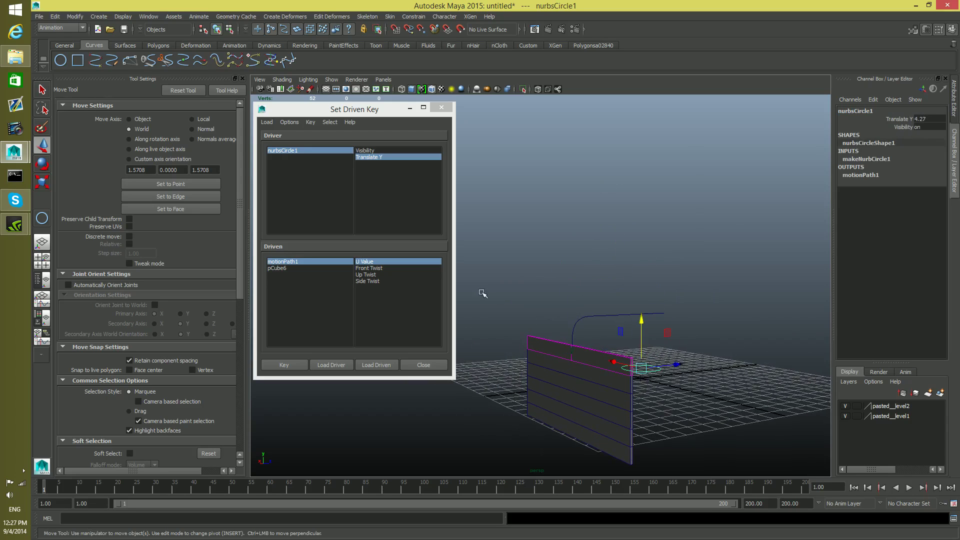
Set the top panel's motionPath1 U Value to 1 and set a driven key for the raised circle position
{"action": "left_click", "coordinate": [573, 354]}
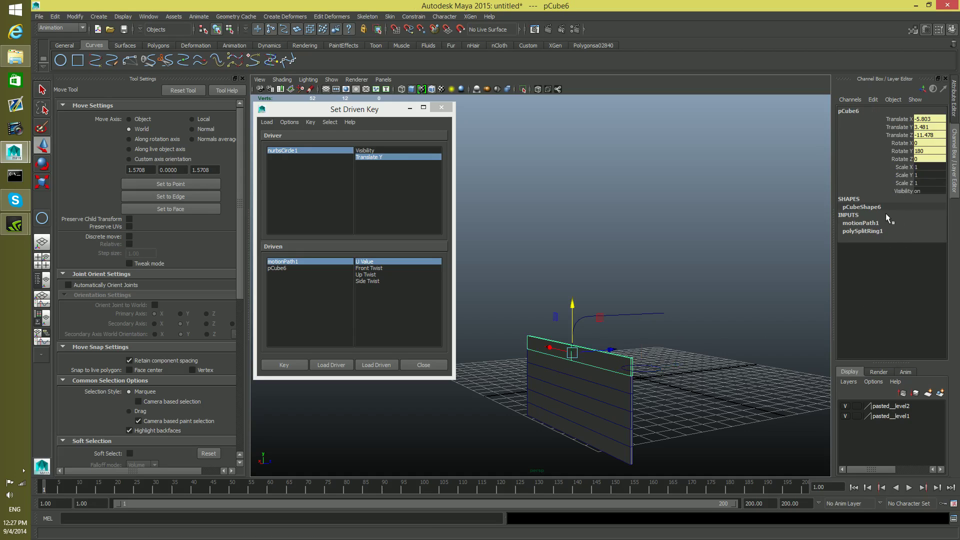
{"action": "left_click", "coordinate": [860, 222]}
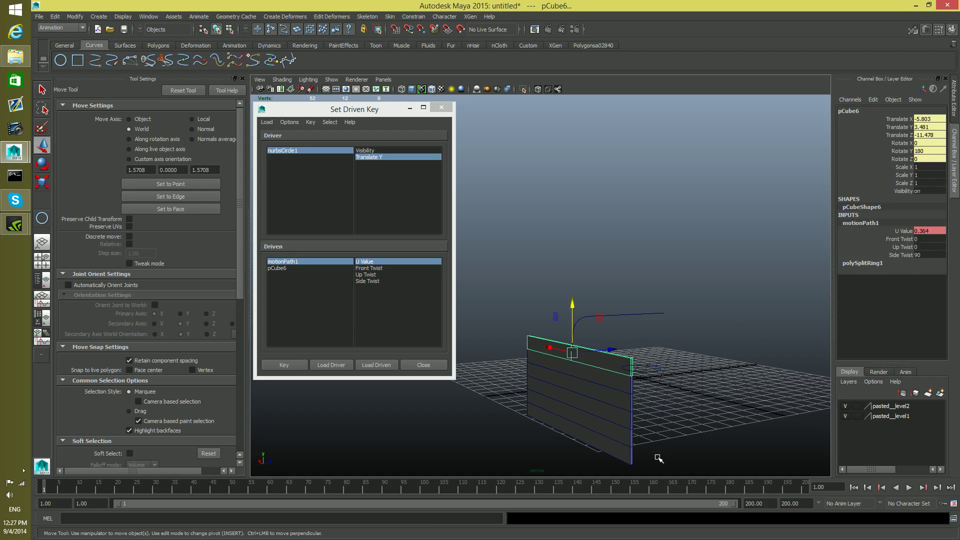
{"action": "left_click_drag", "start_coordinate": [685, 437], "coordinate": [645, 377], "text": "alt"}
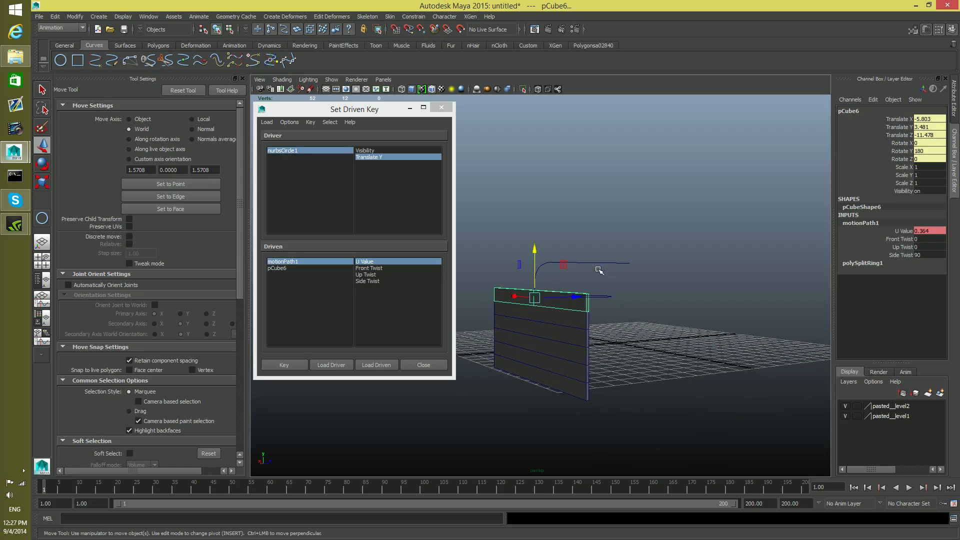
{"action": "left_click_drag", "start_coordinate": [616, 346], "coordinate": [628, 414], "text": "alt"}
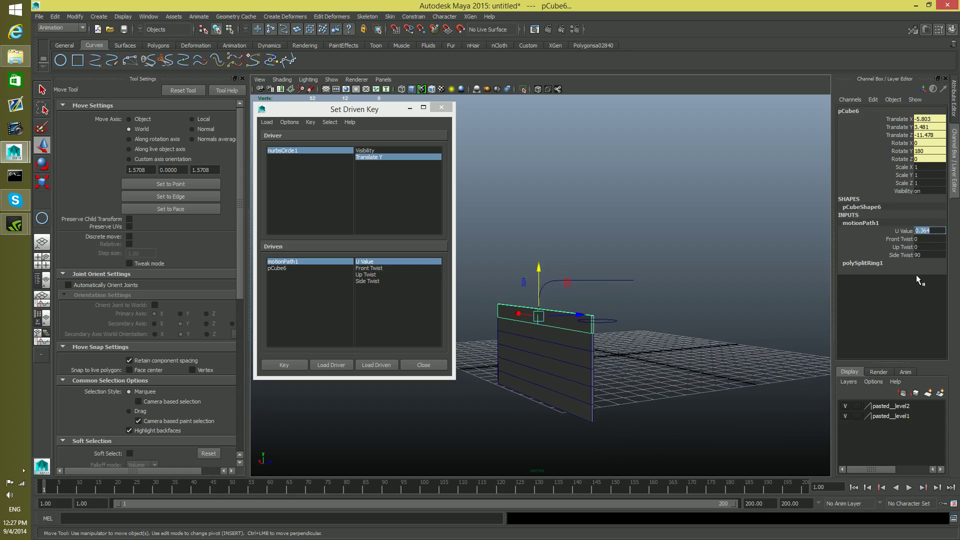
{"action": "type", "text": "1"}
{"action": "key", "text": "Return"}
{"action": "left_click_drag", "start_coordinate": [755, 228], "coordinate": [606, 244], "text": "alt"}
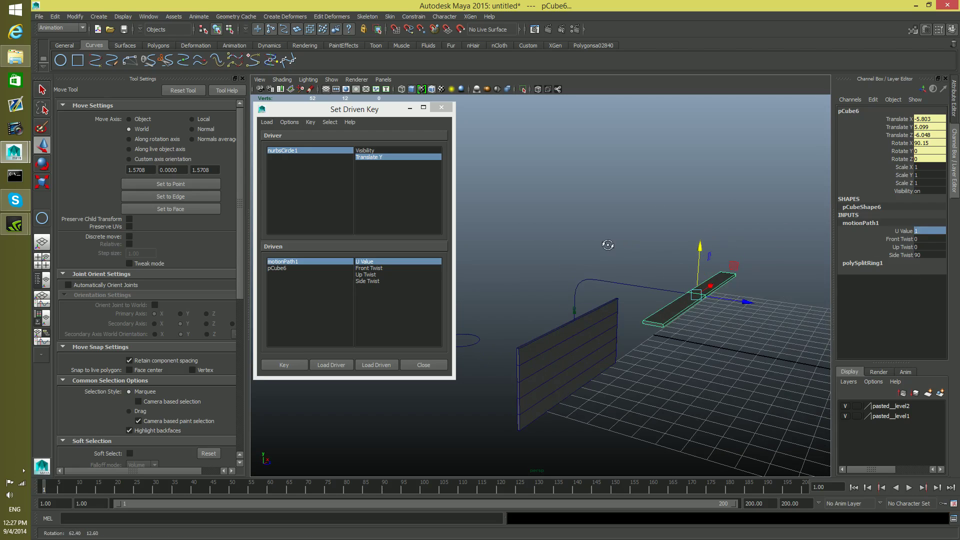
{"action": "left_click_drag", "start_coordinate": [716, 315], "coordinate": [780, 314], "text": "alt"}
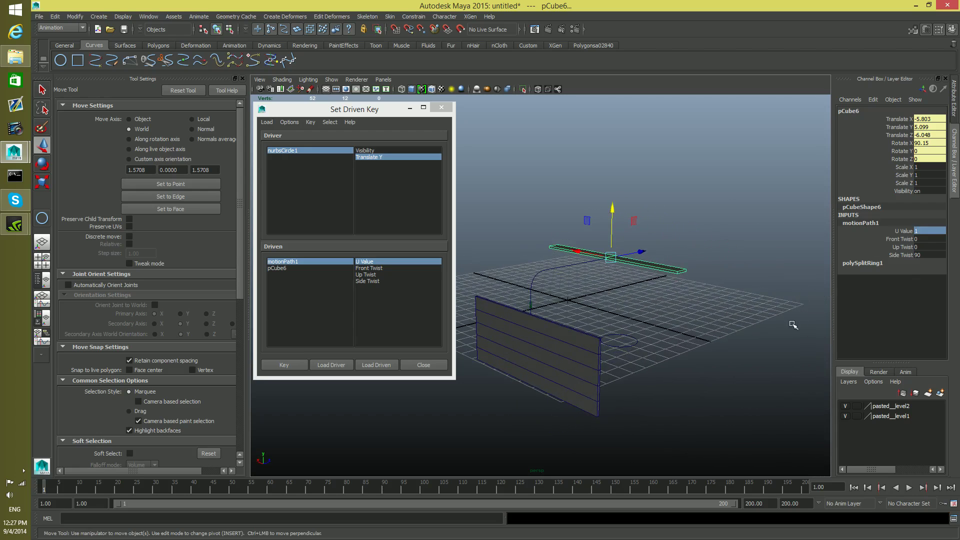
{"action": "left_click", "coordinate": [282, 364]}
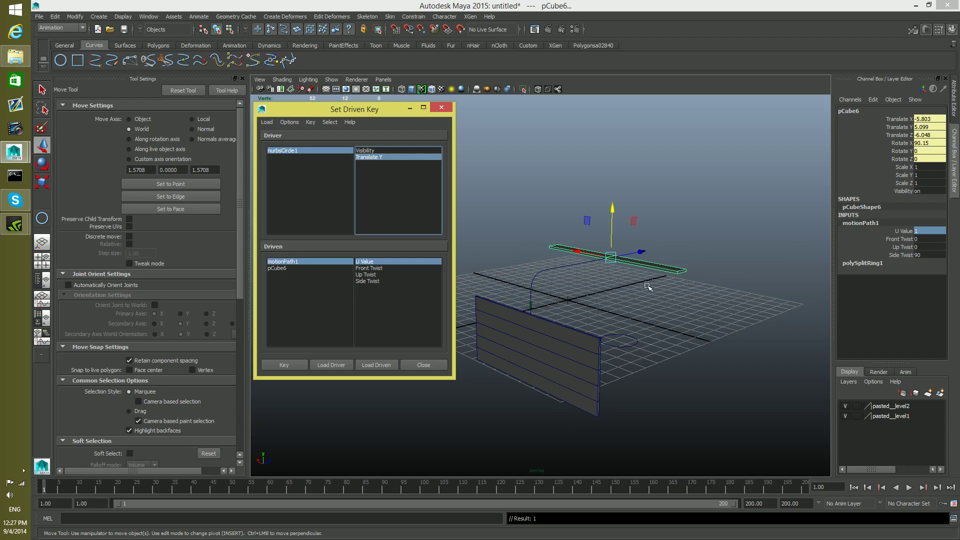
Lower the control circle straight down to a Translate Y of 0 to test the top panel's travel along the path
{"action": "scroll", "coordinate": [750, 392], "scroll_direction": "down", "scroll_amount": 2}
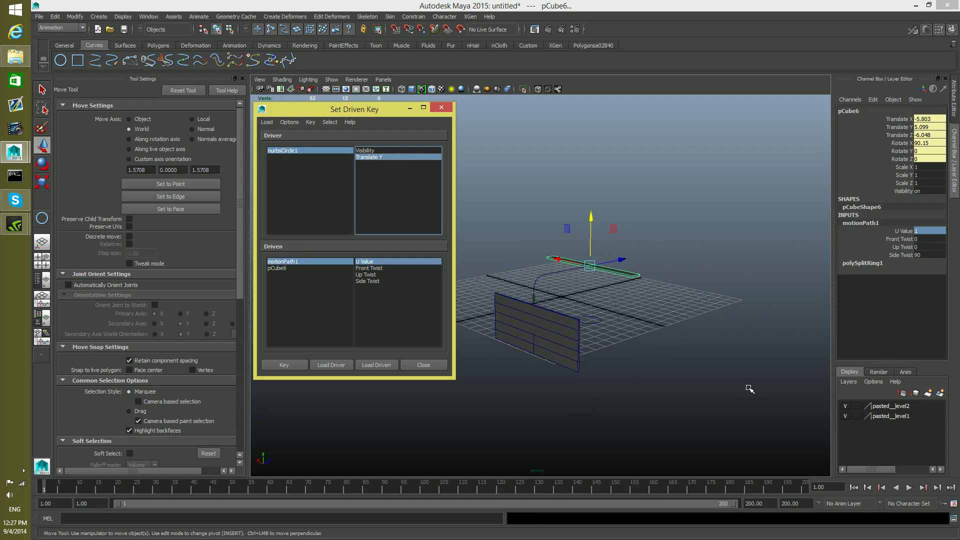
{"action": "left_click", "coordinate": [591, 324]}
{"action": "left_click_drag", "start_coordinate": [606, 358], "coordinate": [633, 356], "text": "alt"}
{"action": "left_click_drag", "start_coordinate": [608, 262], "coordinate": [627, 424]}
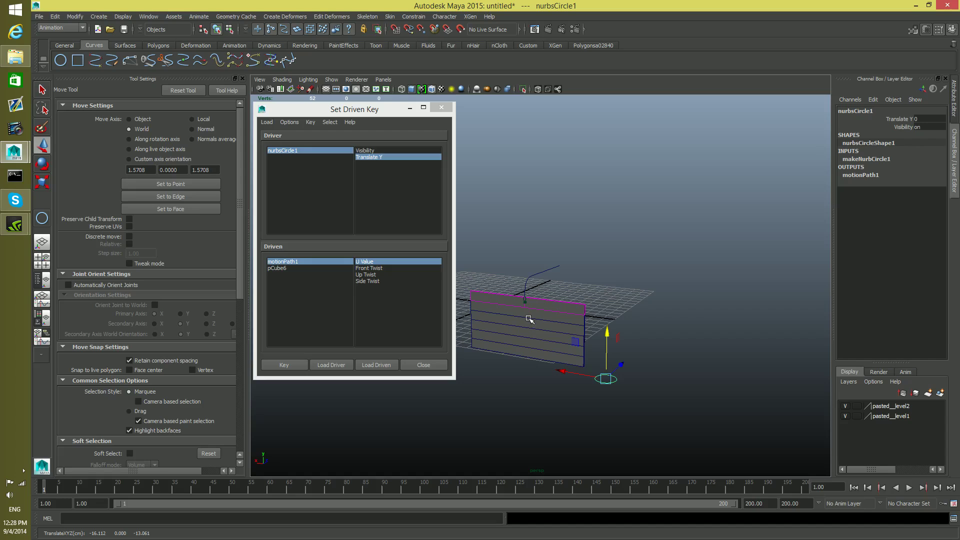
Attach the second panel from the top to the curved path with Attach to Motion Path
{"action": "left_click", "coordinate": [532, 316]}
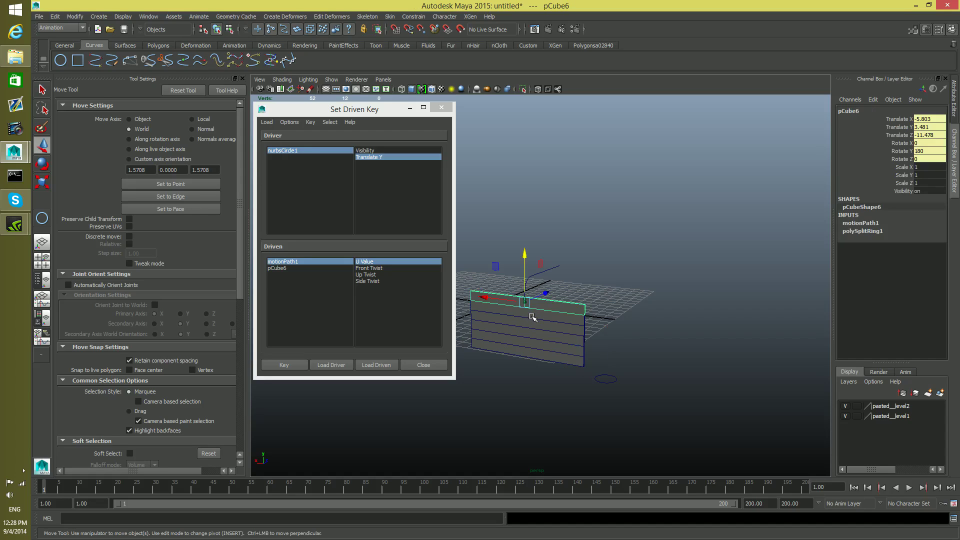
{"action": "left_click", "coordinate": [570, 320]}
{"action": "left_click_drag", "start_coordinate": [589, 322], "coordinate": [619, 352]}
{"action": "left_click", "coordinate": [606, 306]}
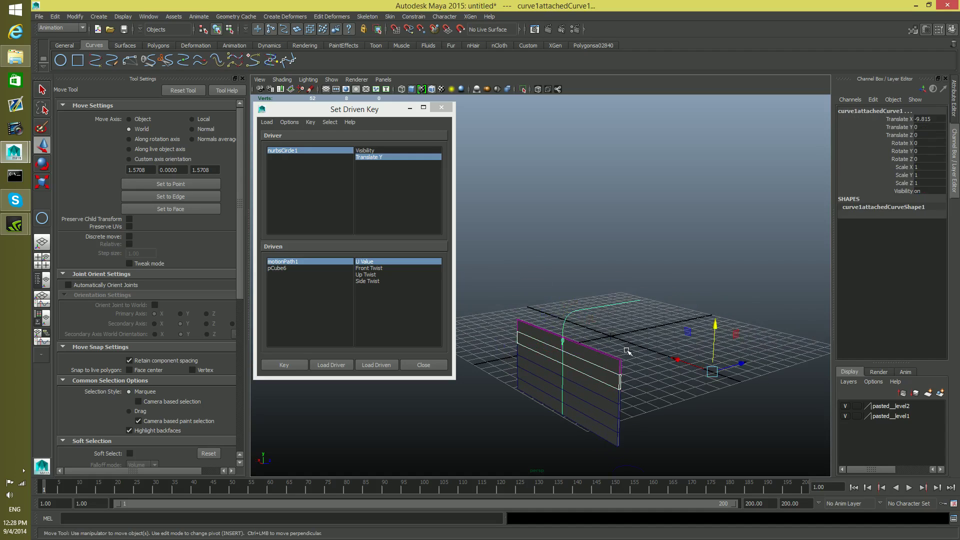
{"action": "left_click", "coordinate": [199, 17]}
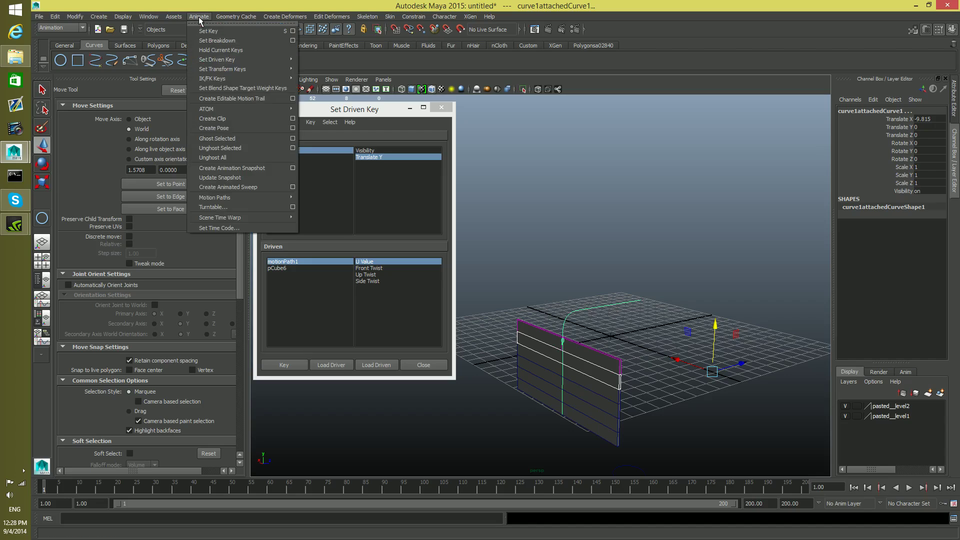
{"action": "mouse_move", "coordinate": [230, 196]}
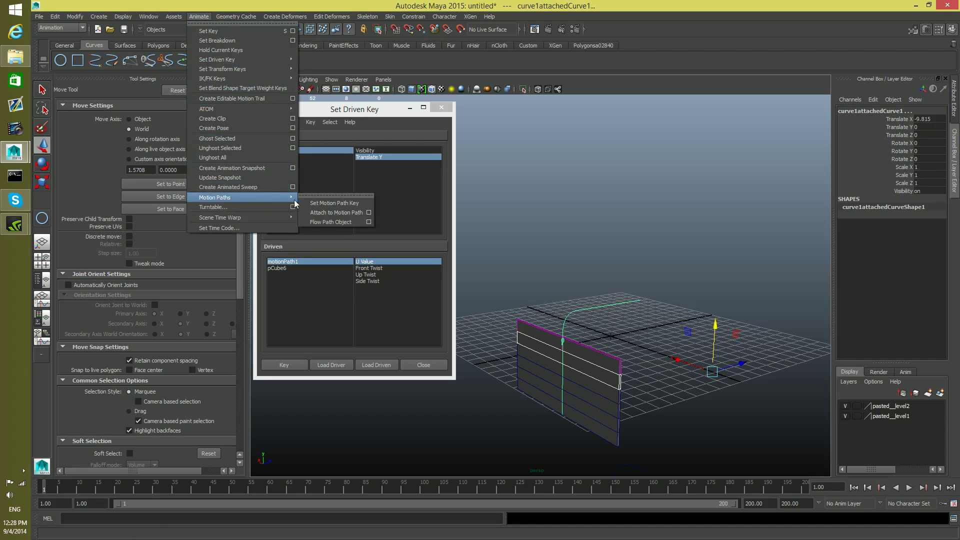
{"action": "left_click", "coordinate": [344, 213]}
{"action": "left_click_drag", "start_coordinate": [639, 330], "coordinate": [659, 248], "text": "alt"}
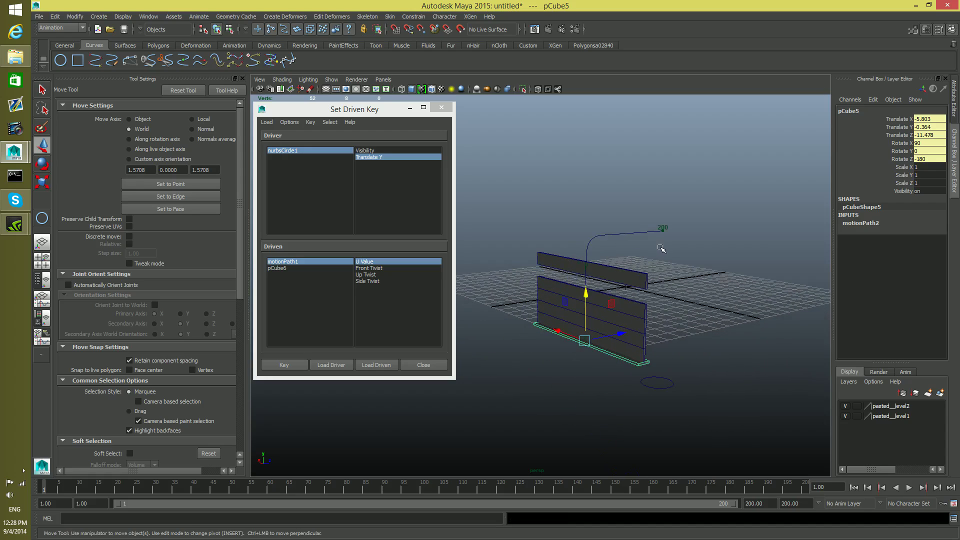
Set motionPath2's Side Twist to 90 and break the connections on its U Value
{"action": "left_click", "coordinate": [861, 223]}
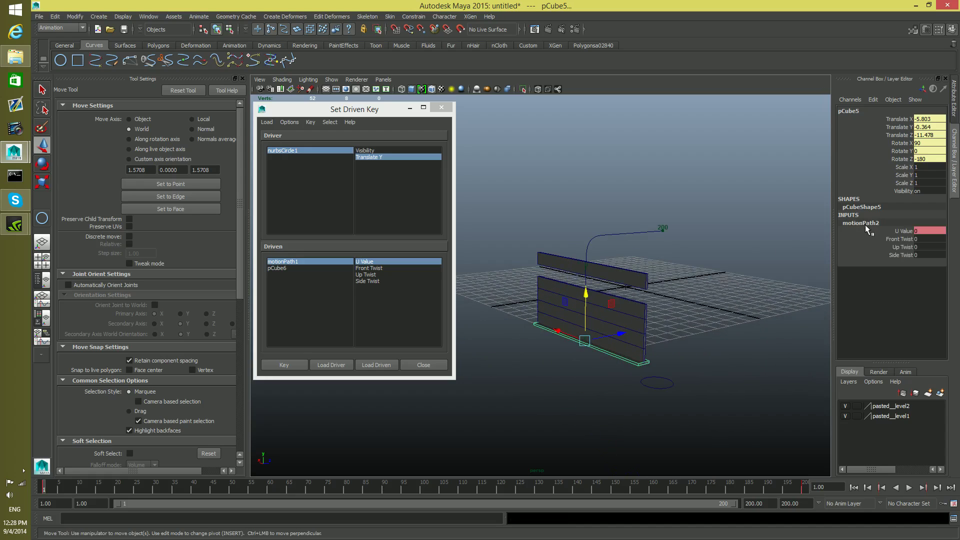
{"action": "left_click", "coordinate": [900, 255]}
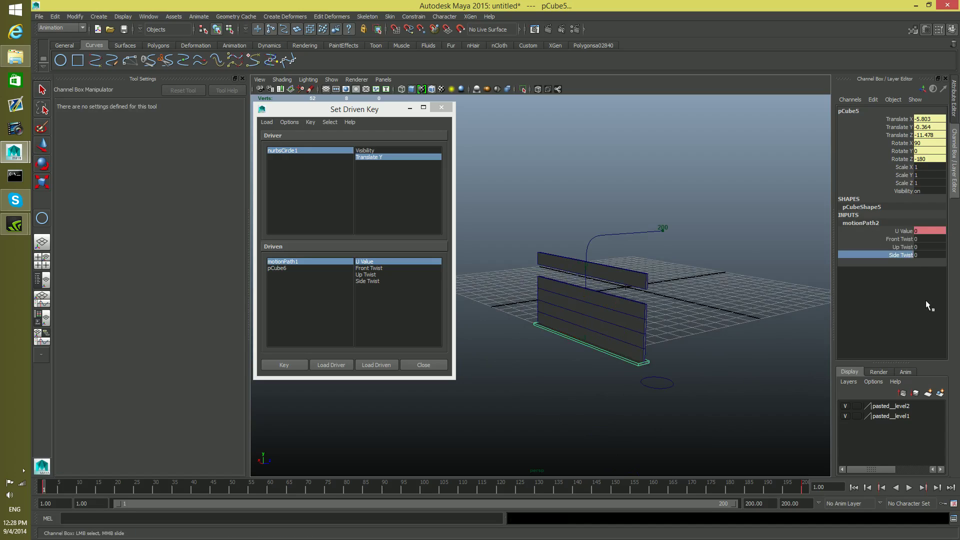
{"action": "left_click", "coordinate": [918, 255]}
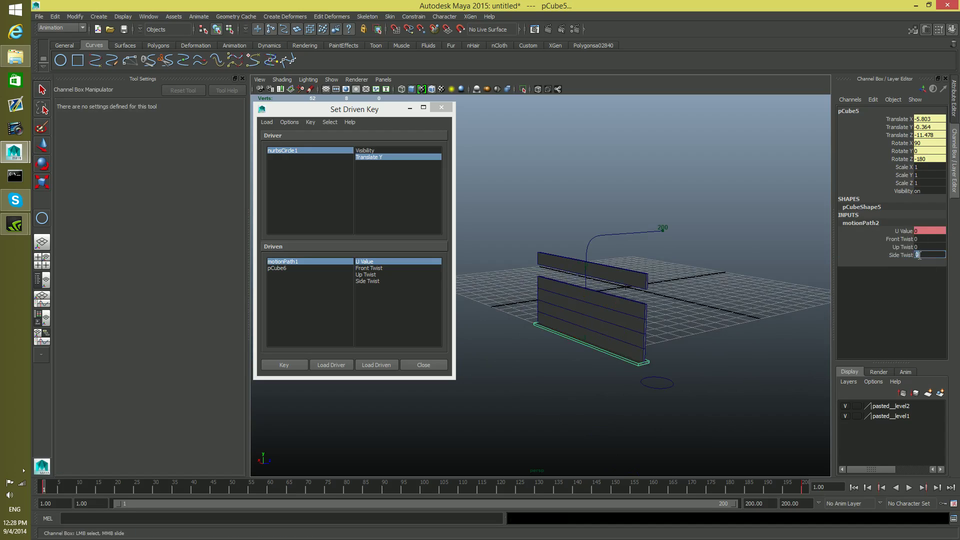
{"action": "key", "text": "Return"}
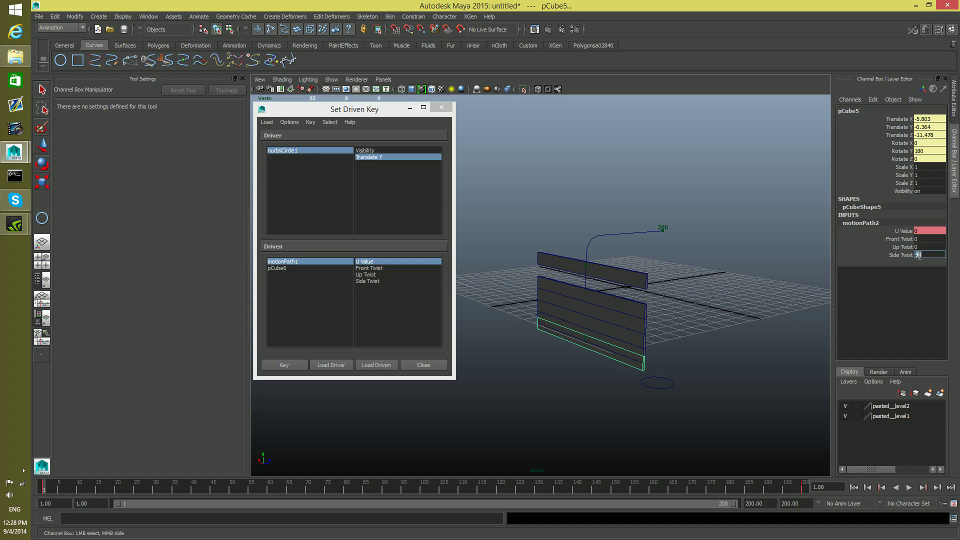
{"action": "right_click", "coordinate": [907, 231]}
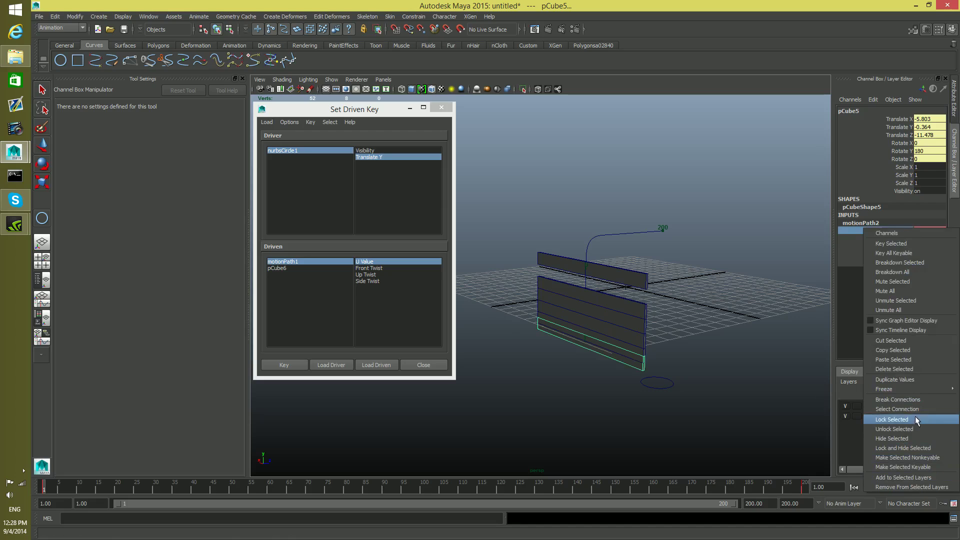
{"action": "left_click", "coordinate": [911, 395]}
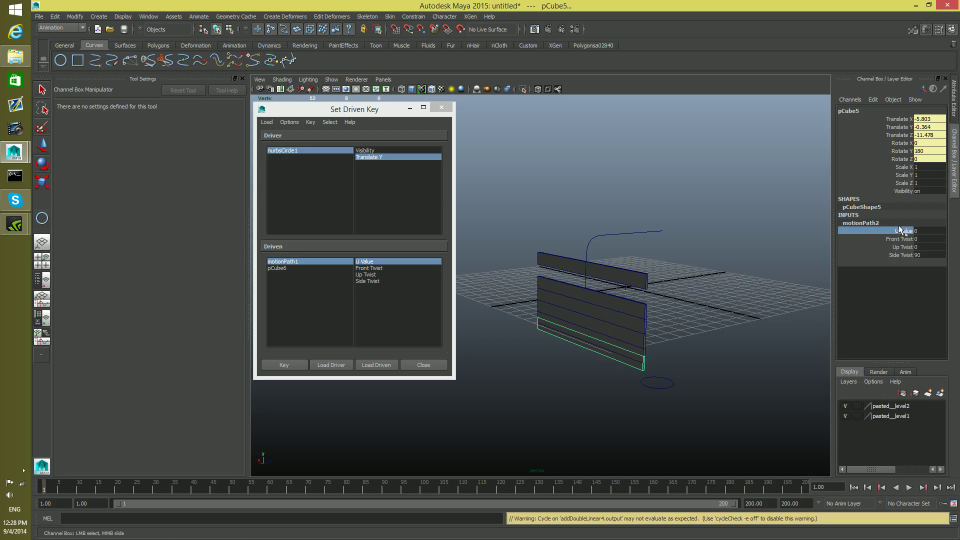
Place the second panel directly beneath the top one by setting motionPath2's U Value to 0.298
{"action": "middle_click_drag", "start_coordinate": [679, 256], "coordinate": [681, 255]}
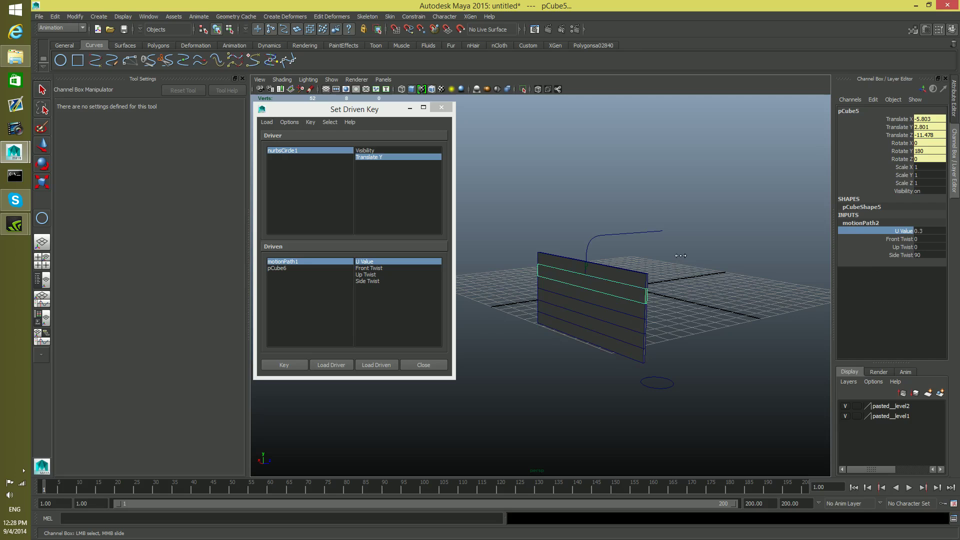
{"action": "right_click_drag", "start_coordinate": [578, 306], "coordinate": [714, 336], "text": "alt"}
{"action": "middle_click_drag", "start_coordinate": [714, 337], "coordinate": [682, 332], "text": "alt"}
{"action": "middle_click_drag", "start_coordinate": [685, 330], "coordinate": [680, 277], "text": "alt"}
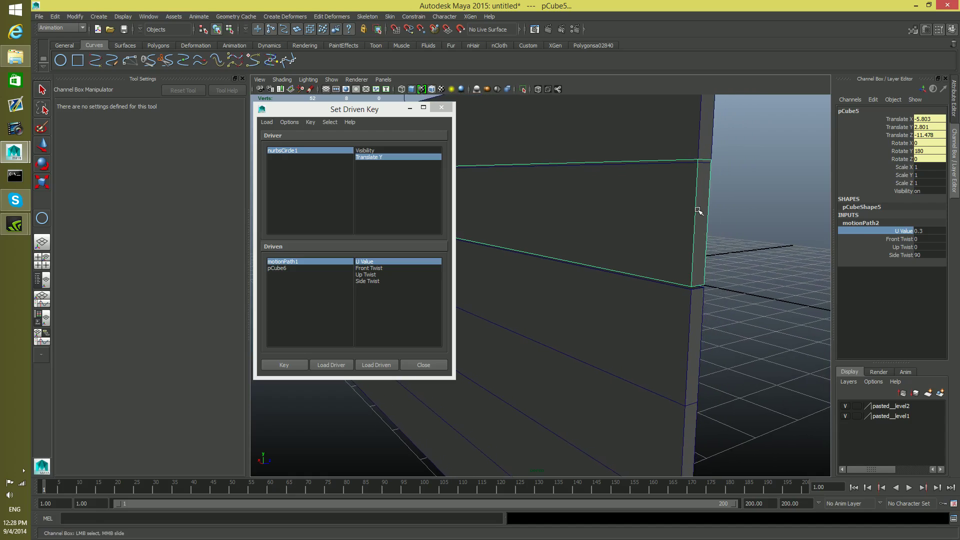
{"action": "left_click", "coordinate": [924, 231]}
{"action": "left_click", "coordinate": [938, 231]}
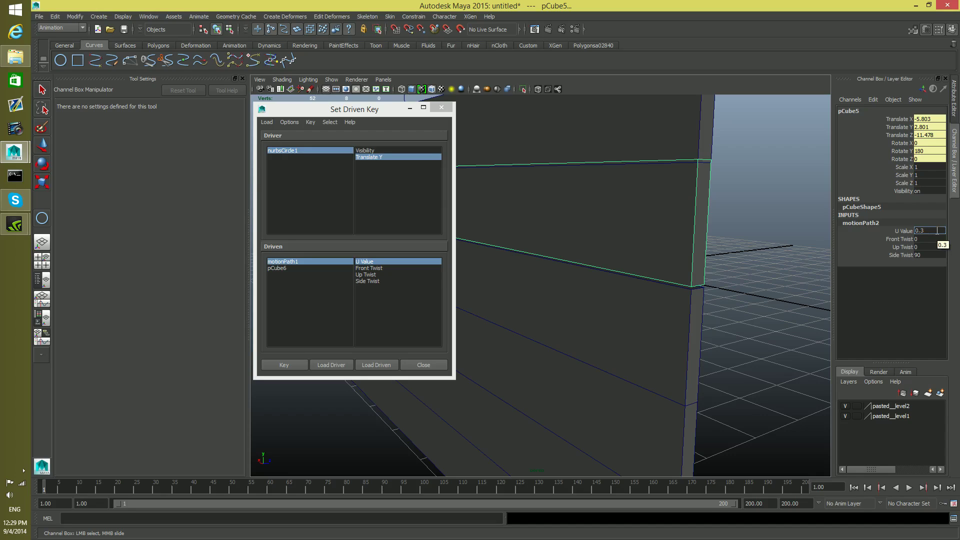
{"action": "key", "text": "BackSpace"}
{"action": "type", "text": "298"}
{"action": "key", "text": "Return"}
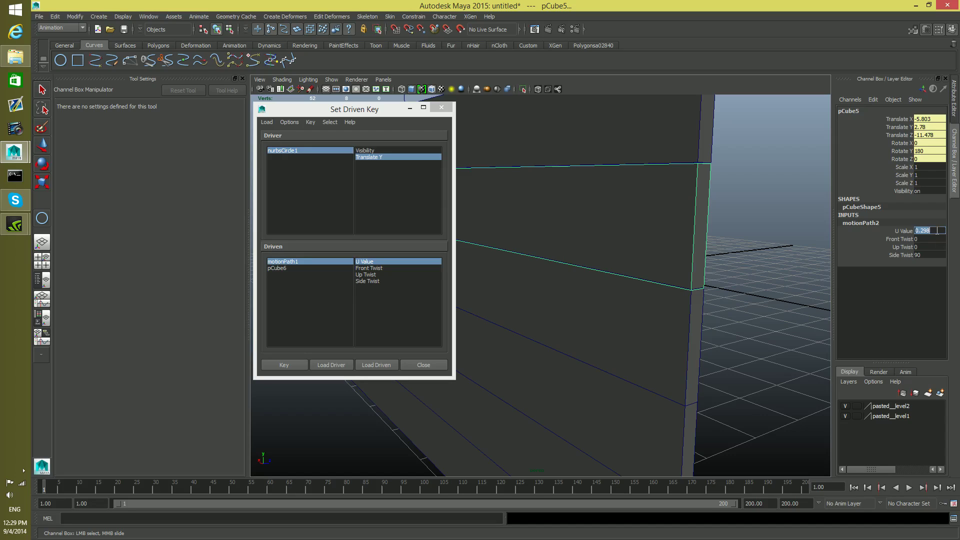
{"action": "left_click", "coordinate": [937, 231]}
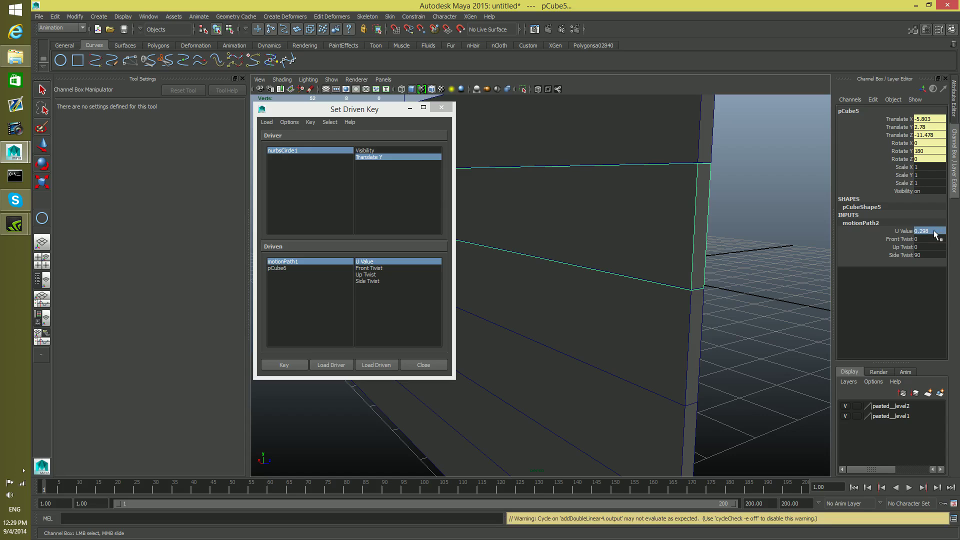
Check the control circle's Translate Y, and load the second panel with its motionPath2 input as the driven objects
{"action": "mouse_move", "coordinate": [744, 247]}
{"action": "left_mouse_down", "text": "alt"}
{"action": "mouse_move", "coordinate": [720, 243]}
{"action": "mouse_move", "coordinate": [740, 248]}
{"action": "left_mouse_up", "text": "alt"}
{"action": "right_click_drag", "start_coordinate": [740, 248], "coordinate": [598, 277], "text": "alt"}
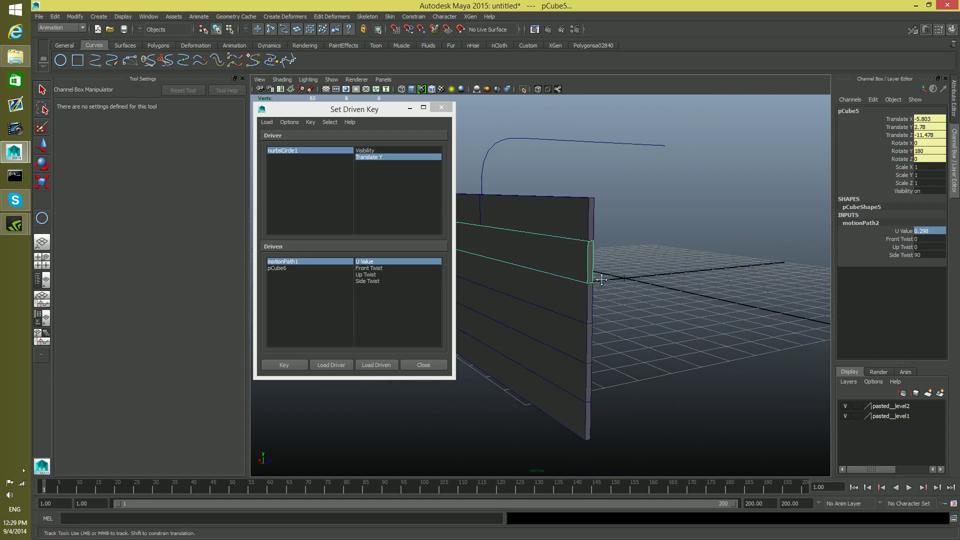
{"action": "middle_click_drag", "start_coordinate": [685, 334], "coordinate": [703, 249], "text": "alt"}
{"action": "right_click_drag", "start_coordinate": [703, 249], "coordinate": [688, 255], "text": "alt"}
{"action": "left_click_drag", "start_coordinate": [633, 370], "coordinate": [636, 400]}
{"action": "key", "text": "w"}
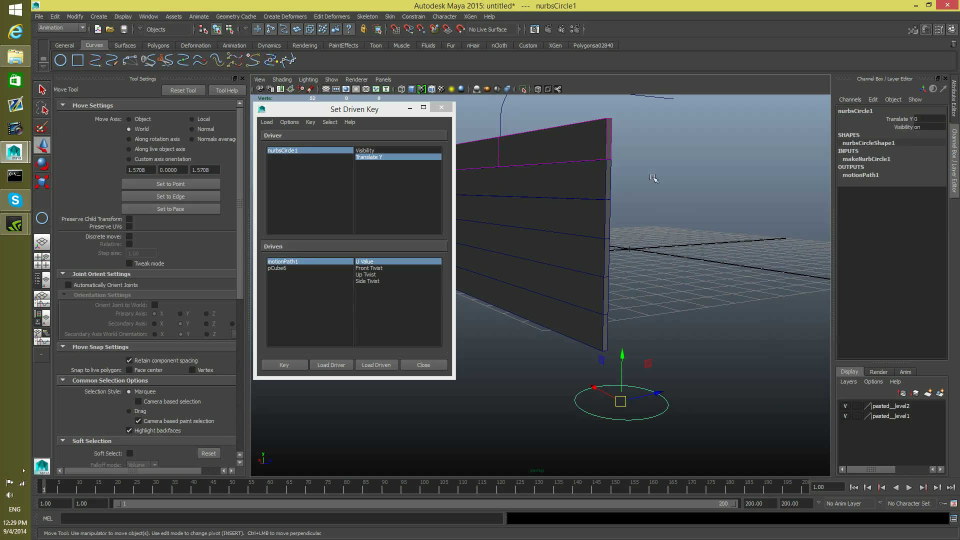
{"action": "left_click", "coordinate": [594, 180]}
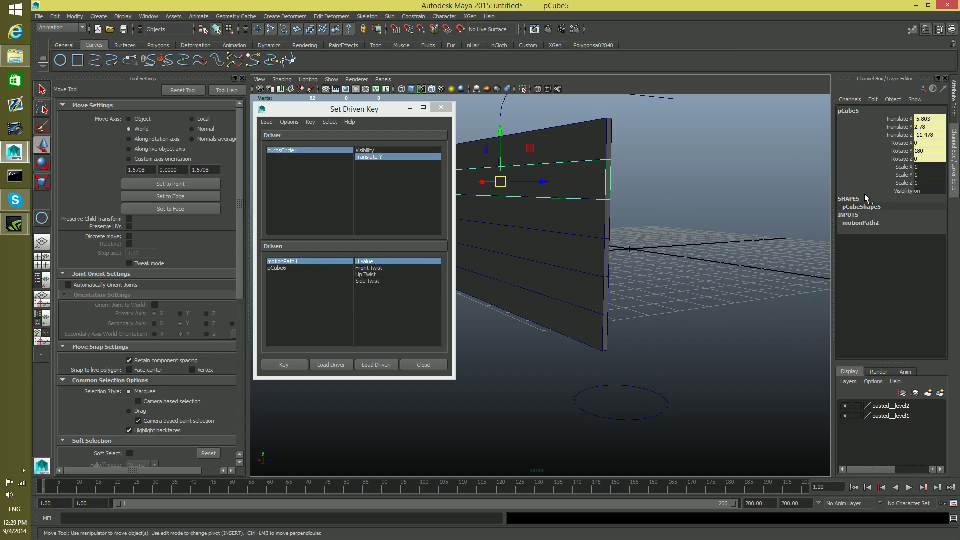
{"action": "left_click", "coordinate": [861, 223]}
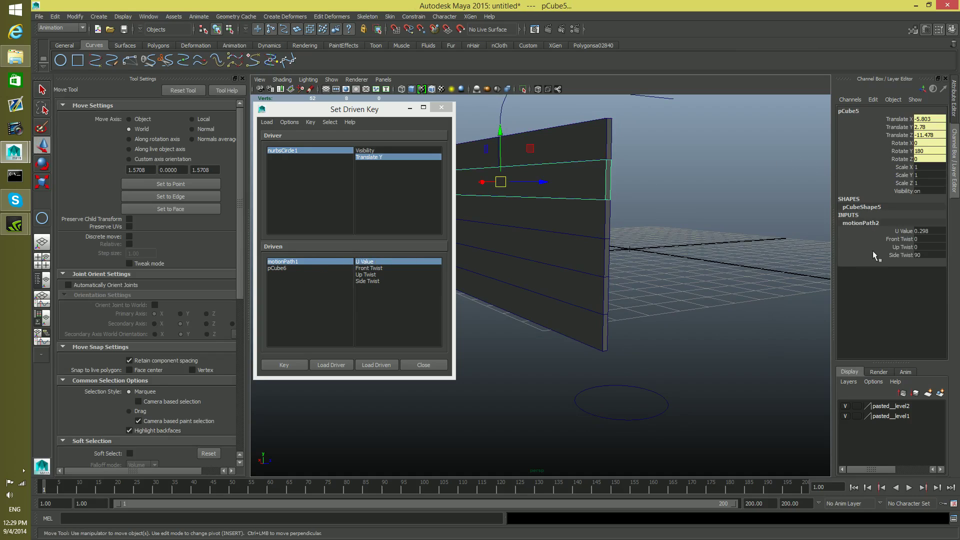
{"action": "left_click", "coordinate": [903, 231]}
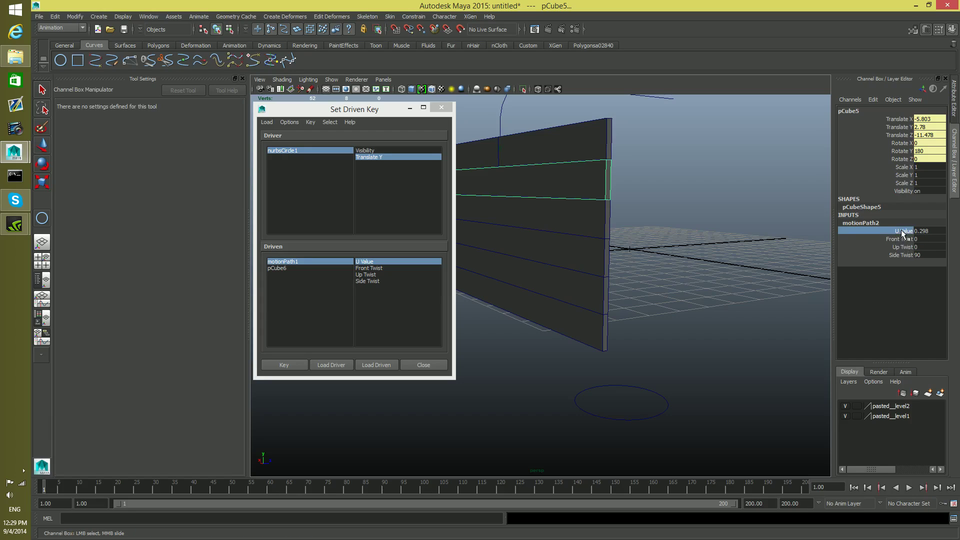
{"action": "left_click", "coordinate": [375, 365]}
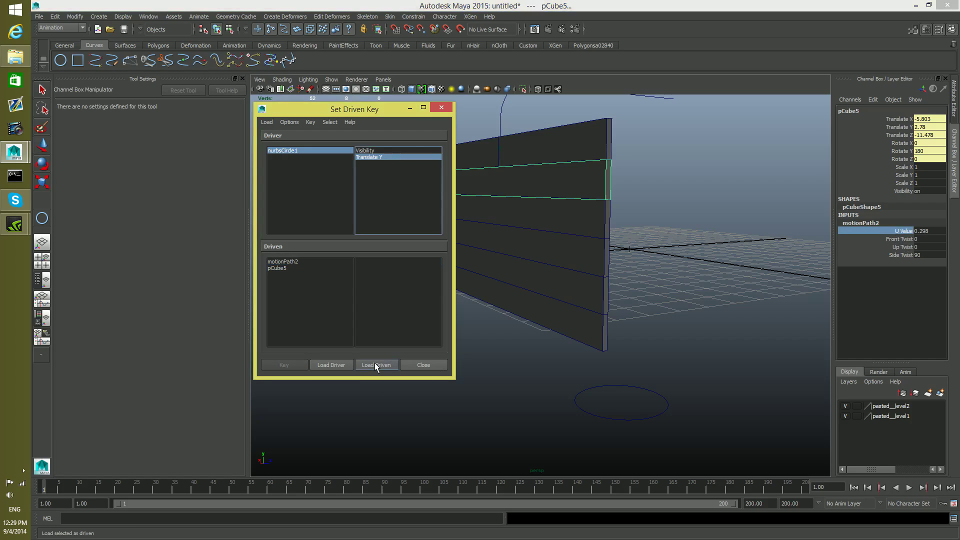
Pair the circle's Translate Y with motionPath2's U Value and set the first driven key for the second panel
{"action": "left_click", "coordinate": [281, 261]}
{"action": "left_click", "coordinate": [364, 261]}
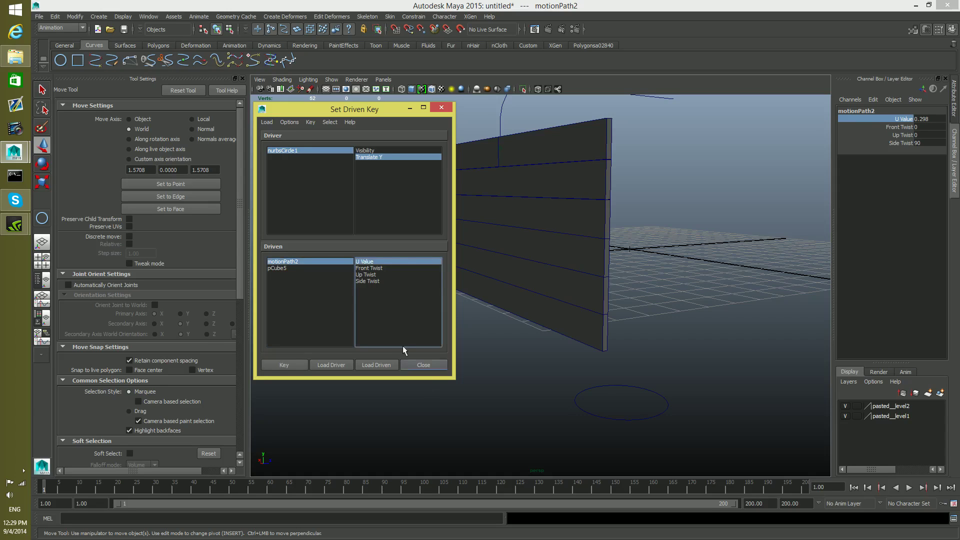
{"action": "left_click", "coordinate": [280, 366]}
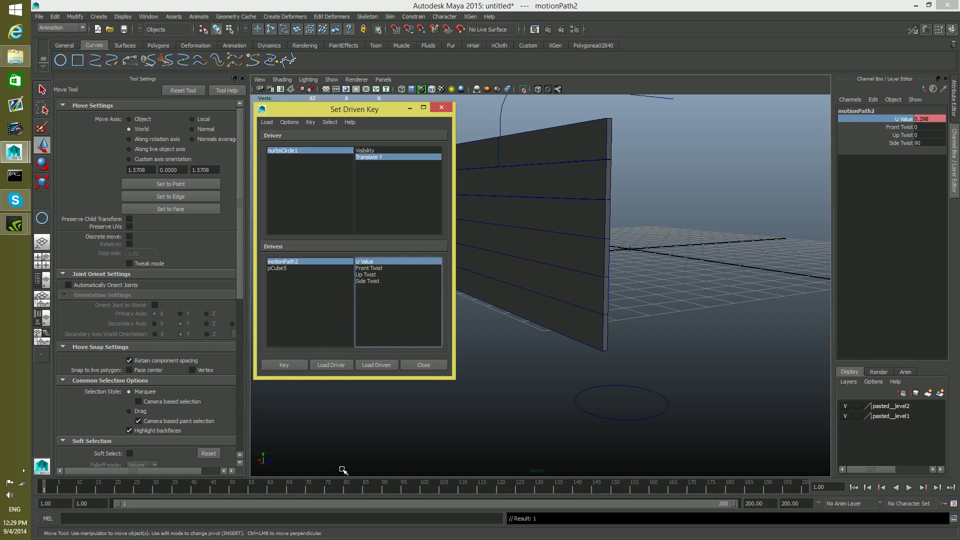
{"action": "middle_click_drag", "start_coordinate": [567, 204], "coordinate": [658, 274], "text": "alt"}
{"action": "right_click_drag", "start_coordinate": [658, 274], "coordinate": [714, 318], "text": "alt"}
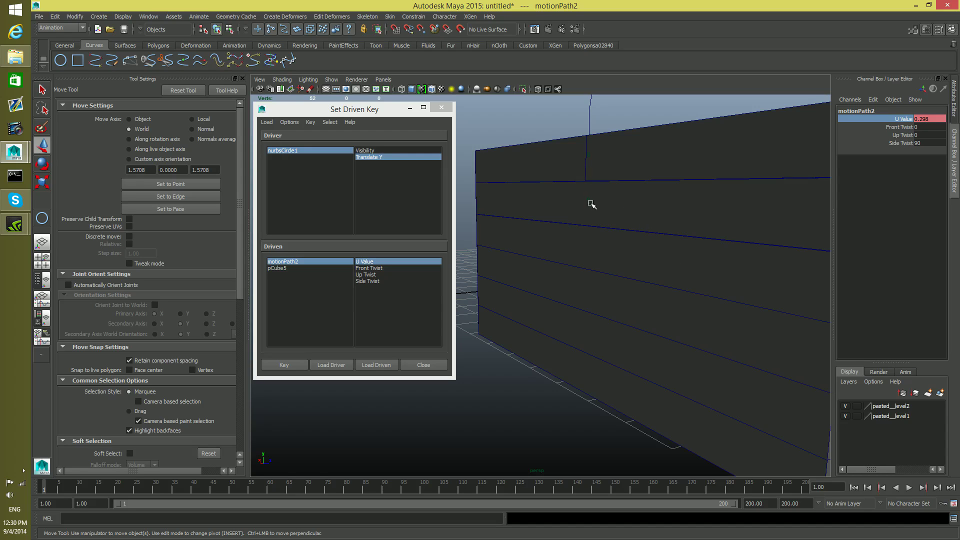
{"action": "right_click_drag", "start_coordinate": [733, 324], "coordinate": [586, 409], "text": "alt"}
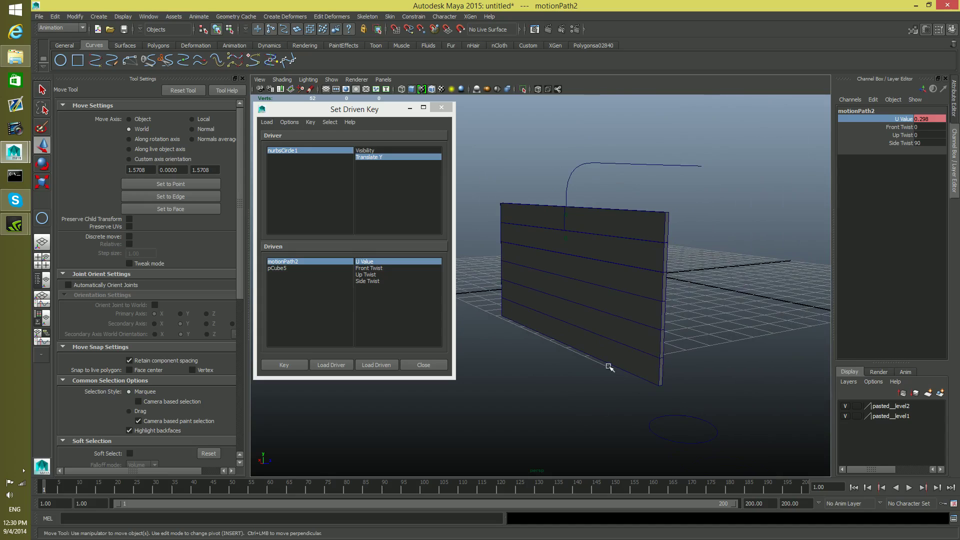
Try to move the second panel along the curve by setting its motionPath2 U Value to 0.855
{"action": "left_click", "coordinate": [640, 248]}
{"action": "left_click", "coordinate": [658, 262]}
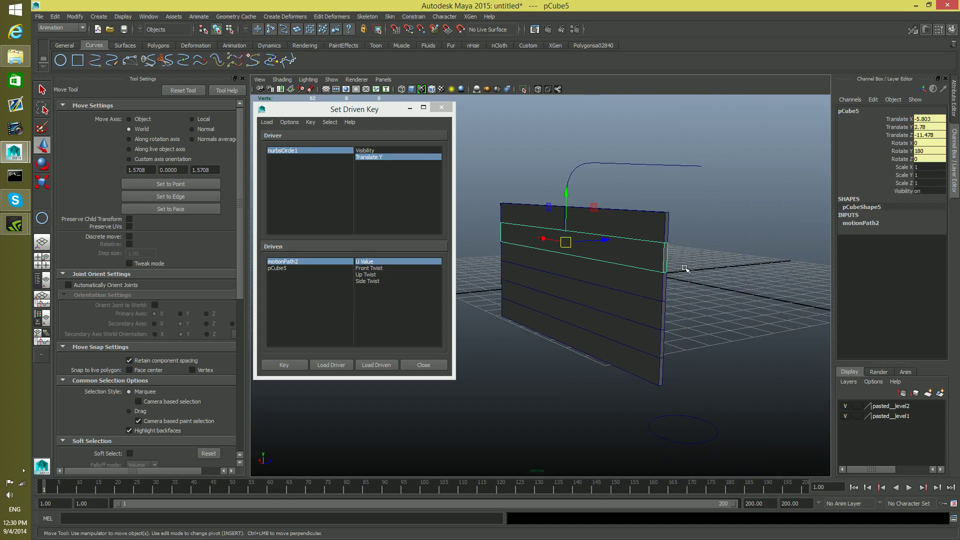
{"action": "left_click", "coordinate": [864, 225]}
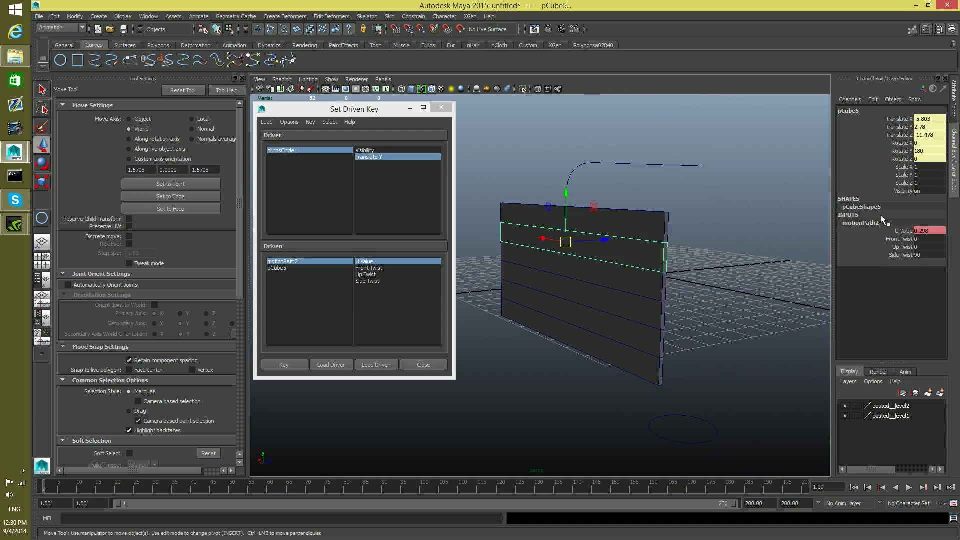
{"action": "left_click", "coordinate": [918, 232]}
{"action": "middle_click_drag", "start_coordinate": [747, 259], "coordinate": [678, 349], "text": "alt"}
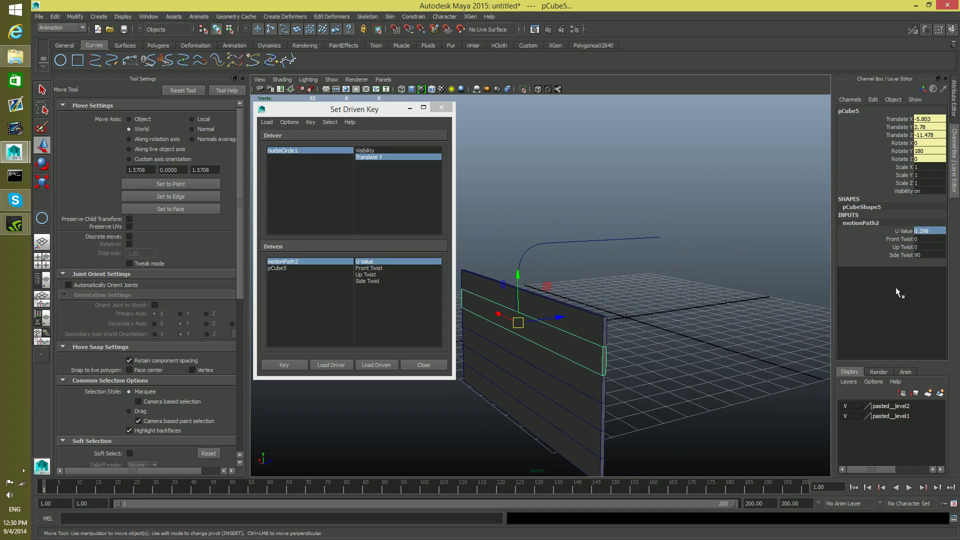
{"action": "double_click", "coordinate": [924, 233]}
{"action": "left_click_drag", "start_coordinate": [920, 231], "coordinate": [926, 231]}
{"action": "type", "text": "85"}
{"action": "key", "text": "BackSpace"}
{"action": "key", "text": "Return"}
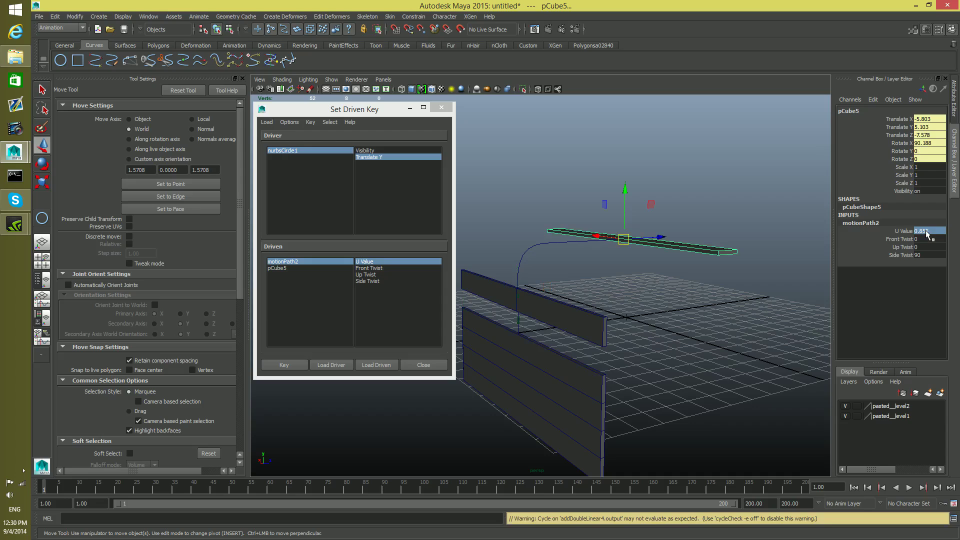
Raise the control circle to a Translate Y of about 4.27
{"action": "left_click_drag", "start_coordinate": [694, 284], "coordinate": [718, 306], "text": "alt"}
{"action": "middle_click_drag", "start_coordinate": [671, 313], "coordinate": [645, 225], "text": "alt"}
{"action": "left_click", "coordinate": [614, 384]}
{"action": "left_click_drag", "start_coordinate": [612, 360], "coordinate": [621, 220]}
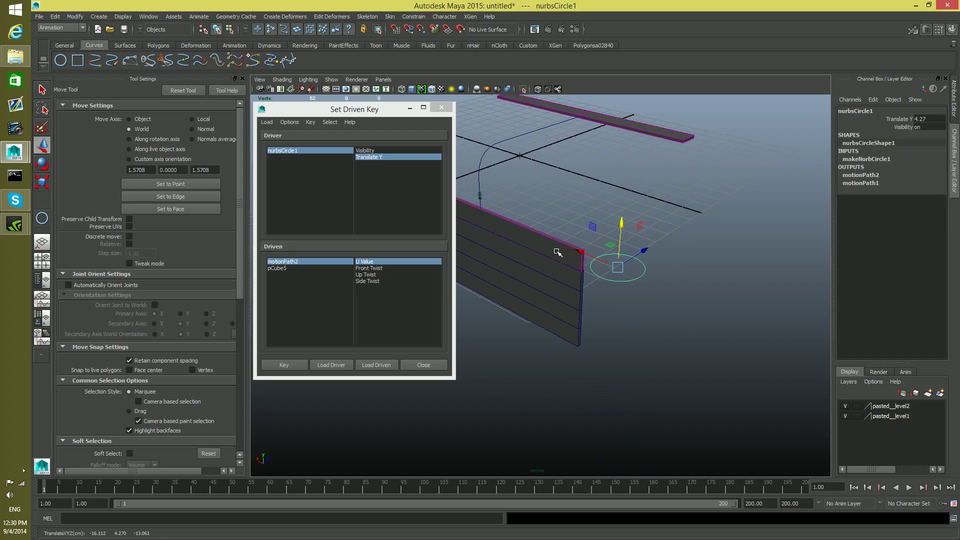
Move the second panel onto the upper part of the curve by setting motionPath2's U Value to 0.855
{"action": "left_click", "coordinate": [557, 253]}
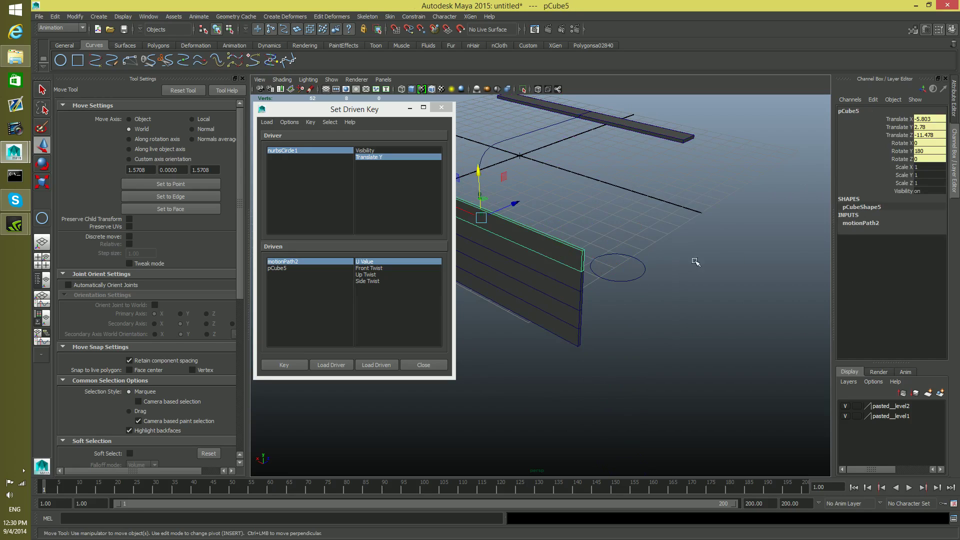
{"action": "left_click", "coordinate": [858, 223]}
{"action": "left_click", "coordinate": [929, 231]}
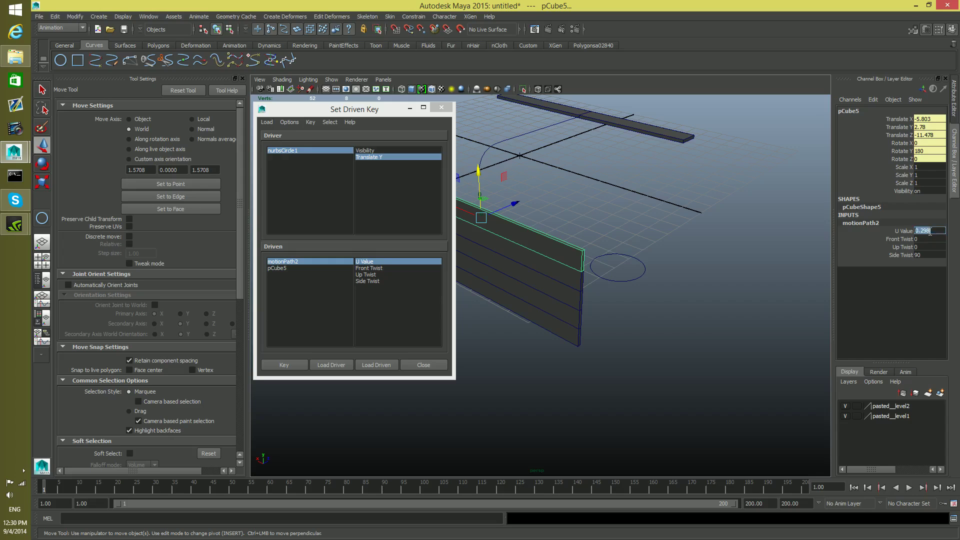
{"action": "type", "text": ".855"}
{"action": "key", "text": "Return"}
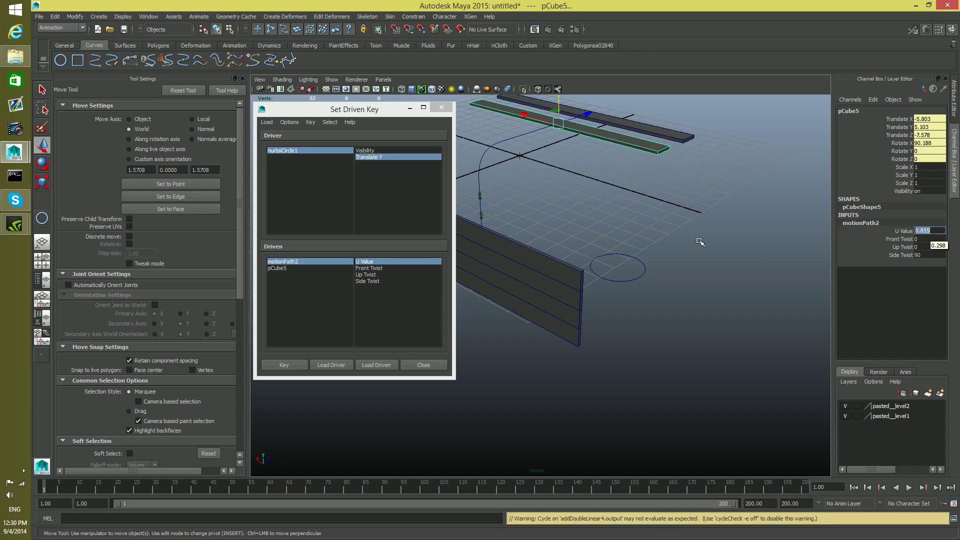
{"action": "middle_click_drag", "start_coordinate": [668, 254], "coordinate": [673, 357], "text": "alt"}
{"action": "left_click_drag", "start_coordinate": [675, 357], "coordinate": [631, 347], "text": "alt"}
{"action": "left_click_drag", "start_coordinate": [738, 318], "coordinate": [724, 300], "text": "alt"}
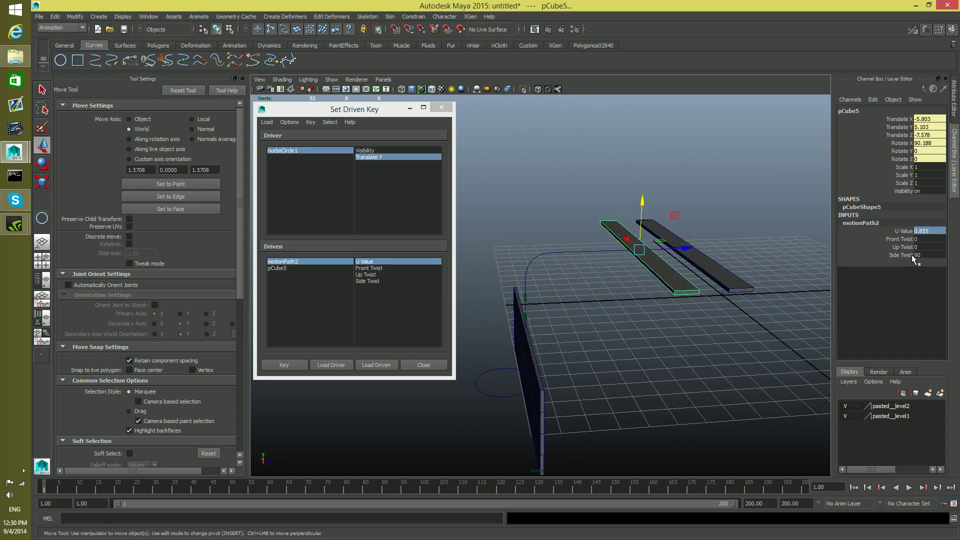
Try motionPath2 U Values of 0.875, 0.9, 0.966 and 0.944 to bring the second panel up against the top one
{"action": "left_click", "coordinate": [931, 231]}
{"action": "key", "text": "Return"}
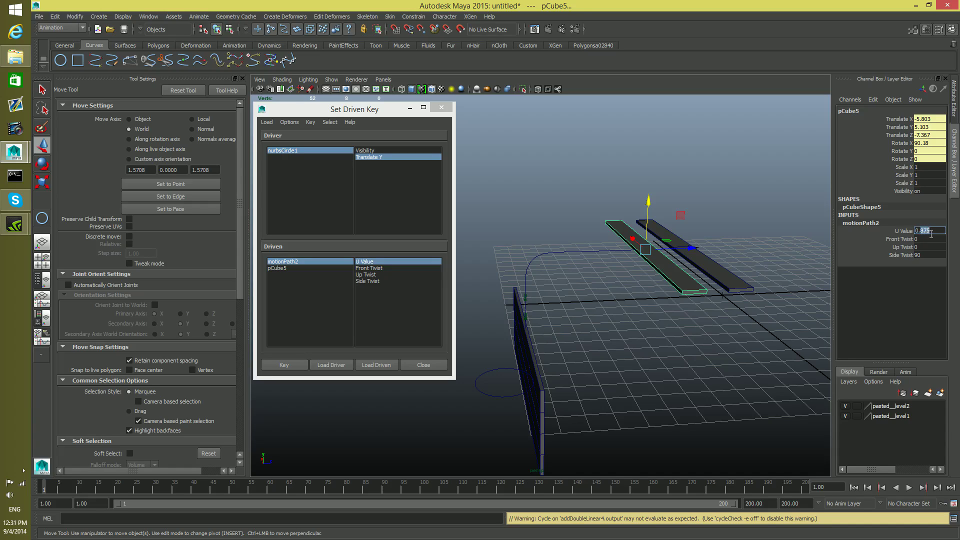
{"action": "type", "text": "0.900"}
{"action": "key", "text": "Return"}
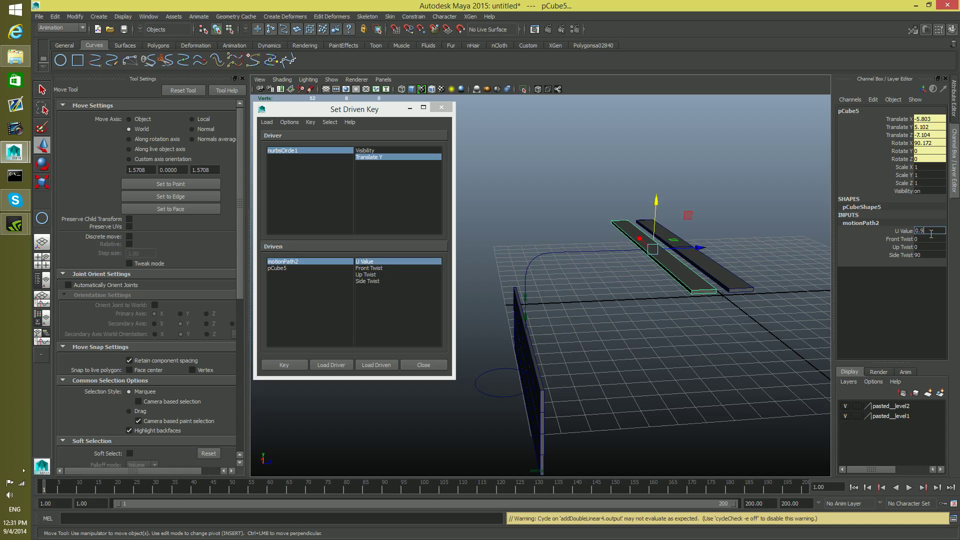
{"action": "type", "text": "0.966"}
{"action": "key", "text": "Return"}
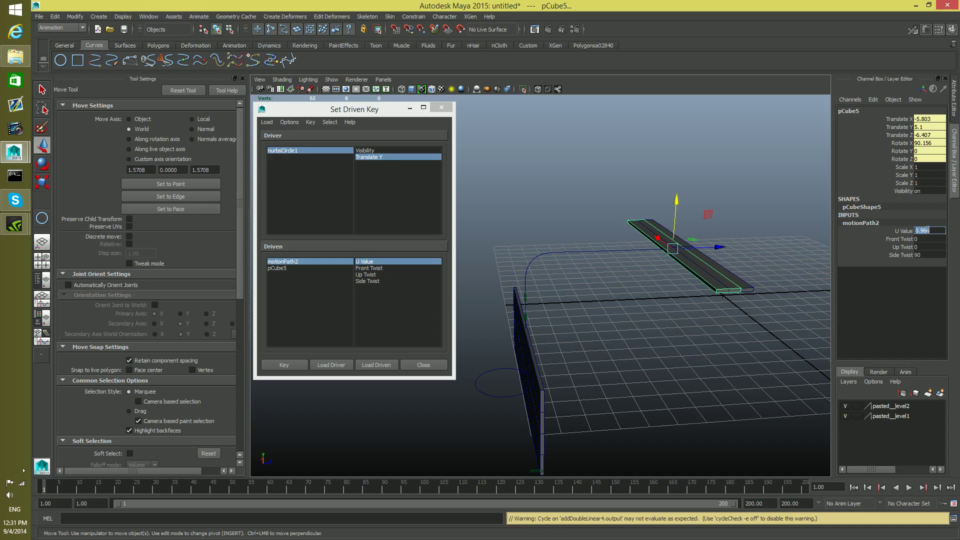
{"action": "type", "text": "0.944"}
{"action": "key", "text": "Return"}
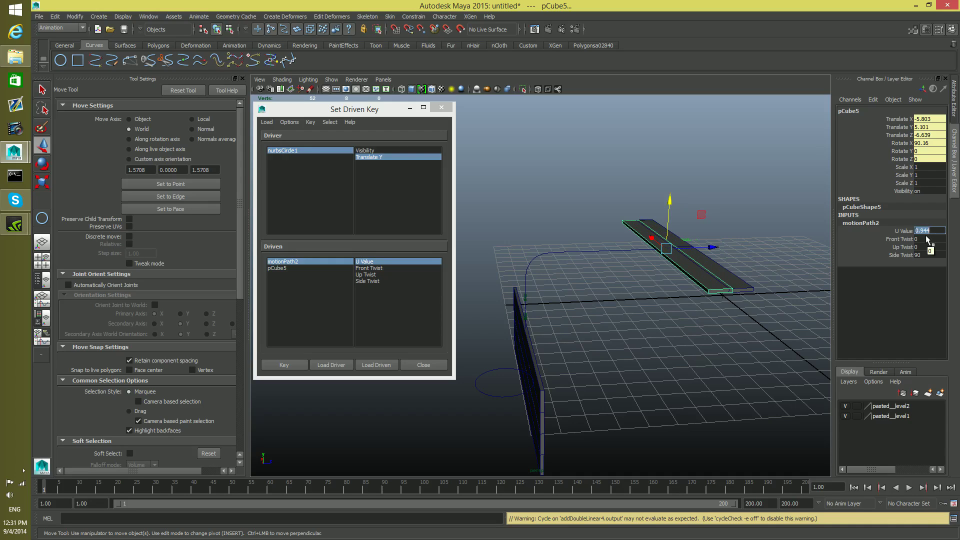
Refine the second panel's position beside the top one, ending with motionPath2's U Value at 0.934
{"action": "left_click", "coordinate": [925, 230]}
{"action": "key", "text": "Return"}
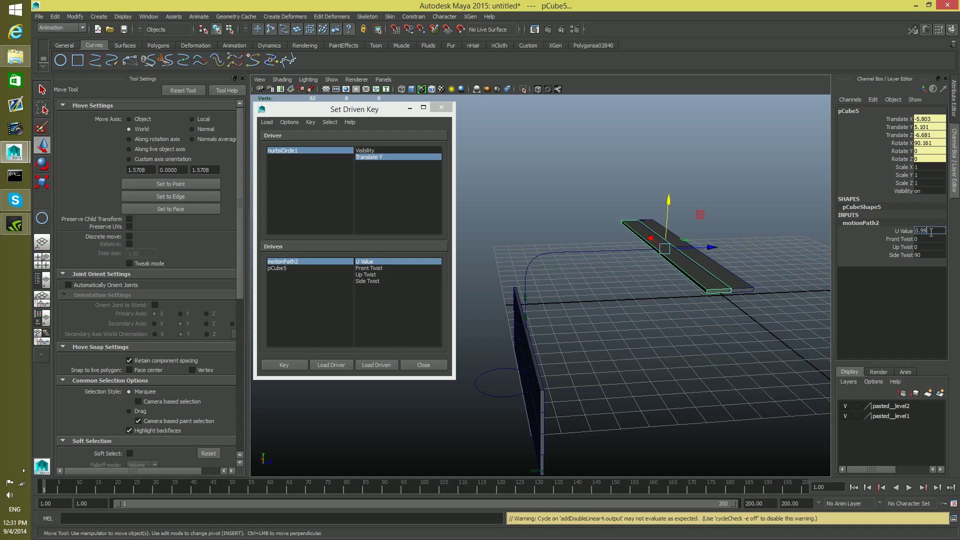
{"action": "key", "text": "Return"}
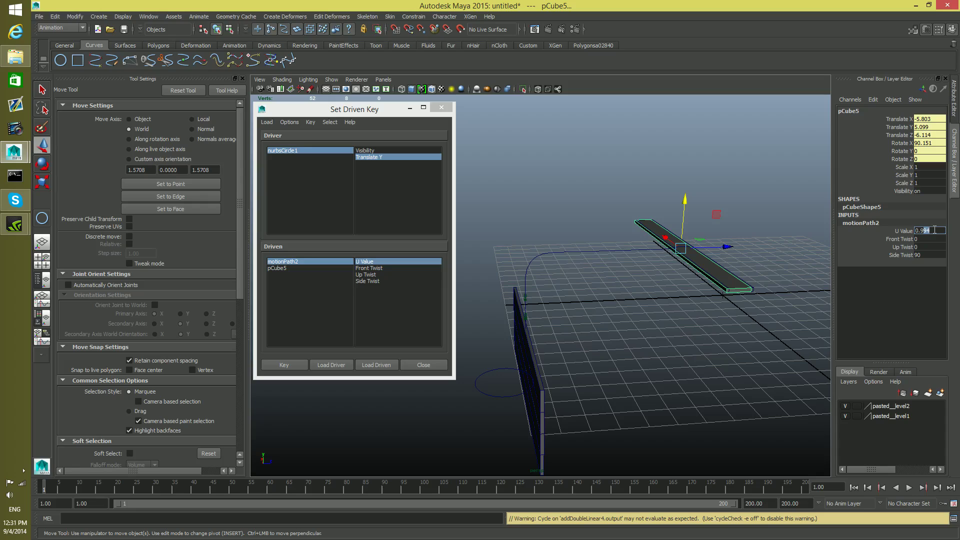
{"action": "type", "text": "0.938"}
{"action": "key", "text": "Return"}
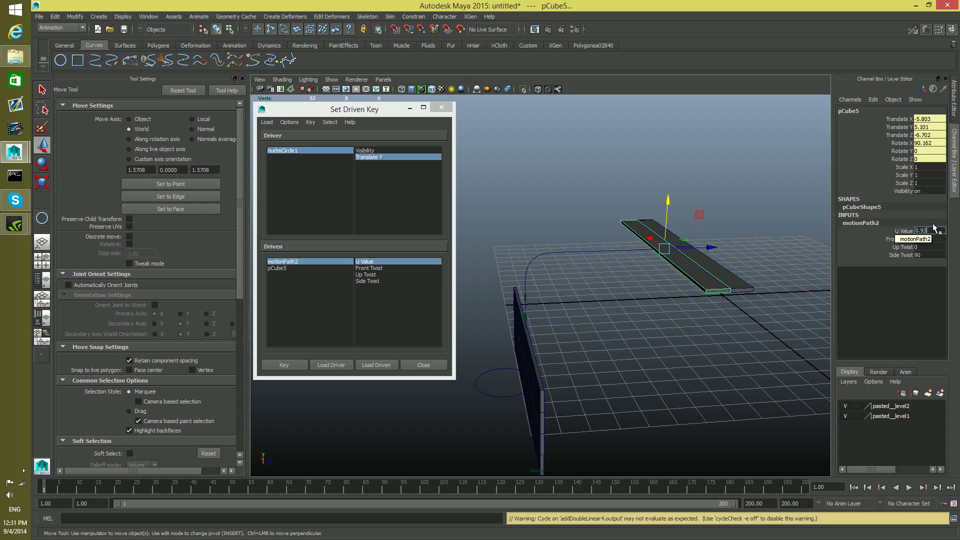
{"action": "key", "text": "Return"}
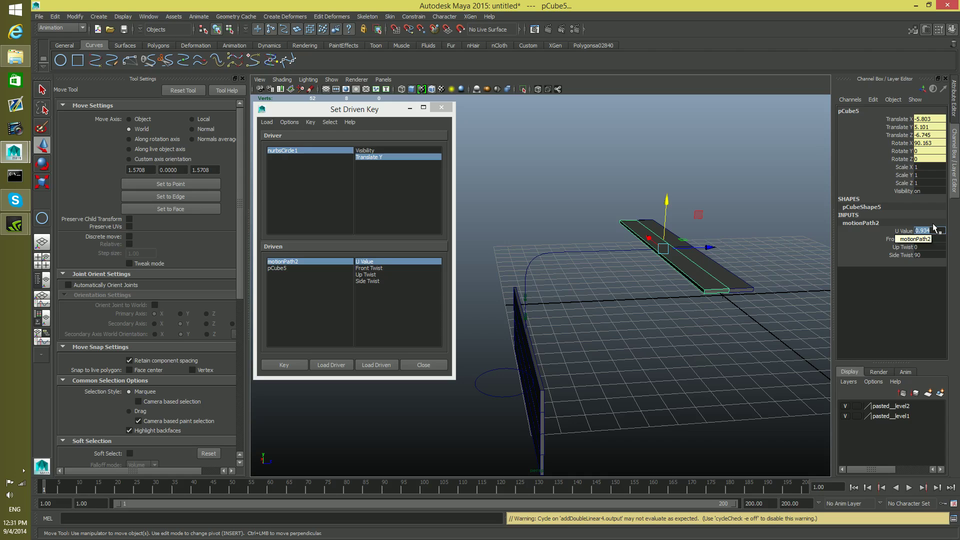
Inspect the seam between the two raised panels up close and set motionPath2's U Value to 0.933
{"action": "left_click_drag", "start_coordinate": [813, 293], "coordinate": [795, 291], "text": "alt"}
{"action": "right_click_drag", "start_coordinate": [795, 291], "coordinate": [805, 298], "text": "alt"}
{"action": "middle_click_drag", "start_coordinate": [763, 297], "coordinate": [635, 245], "text": "alt"}
{"action": "right_click_drag", "start_coordinate": [655, 265], "coordinate": [735, 255], "text": "alt"}
{"action": "middle_click_drag", "start_coordinate": [735, 255], "coordinate": [704, 285], "text": "alt"}
{"action": "right_click_drag", "start_coordinate": [705, 285], "coordinate": [763, 319], "text": "alt"}
{"action": "middle_click_drag", "start_coordinate": [763, 320], "coordinate": [730, 331], "text": "alt"}
{"action": "double_click", "coordinate": [923, 225]}
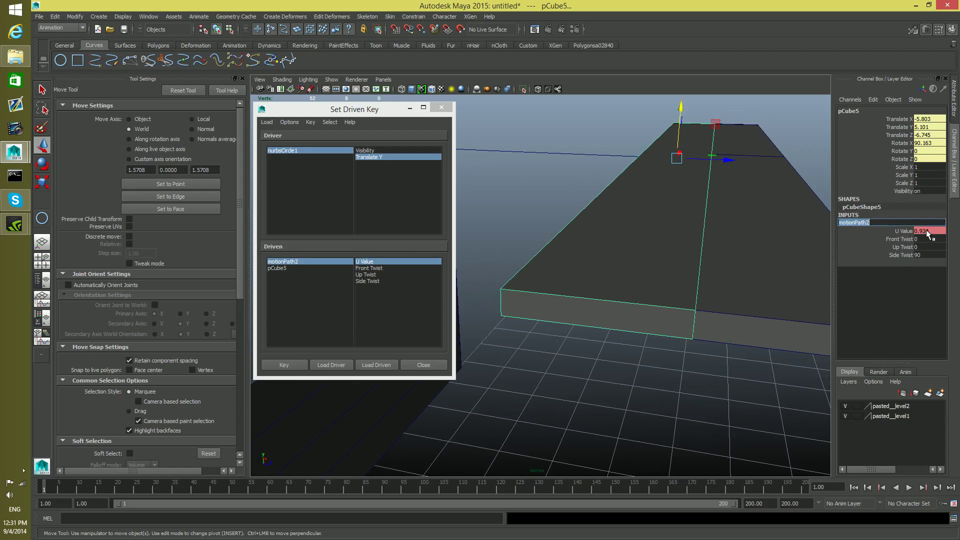
{"action": "double_click", "coordinate": [927, 231]}
{"action": "type", "text": "0.933"}
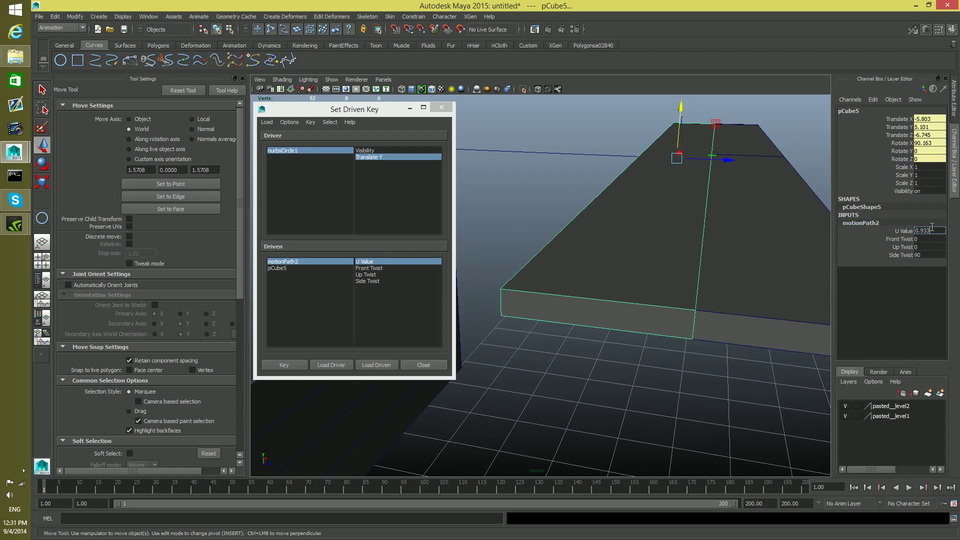
{"action": "key", "text": "Return"}
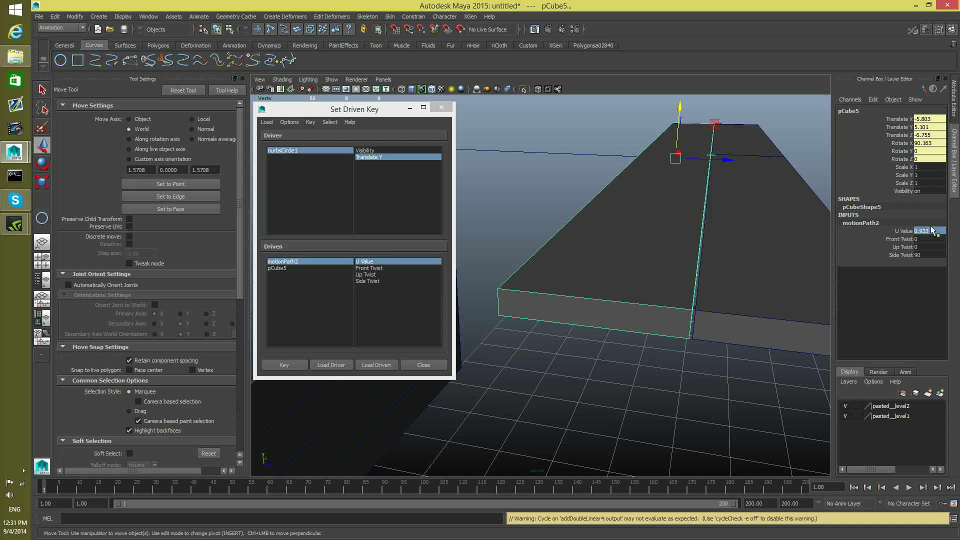
Close the gap between the two raised panels by fine-tuning motionPath2's U Value to 0.9338
{"action": "double_click", "coordinate": [933, 230]}
{"action": "type", "text": "5"}
{"action": "key", "text": "Return"}
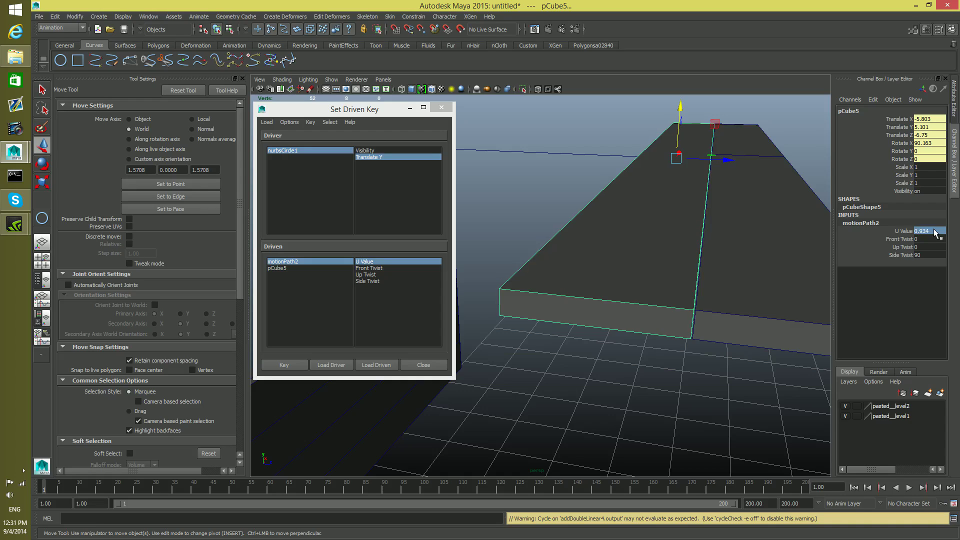
{"action": "double_click", "coordinate": [934, 231]}
{"action": "key", "text": "BackSpace"}
{"action": "type", "text": ".9338"}
{"action": "key", "text": "Return"}
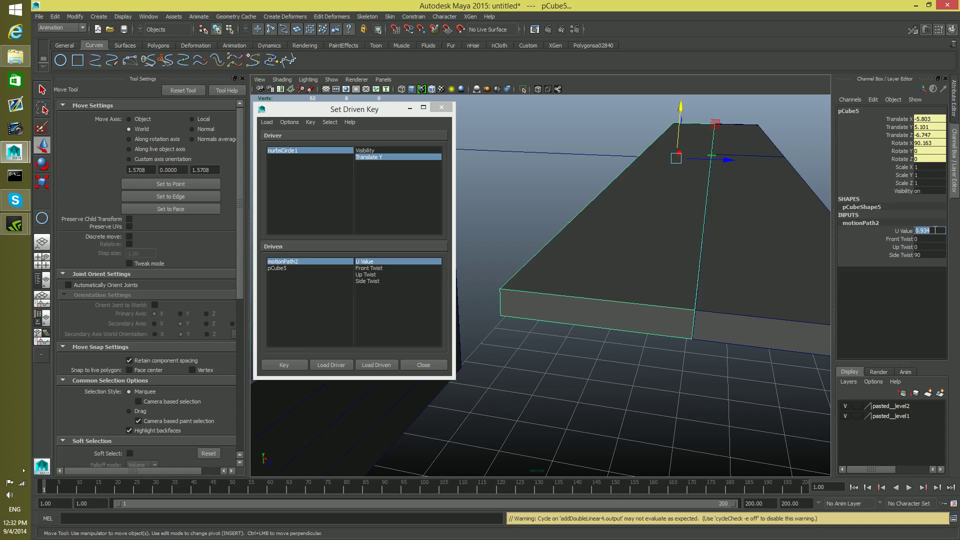
Set the second driven key linking motionPath2's U Value to the raised circle's Translate Y
{"action": "scroll", "coordinate": [757, 311], "scroll_direction": "down", "scroll_amount": 5}
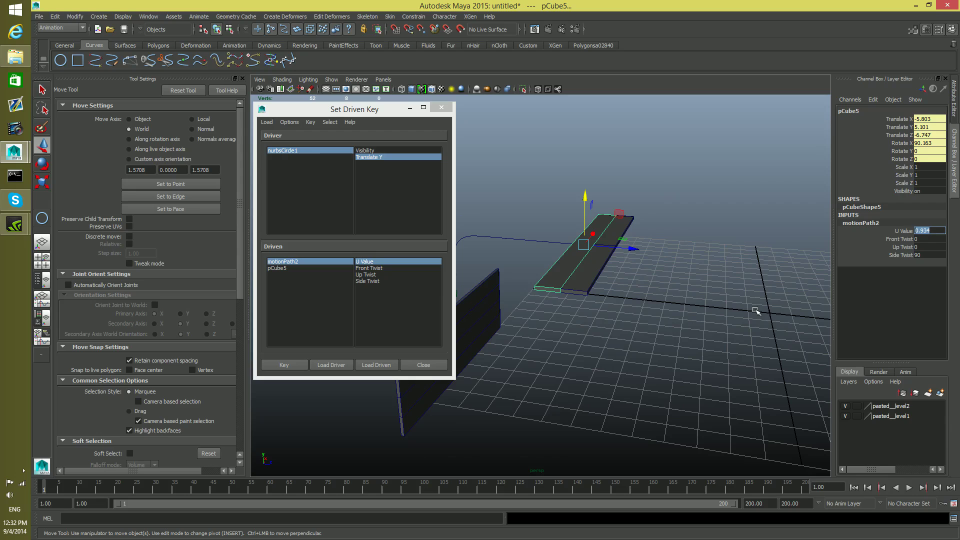
{"action": "left_click_drag", "start_coordinate": [652, 325], "coordinate": [611, 269], "text": "alt"}
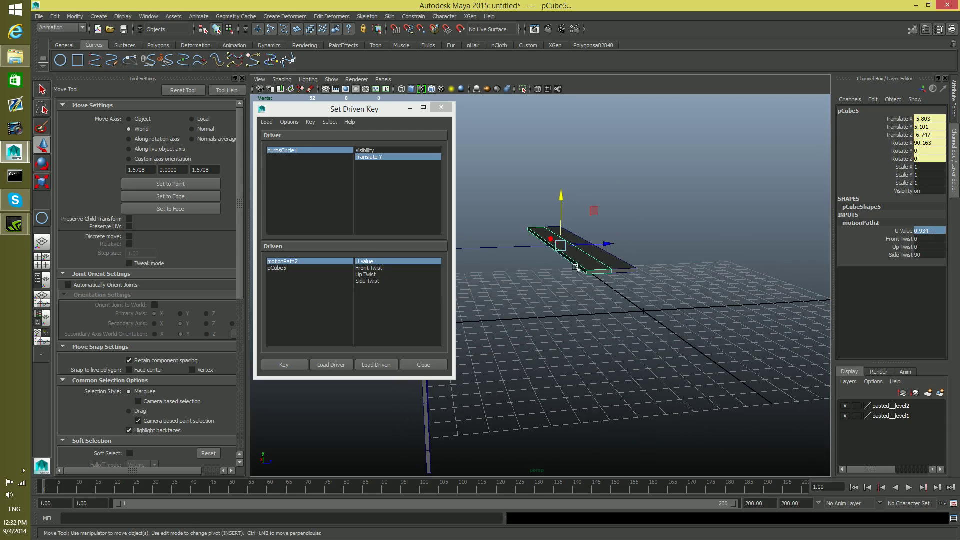
{"action": "left_click_drag", "start_coordinate": [578, 299], "coordinate": [778, 274], "text": "alt"}
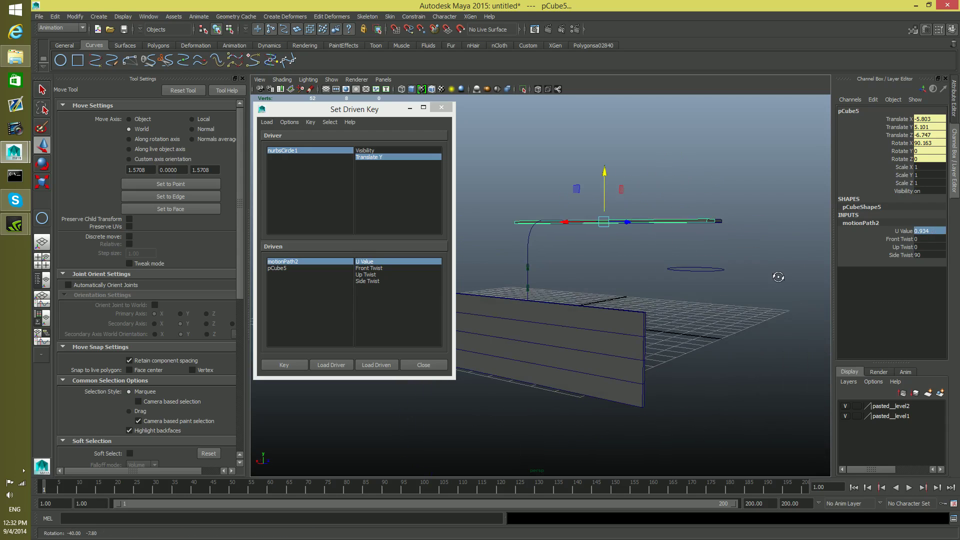
{"action": "left_click_drag", "start_coordinate": [711, 271], "coordinate": [704, 224], "text": "alt"}
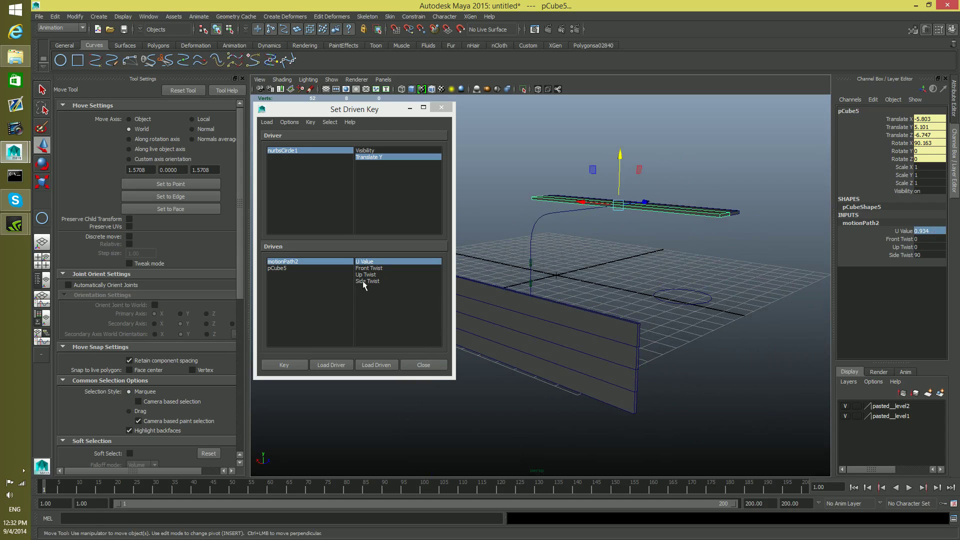
{"action": "left_click", "coordinate": [292, 365]}
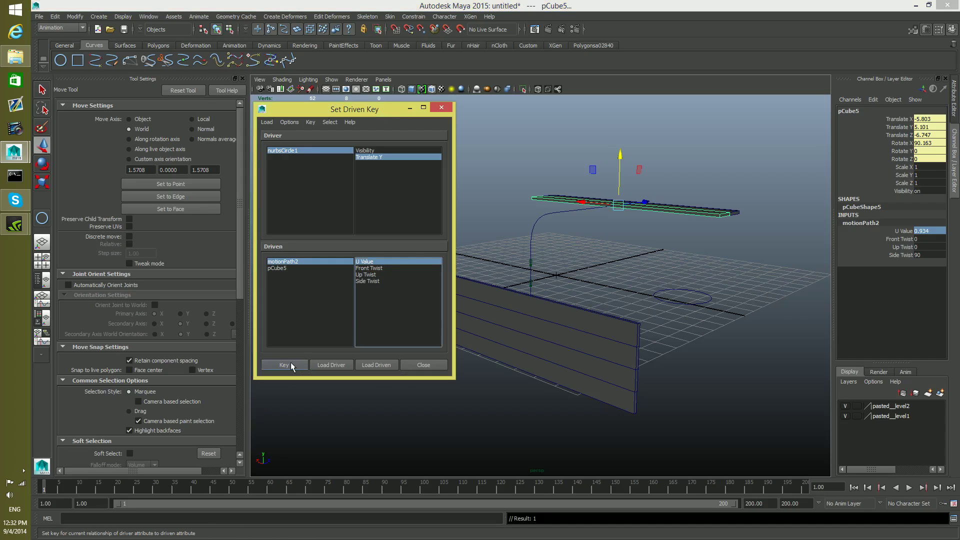
Lower the control circle to Translate Y 0 and close the Set Driven Key window
{"action": "left_click", "coordinate": [693, 301]}
{"action": "left_click_drag", "start_coordinate": [684, 249], "coordinate": [700, 414]}
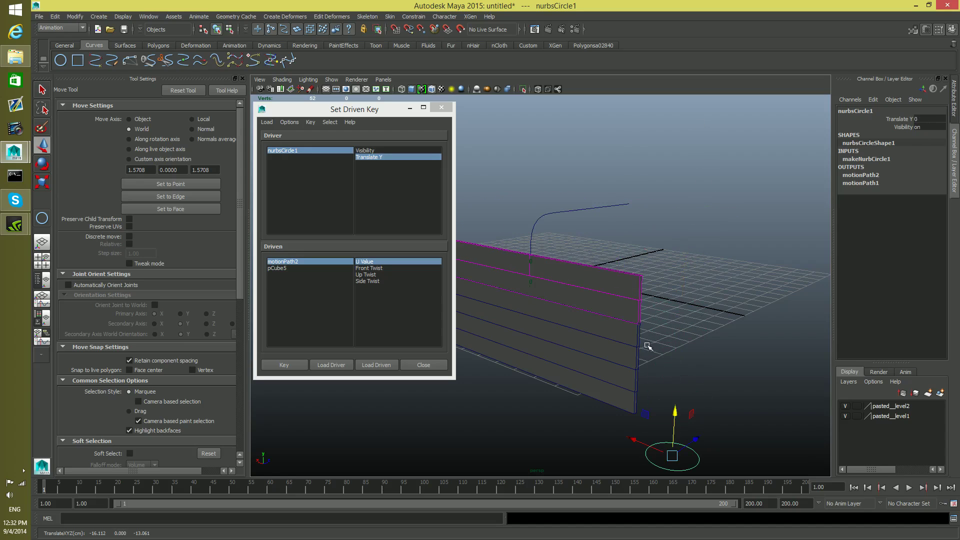
{"action": "left_click", "coordinate": [533, 311]}
{"action": "left_click", "coordinate": [424, 366]}
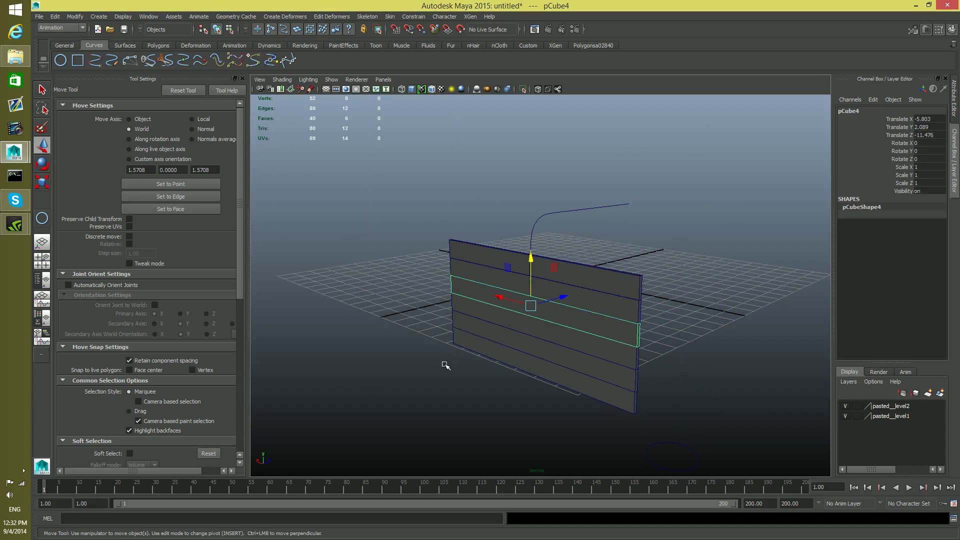
Attach the third panel from the top to the curved motion path
{"action": "left_click", "coordinate": [574, 310]}
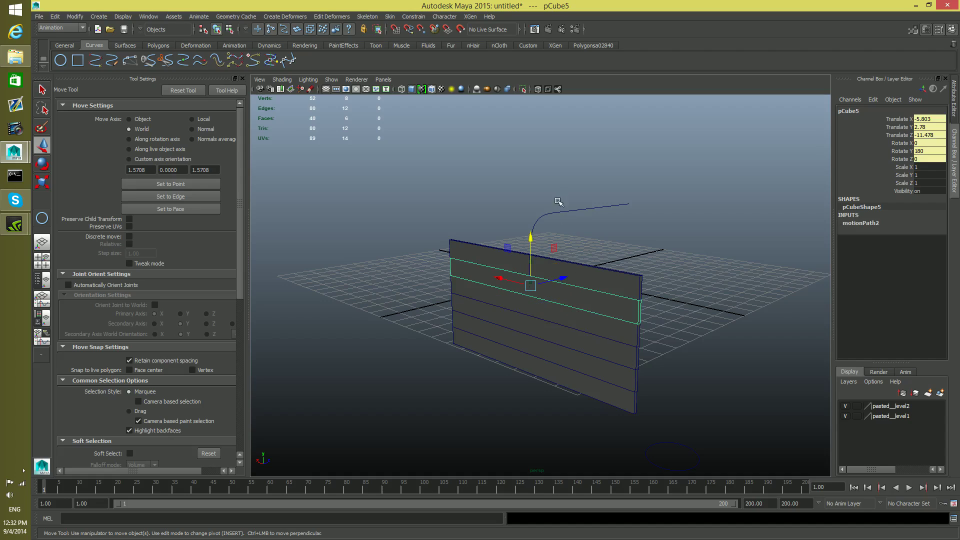
{"action": "left_click", "coordinate": [635, 332]}
{"action": "left_click", "coordinate": [582, 211], "text": "shift"}
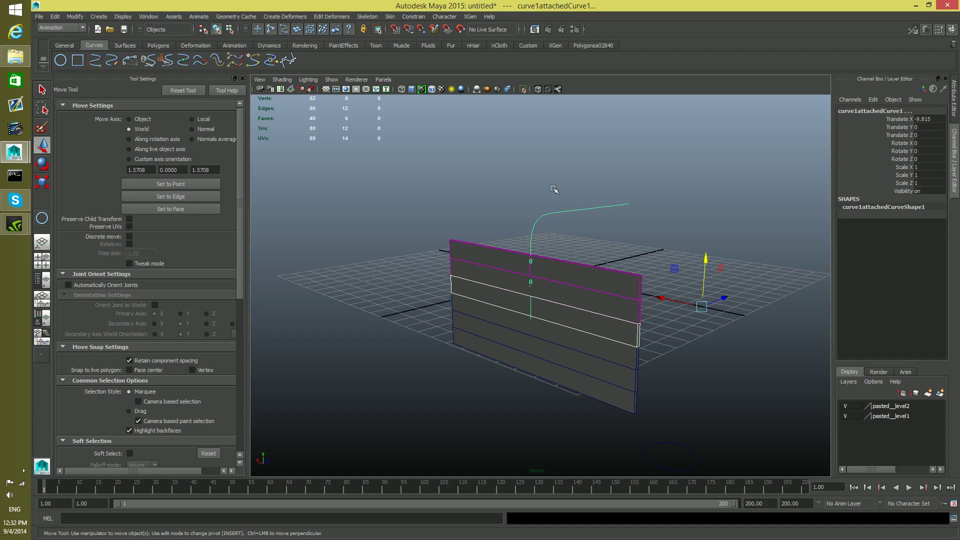
{"action": "left_click", "coordinate": [199, 17]}
{"action": "mouse_move", "coordinate": [226, 199]}
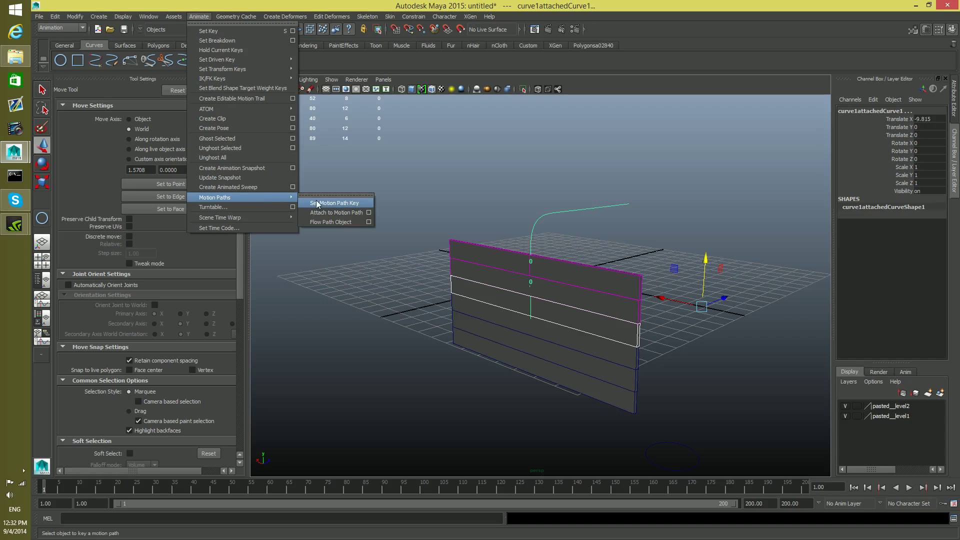
{"action": "left_click", "coordinate": [354, 216]}
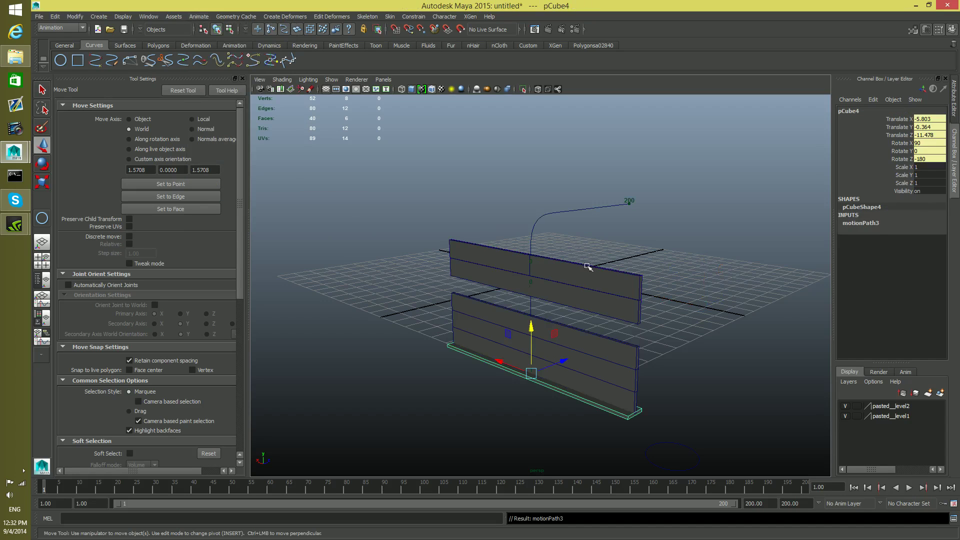
Set motionPath3's Side Twist to 90 so the third panel stands upright
{"action": "left_click_drag", "start_coordinate": [724, 422], "coordinate": [604, 375], "text": "alt"}
{"action": "left_click", "coordinate": [860, 223]}
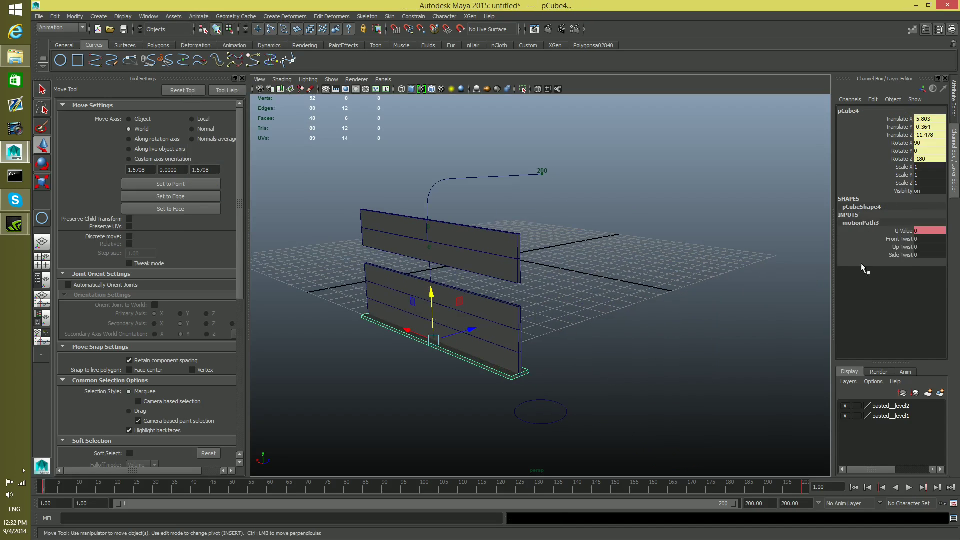
{"action": "left_click", "coordinate": [916, 255]}
{"action": "left_click", "coordinate": [922, 254]}
{"action": "type", "text": "9"}
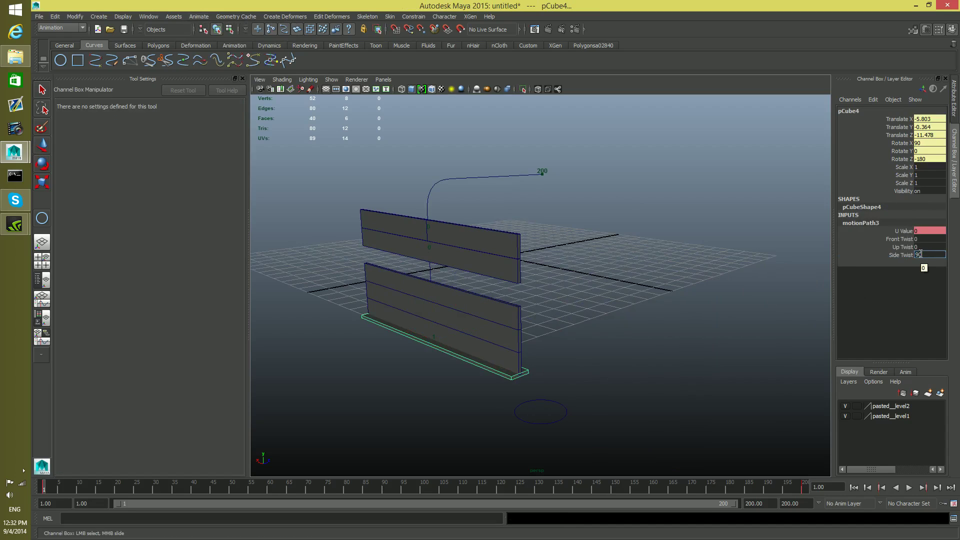
{"action": "type", "text": "0"}
{"action": "key", "text": "Return"}
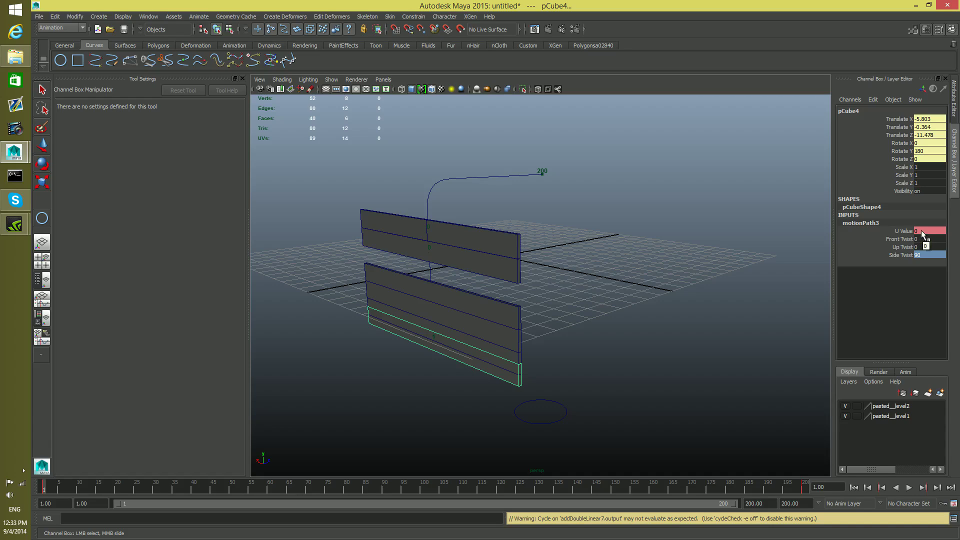
Break the connection on motionPath3's U Value and slide the value to 0.2
{"action": "right_click", "coordinate": [919, 230]}
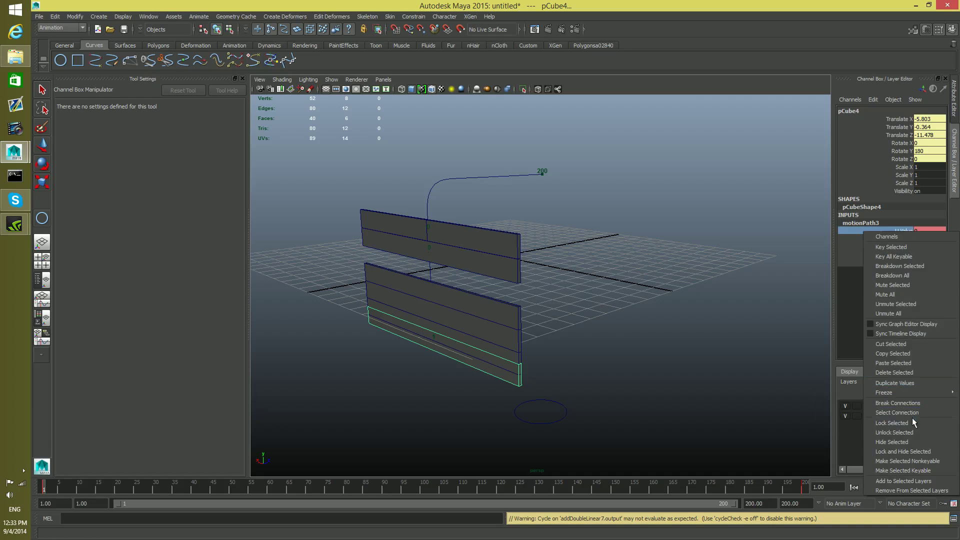
{"action": "left_click", "coordinate": [911, 403]}
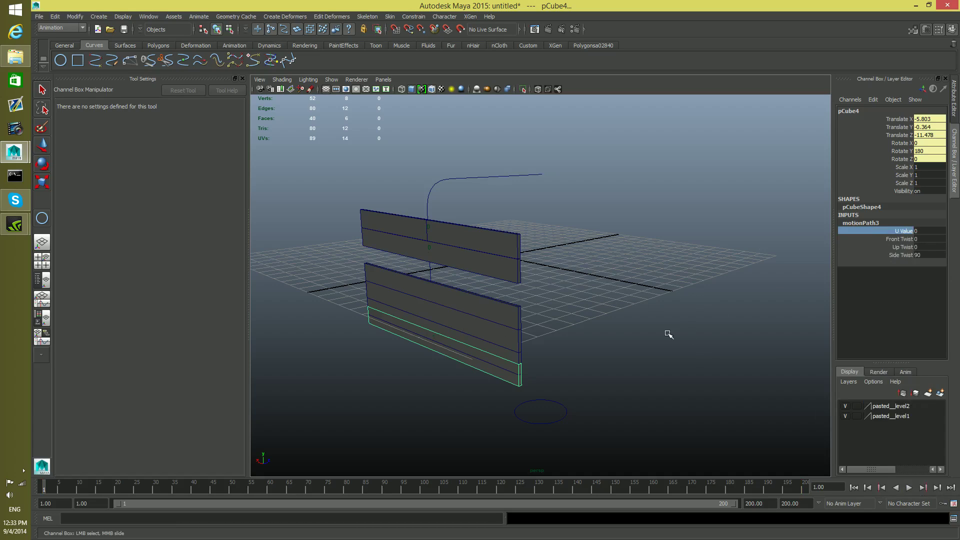
{"action": "middle_click_drag", "start_coordinate": [588, 297], "coordinate": [581, 297]}
{"action": "right_click_drag", "start_coordinate": [525, 297], "coordinate": [678, 291], "text": "alt"}
{"action": "middle_click_drag", "start_coordinate": [593, 286], "coordinate": [593, 286]}
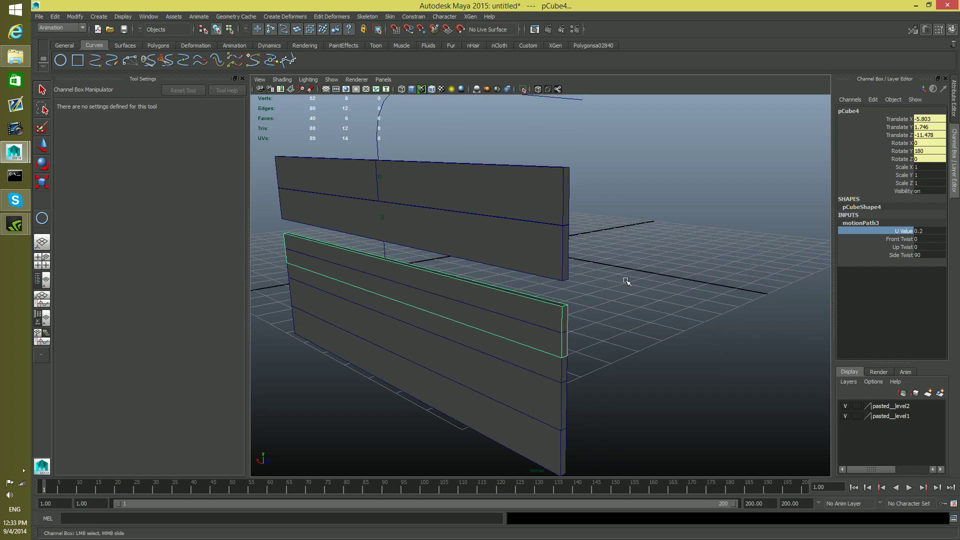
Fine-tune motionPath3's U Value to 0.232 so the third panel fits between the panels above and below it
{"action": "double_click", "coordinate": [925, 230]}
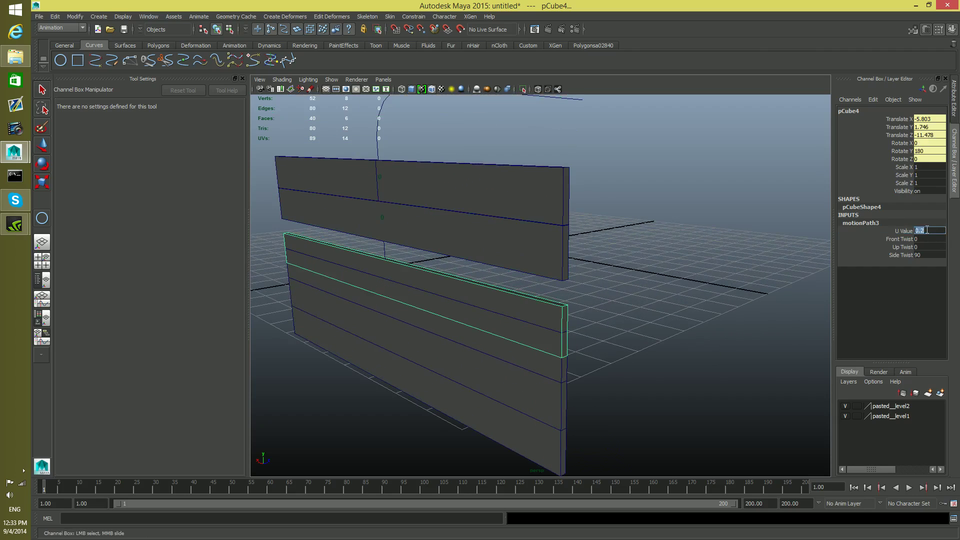
{"action": "type", "text": "0."}
{"action": "key", "text": "Return"}
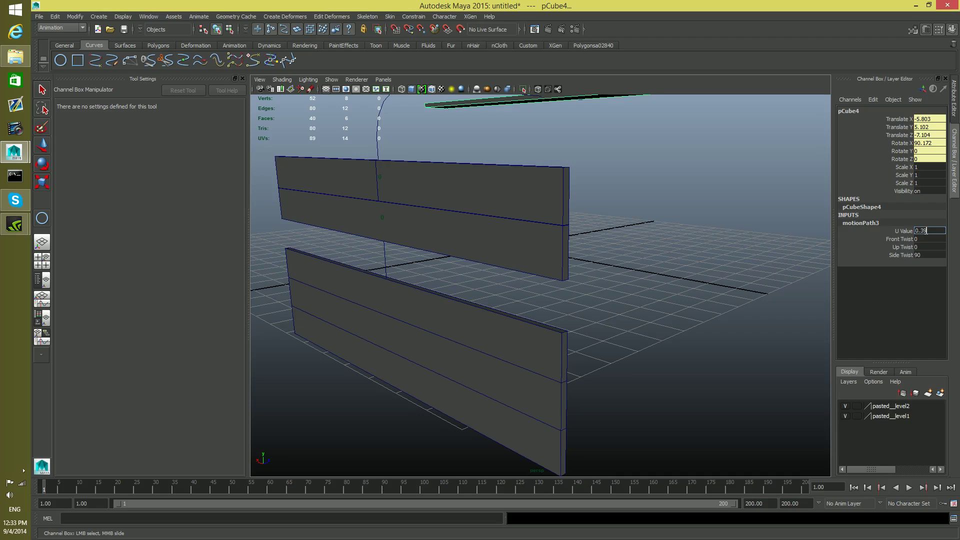
{"action": "key", "text": "Return"}
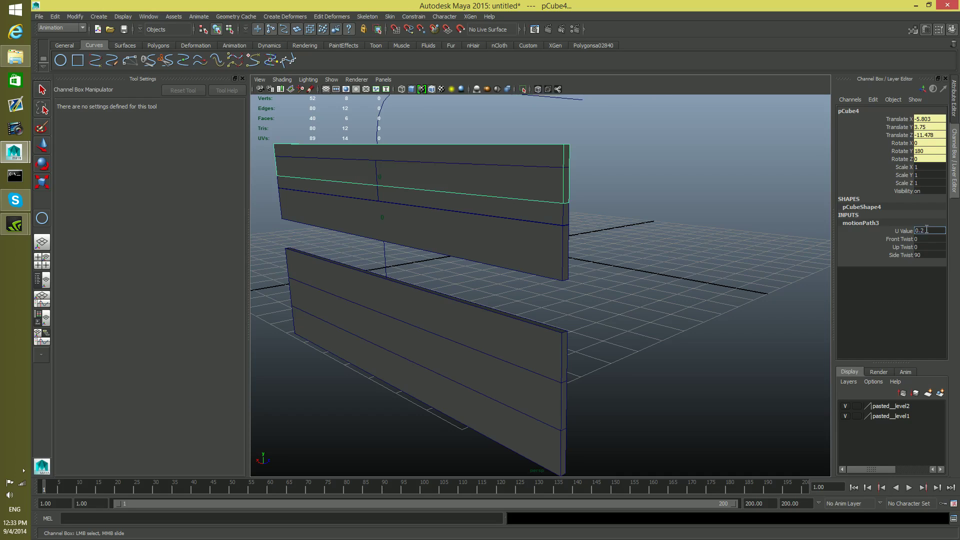
{"action": "key", "text": "Return"}
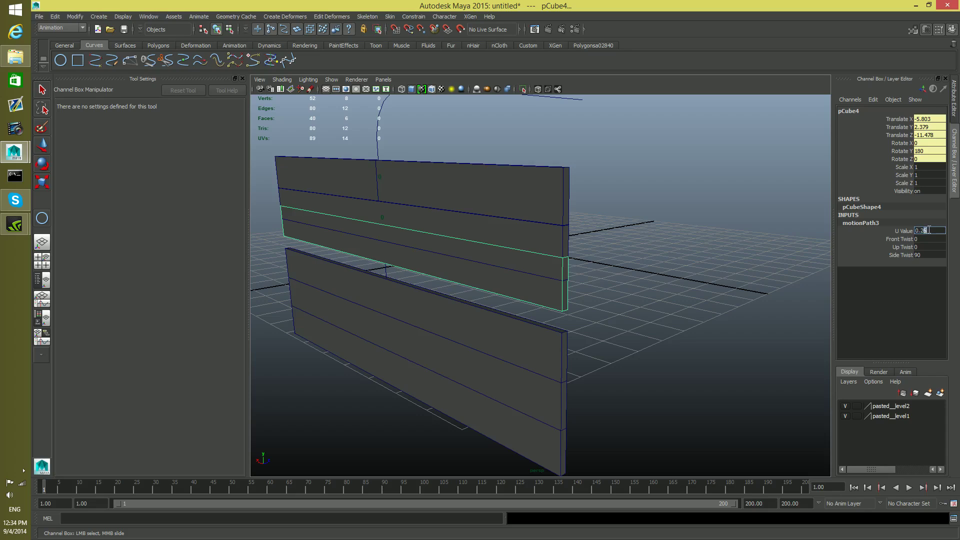
{"action": "key", "text": "Return"}
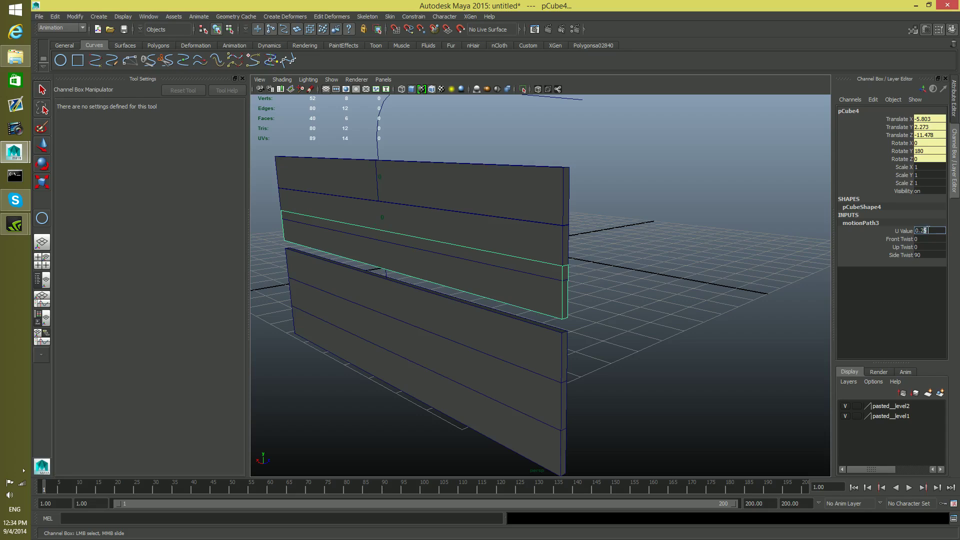
{"action": "type", "text": "0.24"}
{"action": "key", "text": "Return"}
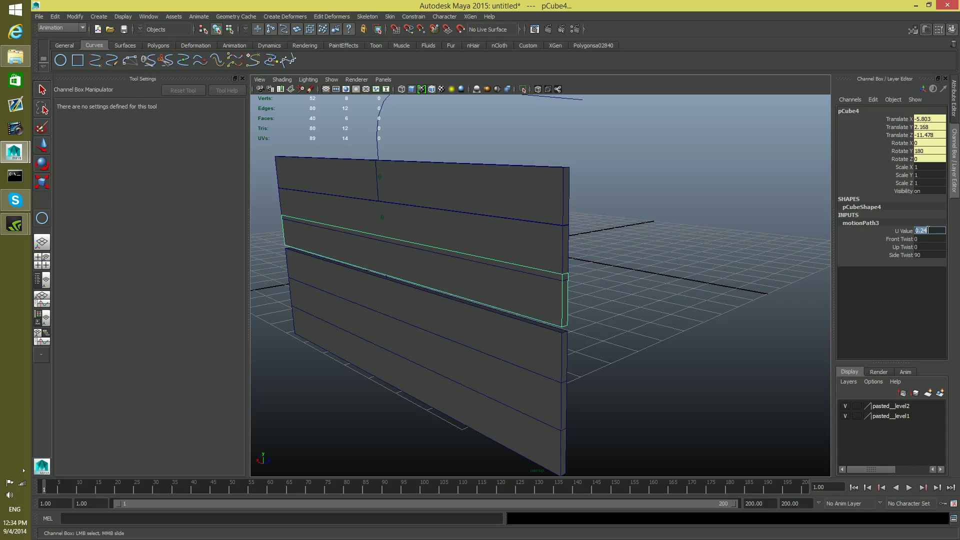
{"action": "left_click", "coordinate": [928, 230]}
{"action": "key", "text": "BackSpace"}
{"action": "type", "text": "3"}
{"action": "key", "text": "Return"}
{"action": "left_click", "coordinate": [928, 230]}
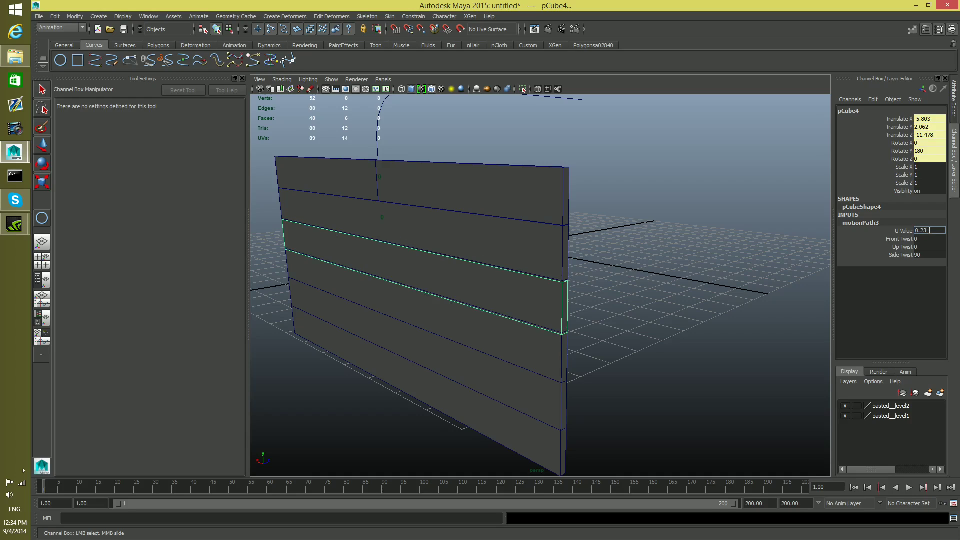
{"action": "type", "text": "3"}
{"action": "key", "text": "Return"}
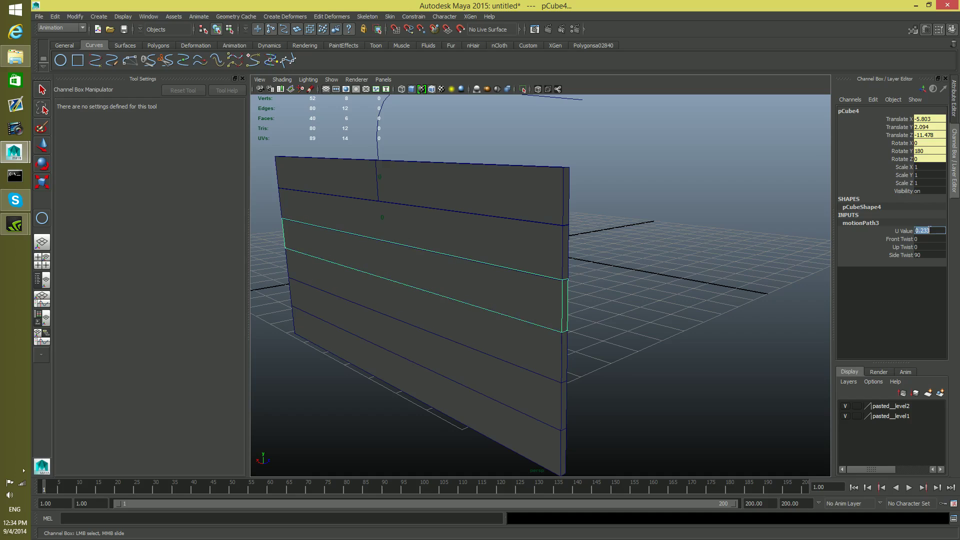
{"action": "left_click", "coordinate": [930, 230]}
{"action": "key", "text": "BackSpace"}
{"action": "type", "text": "2"}
{"action": "key", "text": "Return"}
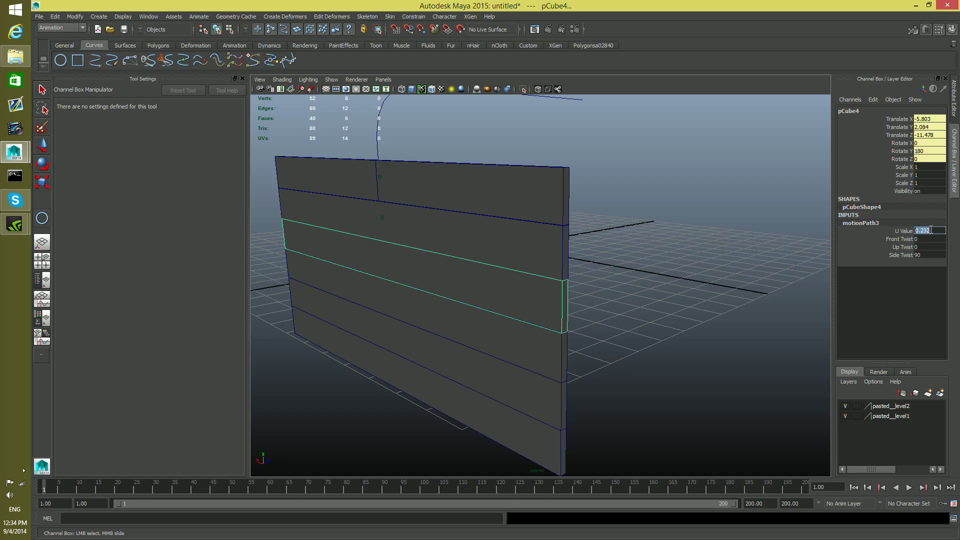
Examine the seams between the third panel and its neighbouring panels up close along their edges
{"action": "scroll", "coordinate": [755, 368], "scroll_direction": "up", "scroll_amount": 10}
{"action": "left_click_drag", "start_coordinate": [814, 375], "coordinate": [715, 383], "text": "alt"}
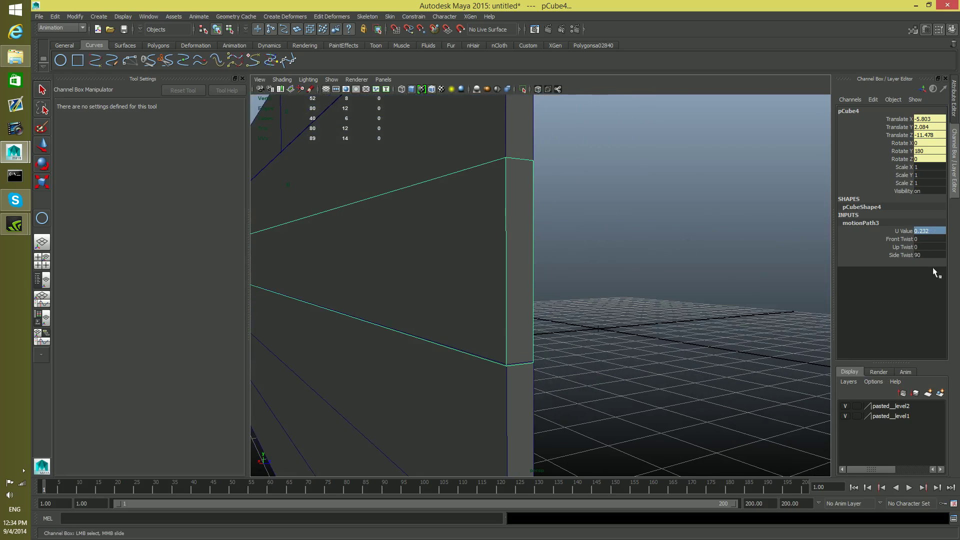
{"action": "left_click_drag", "start_coordinate": [634, 390], "coordinate": [649, 458], "text": "alt"}
{"action": "right_click_drag", "start_coordinate": [697, 410], "coordinate": [559, 415], "text": "alt"}
{"action": "middle_click_drag", "start_coordinate": [559, 415], "coordinate": [572, 371], "text": "alt"}
{"action": "right_click_drag", "start_coordinate": [572, 373], "coordinate": [595, 346], "text": "alt"}
{"action": "middle_click_drag", "start_coordinate": [595, 346], "coordinate": [598, 465], "text": "alt"}
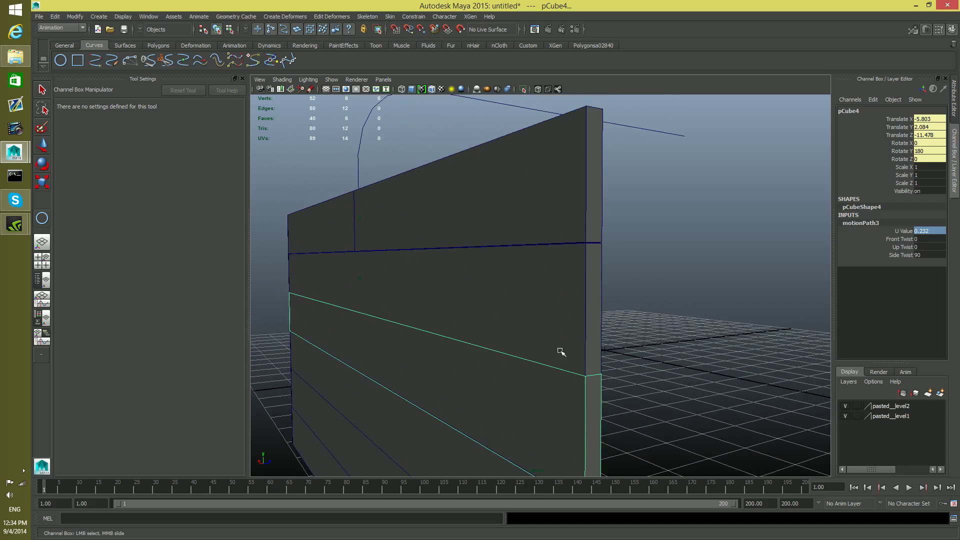
{"action": "right_click_drag", "start_coordinate": [560, 350], "coordinate": [626, 358], "text": "alt"}
{"action": "middle_click_drag", "start_coordinate": [626, 358], "coordinate": [580, 440], "text": "alt"}
{"action": "middle_click_drag", "start_coordinate": [578, 372], "coordinate": [559, 300], "text": "alt"}
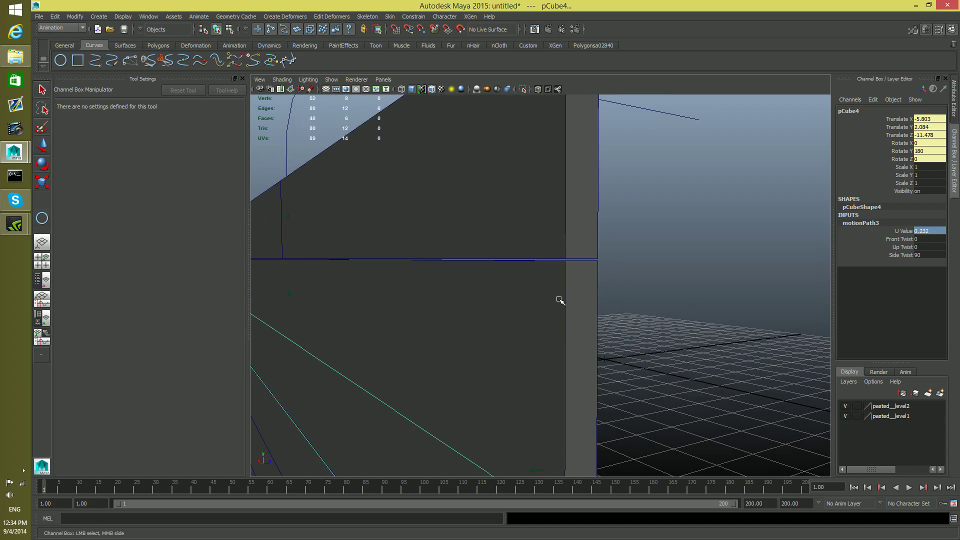
{"action": "scroll", "coordinate": [587, 351], "scroll_direction": "down", "scroll_amount": 1}
{"action": "middle_click_drag", "start_coordinate": [594, 416], "coordinate": [575, 250], "text": "alt"}
{"action": "middle_click_drag", "start_coordinate": [573, 320], "coordinate": [596, 335], "text": "alt"}
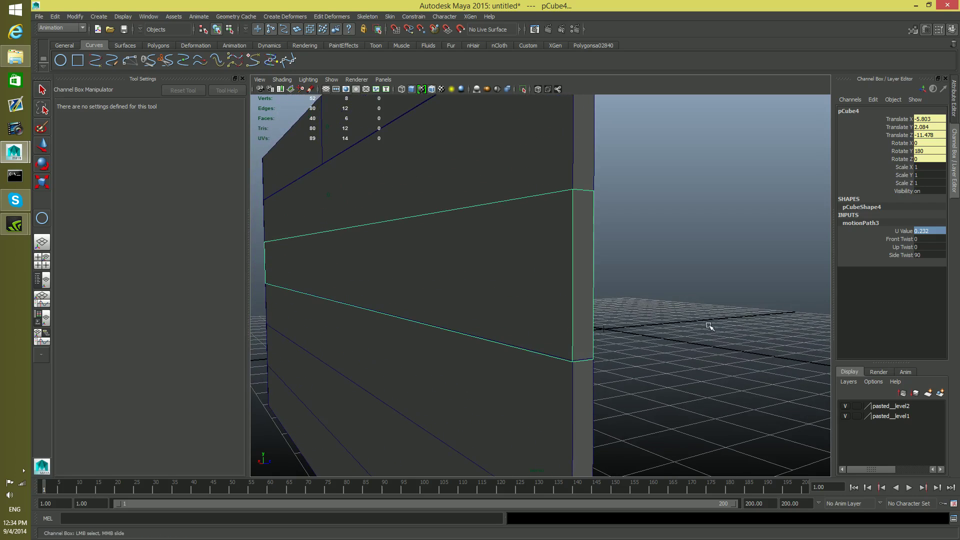
Open the Set Driven Key window and load the control circle as the driver
{"action": "scroll", "coordinate": [706, 330], "scroll_direction": "down", "scroll_amount": 8}
{"action": "left_click_drag", "start_coordinate": [559, 324], "coordinate": [586, 354], "text": "alt"}
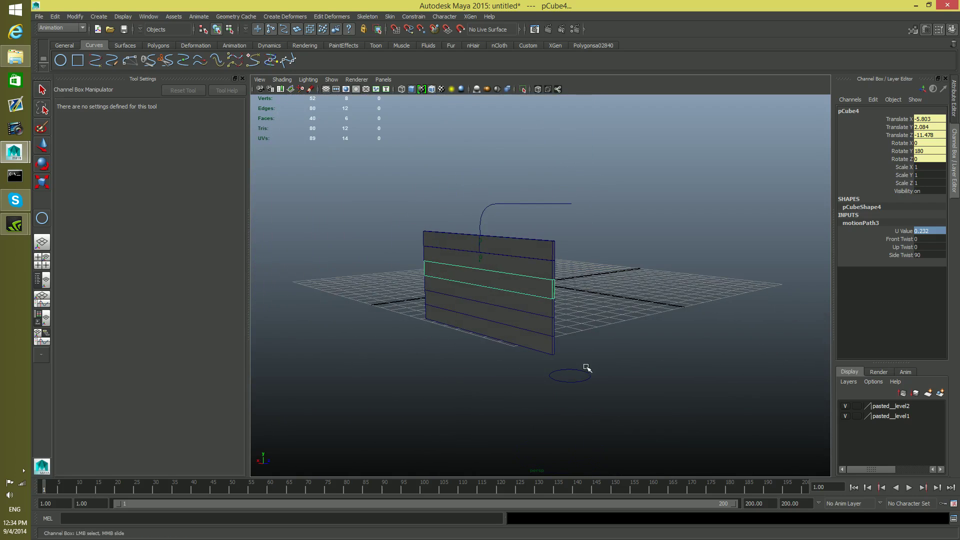
{"action": "left_click", "coordinate": [587, 376]}
{"action": "key", "text": "w"}
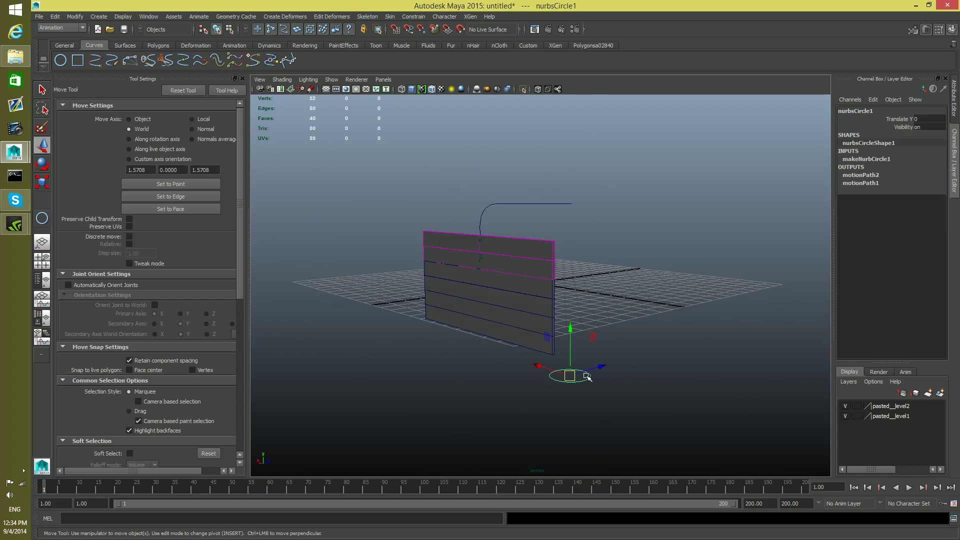
{"action": "left_click", "coordinate": [528, 289]}
{"action": "left_click", "coordinate": [622, 315]}
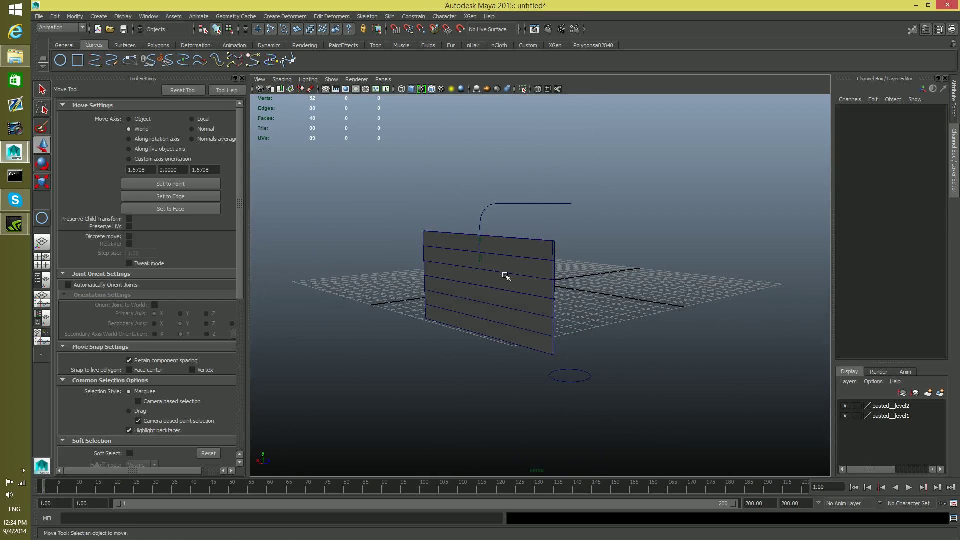
{"action": "left_click", "coordinate": [198, 16]}
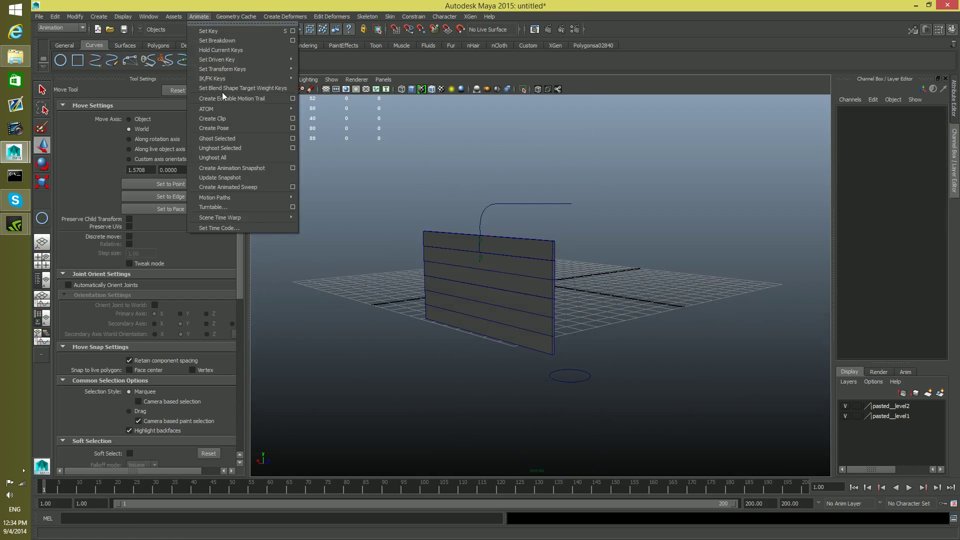
{"action": "mouse_move", "coordinate": [240, 69]}
{"action": "left_click", "coordinate": [281, 59]}
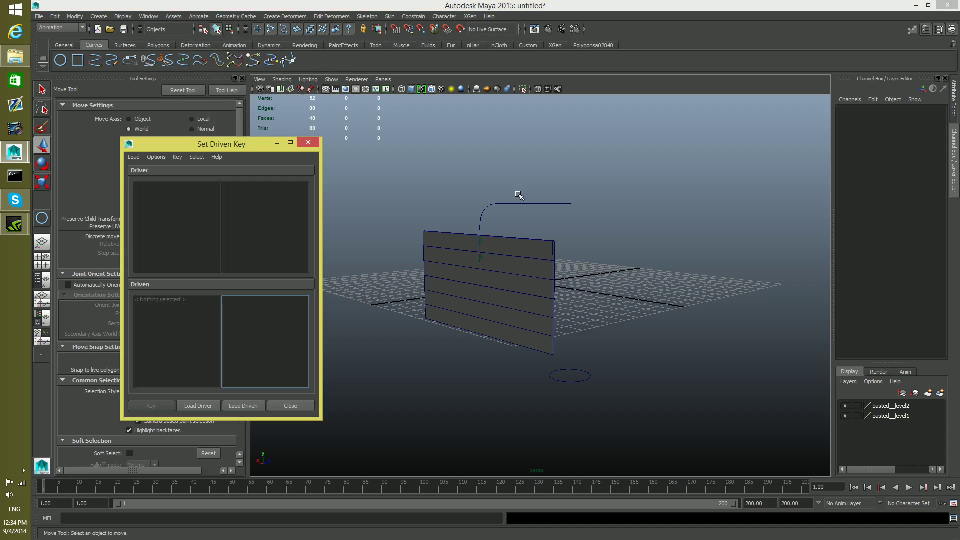
{"action": "left_click", "coordinate": [568, 379]}
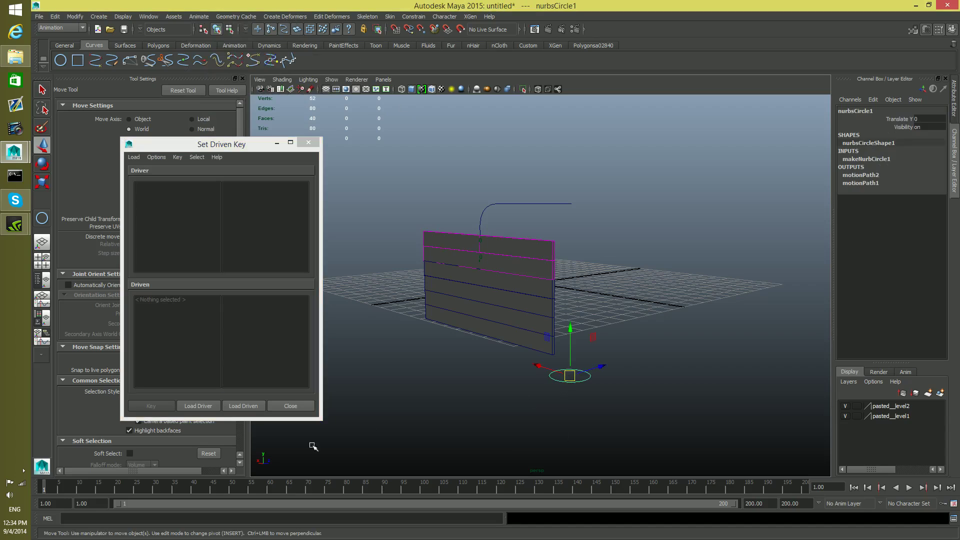
{"action": "left_click", "coordinate": [244, 406]}
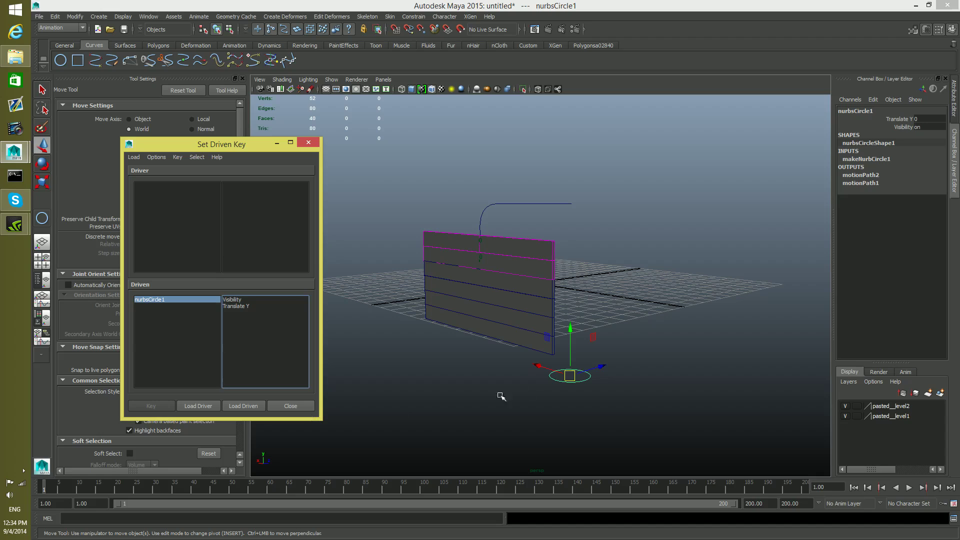
{"action": "left_click", "coordinate": [206, 404]}
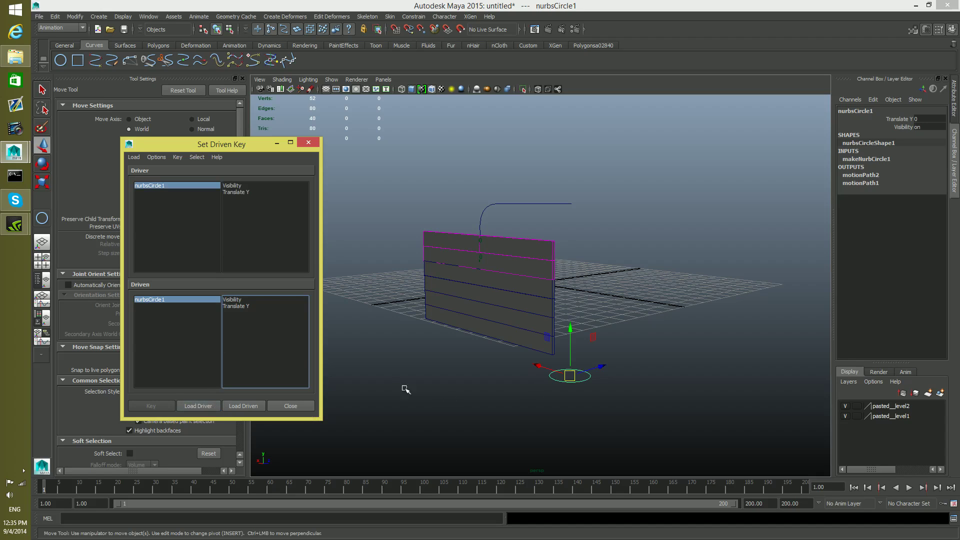
Load motionPath3 as driven and set the first key linking its U Value to the circle's Translate Y
{"action": "left_click", "coordinate": [551, 291]}
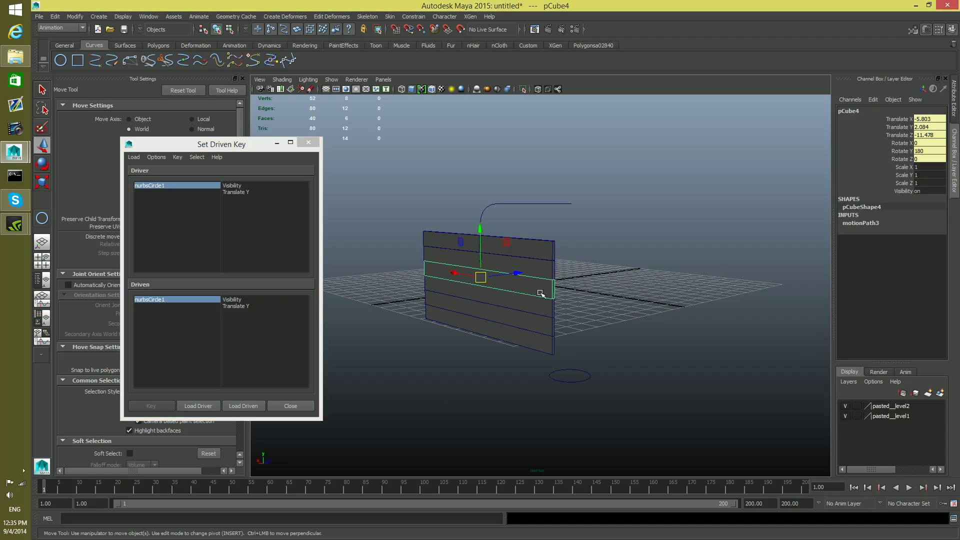
{"action": "left_click", "coordinate": [874, 224]}
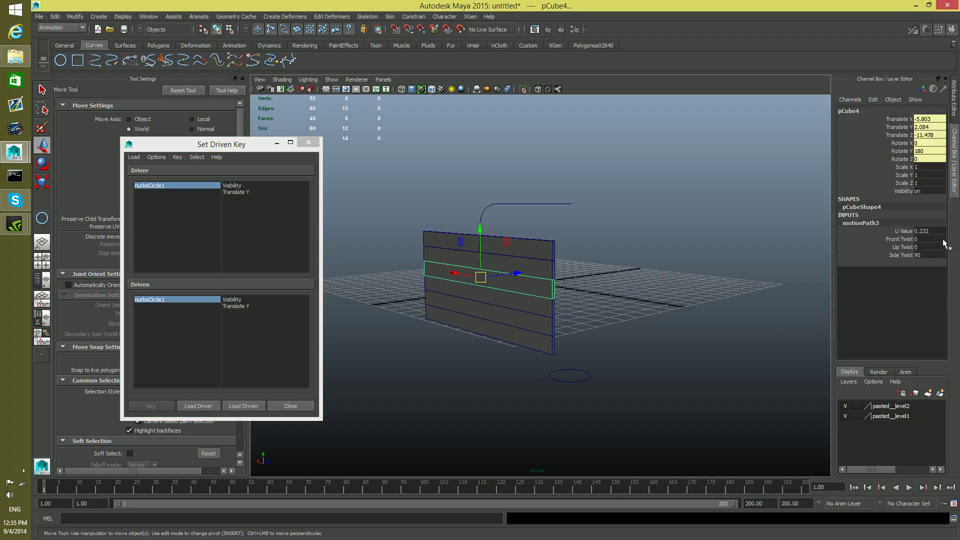
{"action": "left_click", "coordinate": [899, 231]}
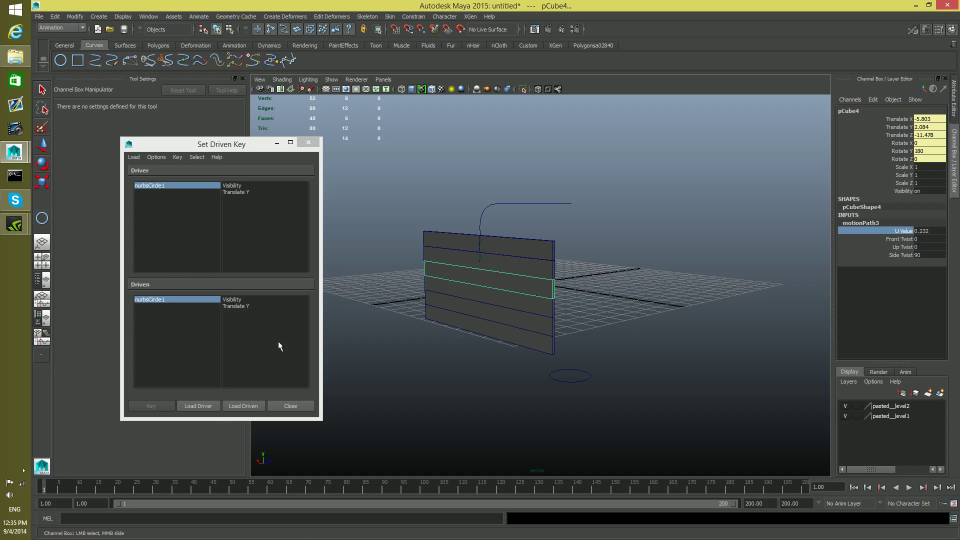
{"action": "left_click", "coordinate": [243, 406]}
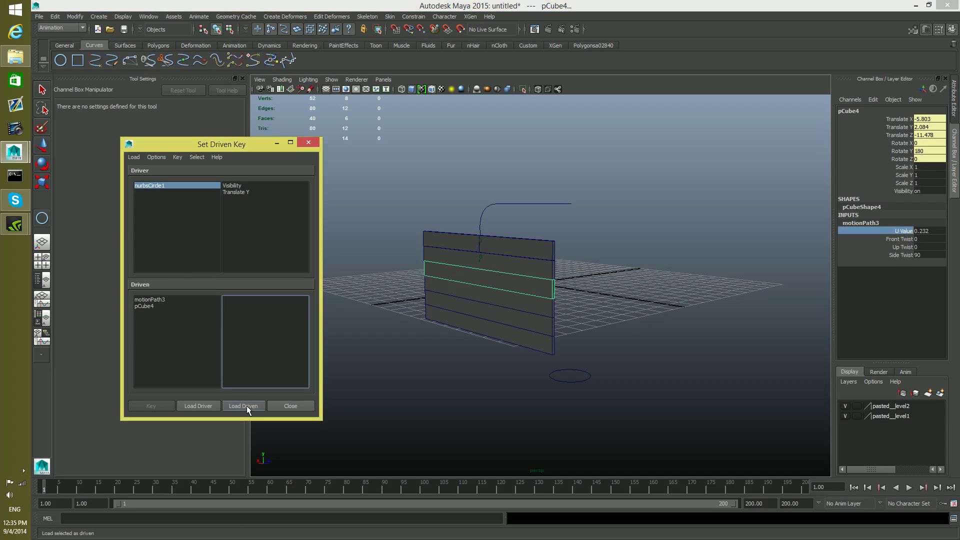
{"action": "left_click", "coordinate": [146, 299]}
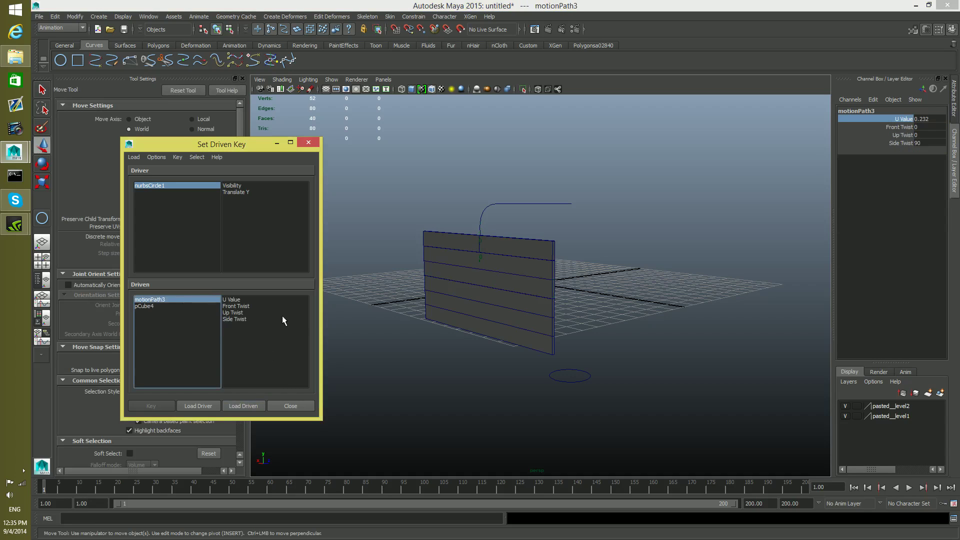
{"action": "left_click", "coordinate": [233, 299]}
{"action": "left_click", "coordinate": [230, 192]}
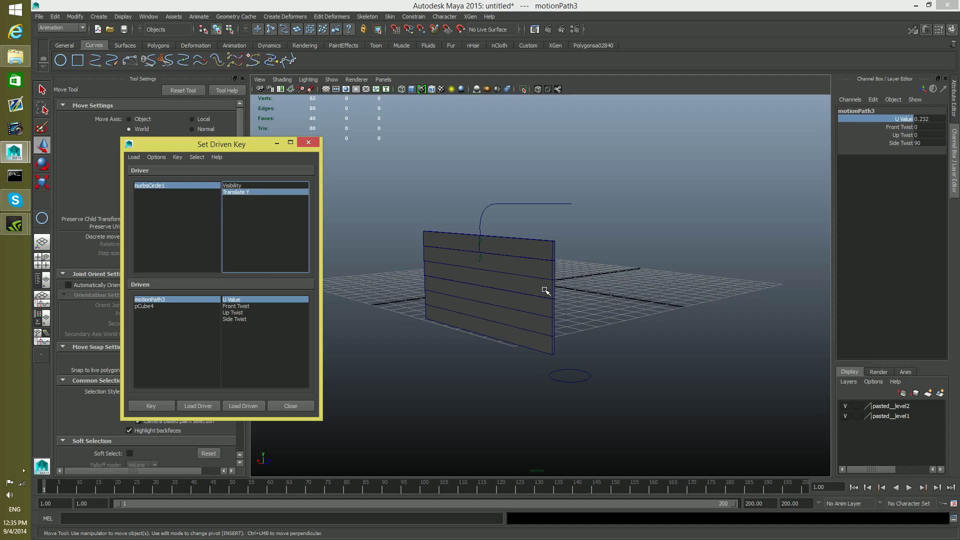
{"action": "left_click", "coordinate": [140, 407]}
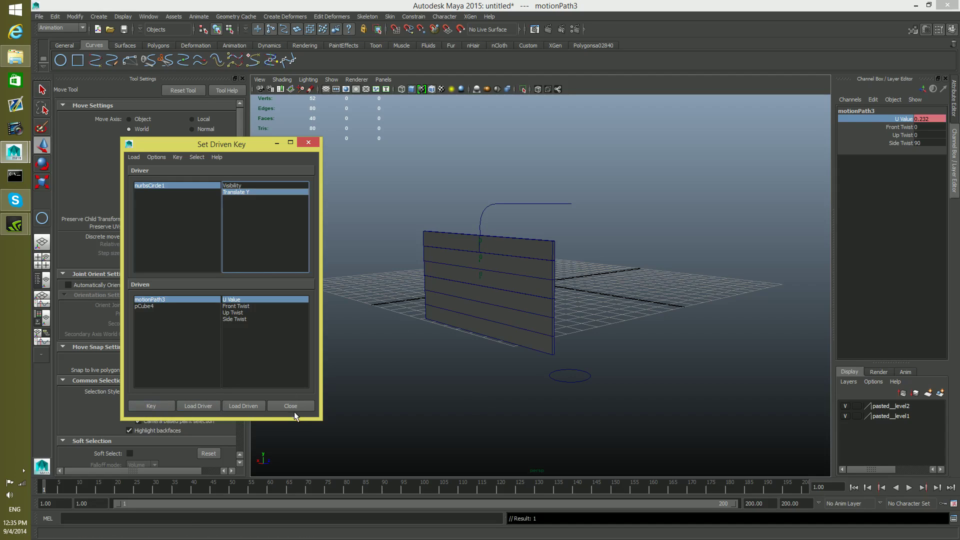
Raise the control circle, and slide the third panel along the curve to a motionPath3 U Value of 0.632
{"action": "left_click", "coordinate": [576, 381]}
{"action": "left_click_drag", "start_coordinate": [565, 325], "coordinate": [571, 196]}
{"action": "left_click", "coordinate": [523, 284]}
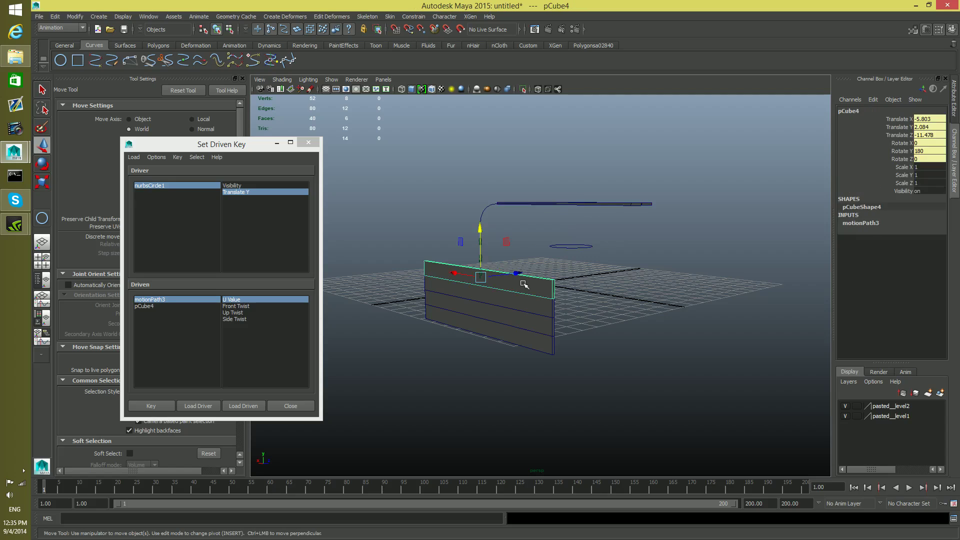
{"action": "left_click", "coordinate": [858, 223]}
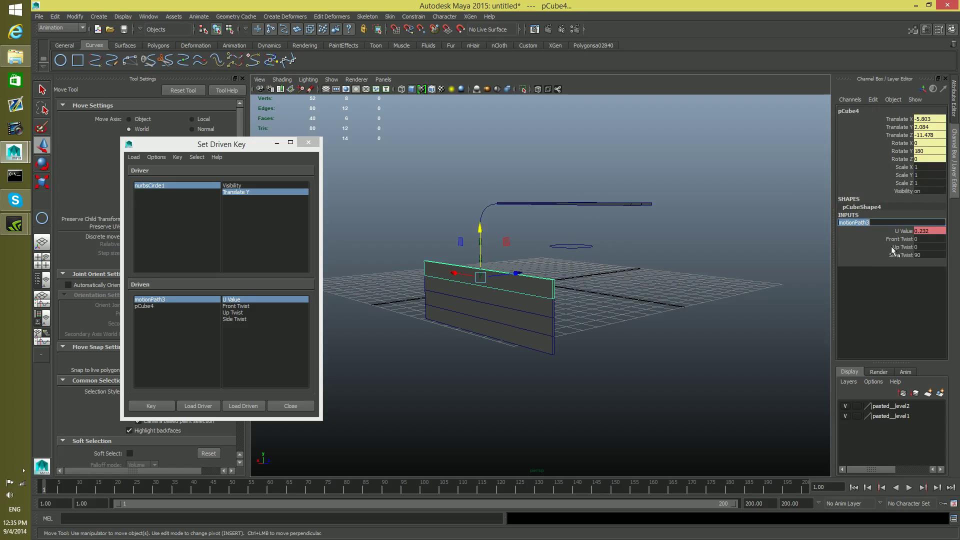
{"action": "left_click", "coordinate": [899, 231]}
{"action": "middle_click_drag", "start_coordinate": [711, 297], "coordinate": [713, 295]}
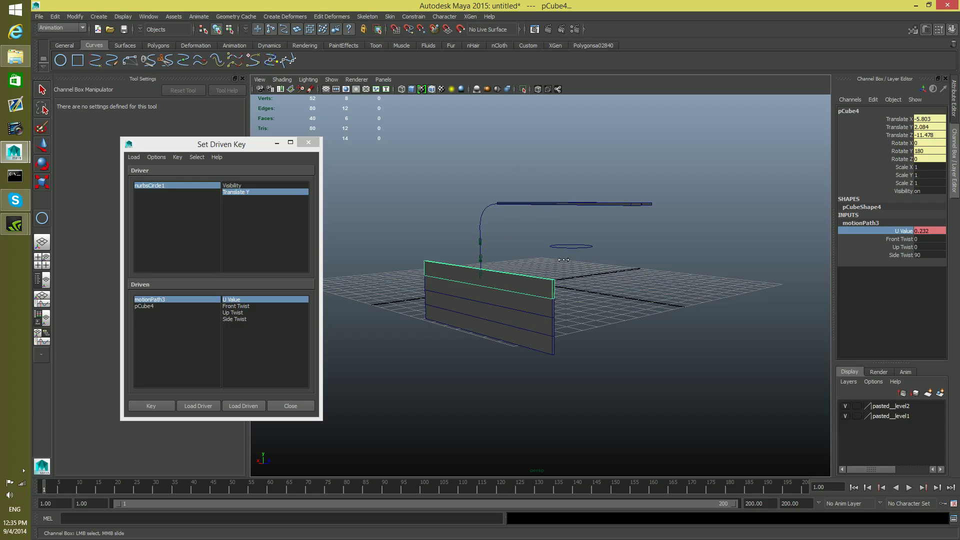
{"action": "left_click_drag", "start_coordinate": [664, 295], "coordinate": [636, 337], "text": "alt"}
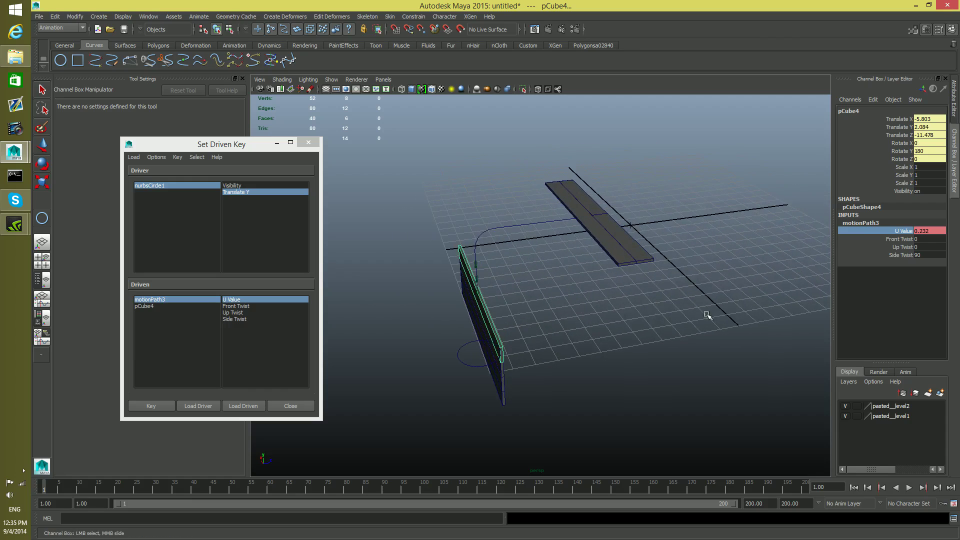
{"action": "mouse_move", "coordinate": [653, 301]}
{"action": "middle_mouse_down"}
{"action": "mouse_move", "coordinate": [668, 294]}
{"action": "mouse_move", "coordinate": [658, 293]}
{"action": "middle_mouse_up"}
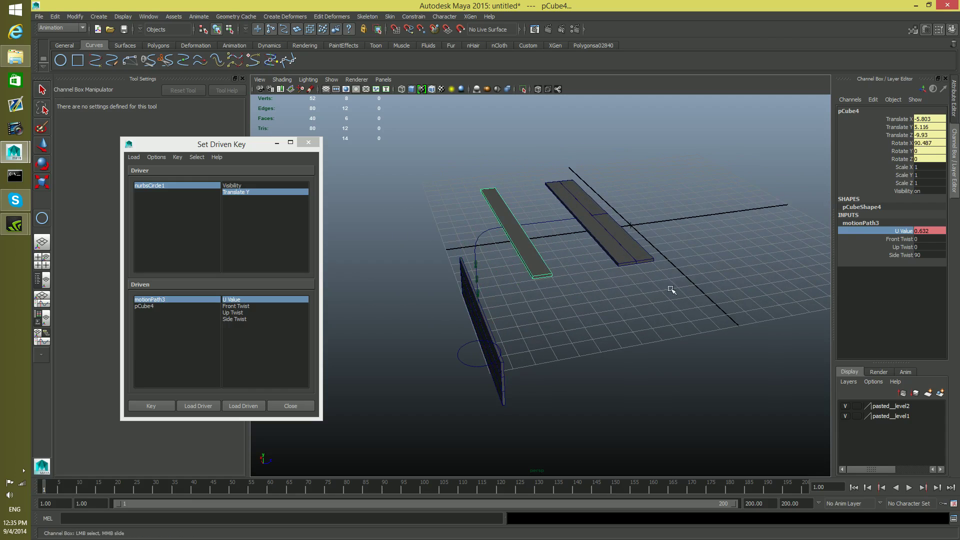
Increase motionPath3's U Value to 0.87 to bring the third panel up against the two raised panels
{"action": "left_click", "coordinate": [921, 231]}
{"action": "left_click_drag", "start_coordinate": [920, 230], "coordinate": [933, 229]}
{"action": "type", "text": "0.8"}
{"action": "key", "text": "Return"}
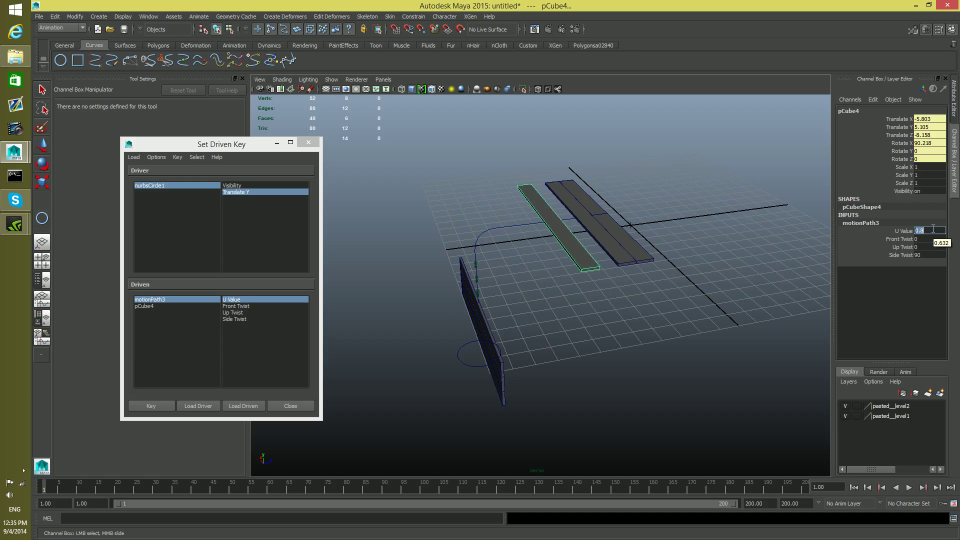
{"action": "left_click", "coordinate": [933, 229]}
{"action": "type", "text": "77"}
{"action": "key", "text": "Return"}
{"action": "left_click", "coordinate": [929, 231]}
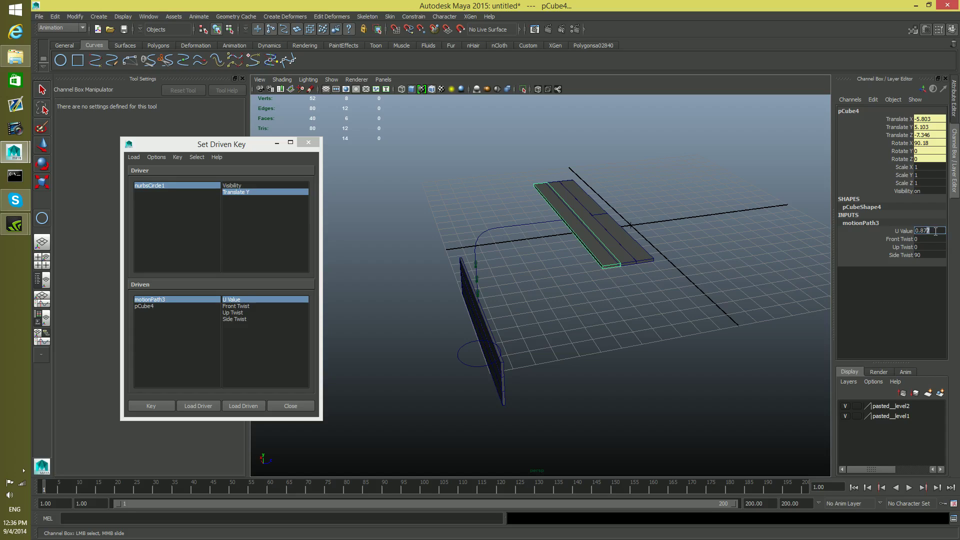
{"action": "key", "text": "BackSpace"}
{"action": "key", "text": "Return"}
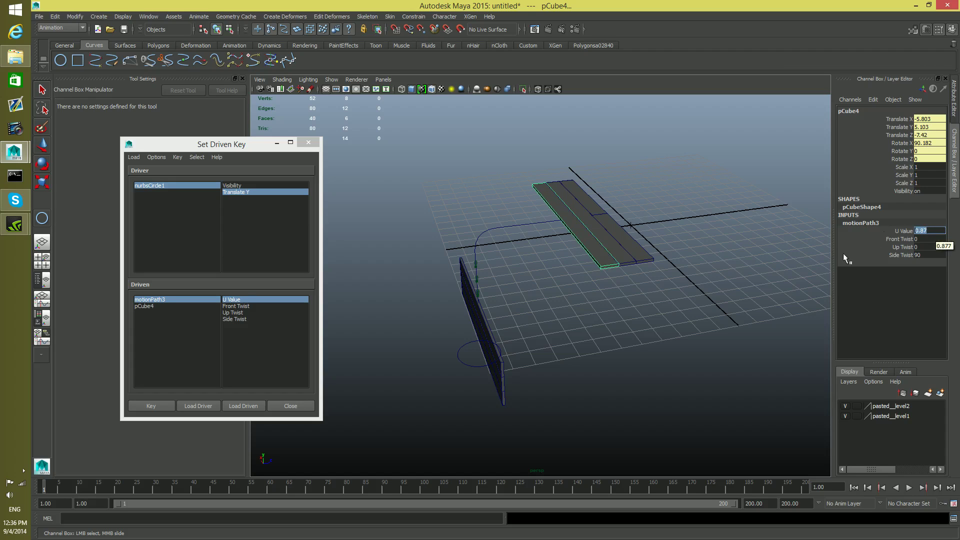
Lower motionPath3's U Value to 0.868 to align the third panel's edge with the neighbouring raised panel
{"action": "left_click_drag", "start_coordinate": [755, 257], "coordinate": [637, 272], "text": "alt"}
{"action": "right_click_drag", "start_coordinate": [636, 272], "coordinate": [713, 377], "text": "alt"}
{"action": "middle_click_drag", "start_coordinate": [650, 370], "coordinate": [587, 408], "text": "alt"}
{"action": "right_click_drag", "start_coordinate": [587, 408], "coordinate": [701, 435], "text": "alt"}
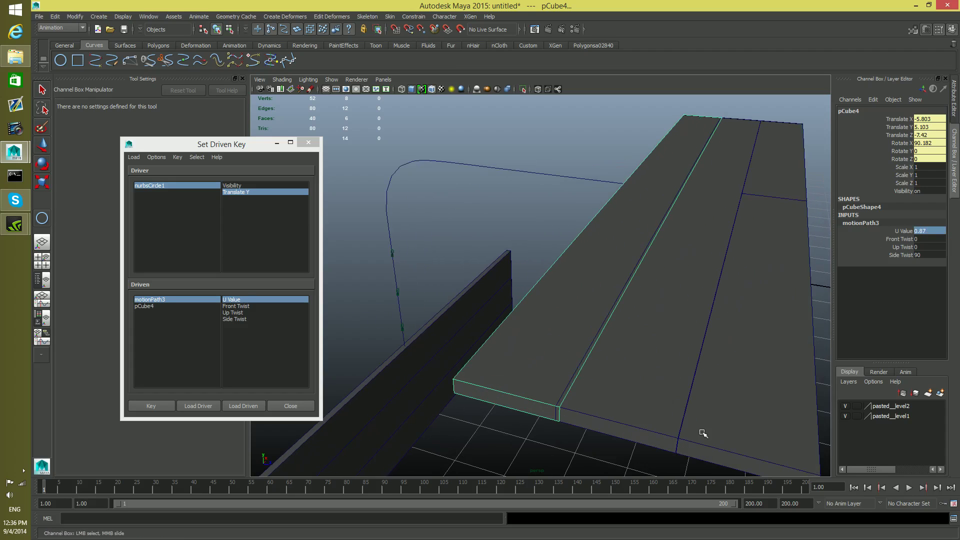
{"action": "left_click", "coordinate": [923, 231]}
{"action": "type", "text": "0.87"}
{"action": "key", "text": "BackSpace"}
{"action": "type", "text": "68"}
{"action": "key", "text": "Return"}
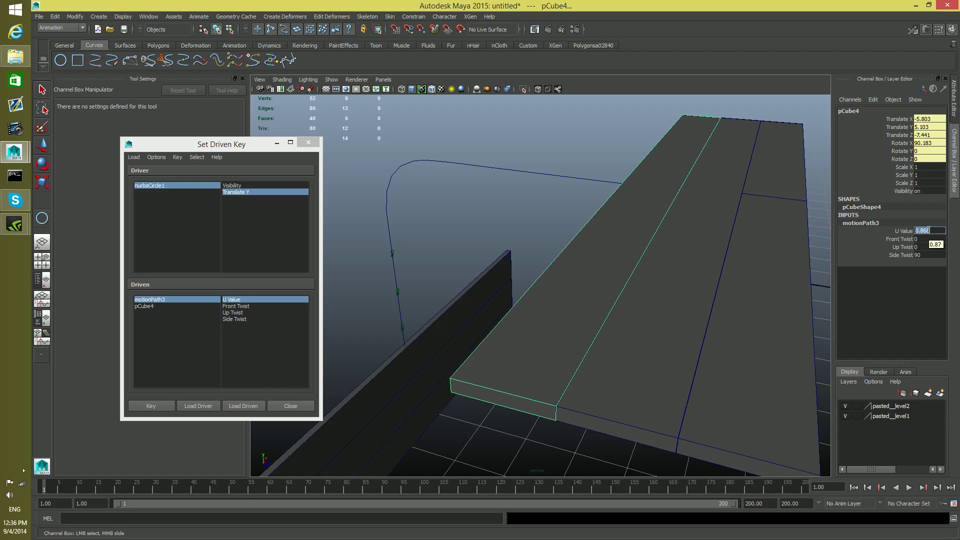
Try 0.867 as motionPath3's U Value and settle on 0.868 for the seam with the raised panel
{"action": "left_click_drag", "start_coordinate": [924, 231], "coordinate": [931, 230]}
{"action": "type", "text": "67"}
{"action": "key", "text": "Return"}
{"action": "left_click", "coordinate": [931, 230]}
{"action": "key", "text": "BackSpace"}
{"action": "type", "text": "8"}
{"action": "key", "text": "Return"}
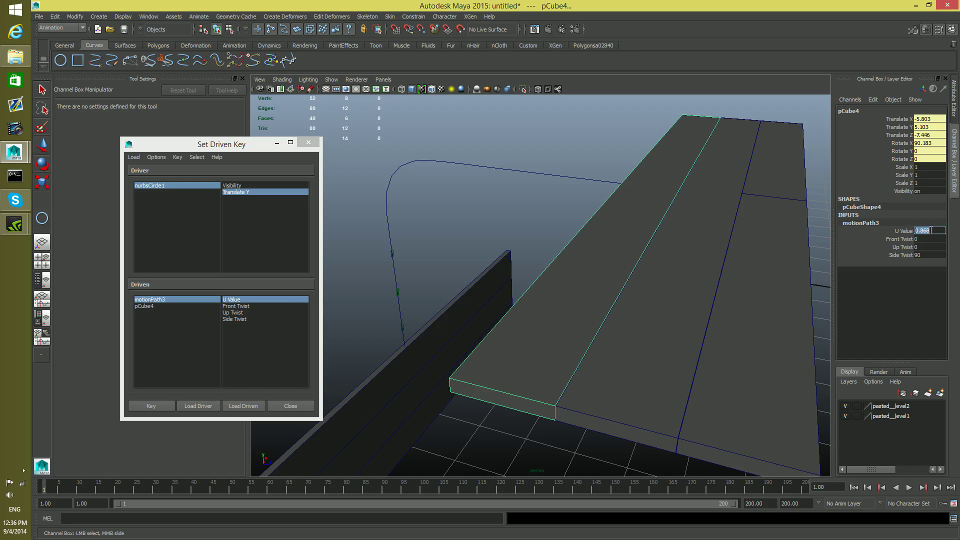
Set the second driven key for motionPath3's U Value at the raised circle position, and test it by moving the circle vertically
{"action": "left_click_drag", "start_coordinate": [710, 337], "coordinate": [615, 315], "text": "alt"}
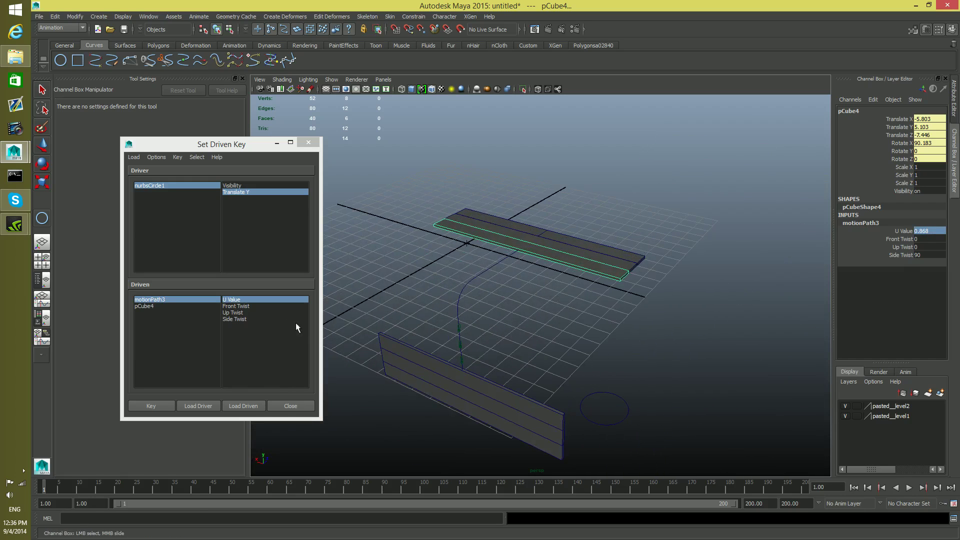
{"action": "left_click", "coordinate": [134, 403]}
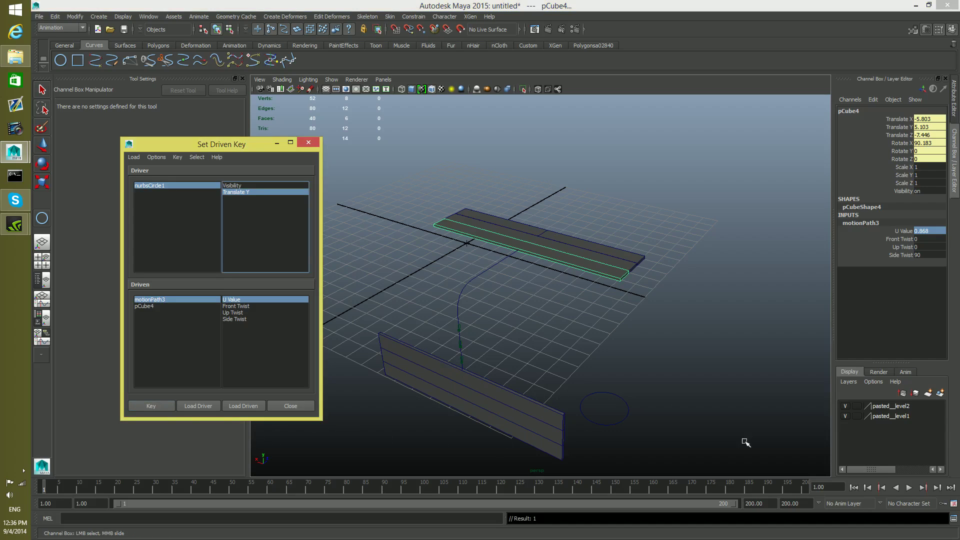
{"action": "left_click", "coordinate": [628, 411]}
{"action": "key", "text": "w"}
{"action": "left_click_drag", "start_coordinate": [610, 369], "coordinate": [553, 422]}
Select pCube3, the uppermost panel remaining in the vertical stack
{"action": "left_click", "coordinate": [554, 423]}
{"action": "left_click_drag", "start_coordinate": [632, 447], "coordinate": [611, 389], "text": "alt"}
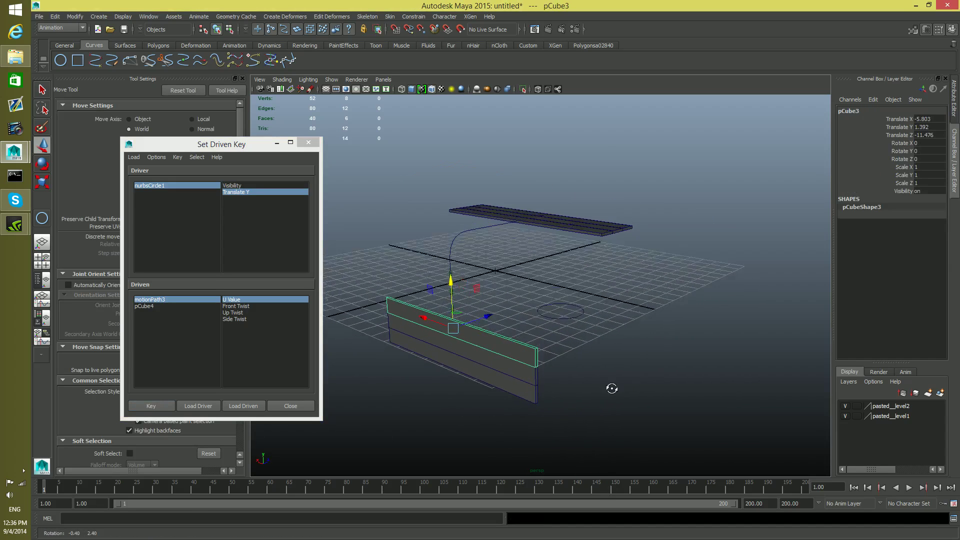